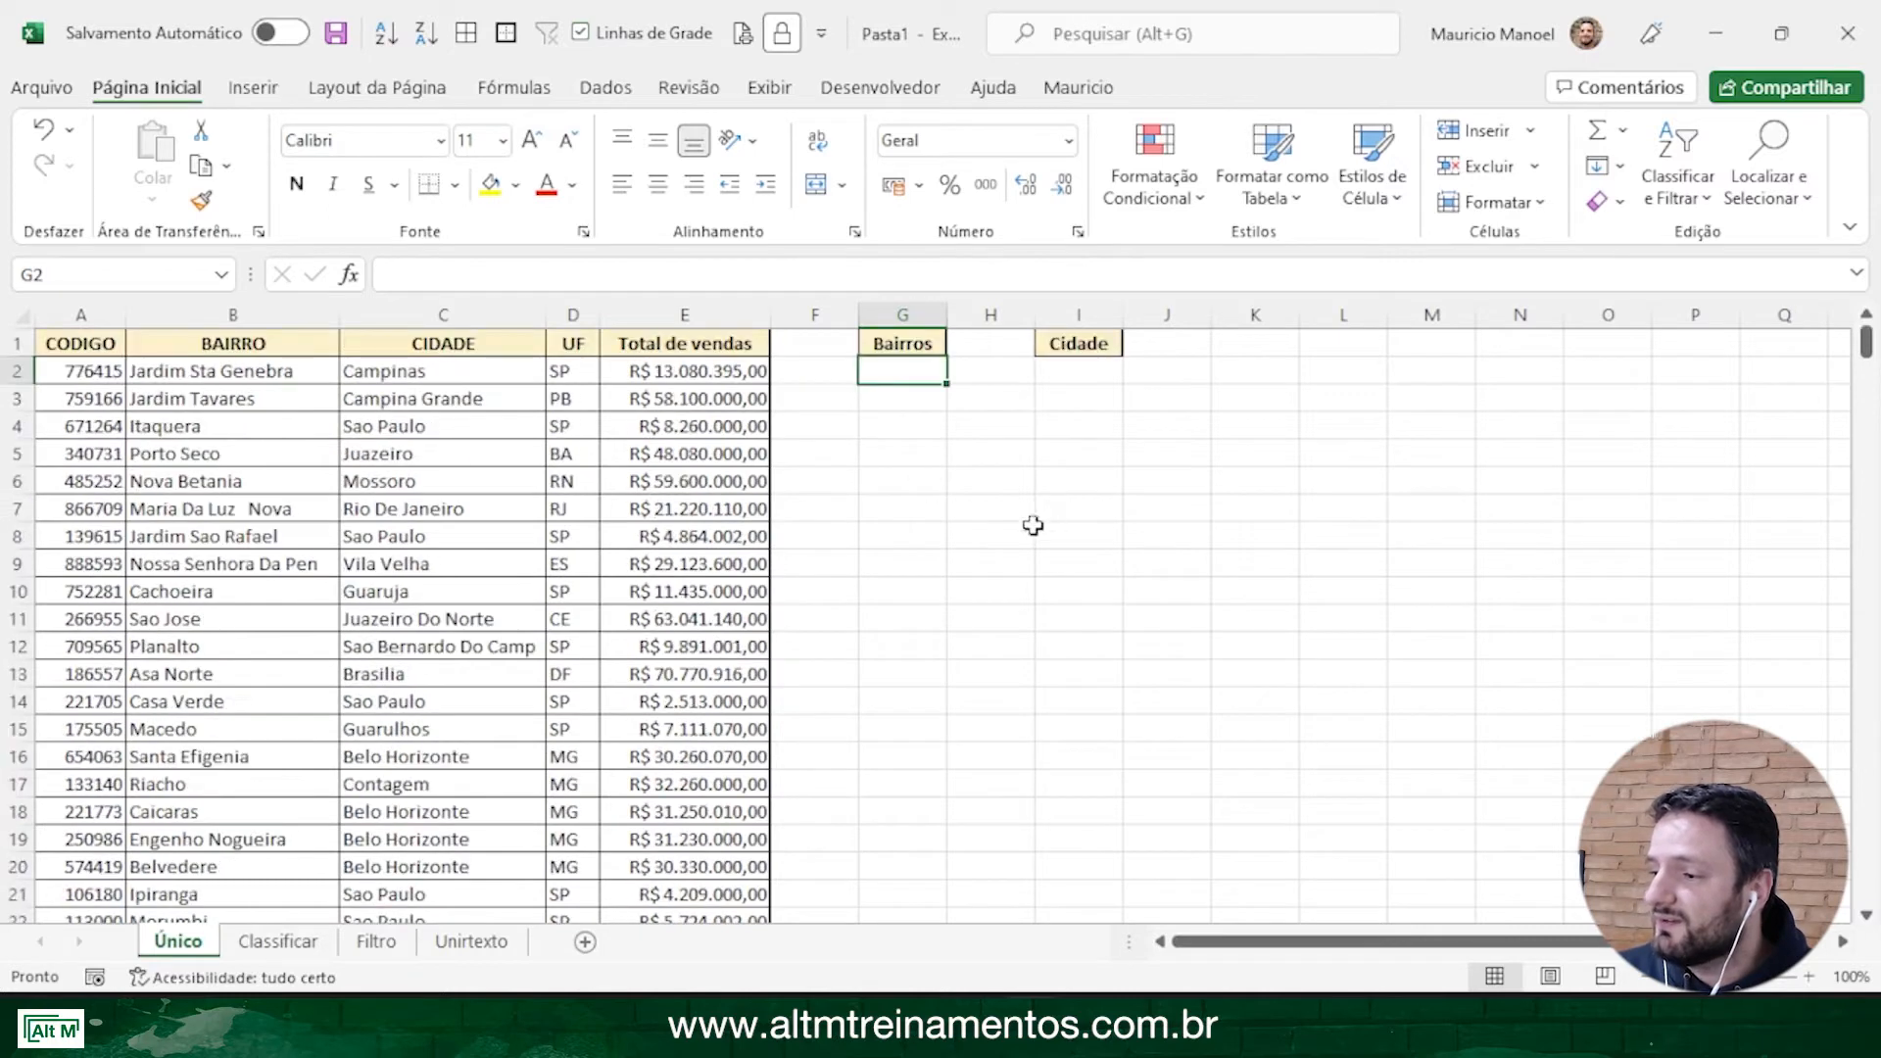
click(1018, 534)
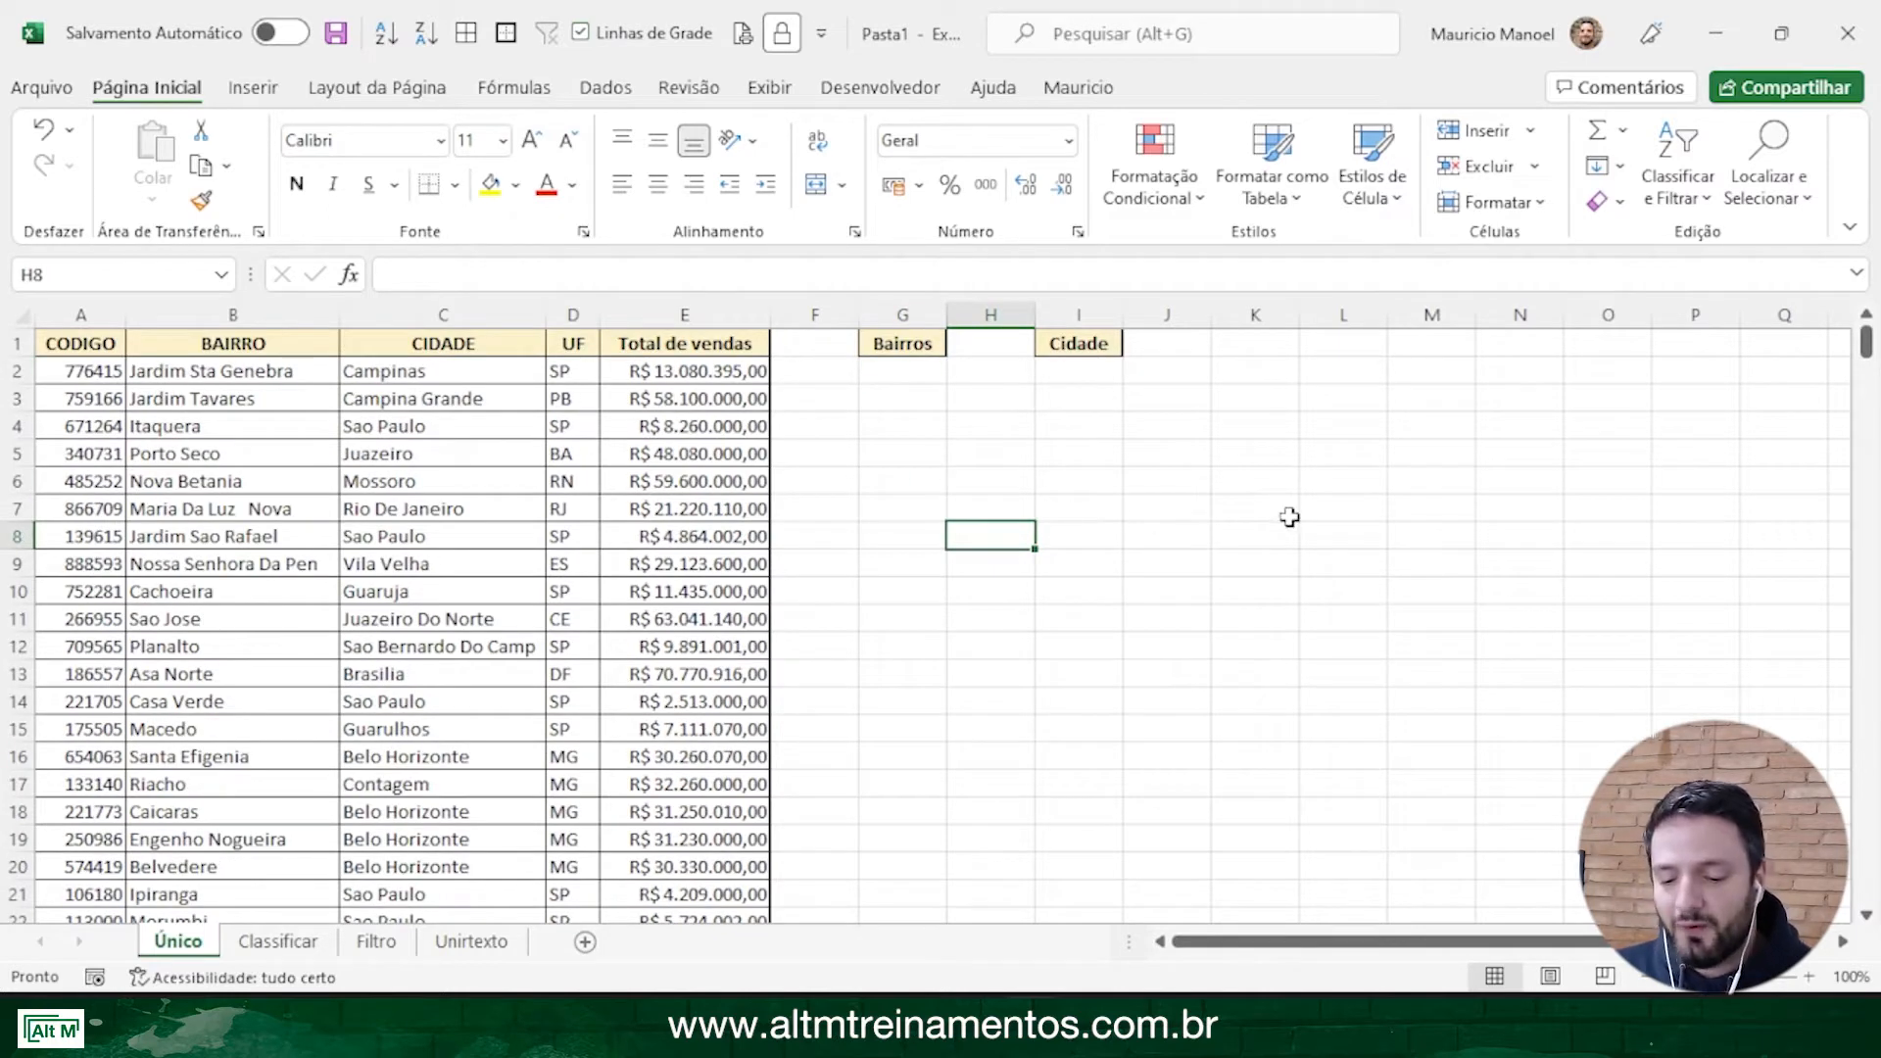
text(=ú)
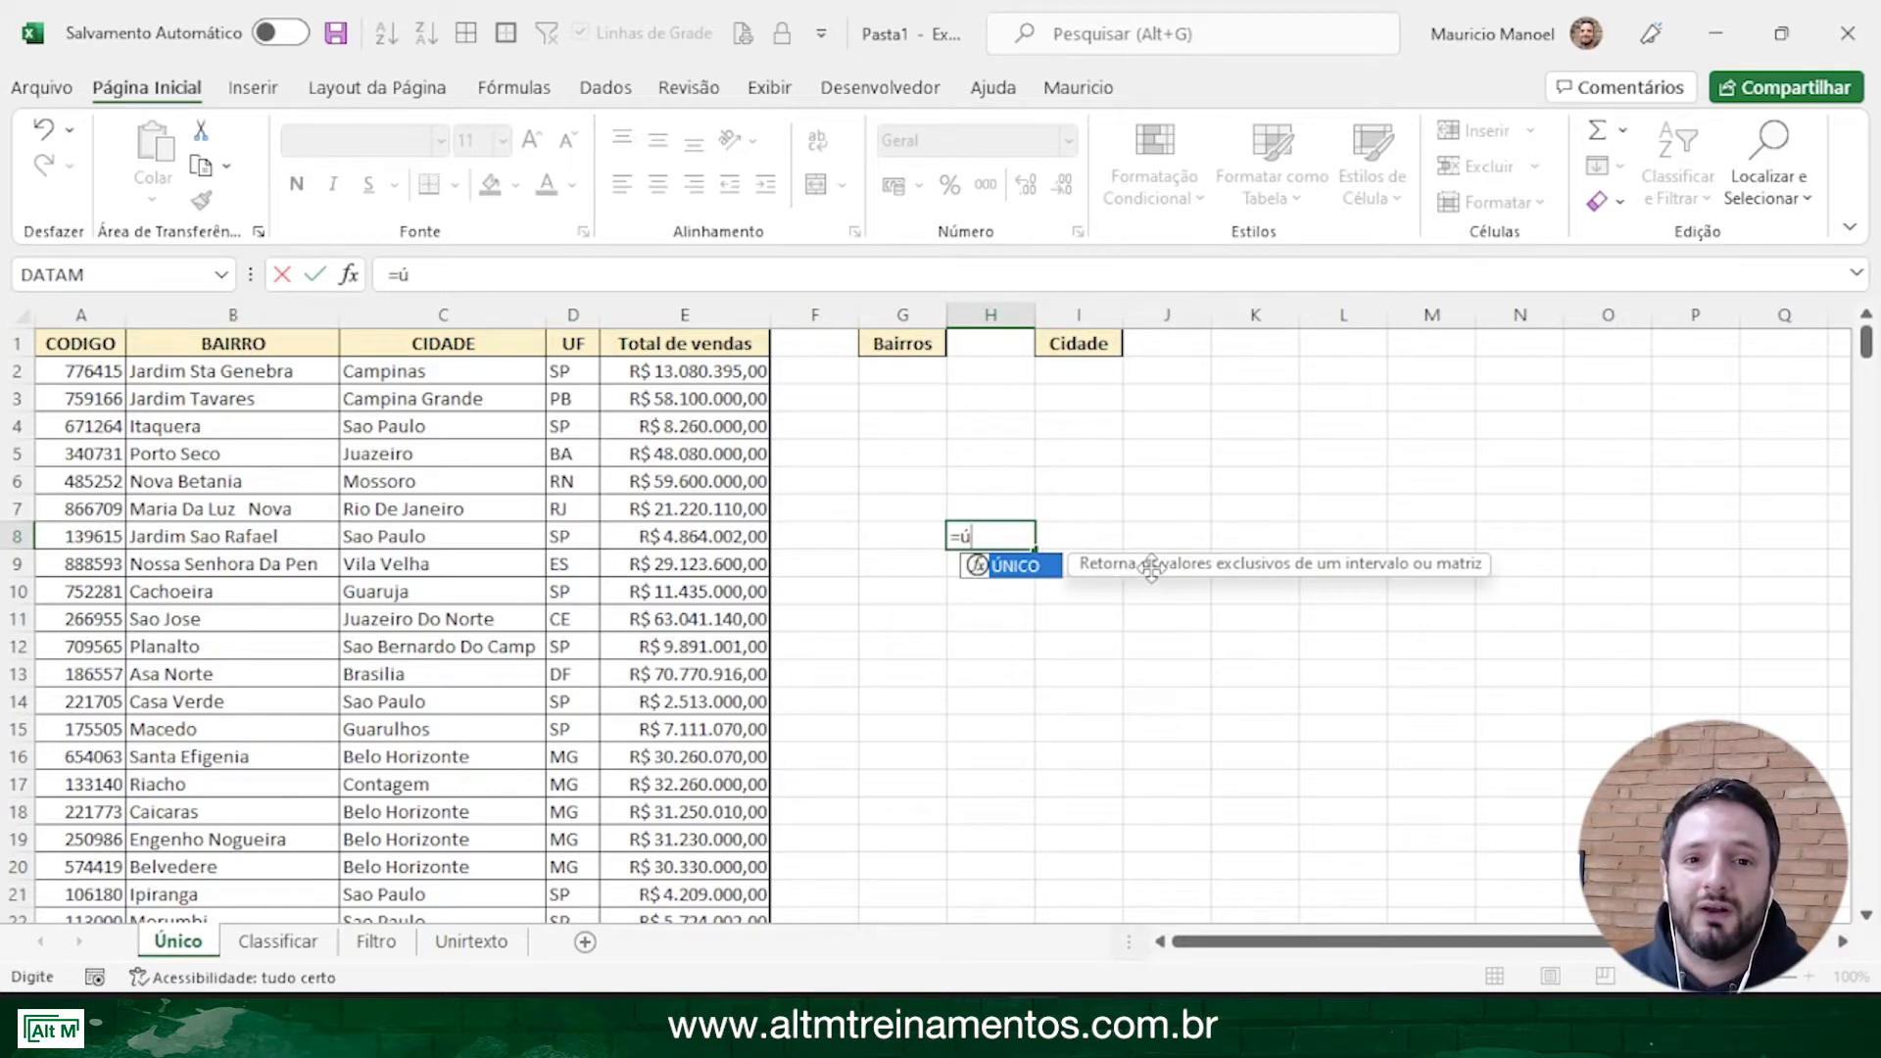
key(Escape)
key(Escape)
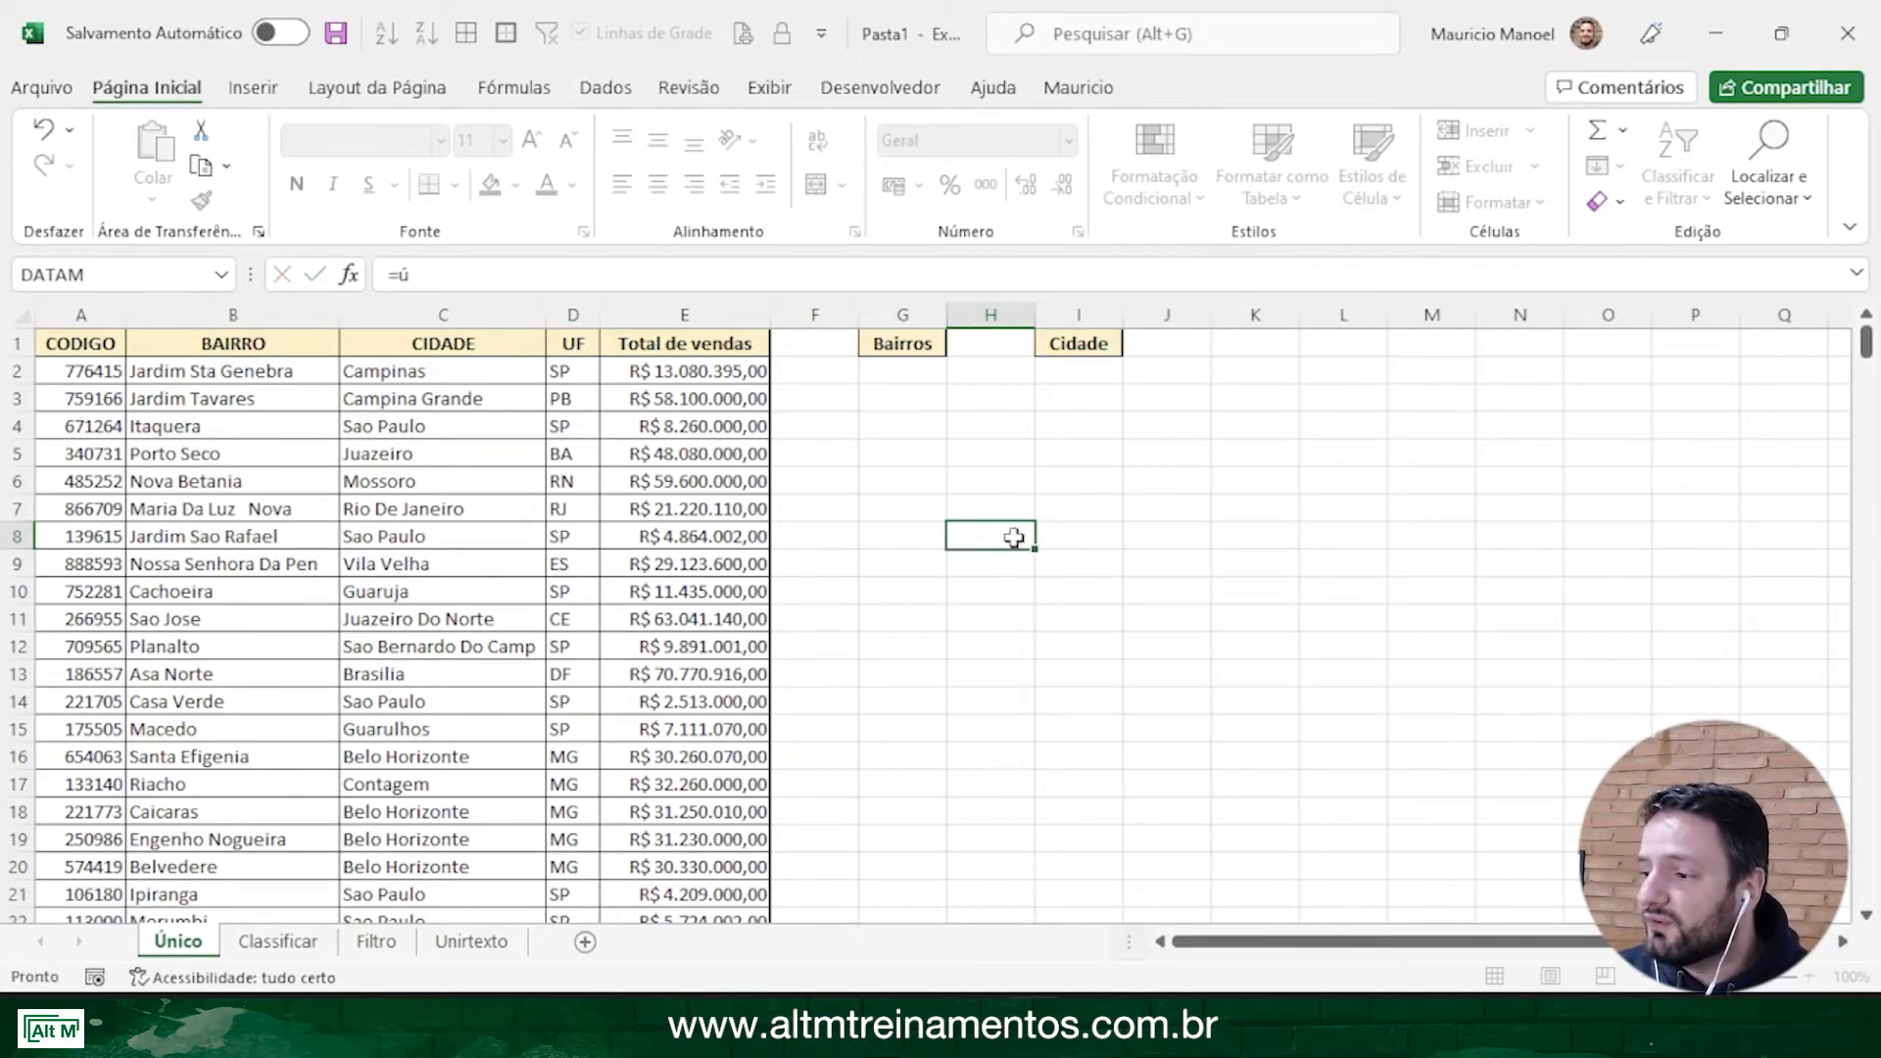
Look through the BAIRRO column for repeated neighbourhood names and locate the data tools for handling duplicates
click(902, 376)
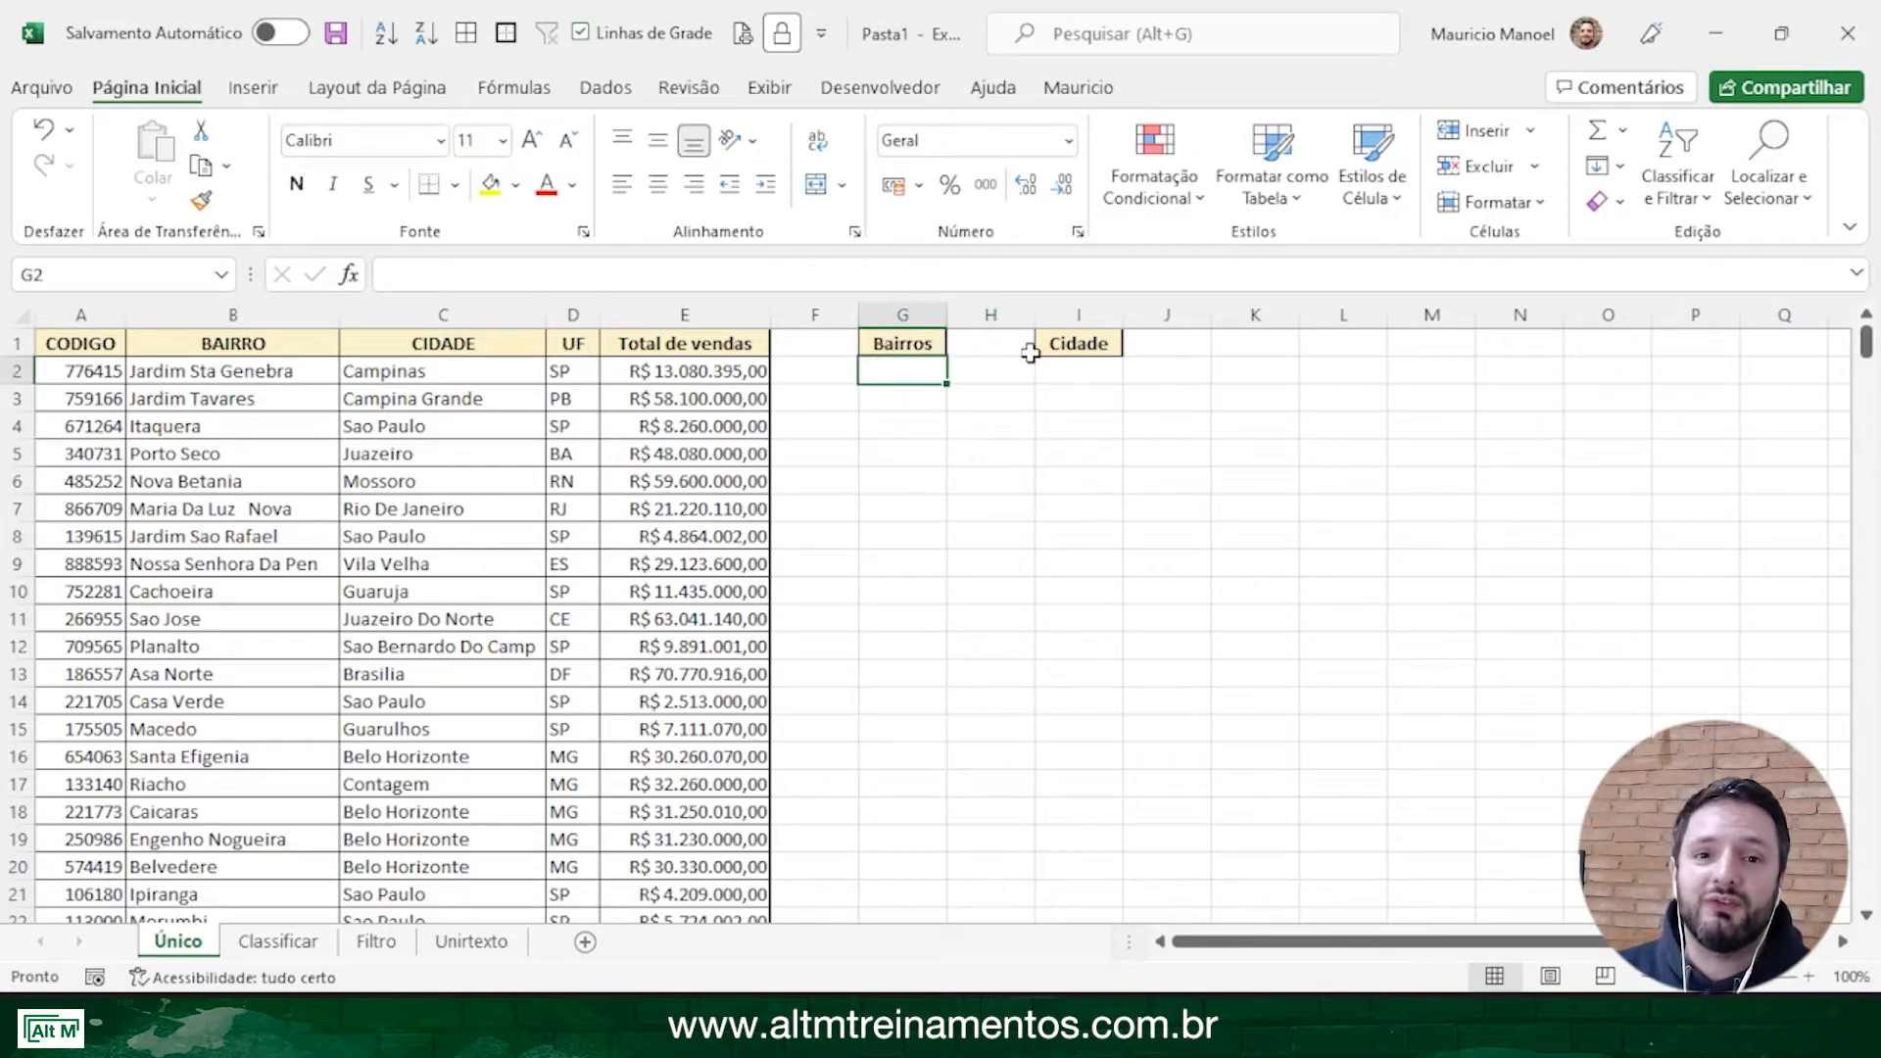
click(210, 373)
scroll(248, 487, down, 20)
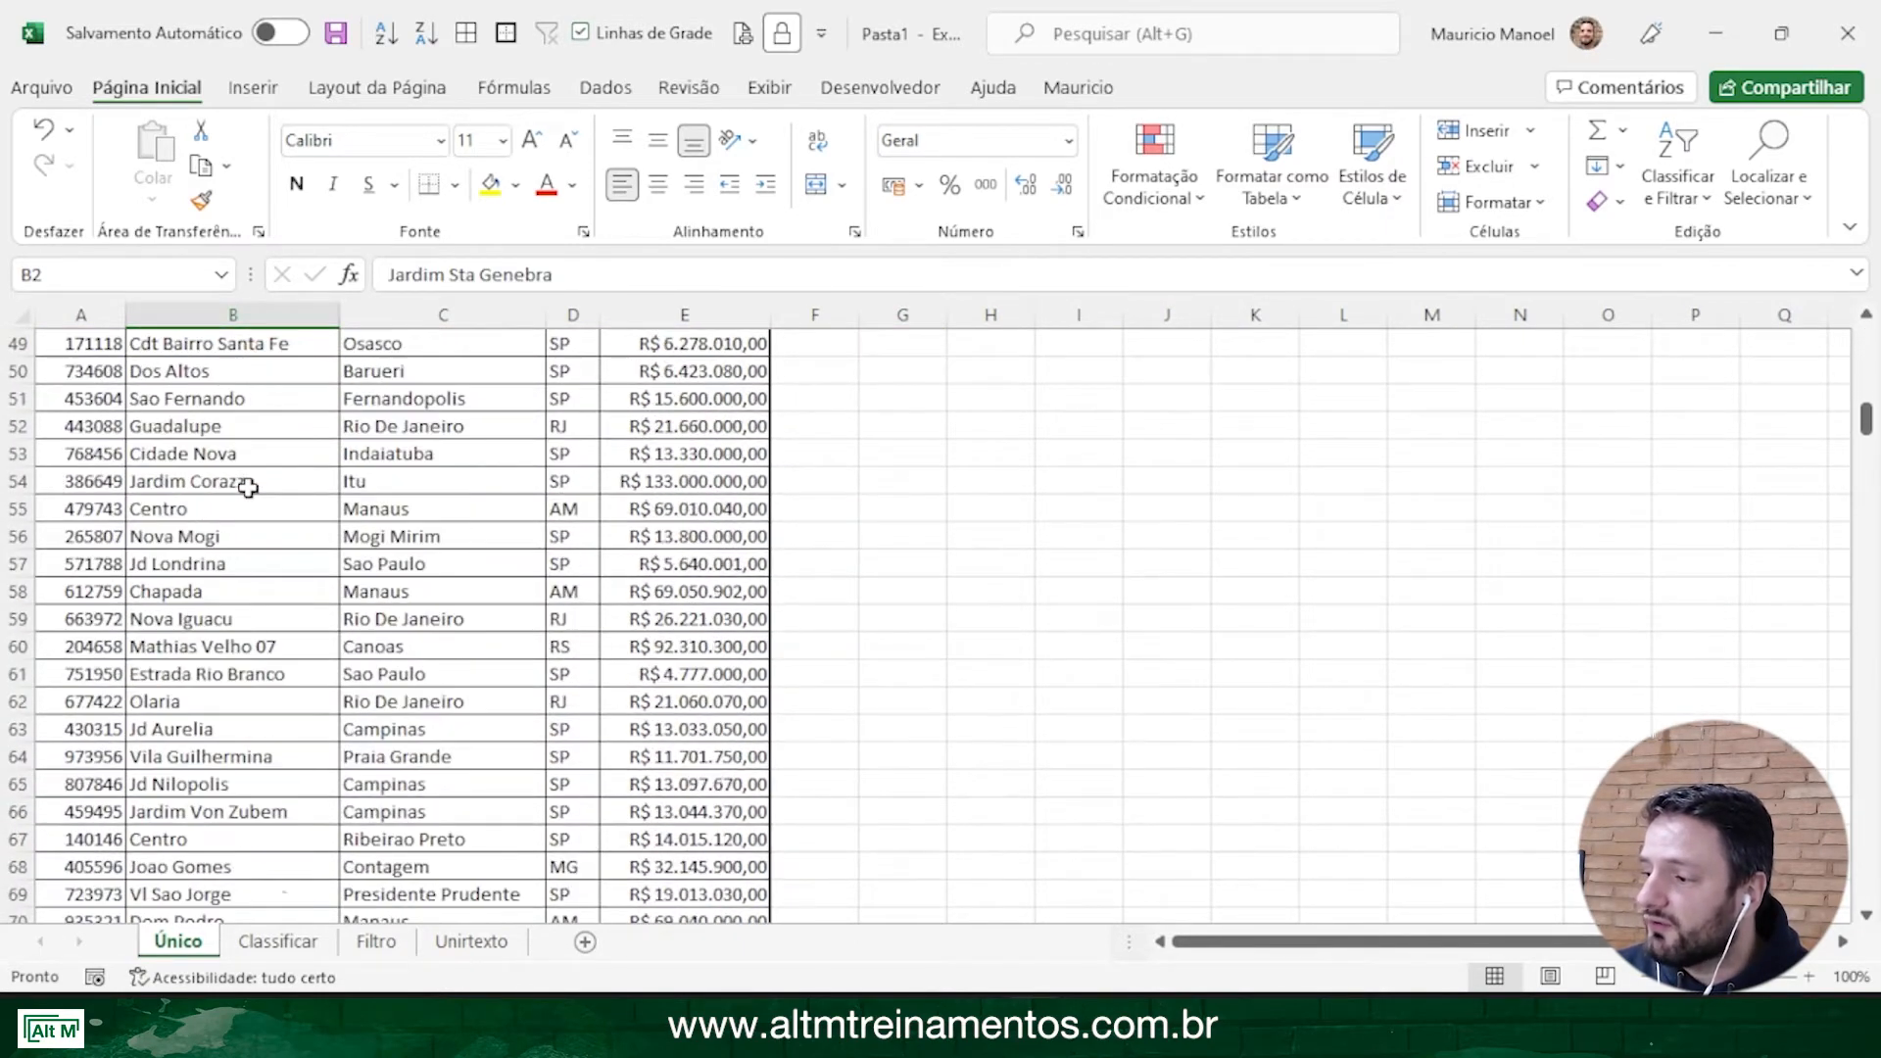
scroll(248, 487, down, 13)
scroll(248, 490, up, 20)
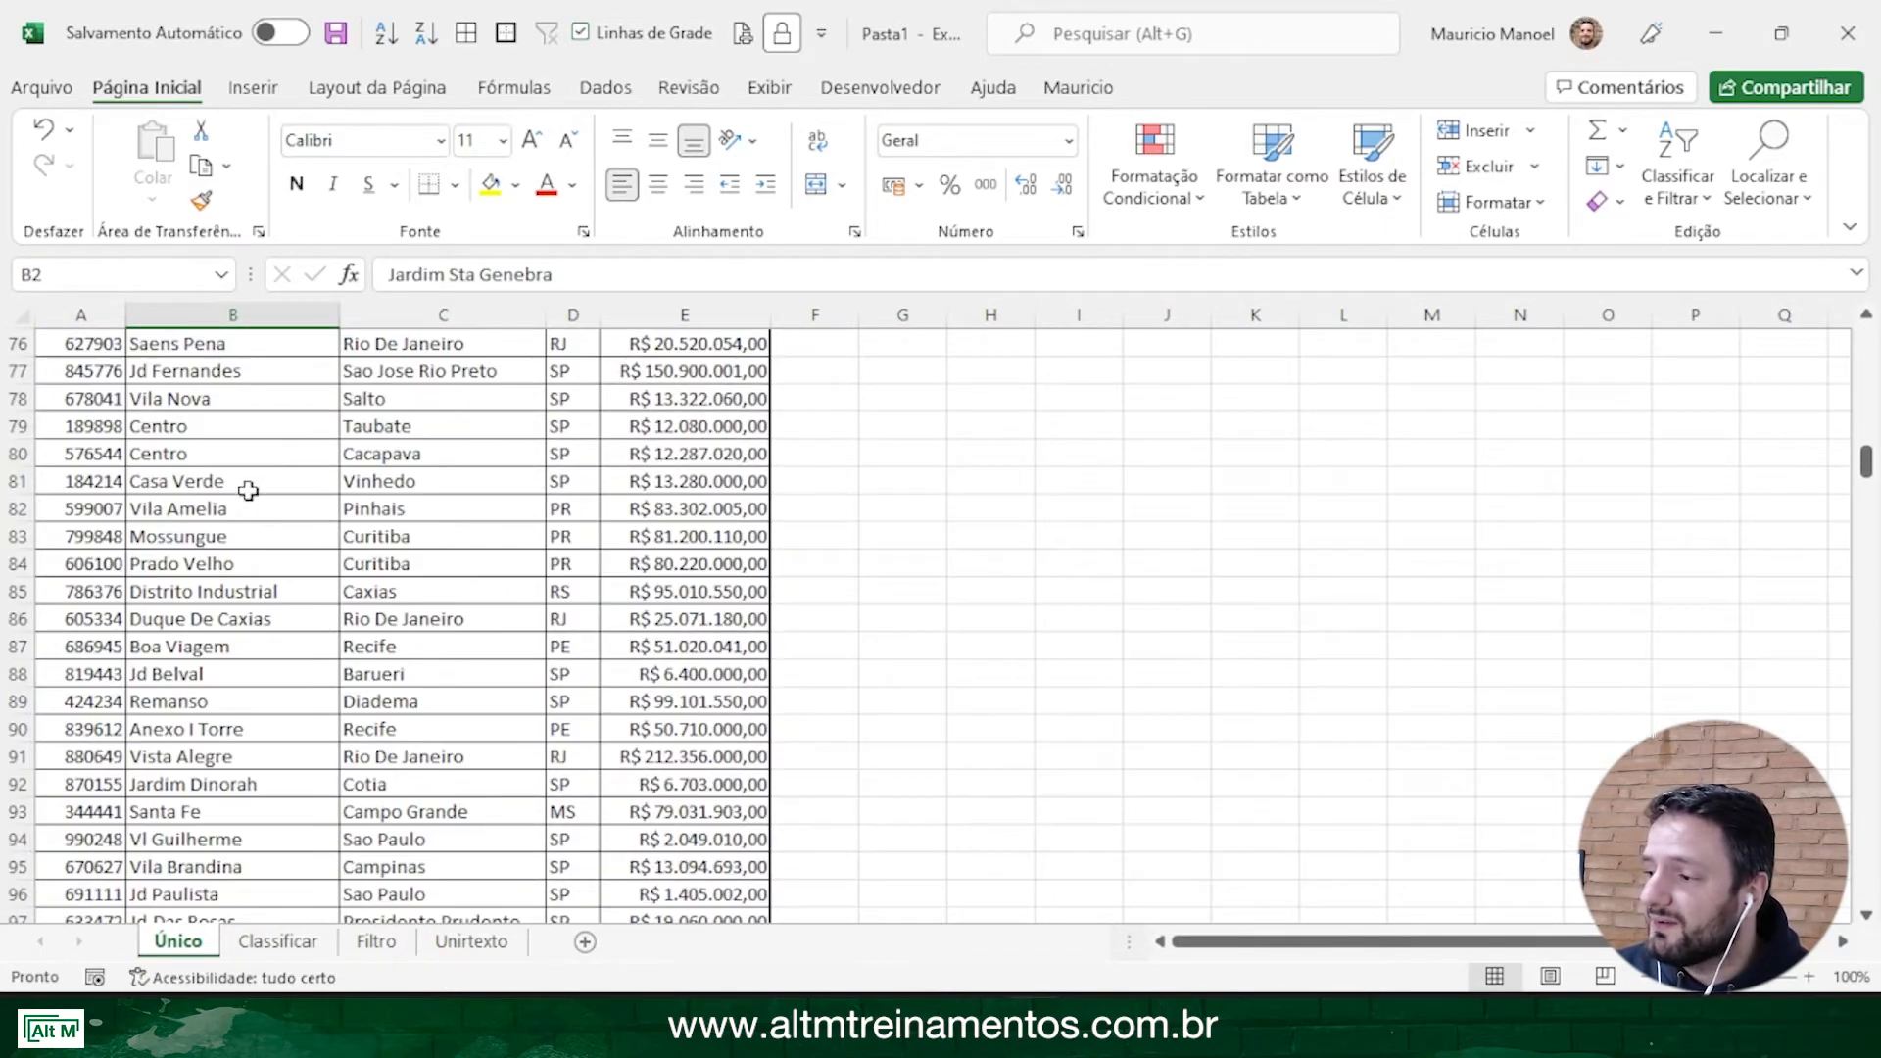
scroll(248, 490, up, 7)
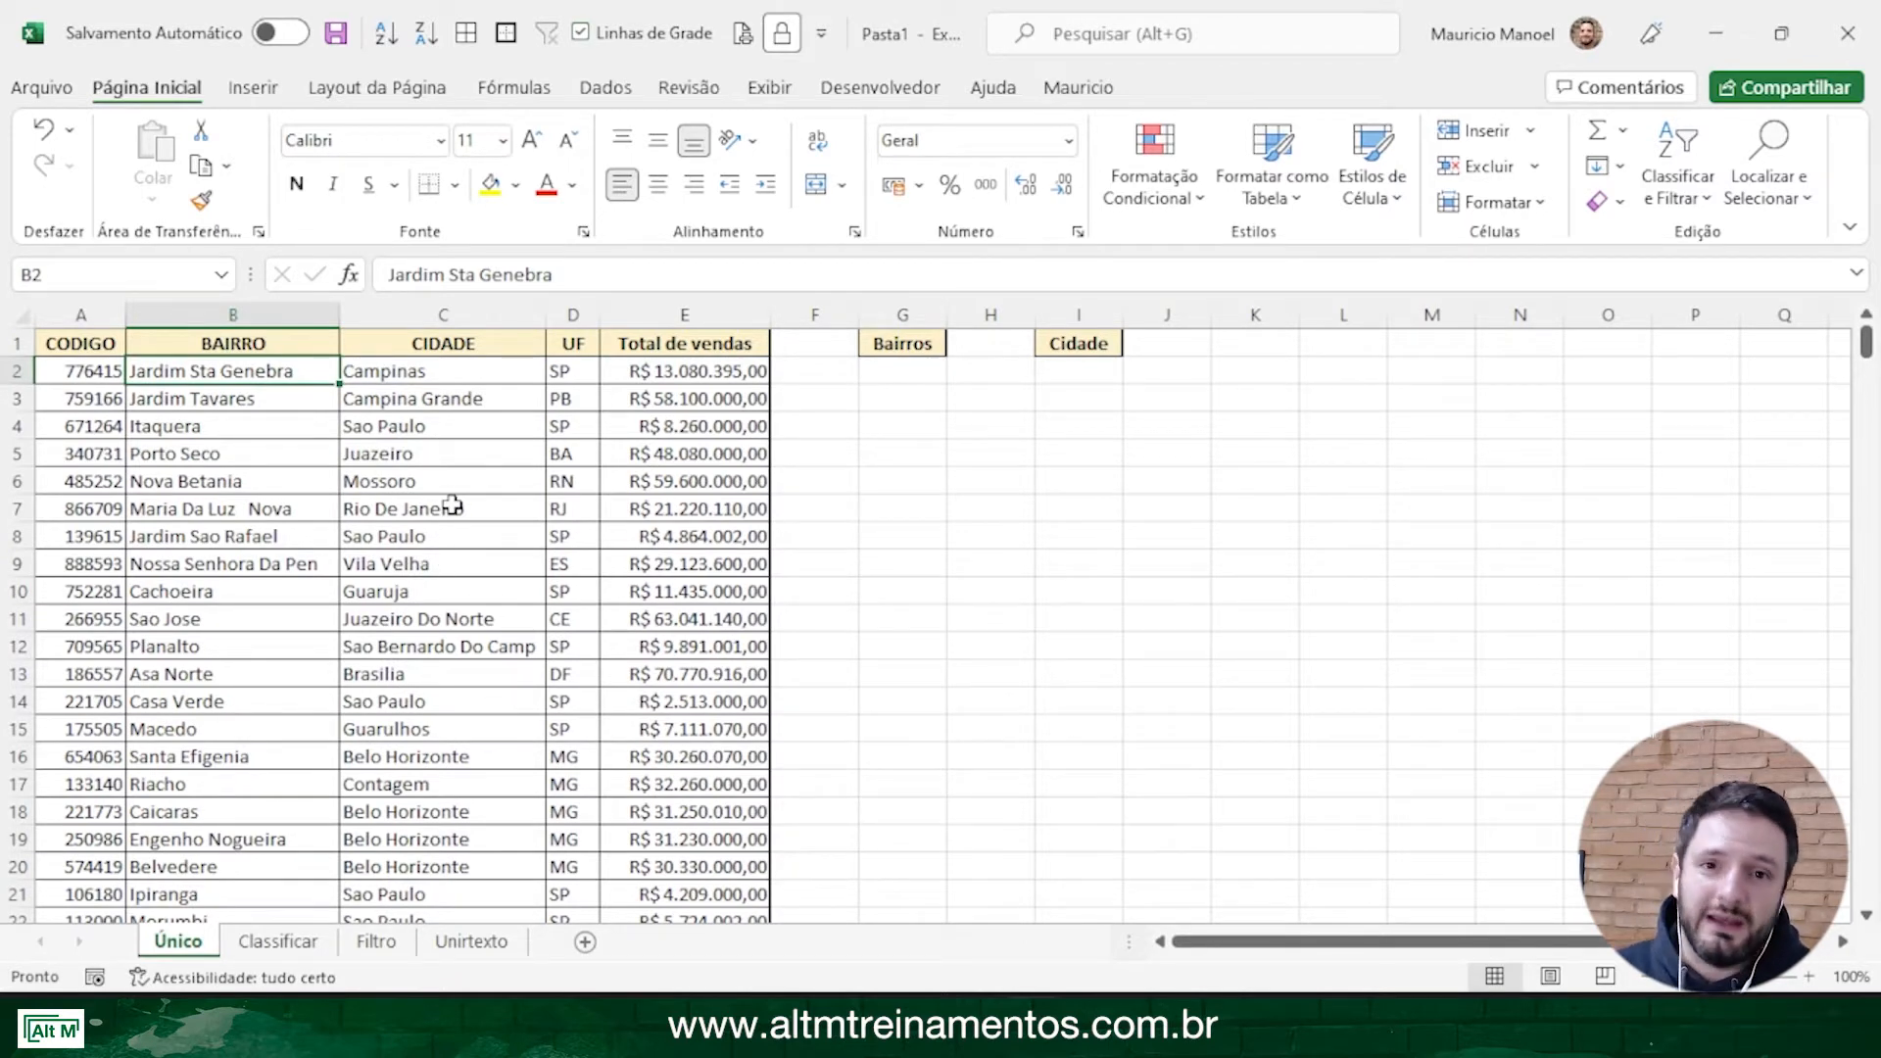
click(621, 96)
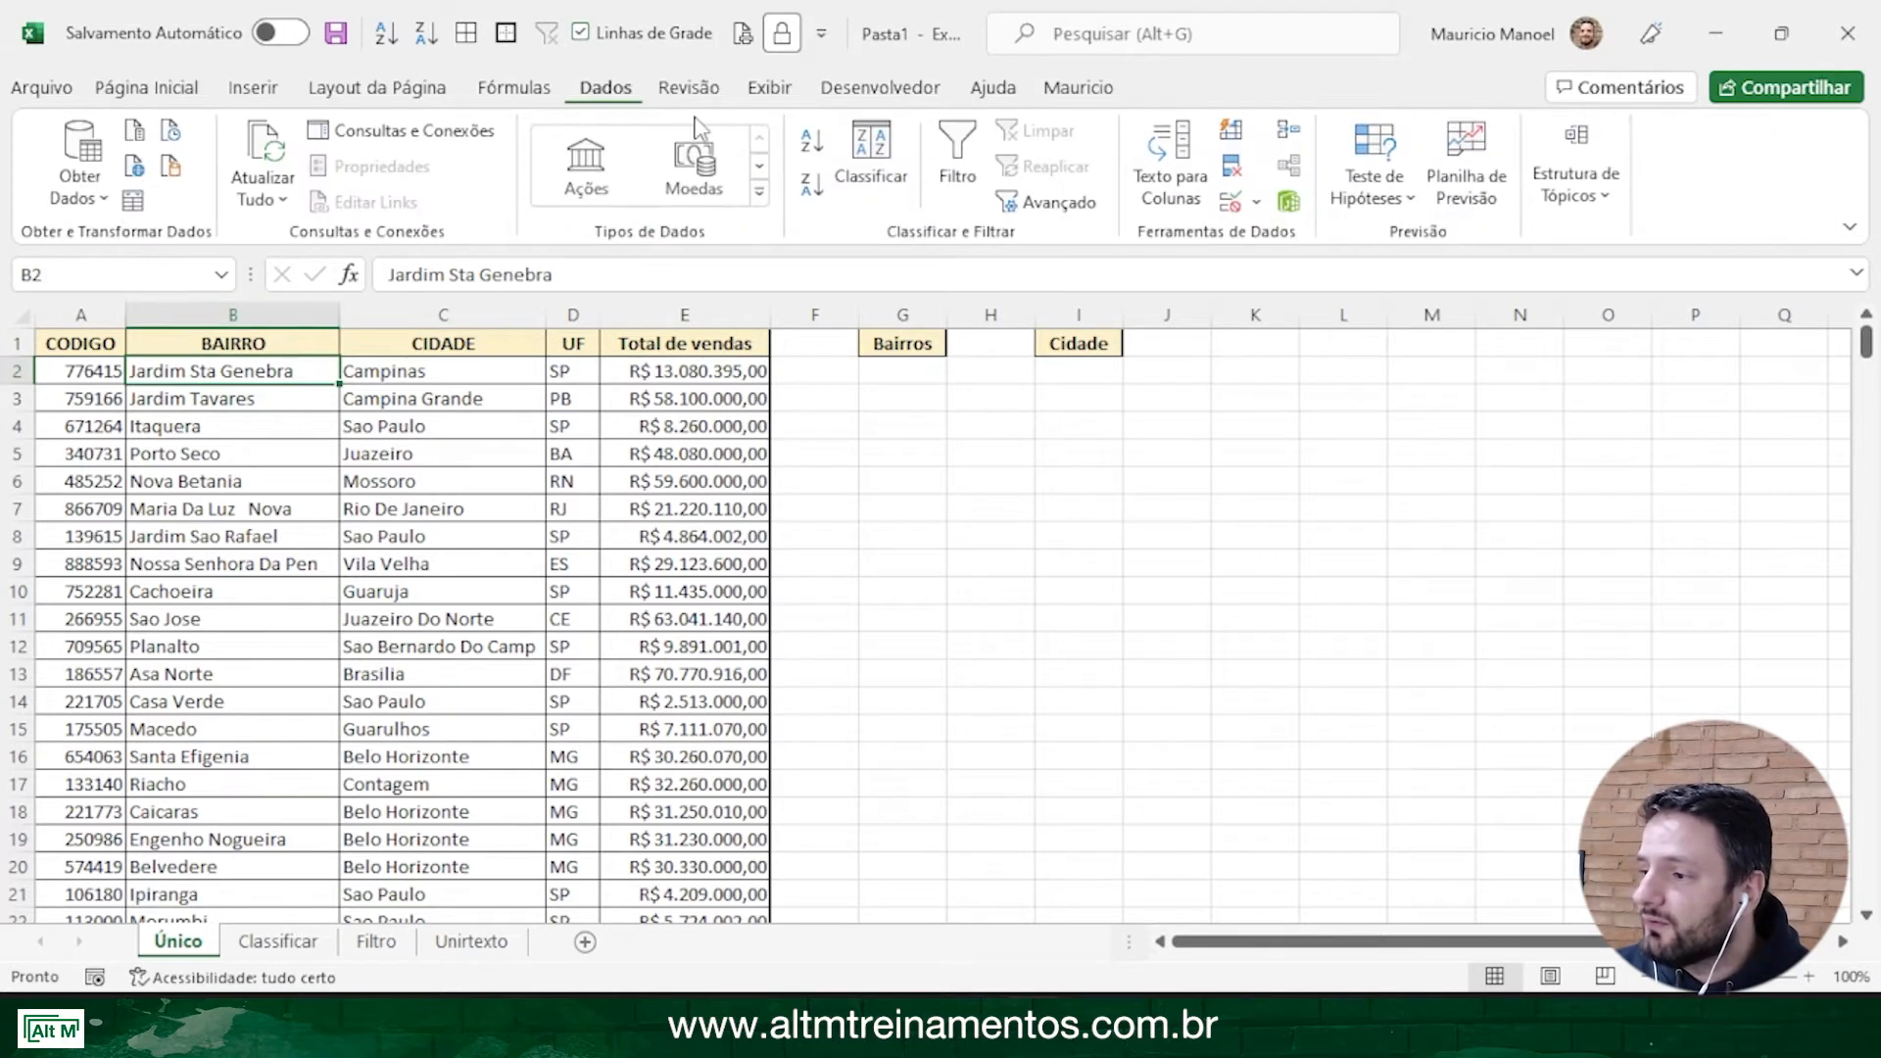
click(1232, 175)
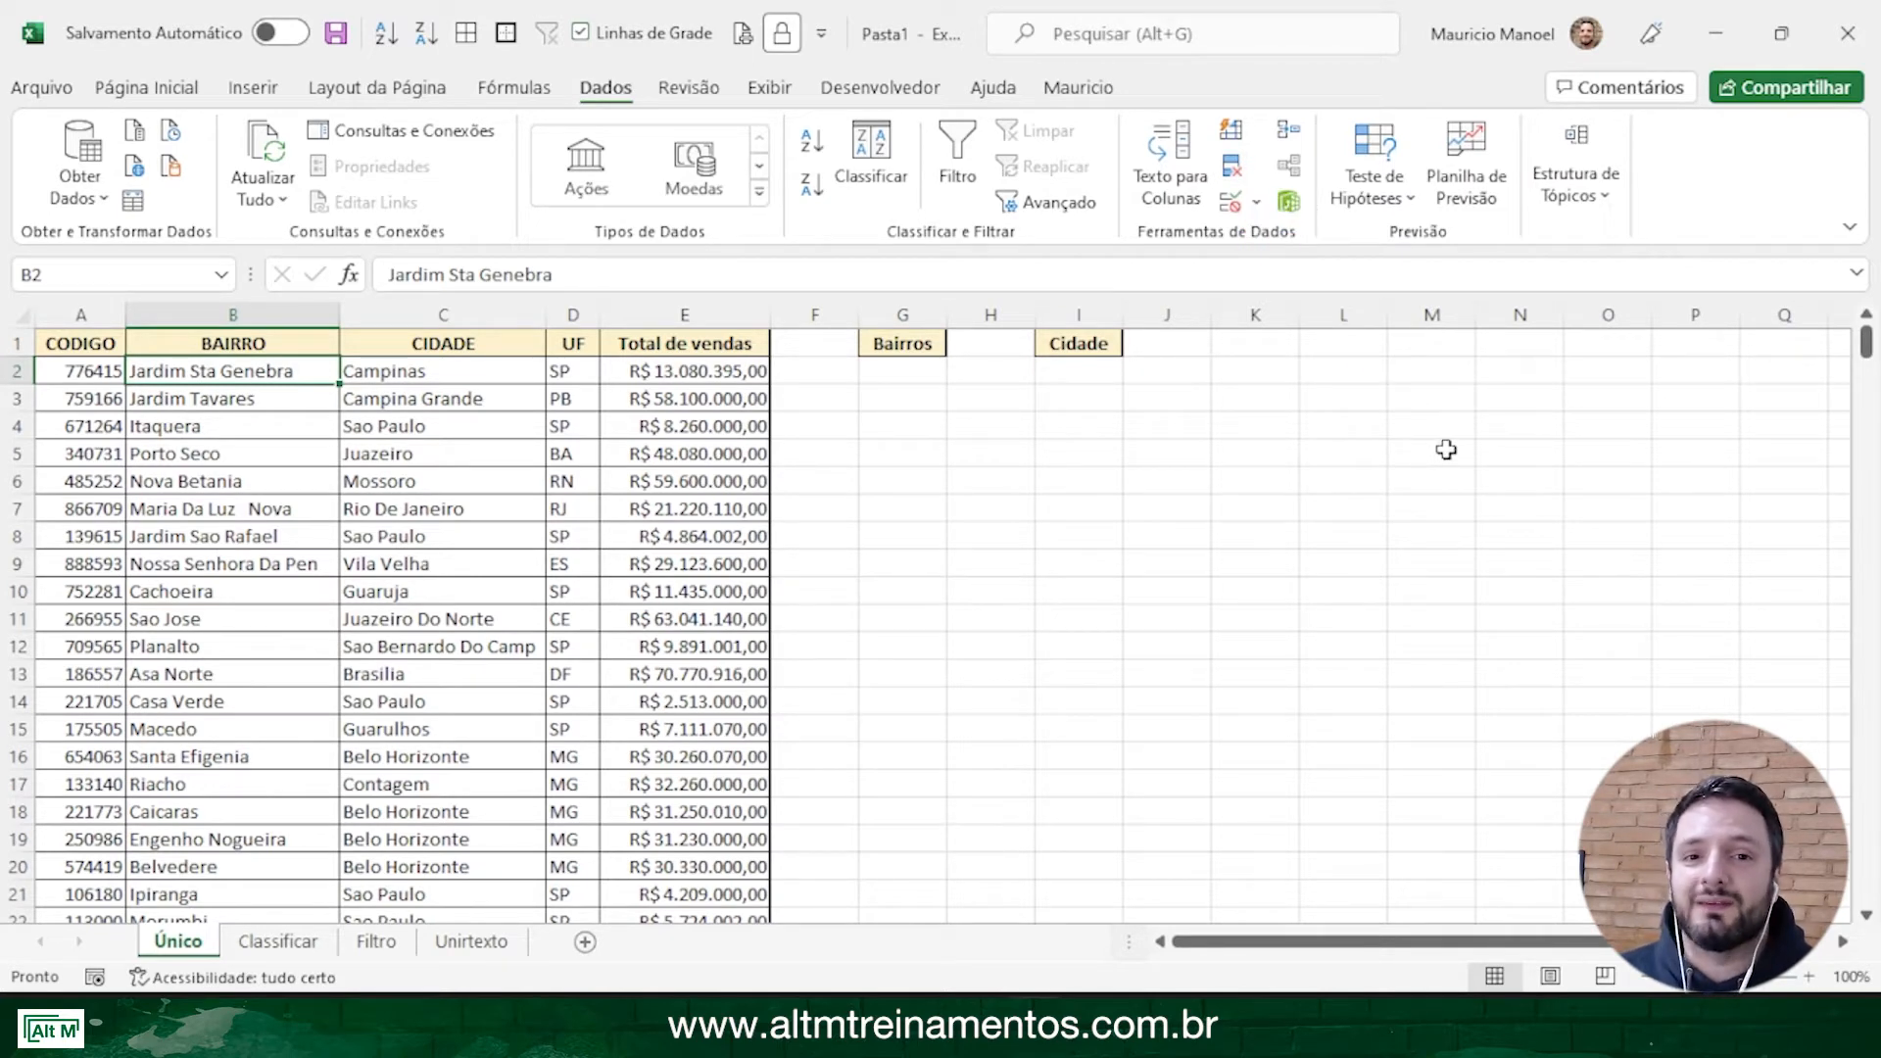
Enter the formula =ÚNICO(B2:B362) in cell G2 to list the unique neighbourhoods under Bairros
click(912, 376)
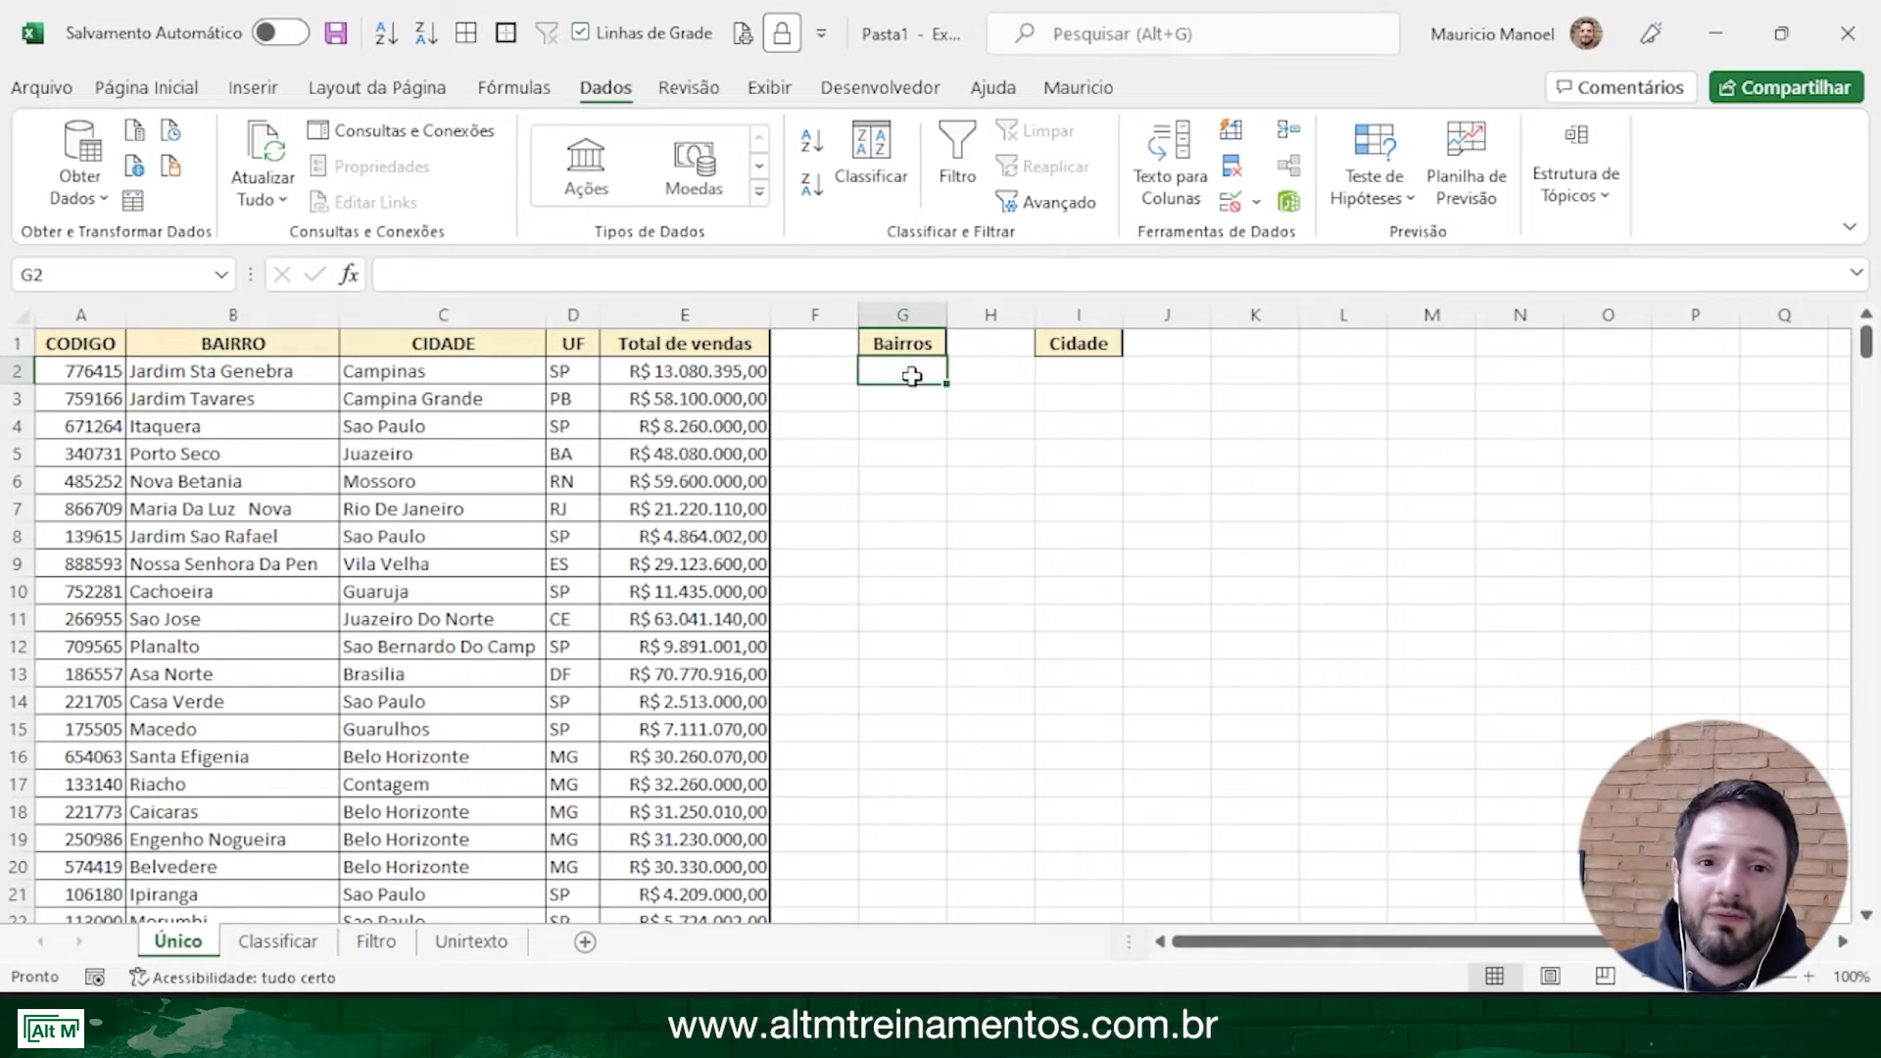
text(ú)
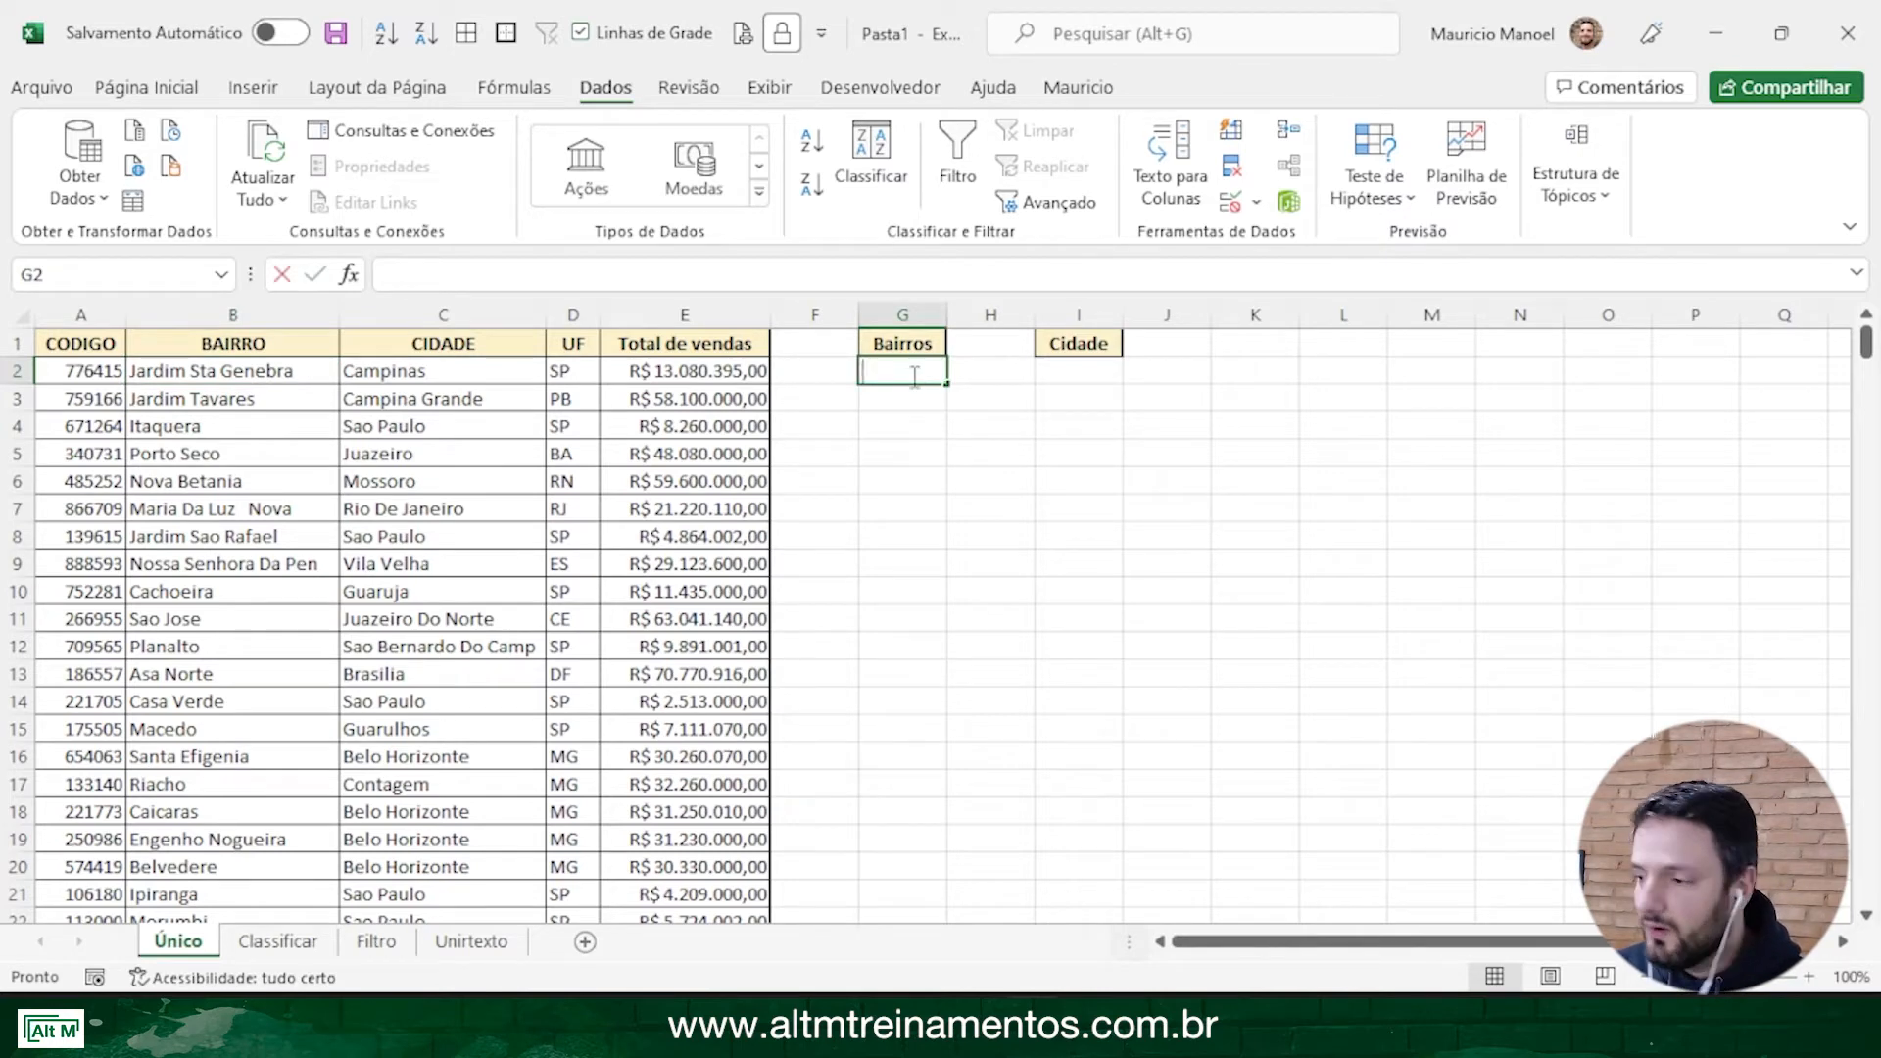
text(=)
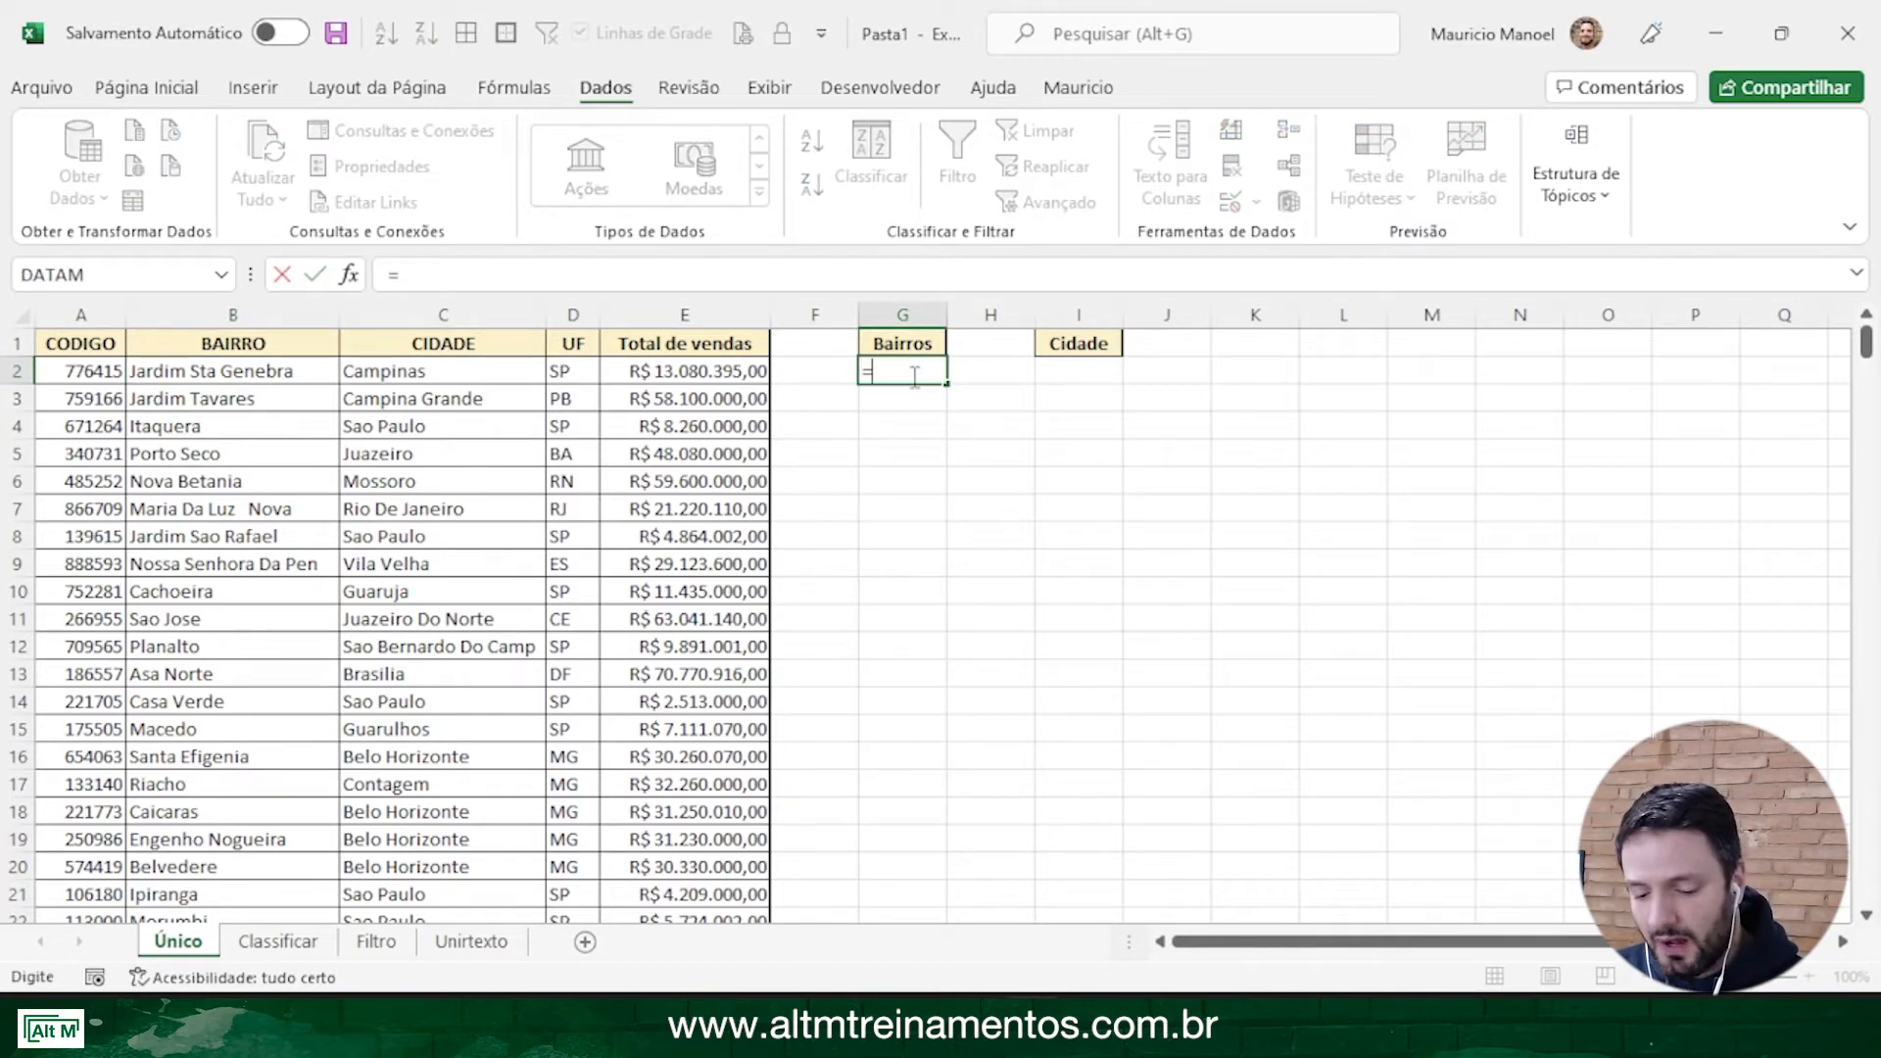
text(ú)
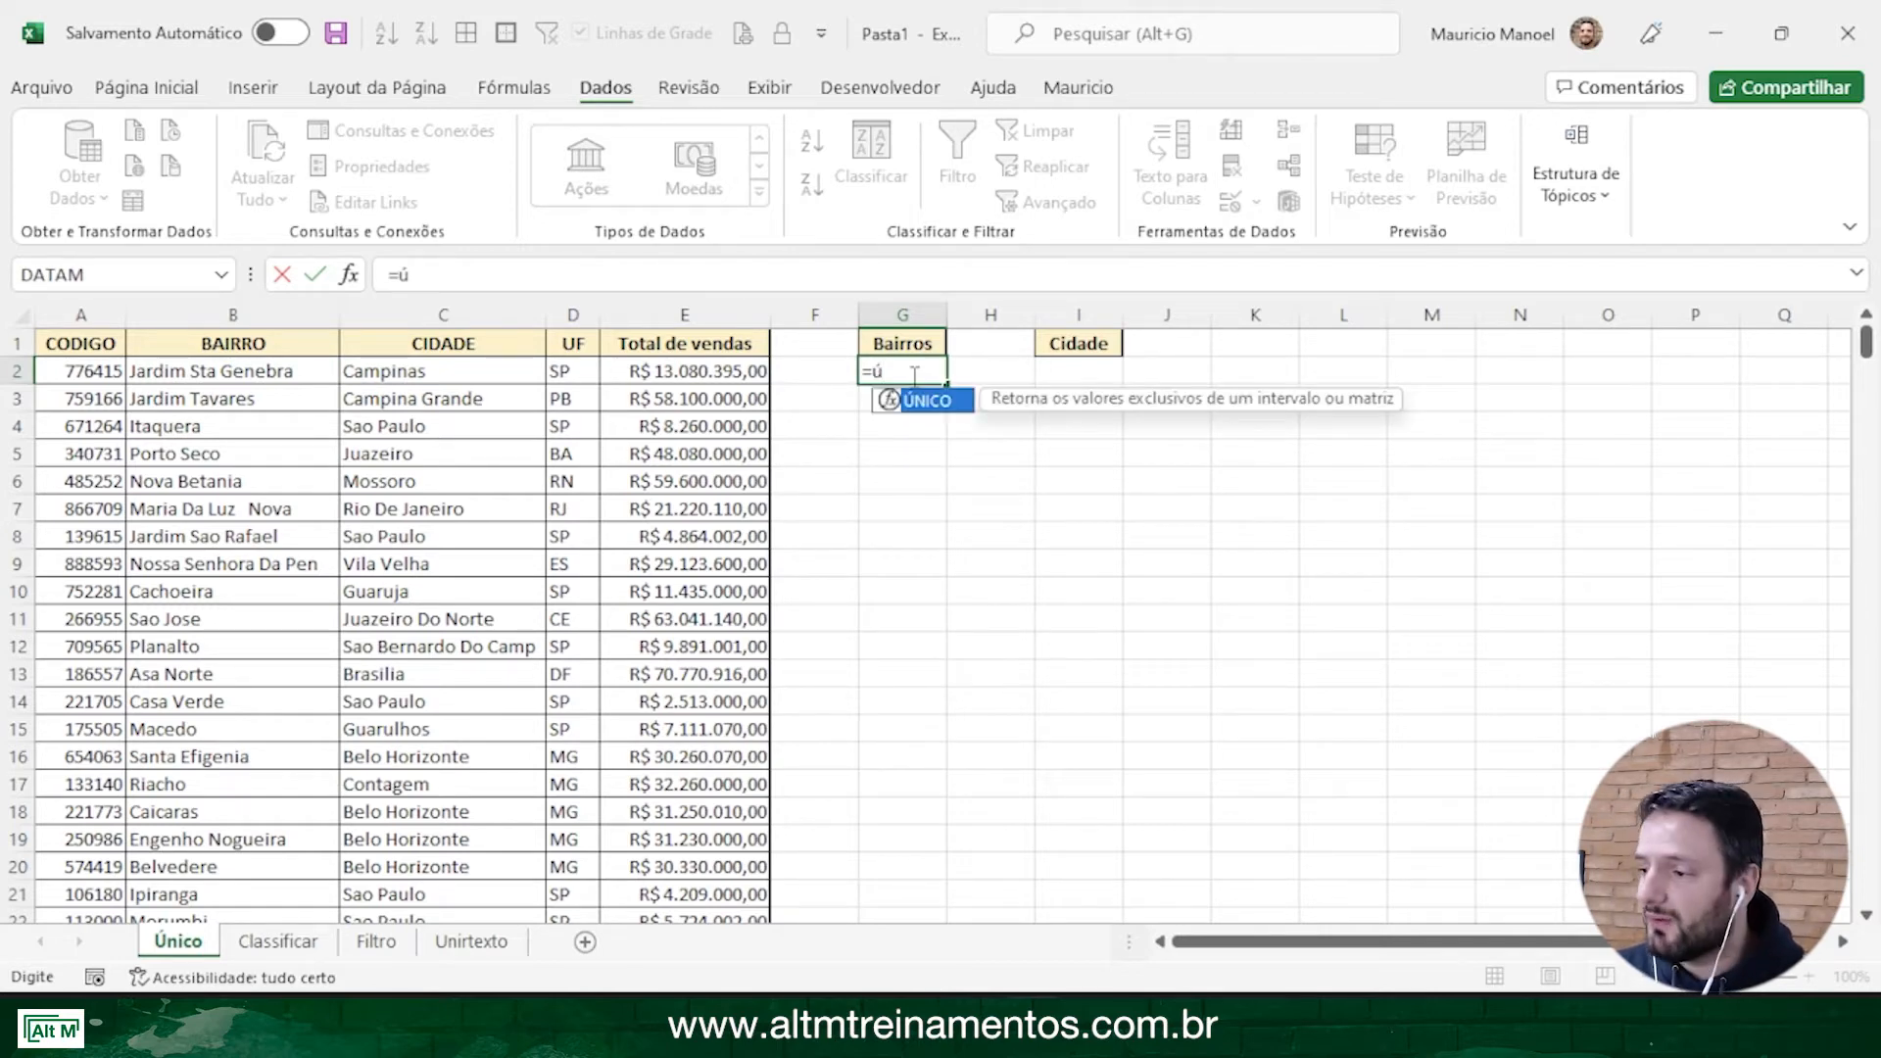
text(nico)
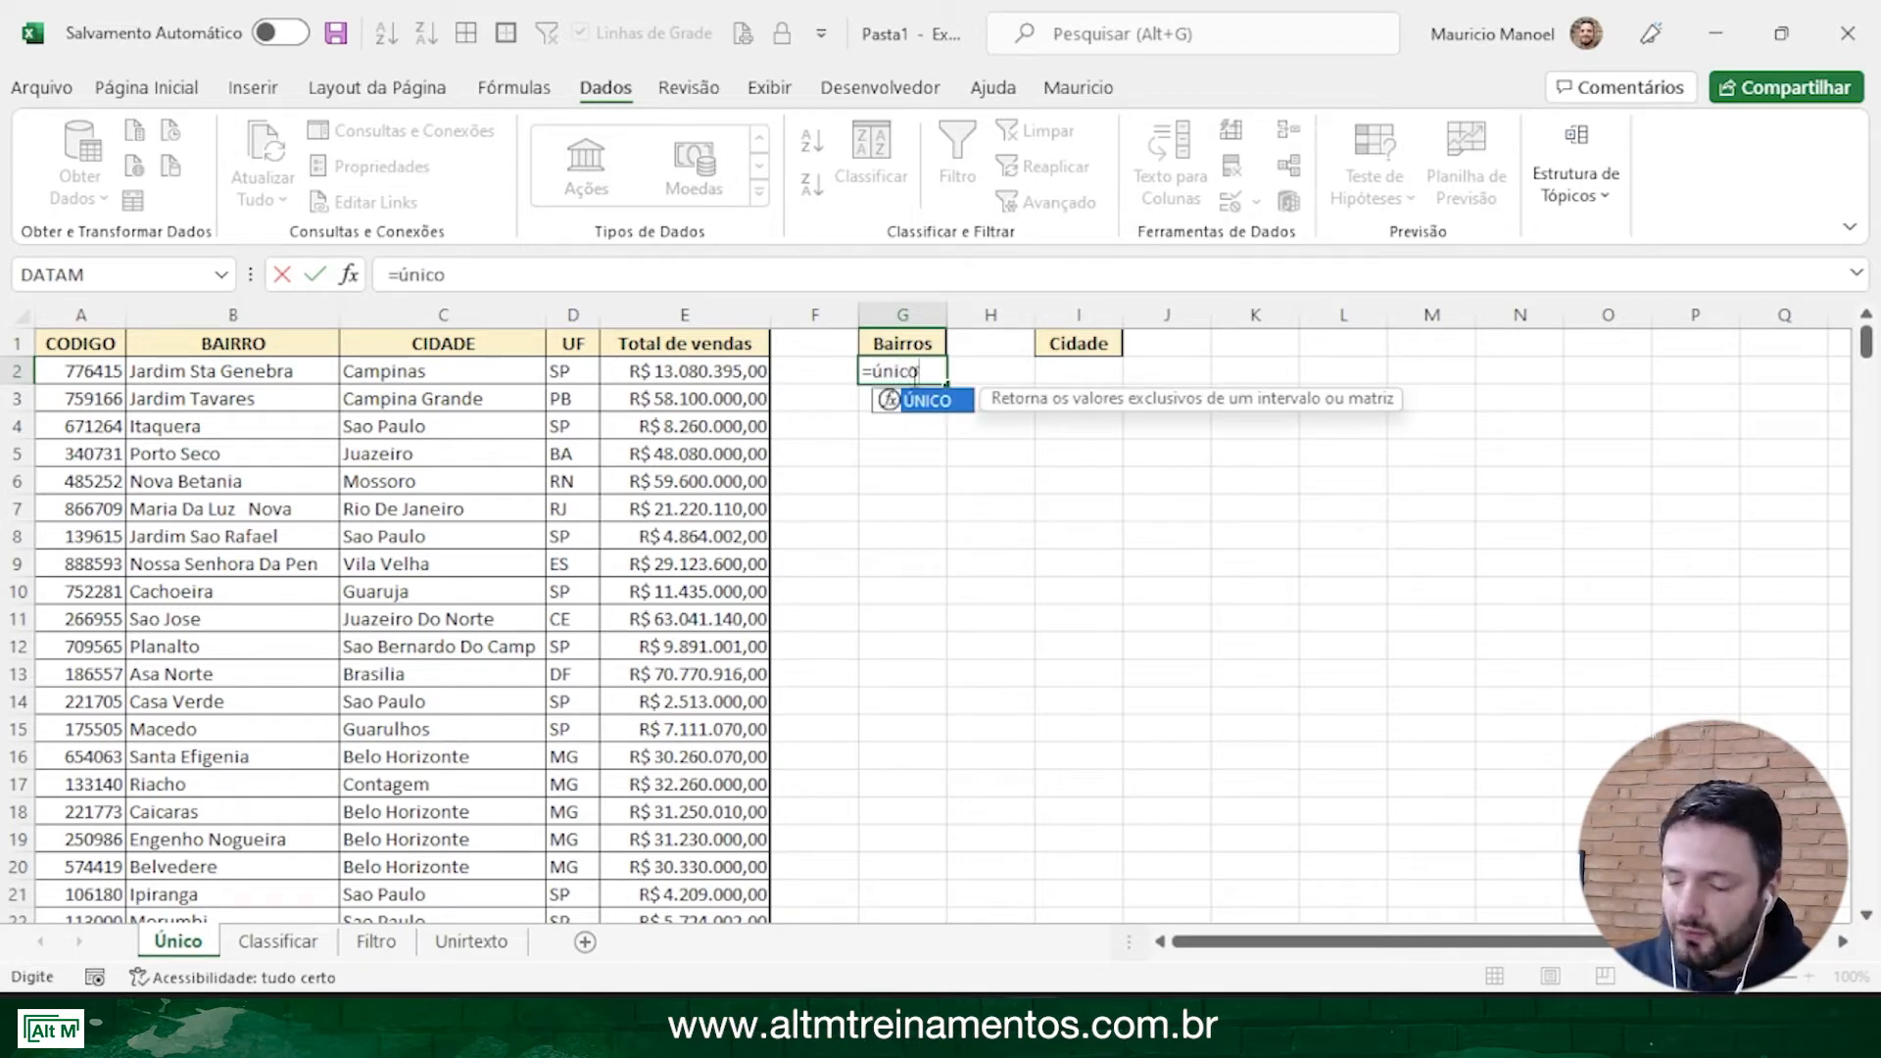
text(()
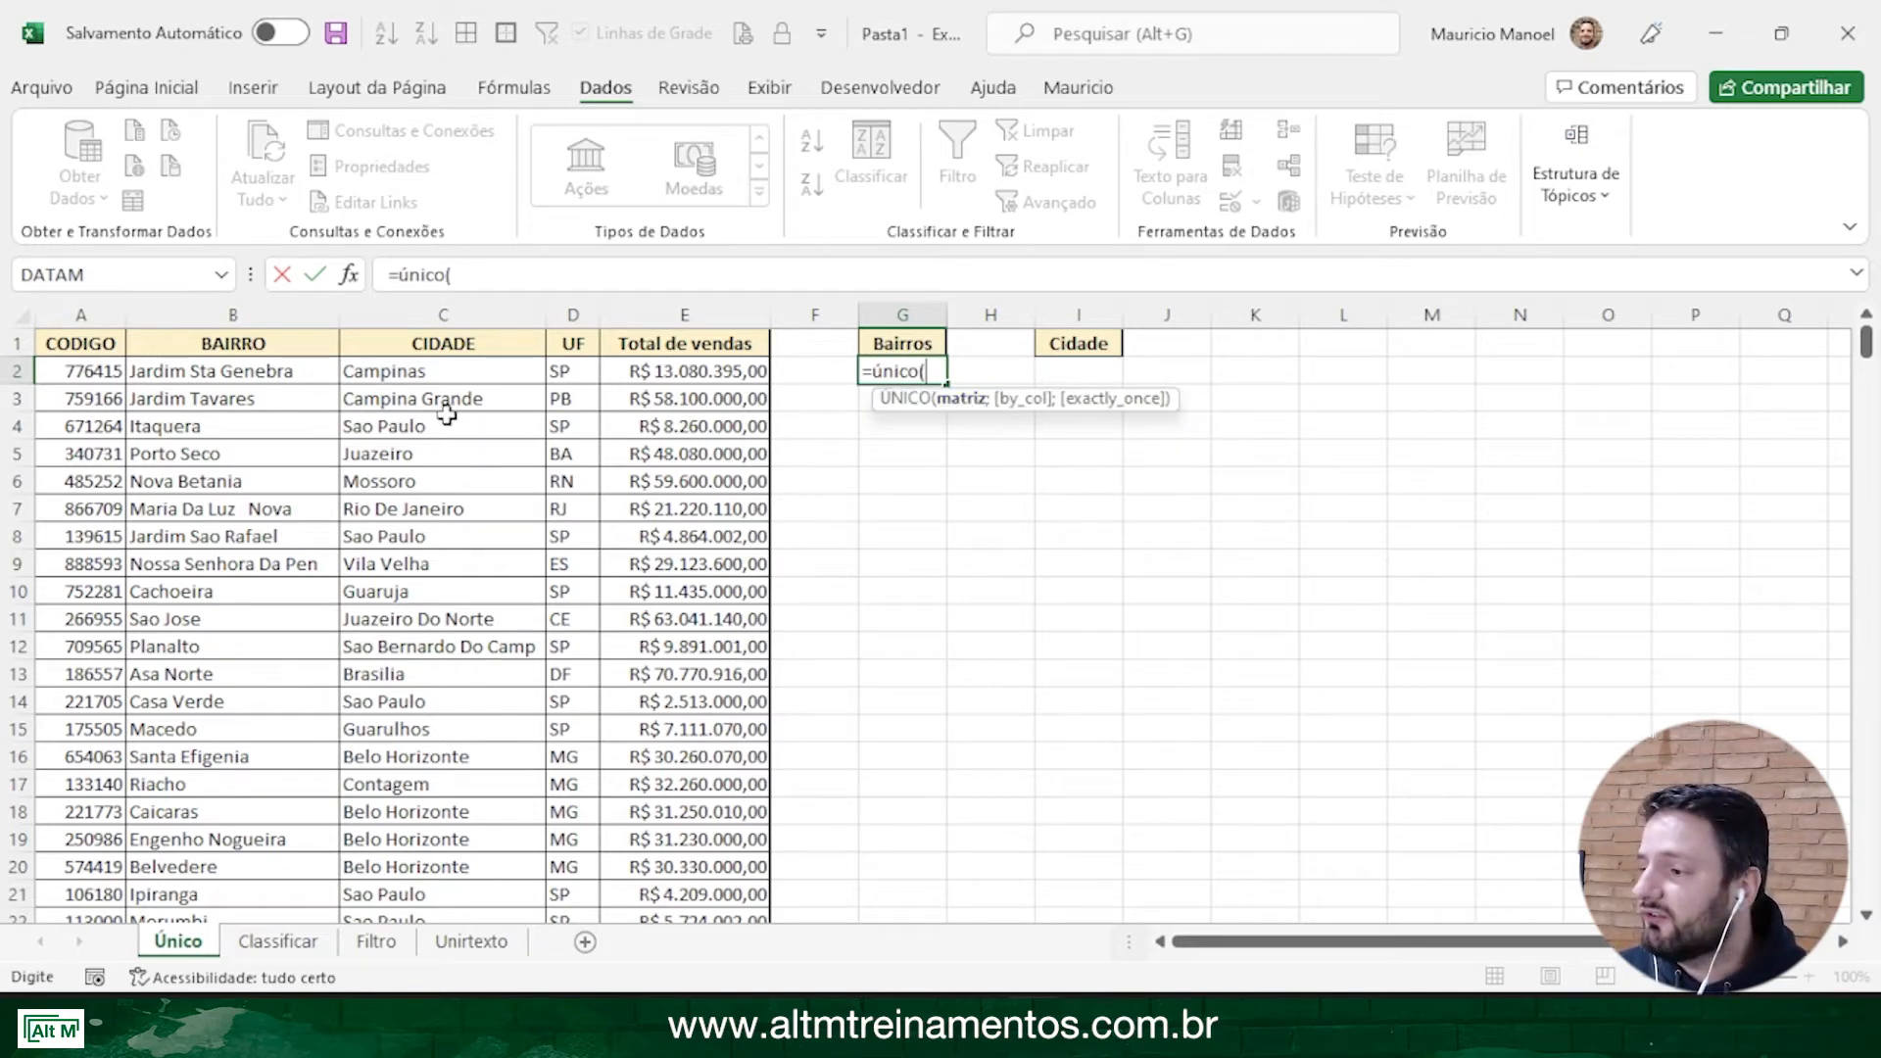
drag(262, 368, 245, 860)
scroll(985, 510, up, 20)
scroll(987, 500, up, 20)
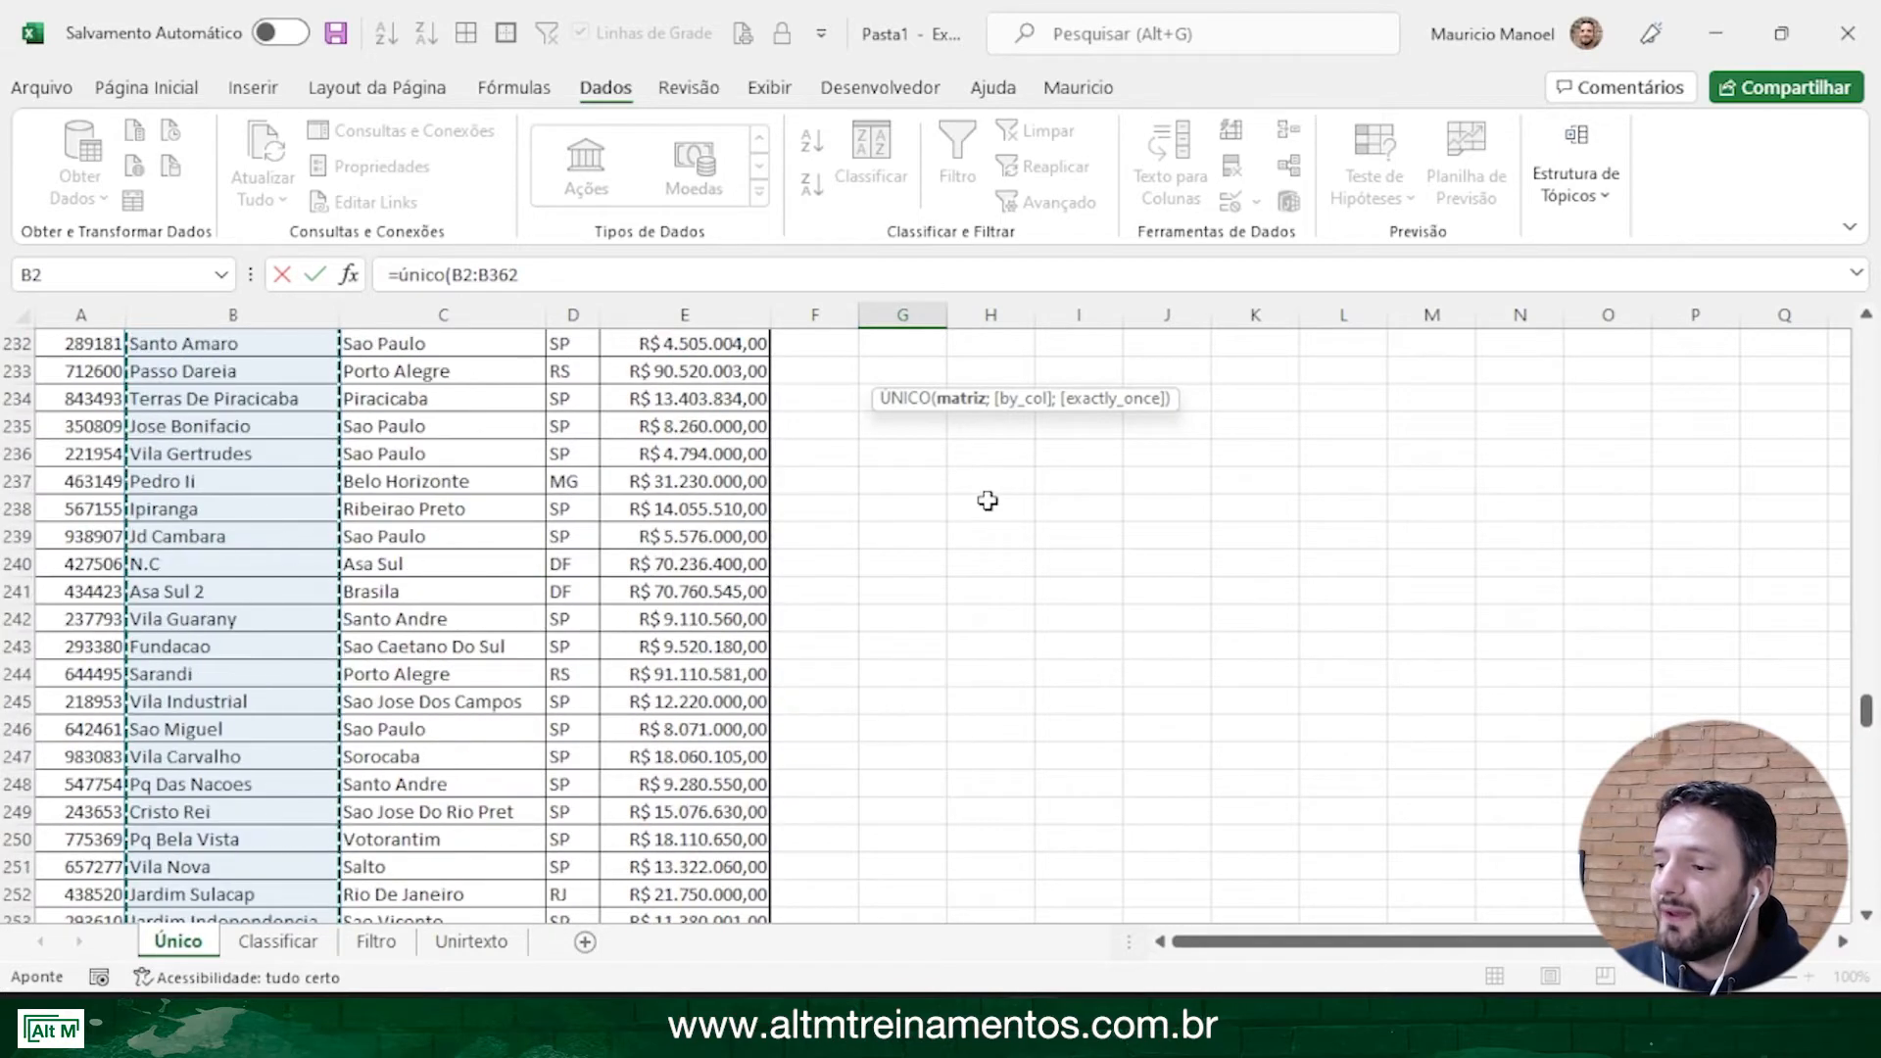
scroll(988, 501, up, 20)
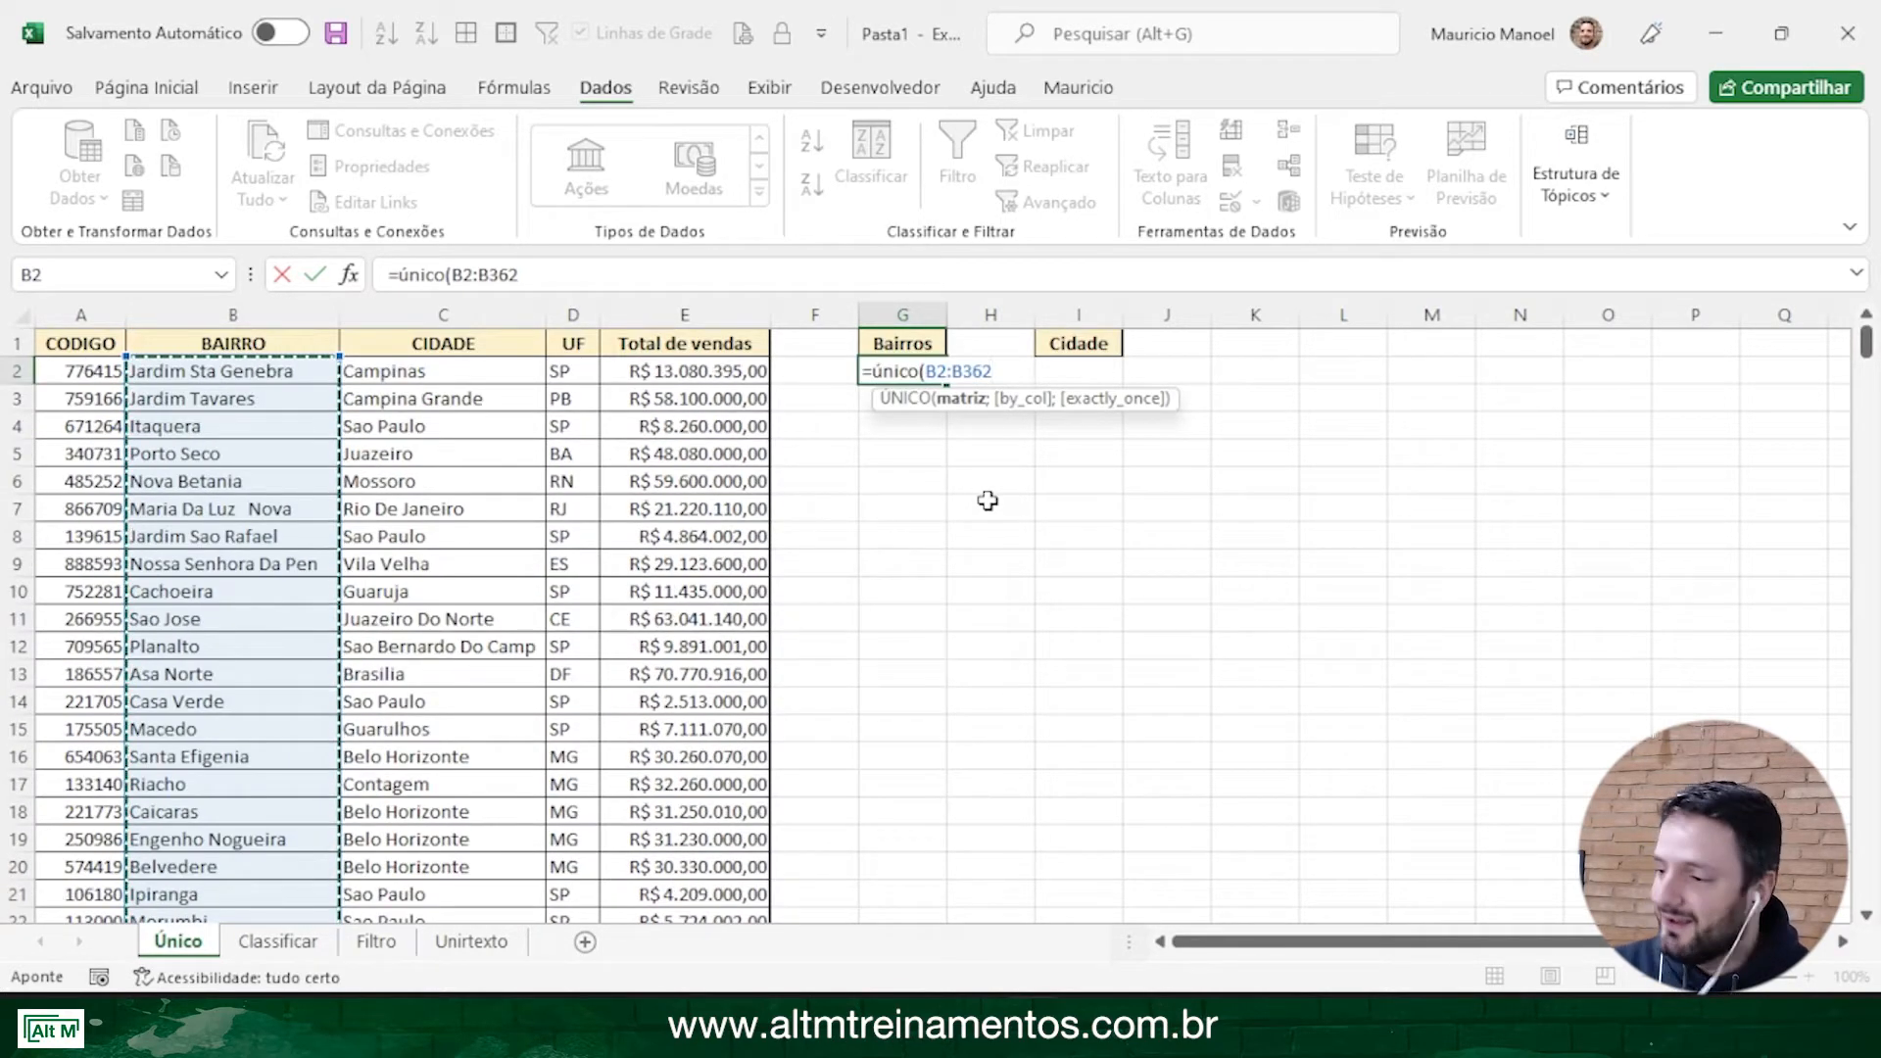
text())
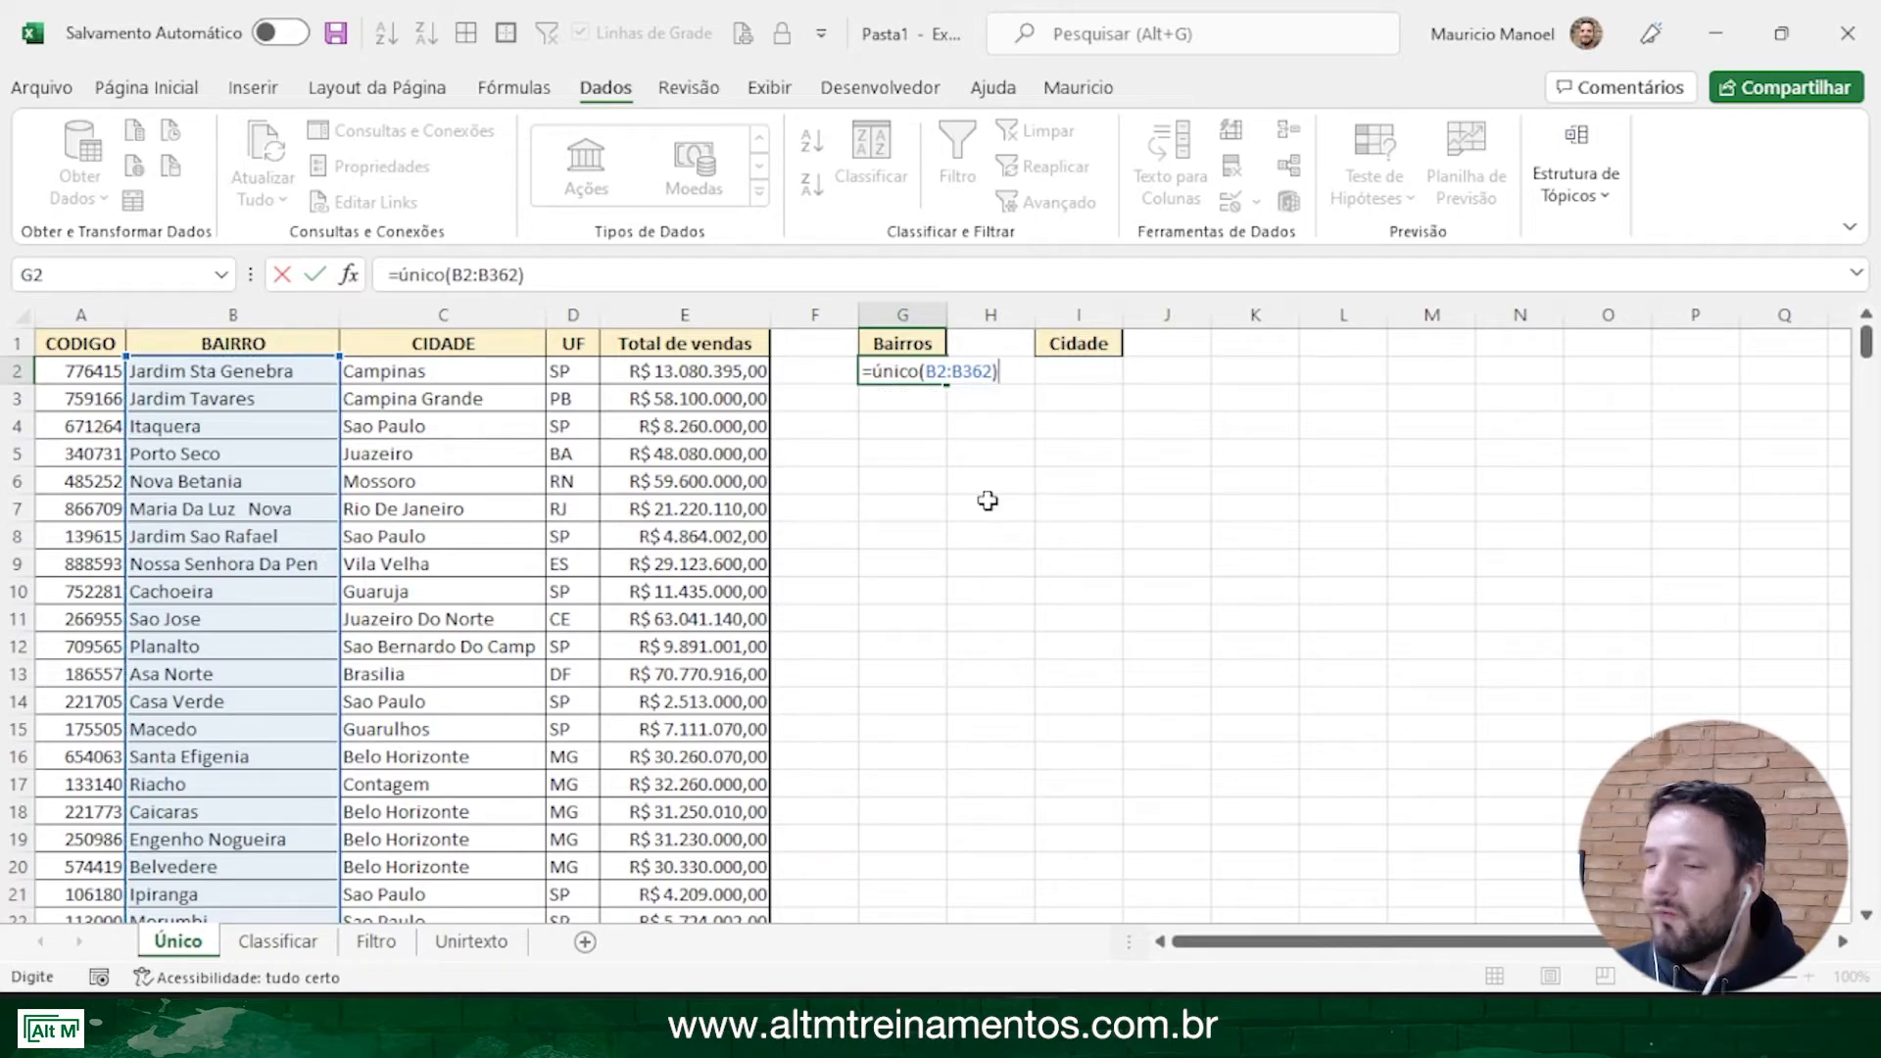
key(Return)
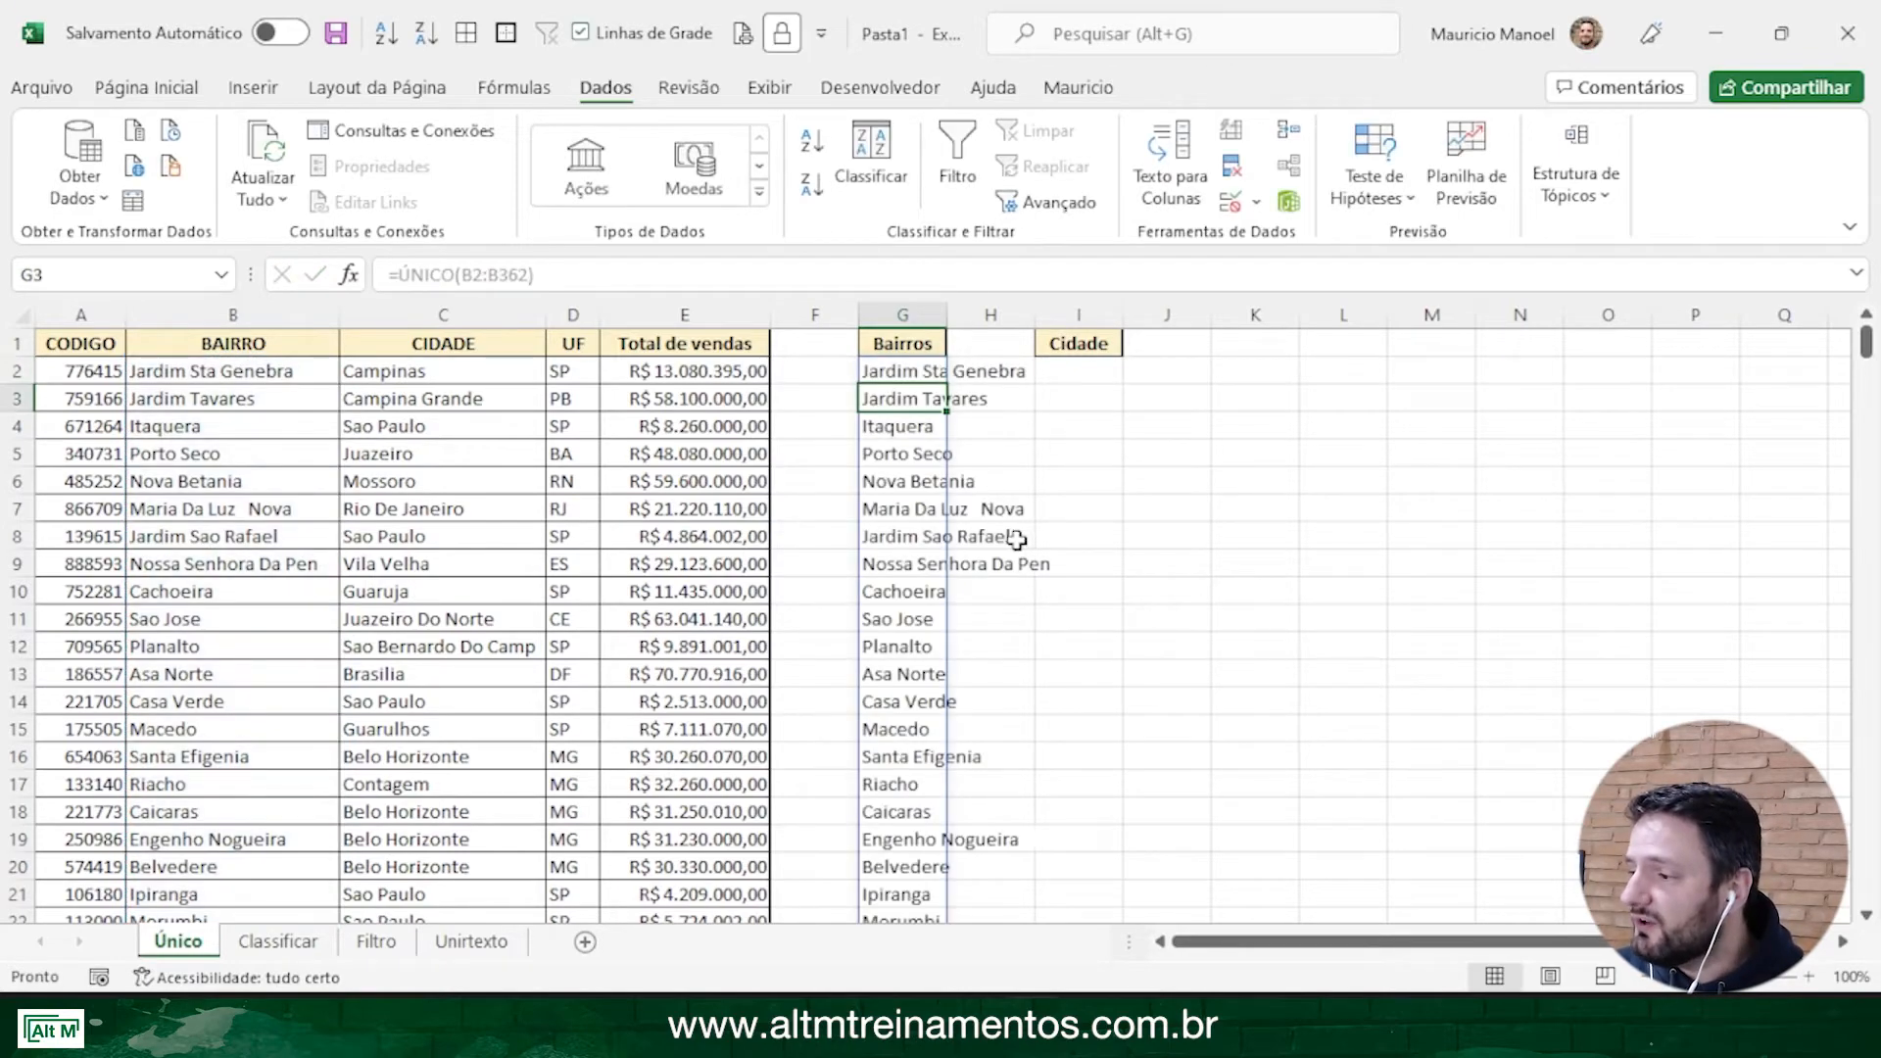
Examine the list of unique neighbourhoods under Bairros down to its end and compare it with the source table
scroll(1012, 538, down, 16)
scroll(1014, 538, down, 20)
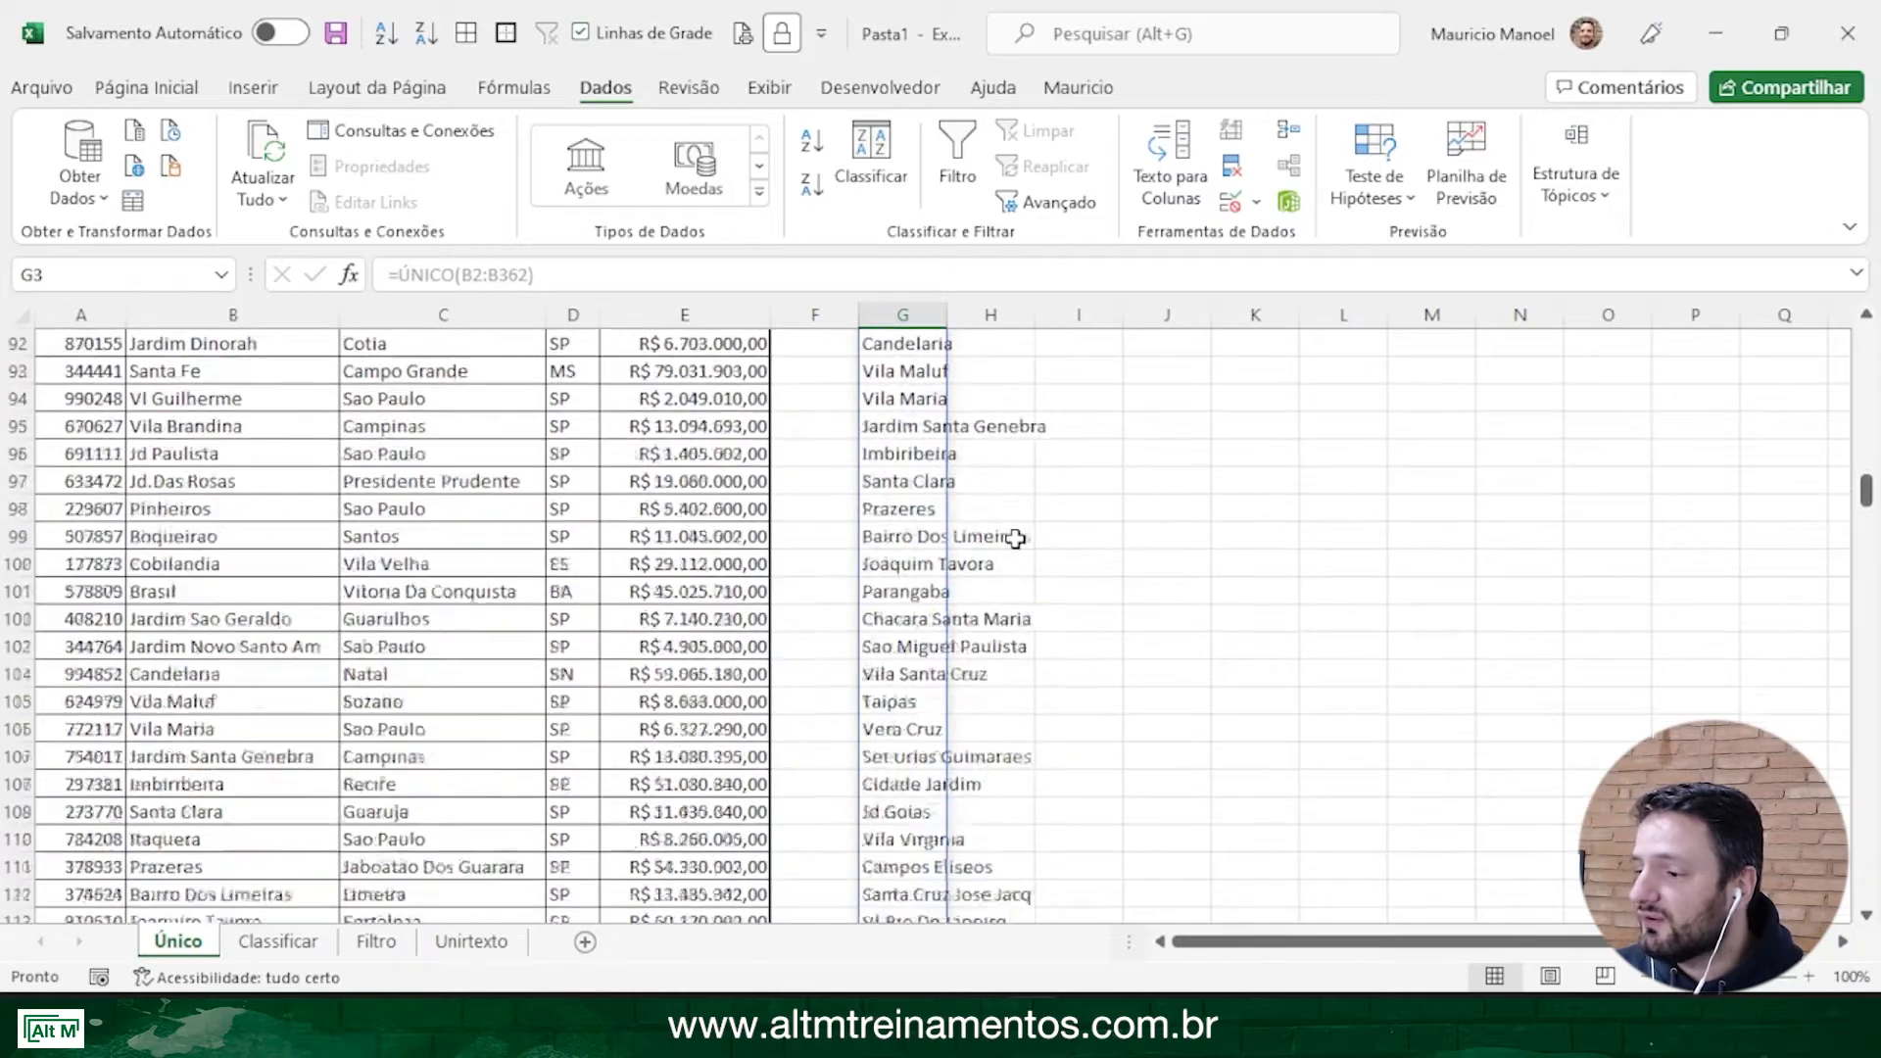
scroll(1015, 538, down, 20)
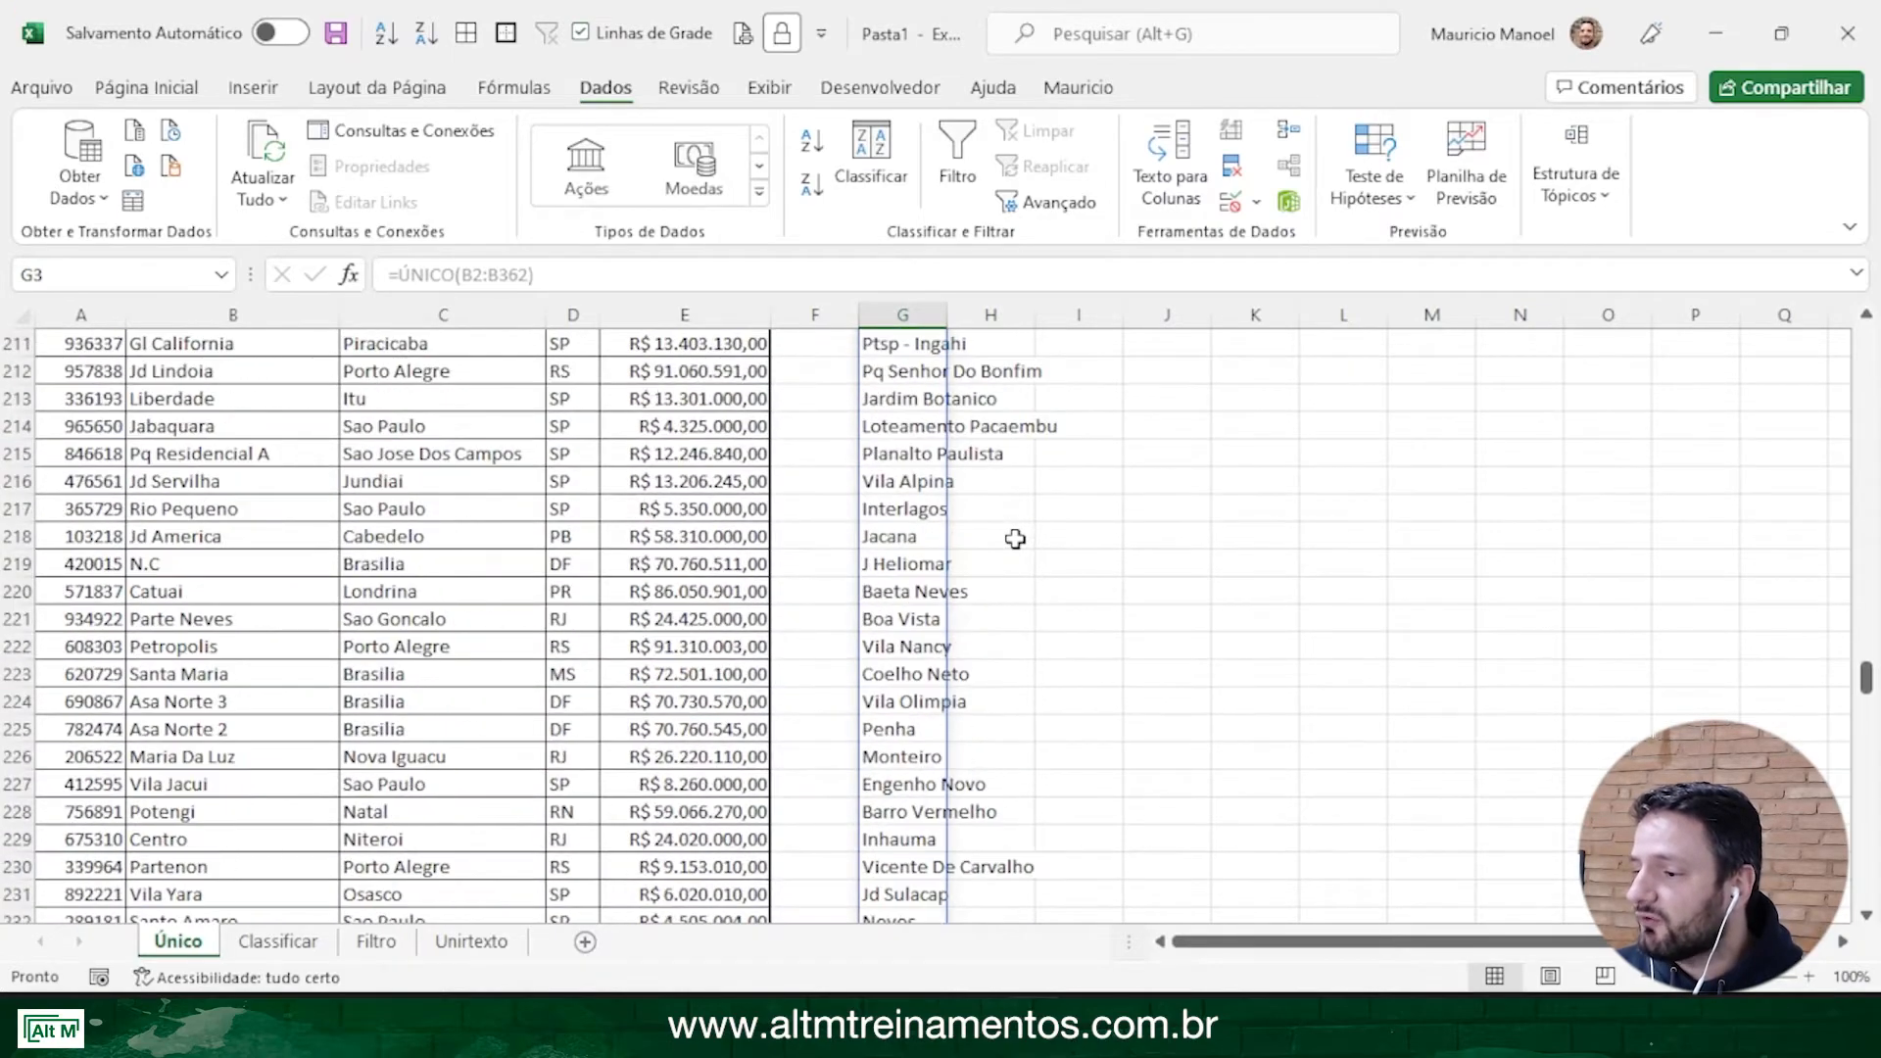
scroll(1014, 538, up, 5)
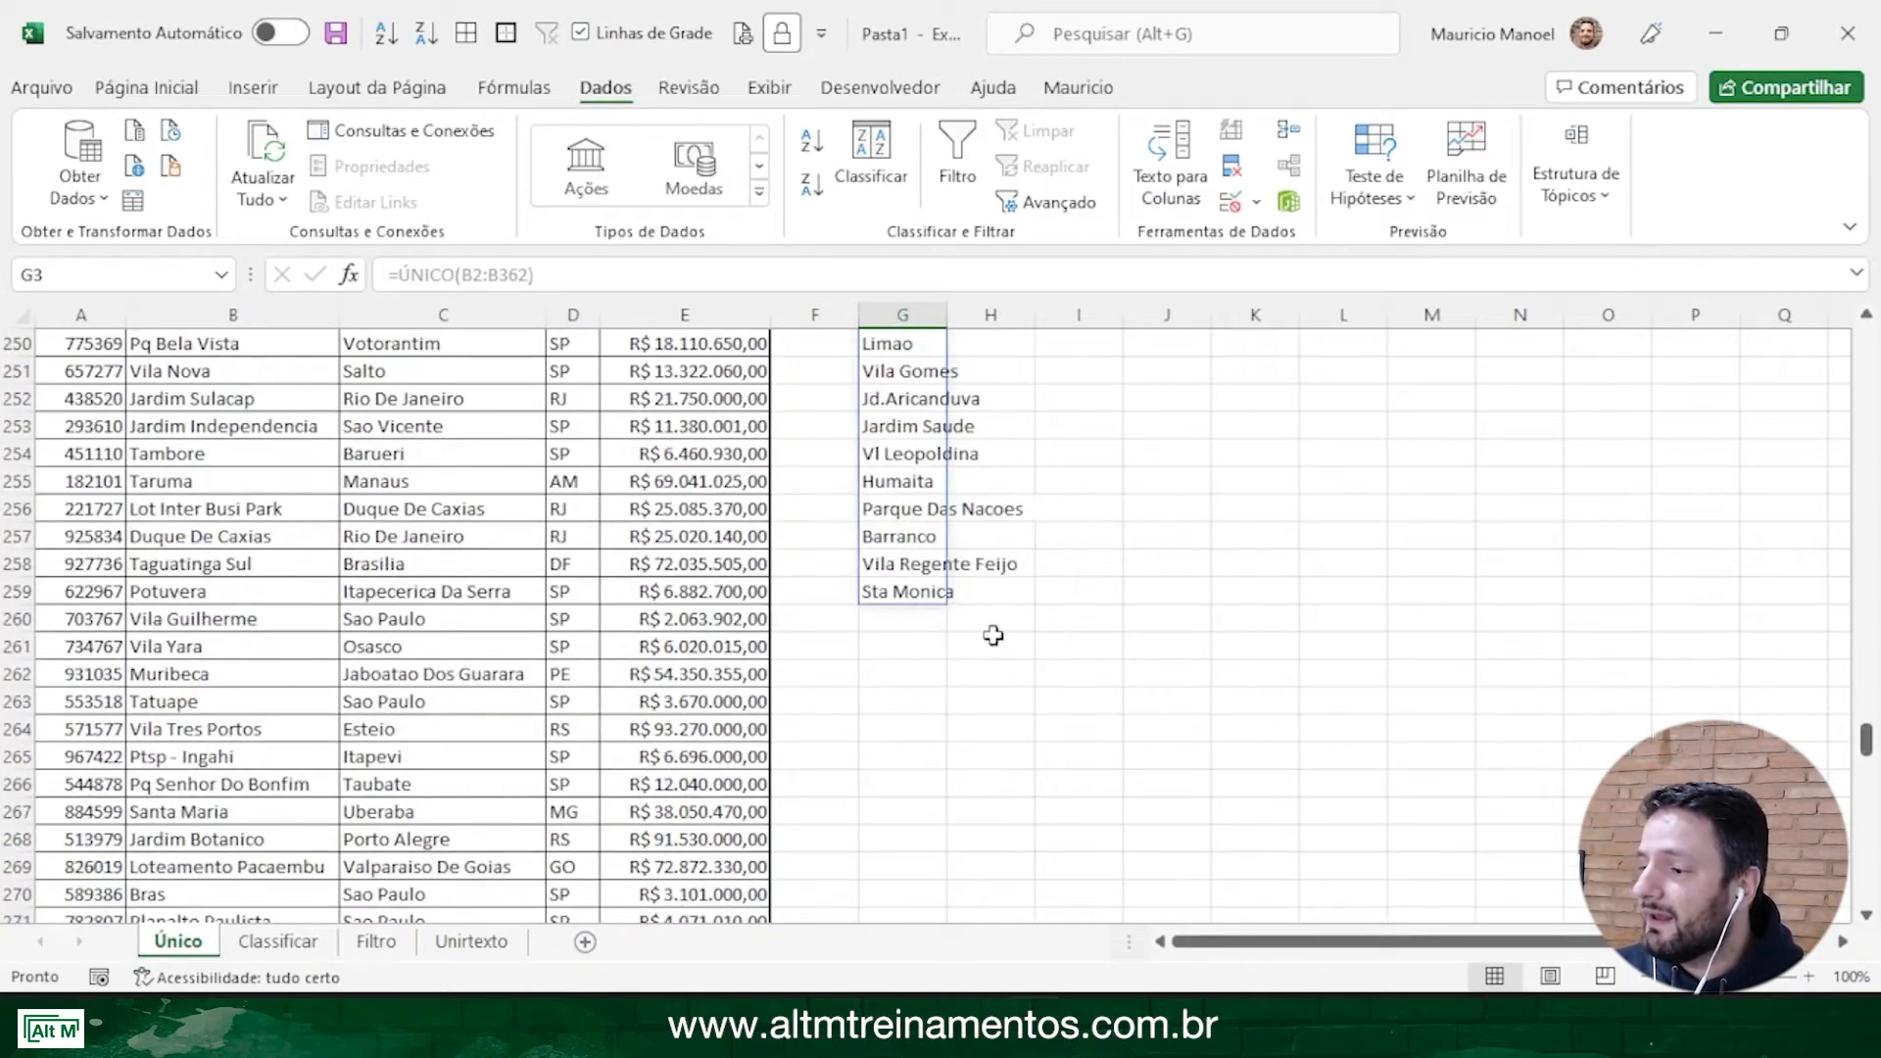
click(914, 618)
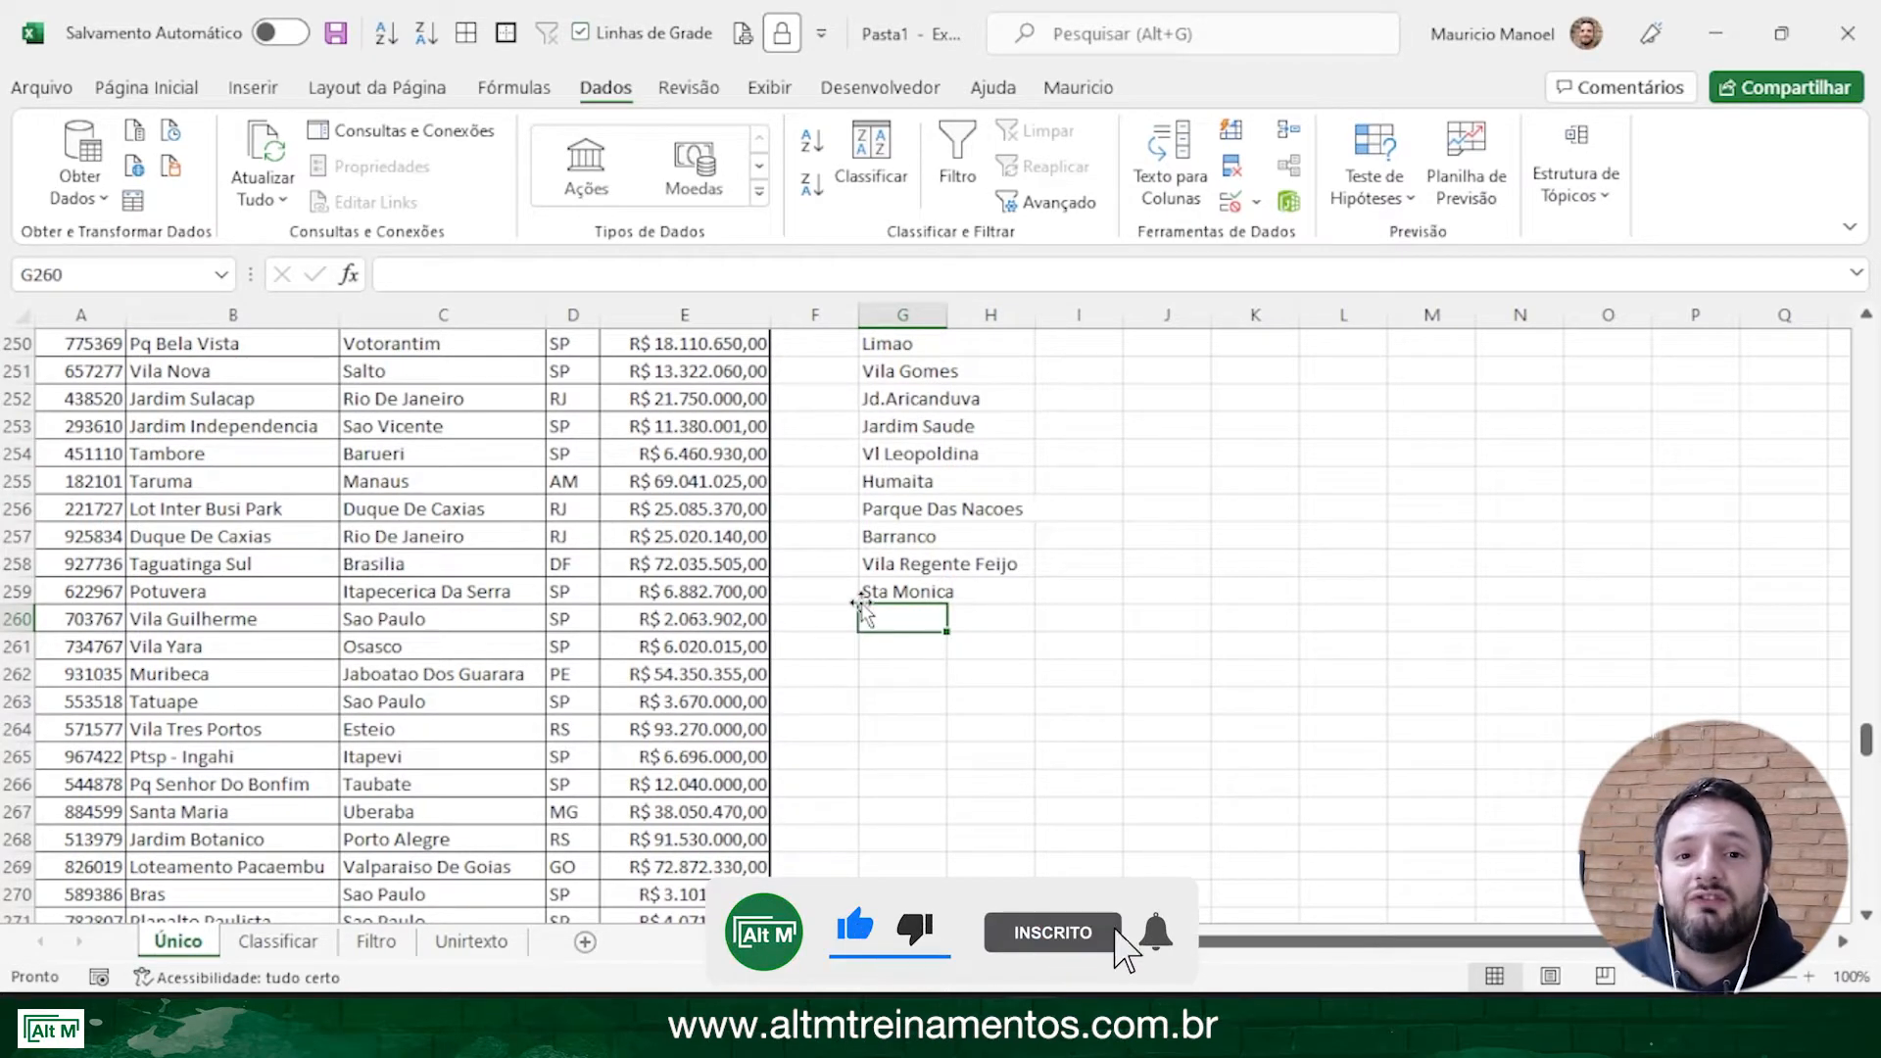
scroll(867, 586, up, 11)
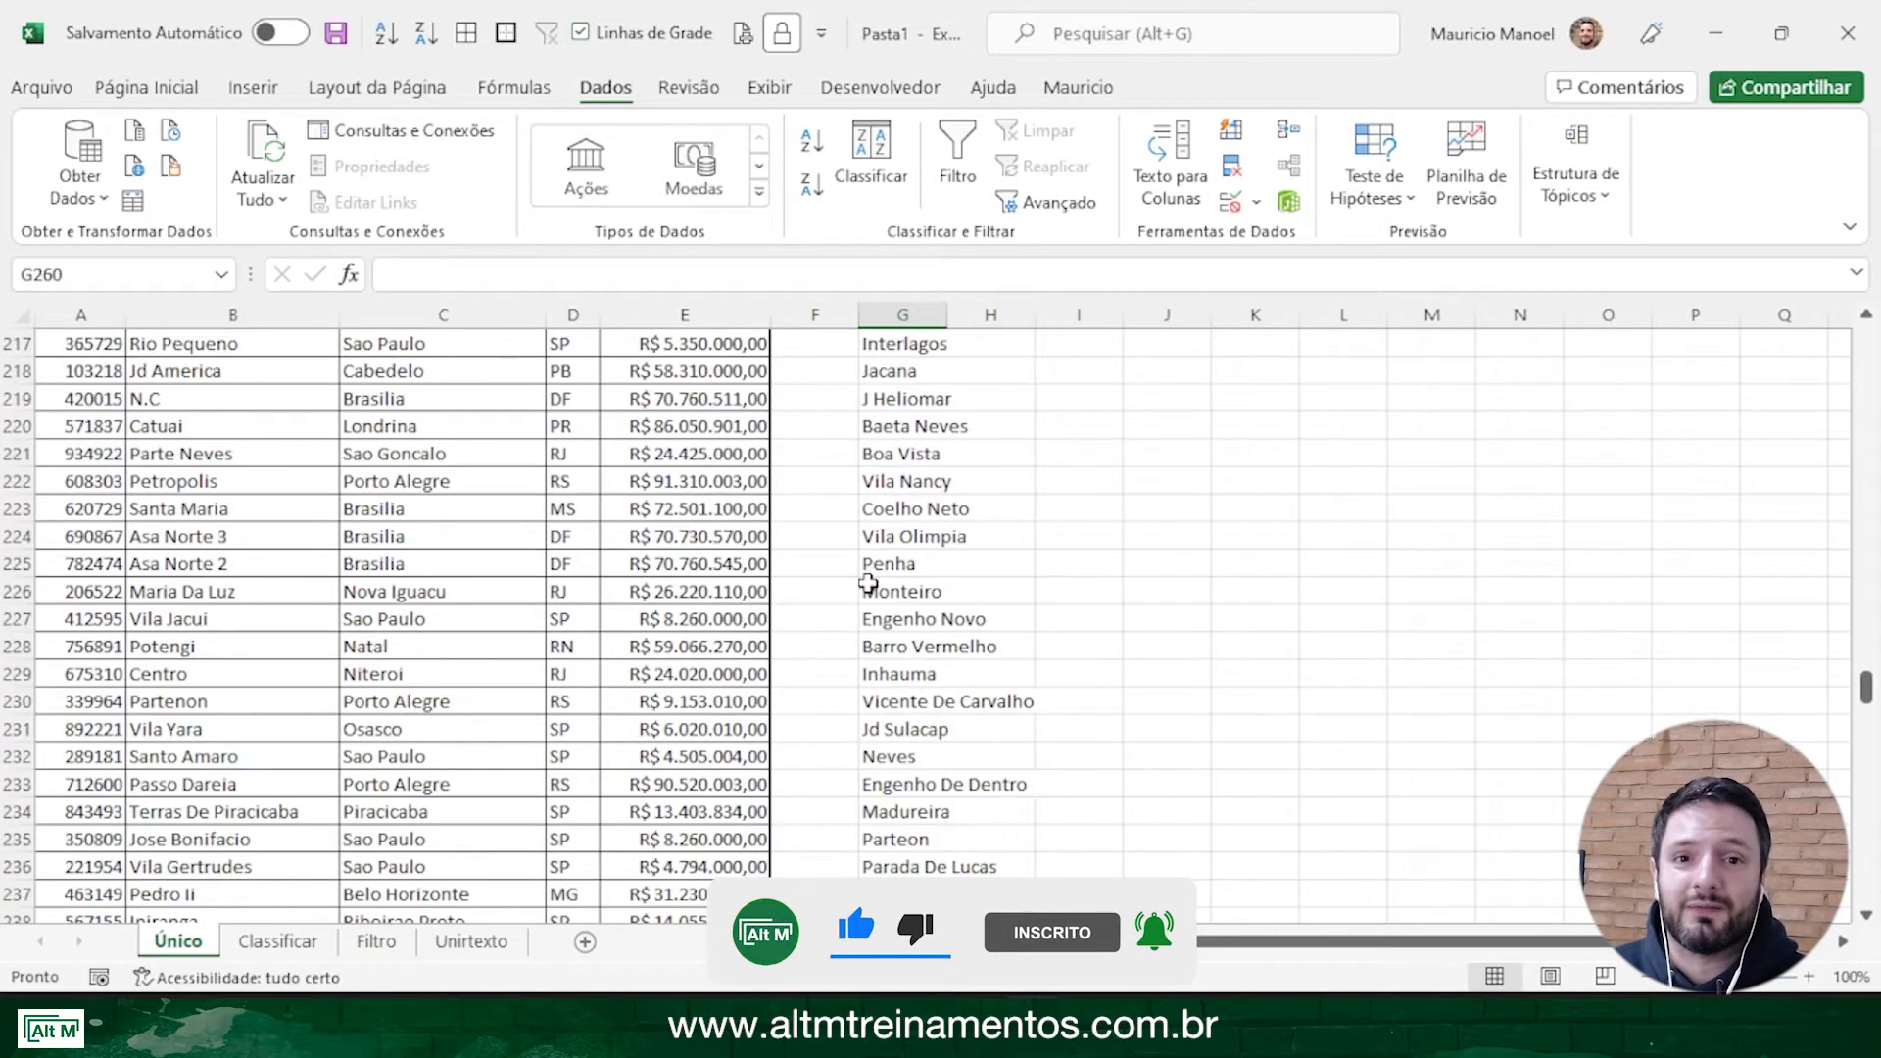
scroll(868, 586, up, 20)
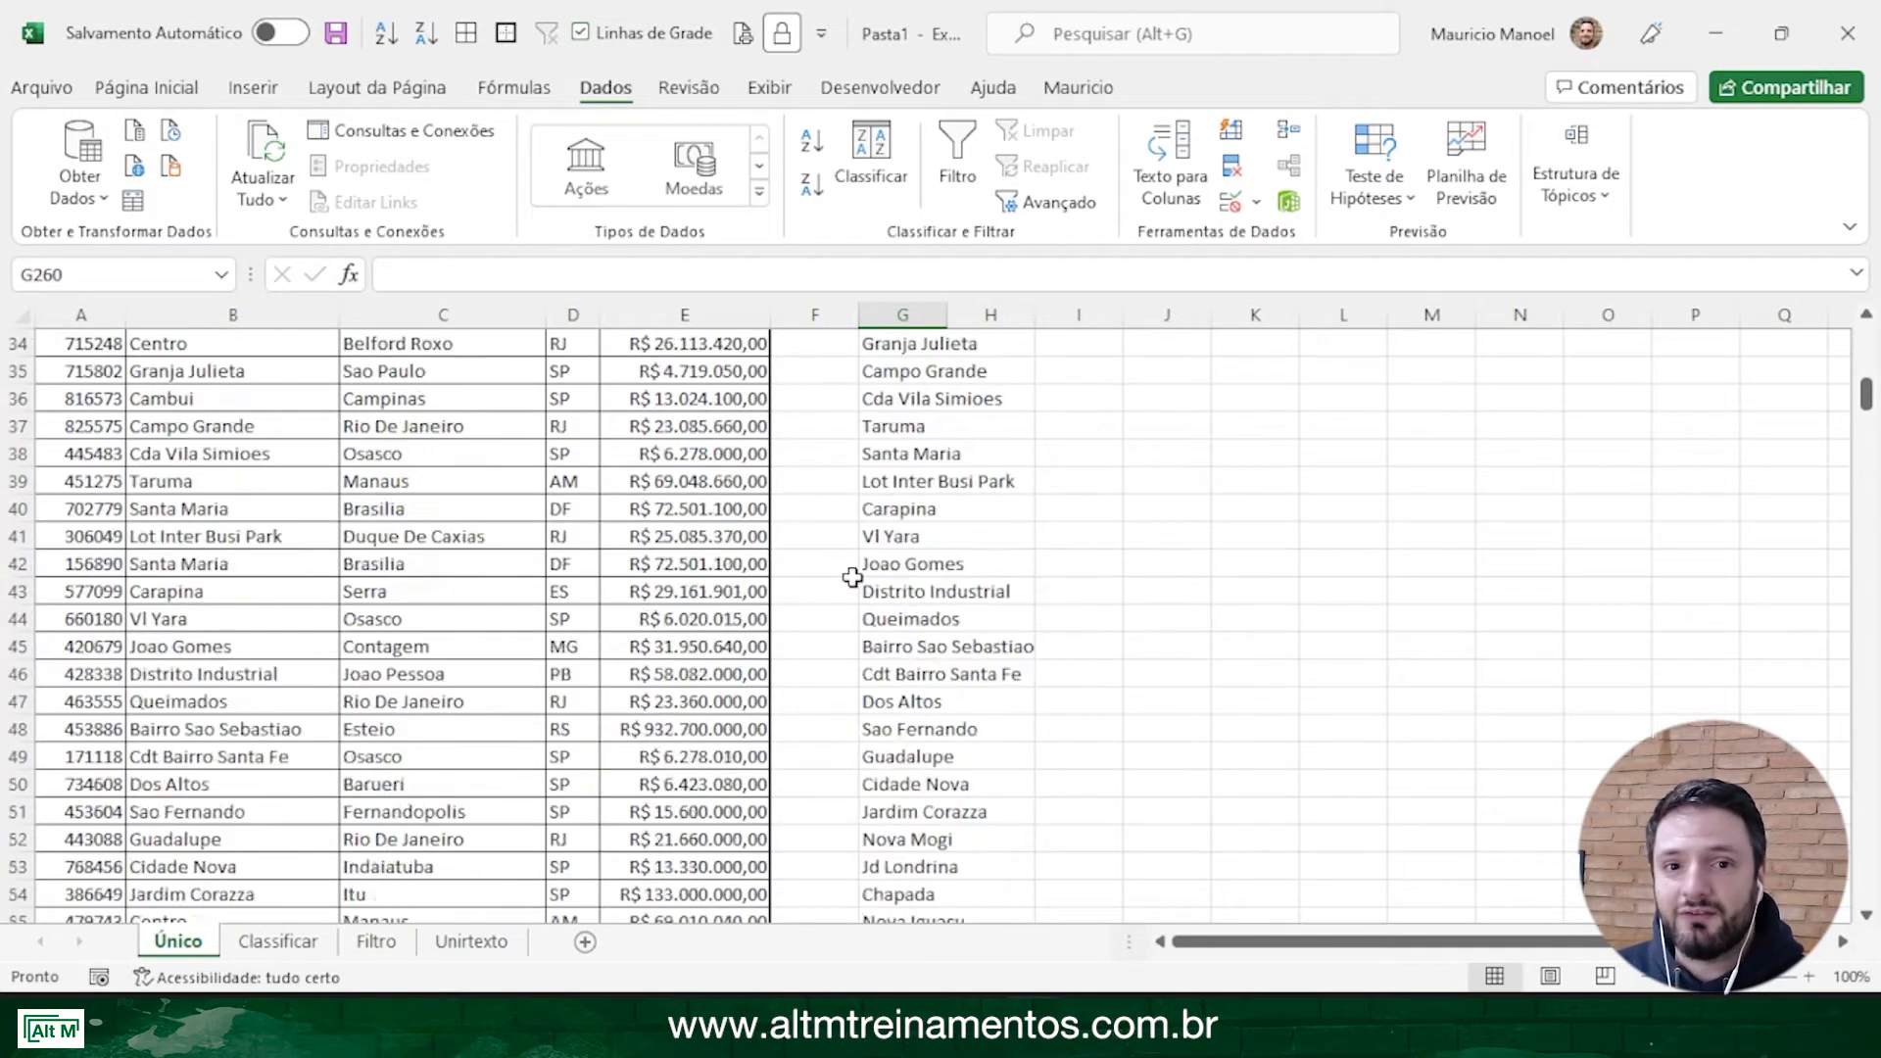
scroll(853, 578, up, 11)
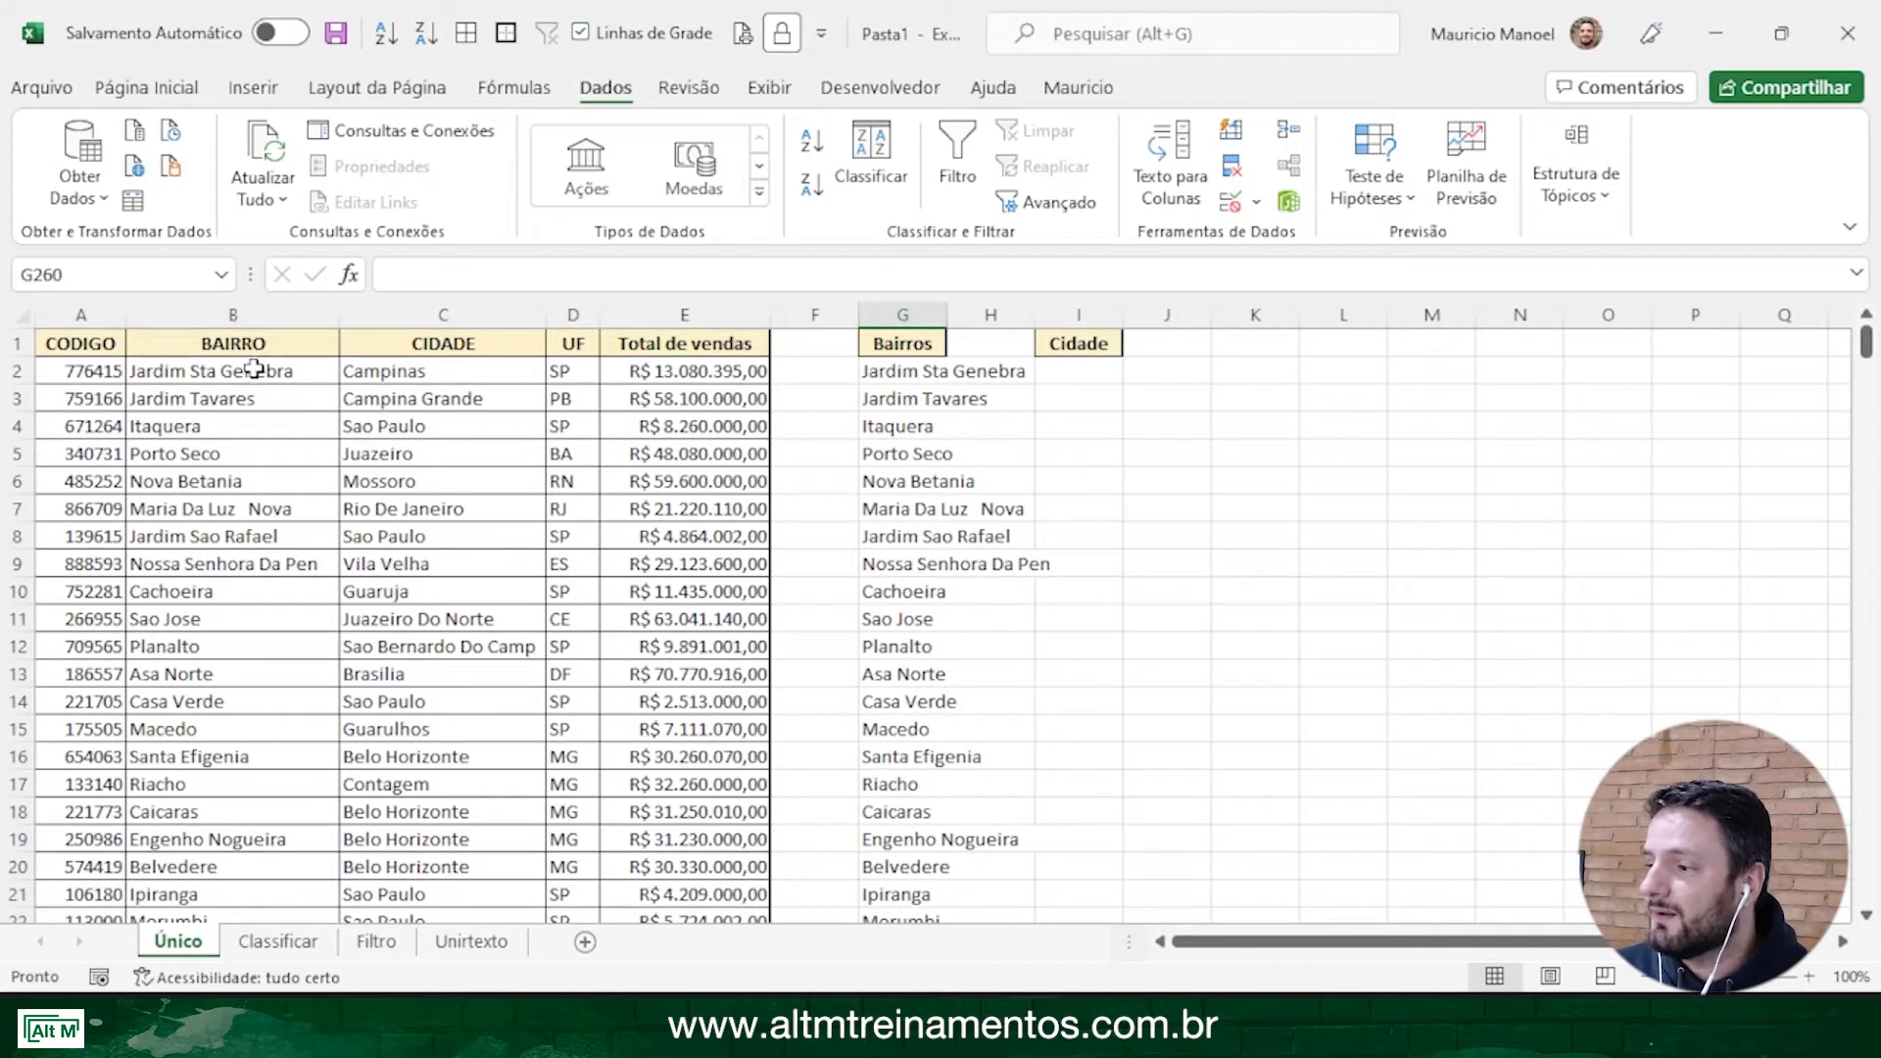
Highlight duplicate values in B2:B362 using conditional formatting with light red fill and dark red text
drag(255, 370, 246, 859)
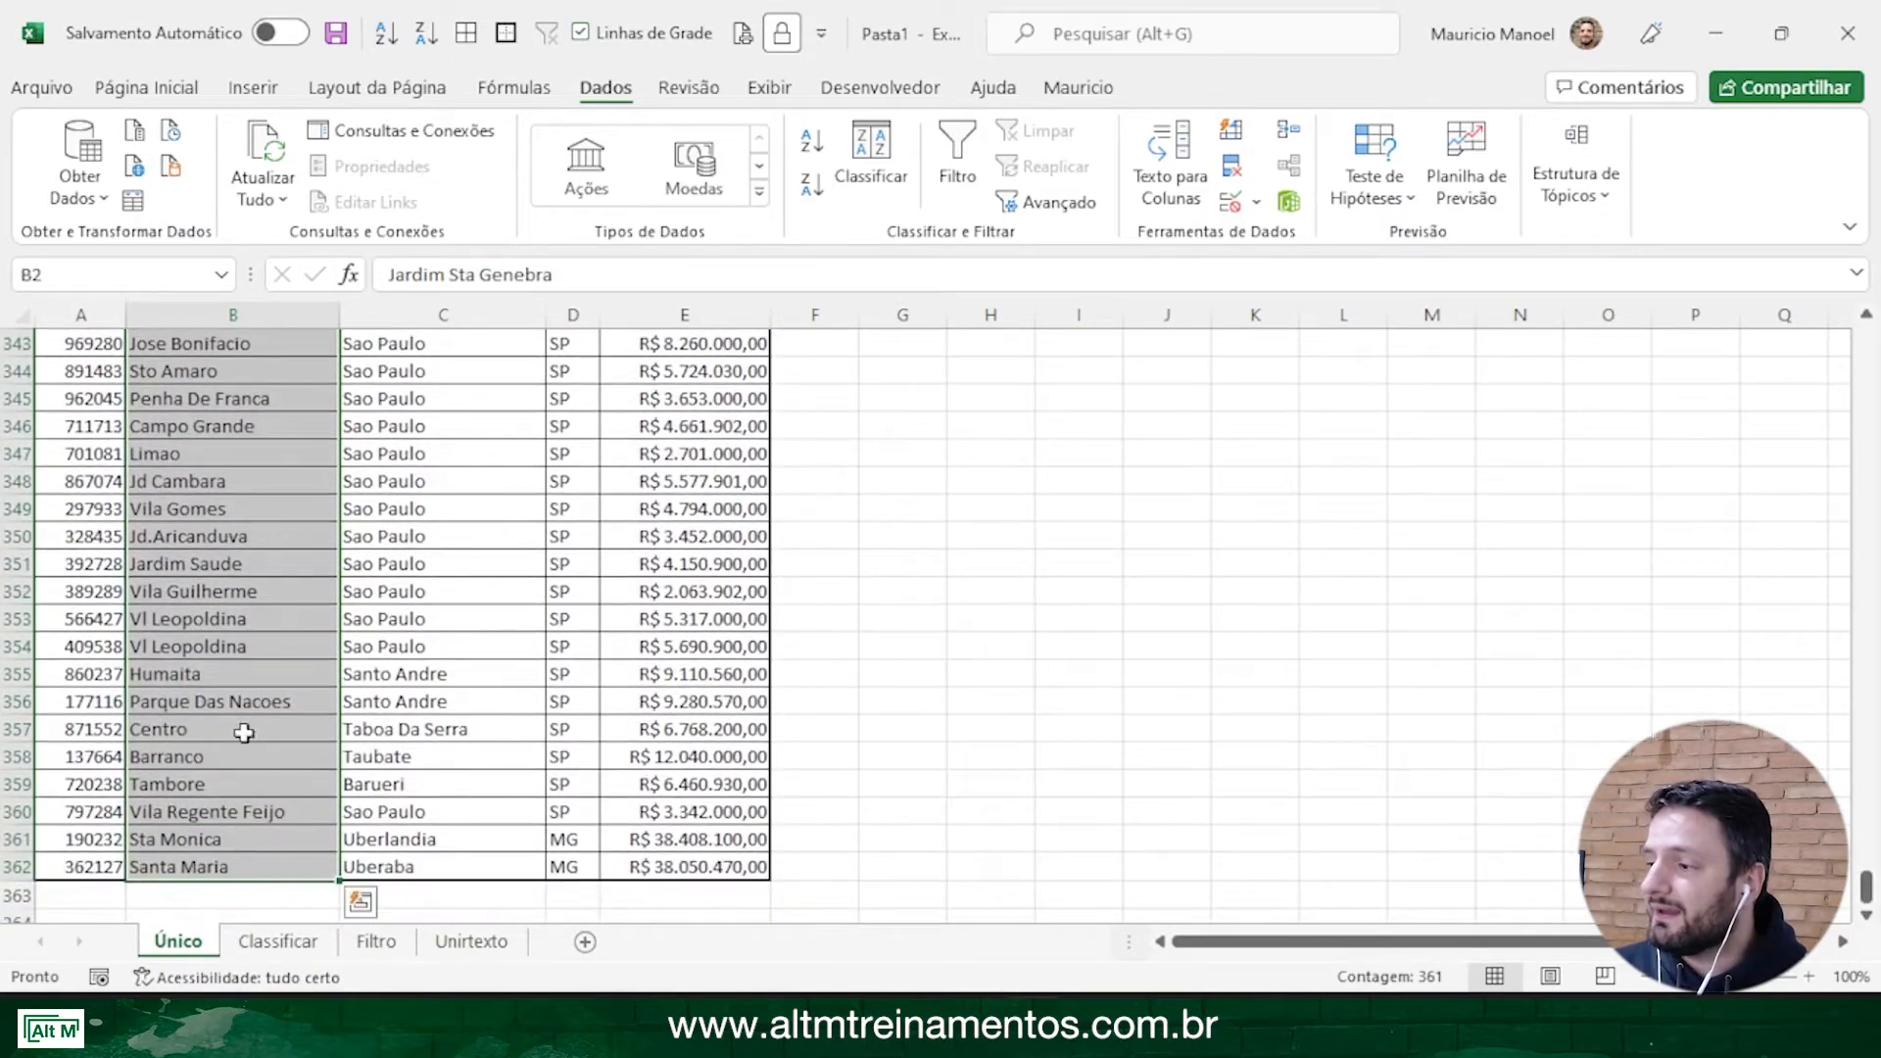
click(147, 88)
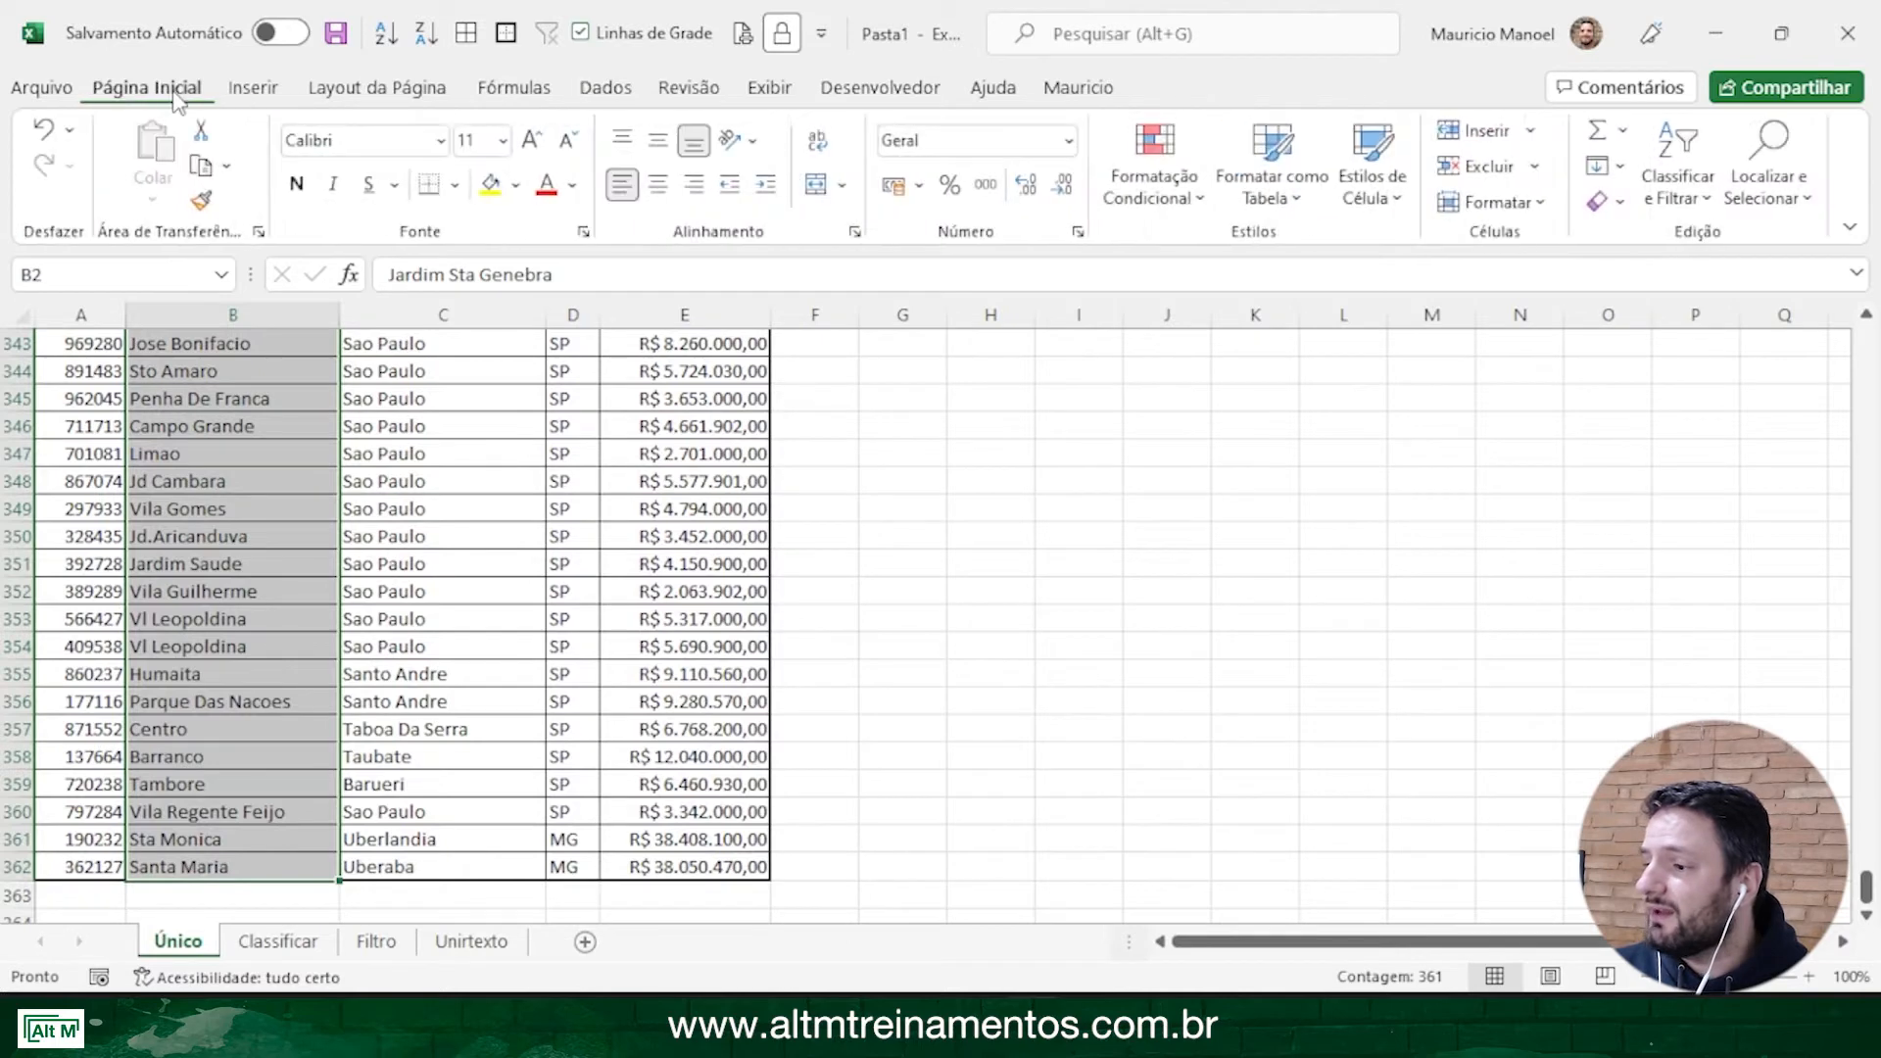
click(1160, 175)
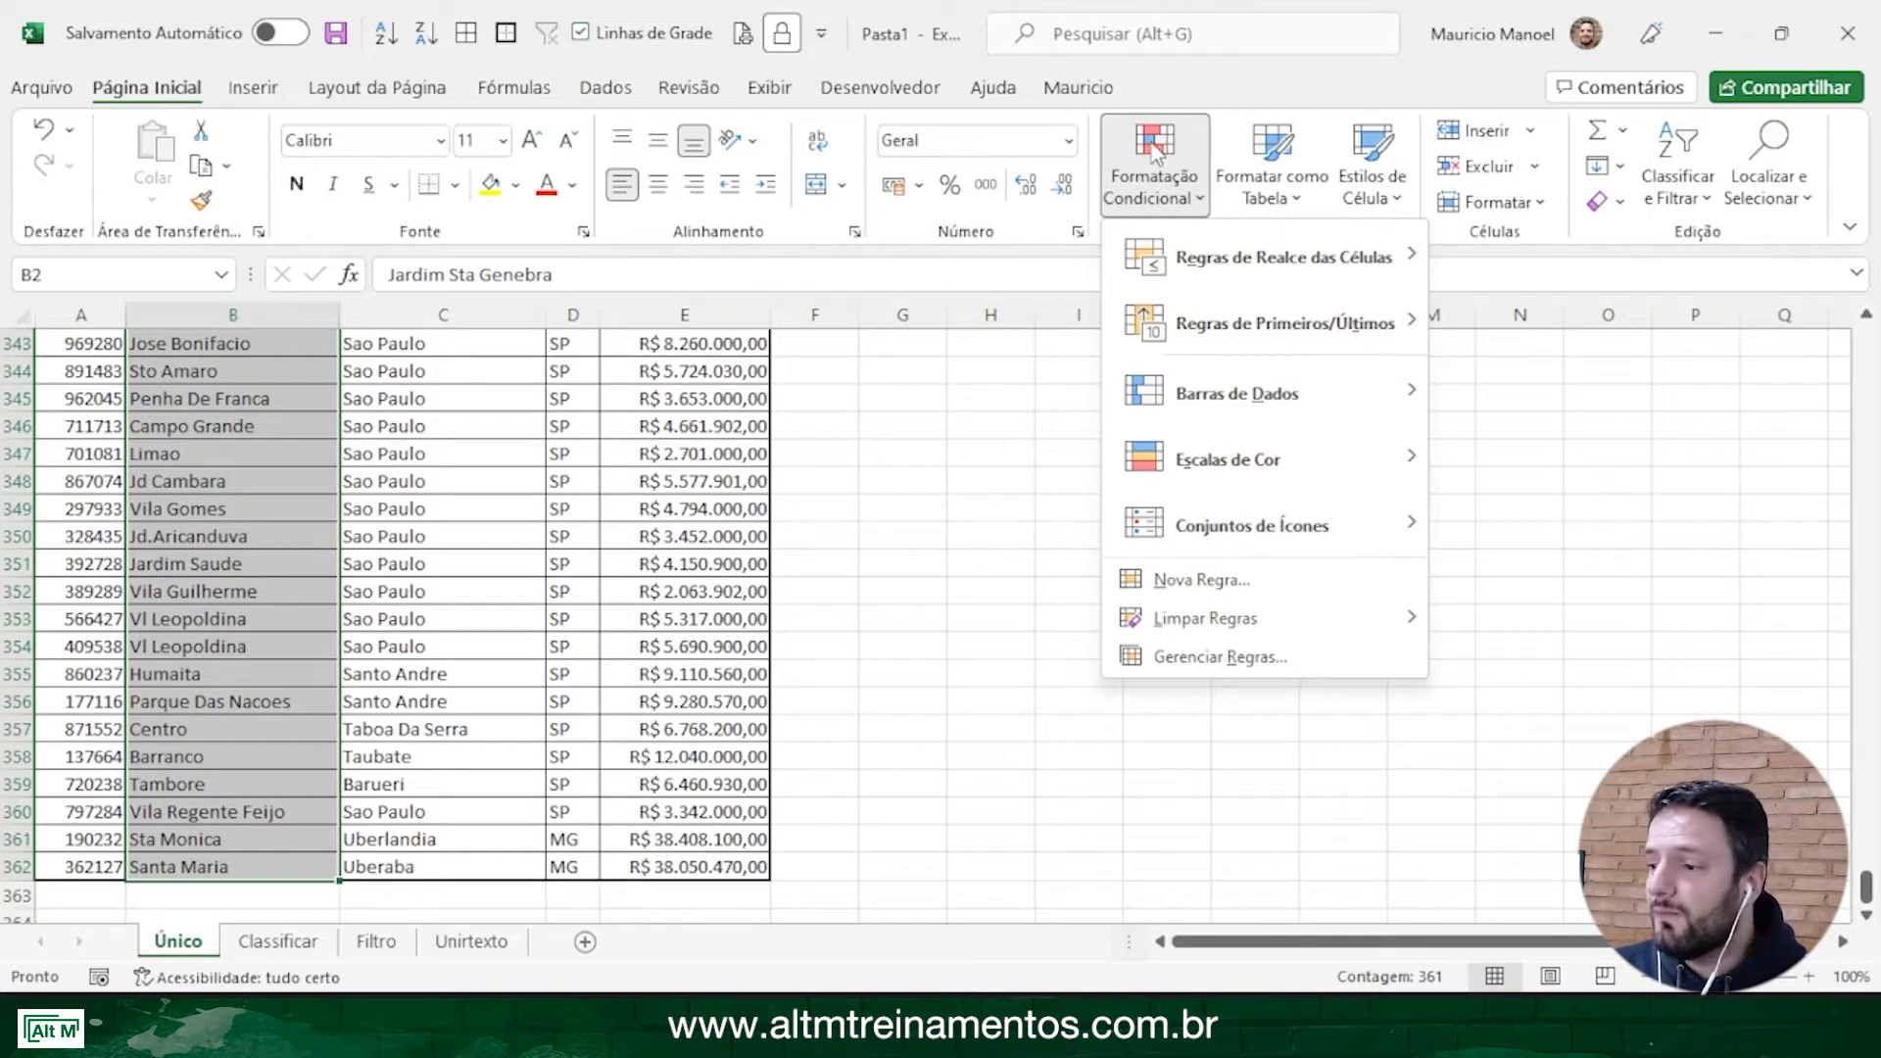
mouse_move(1239, 269)
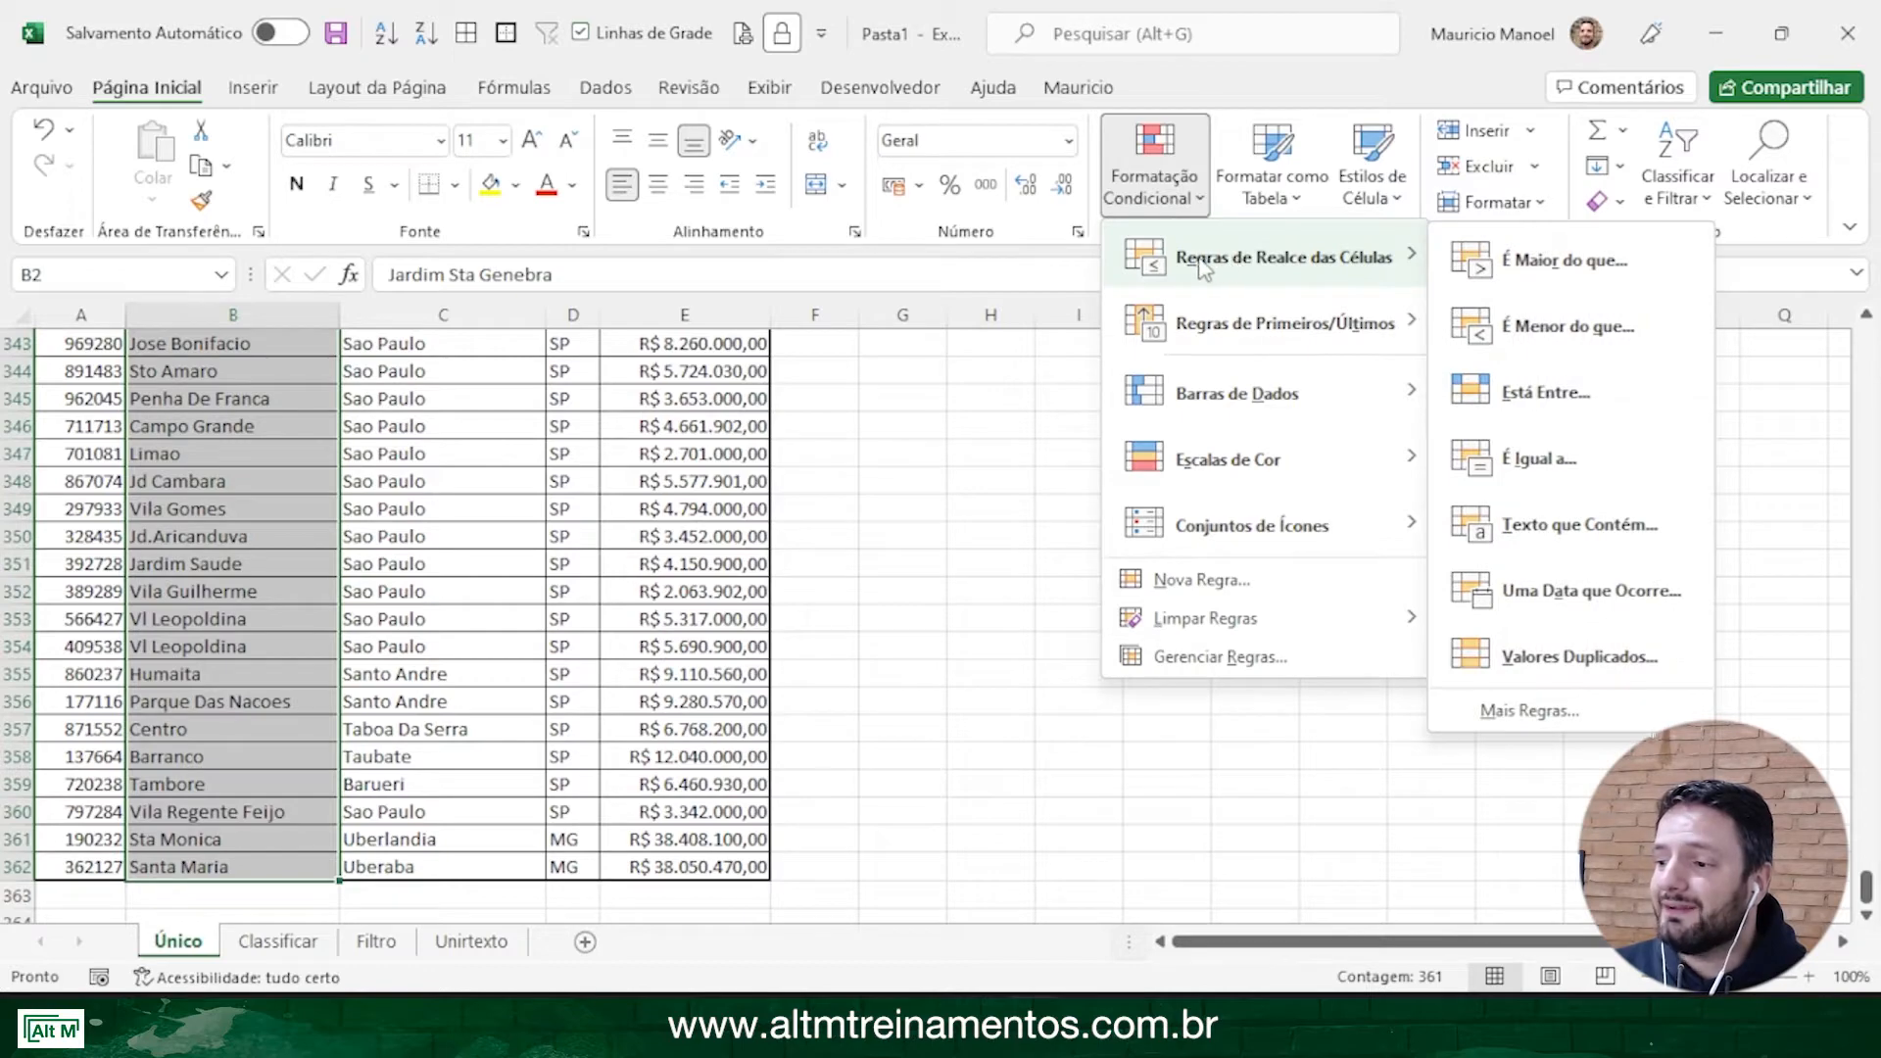
click(1579, 659)
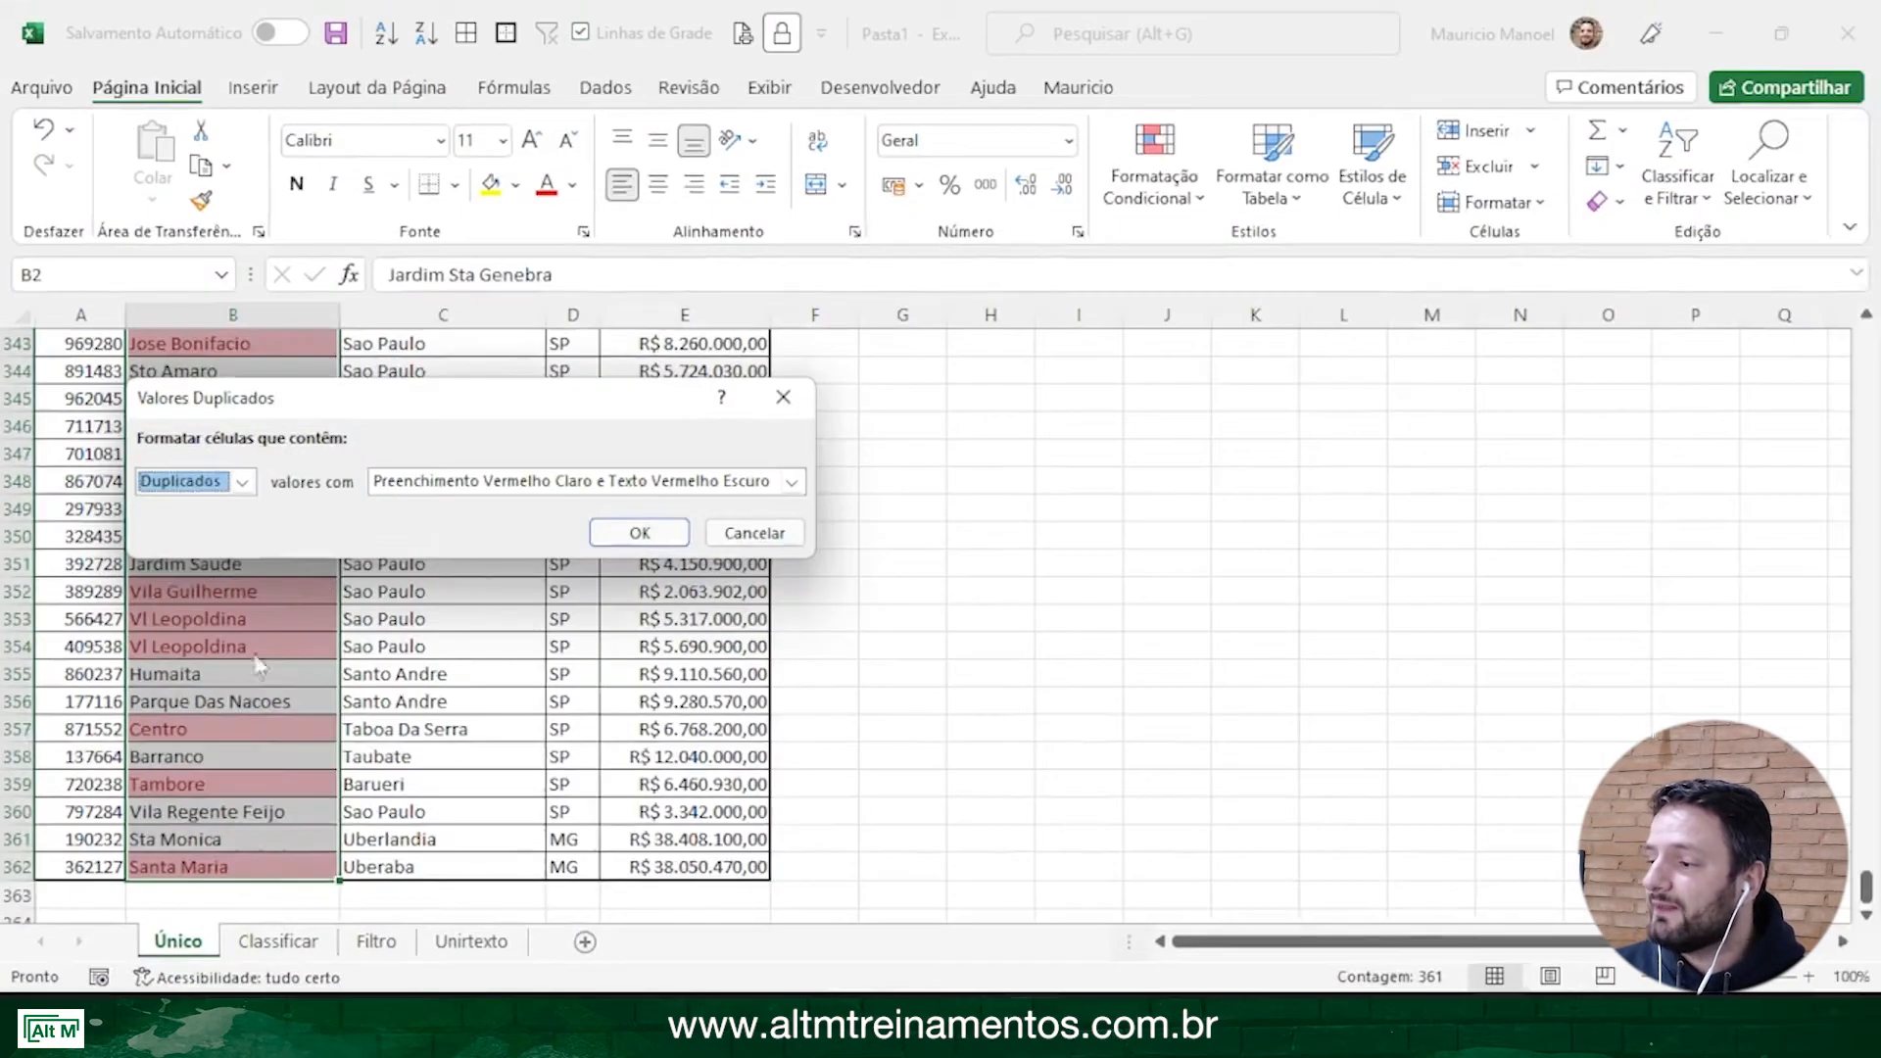
click(609, 531)
scroll(263, 630, up, 8)
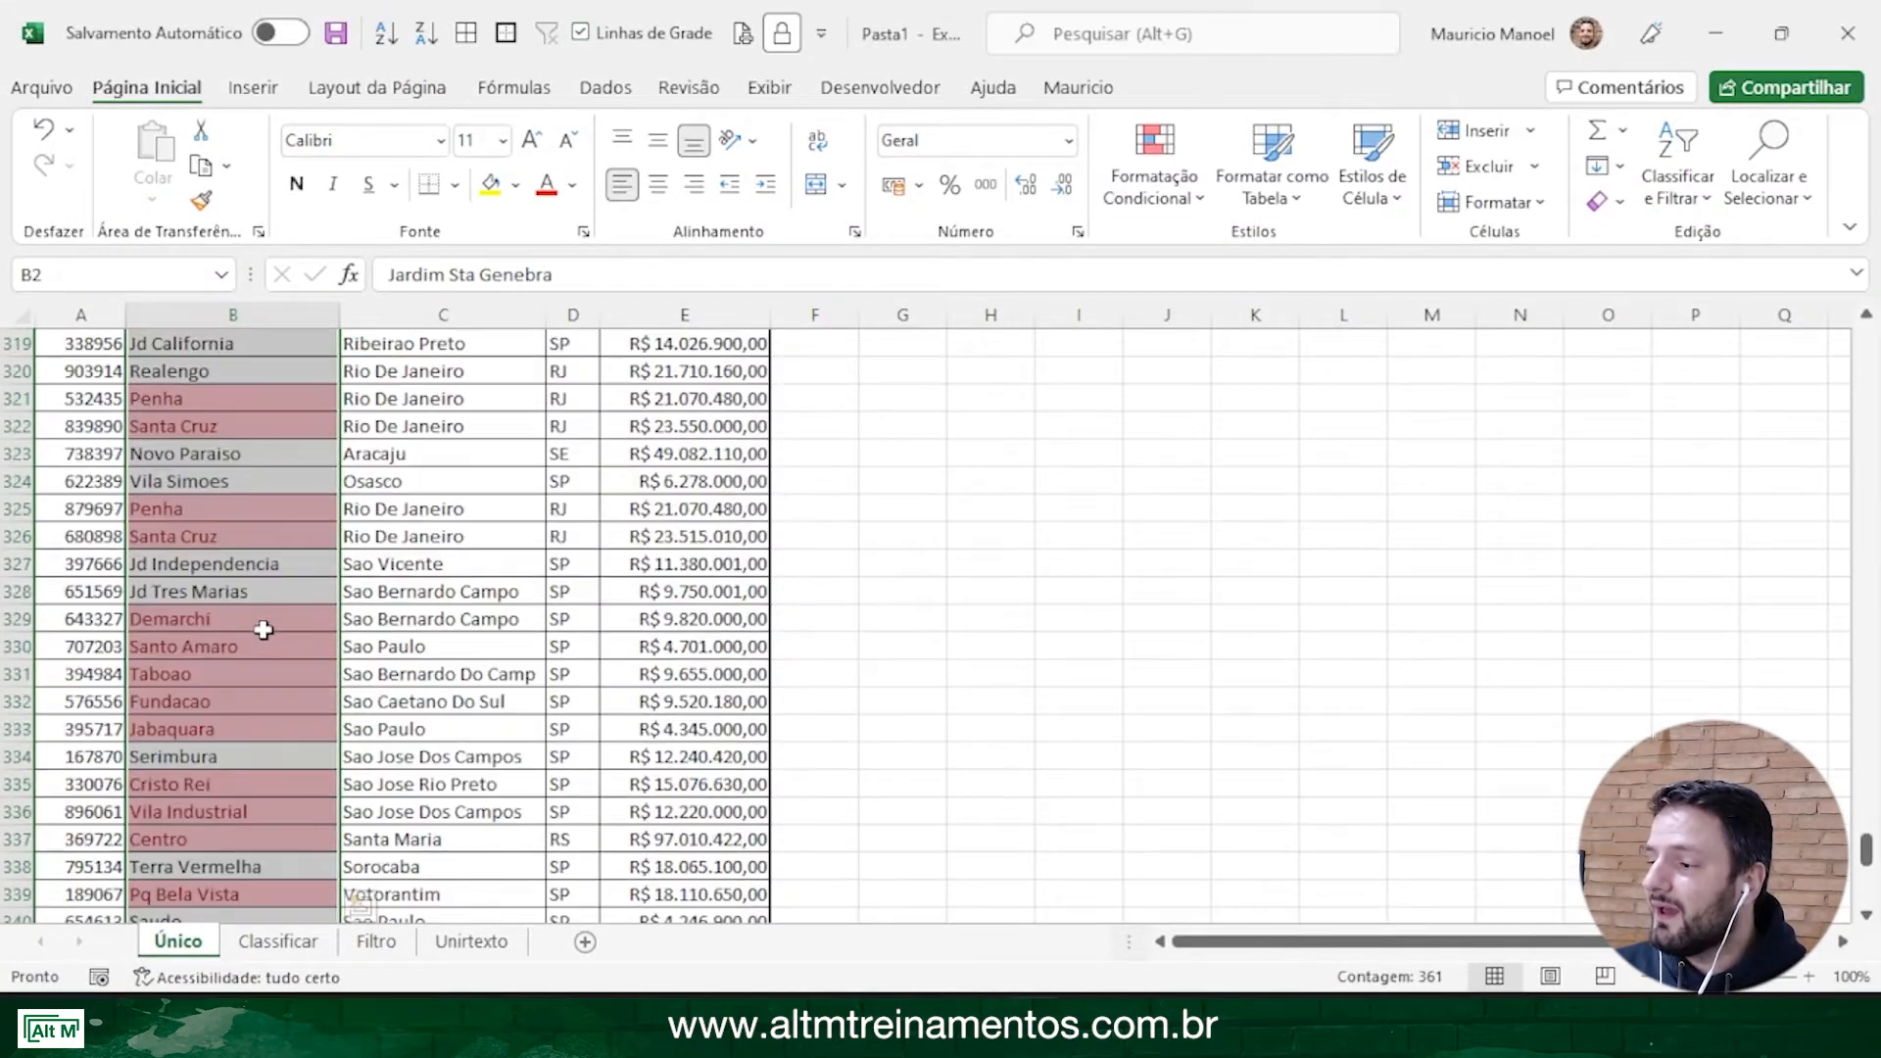
scroll(263, 630, up, 20)
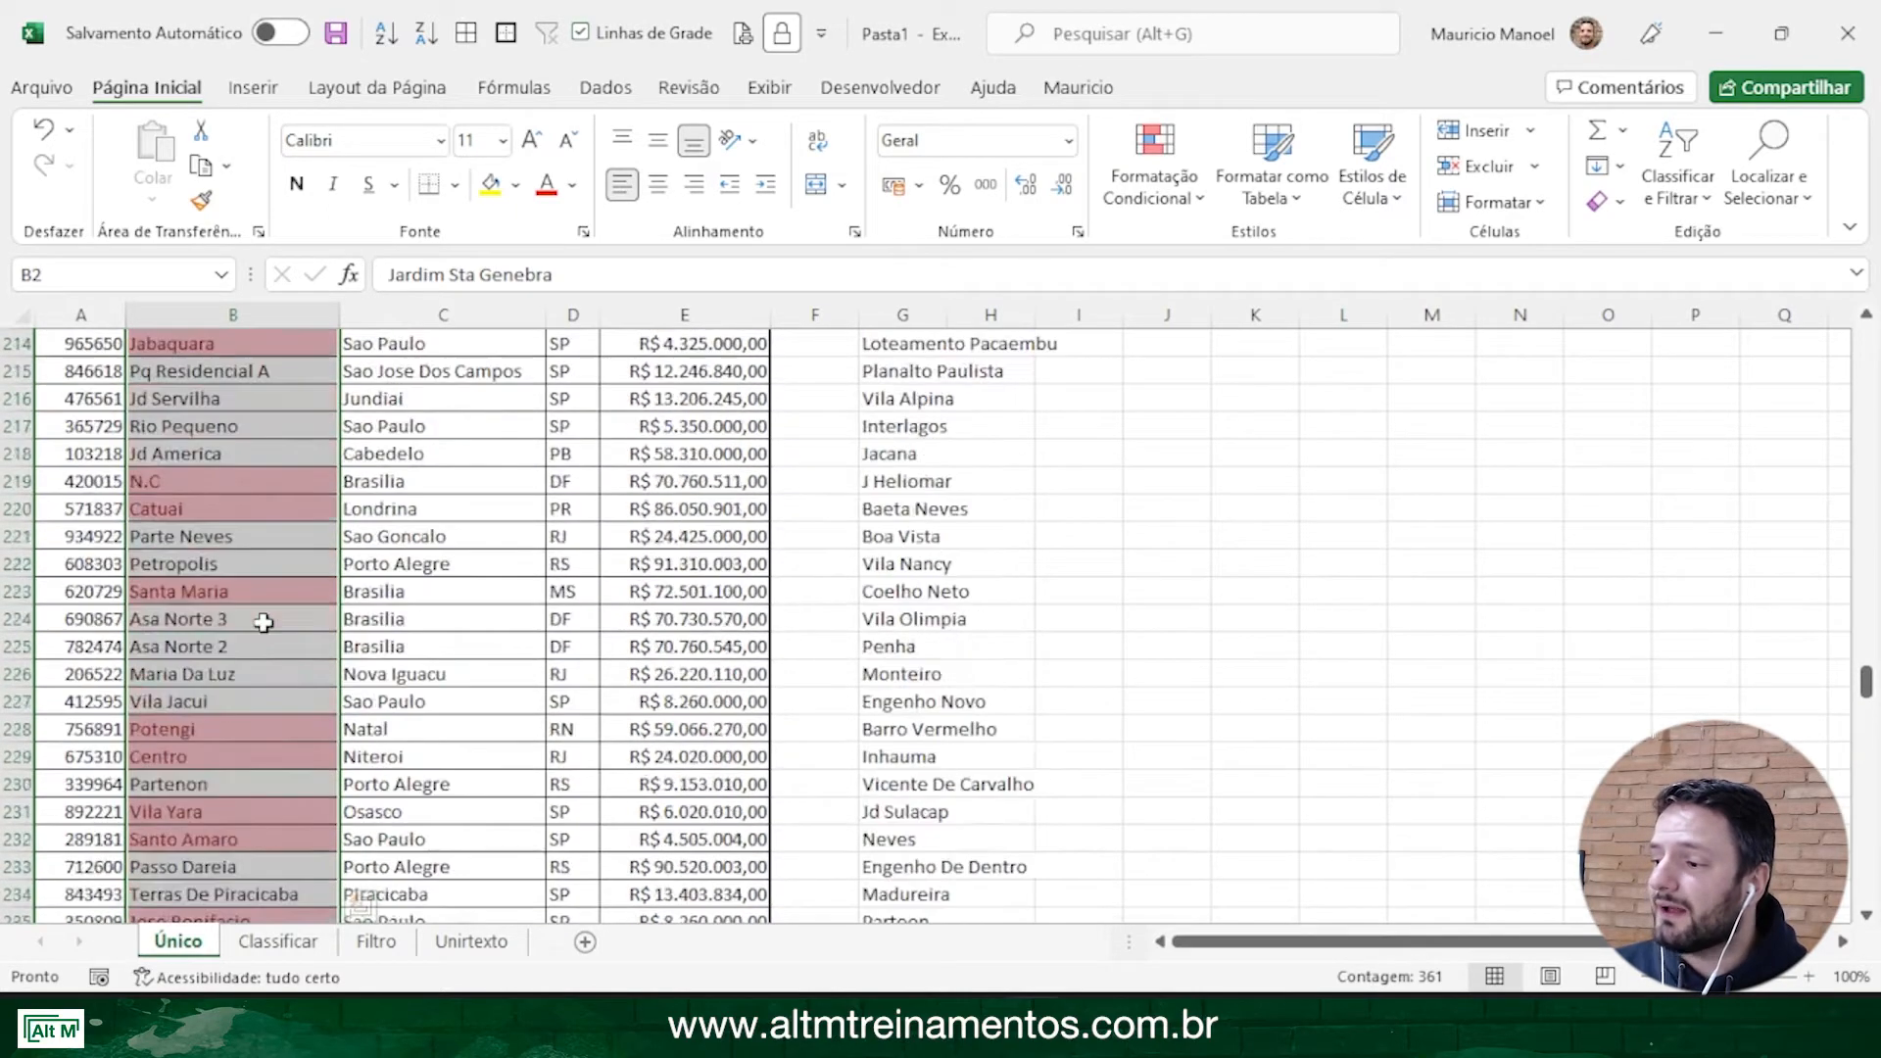
scroll(928, 477, up, 20)
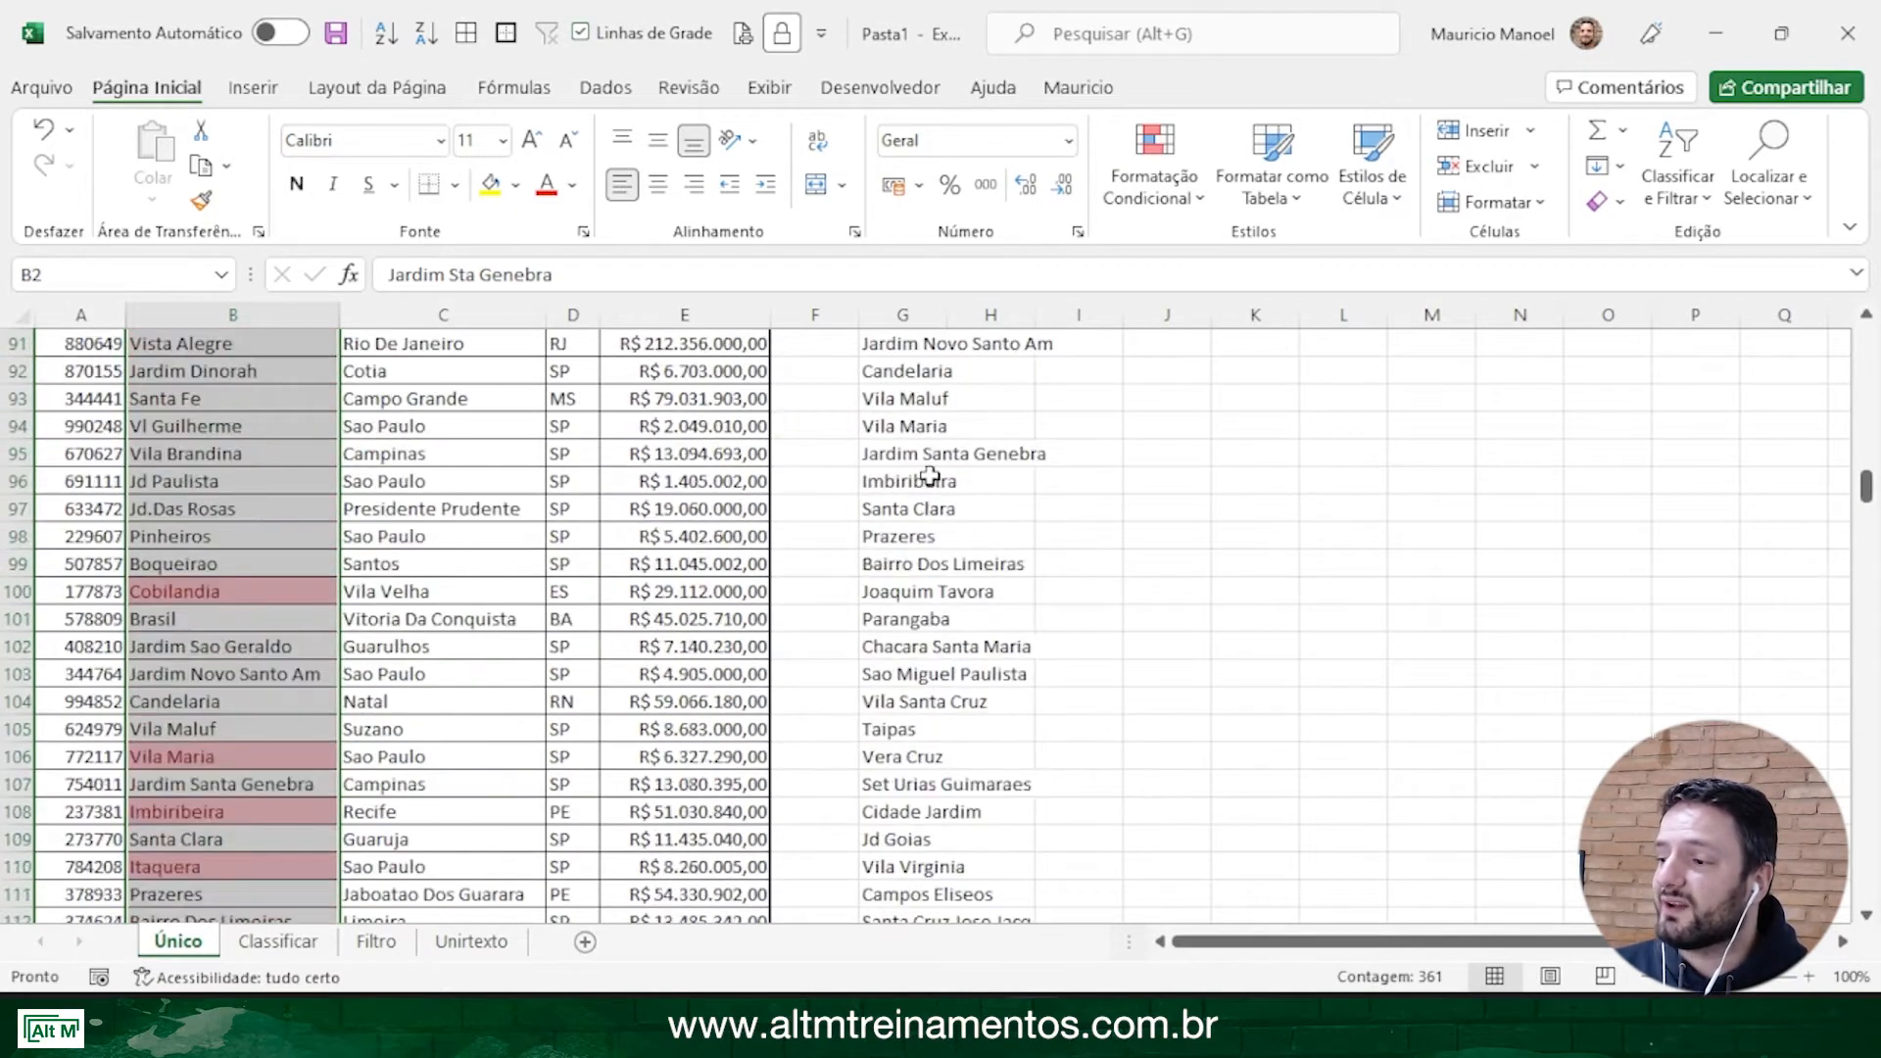
scroll(928, 477, up, 20)
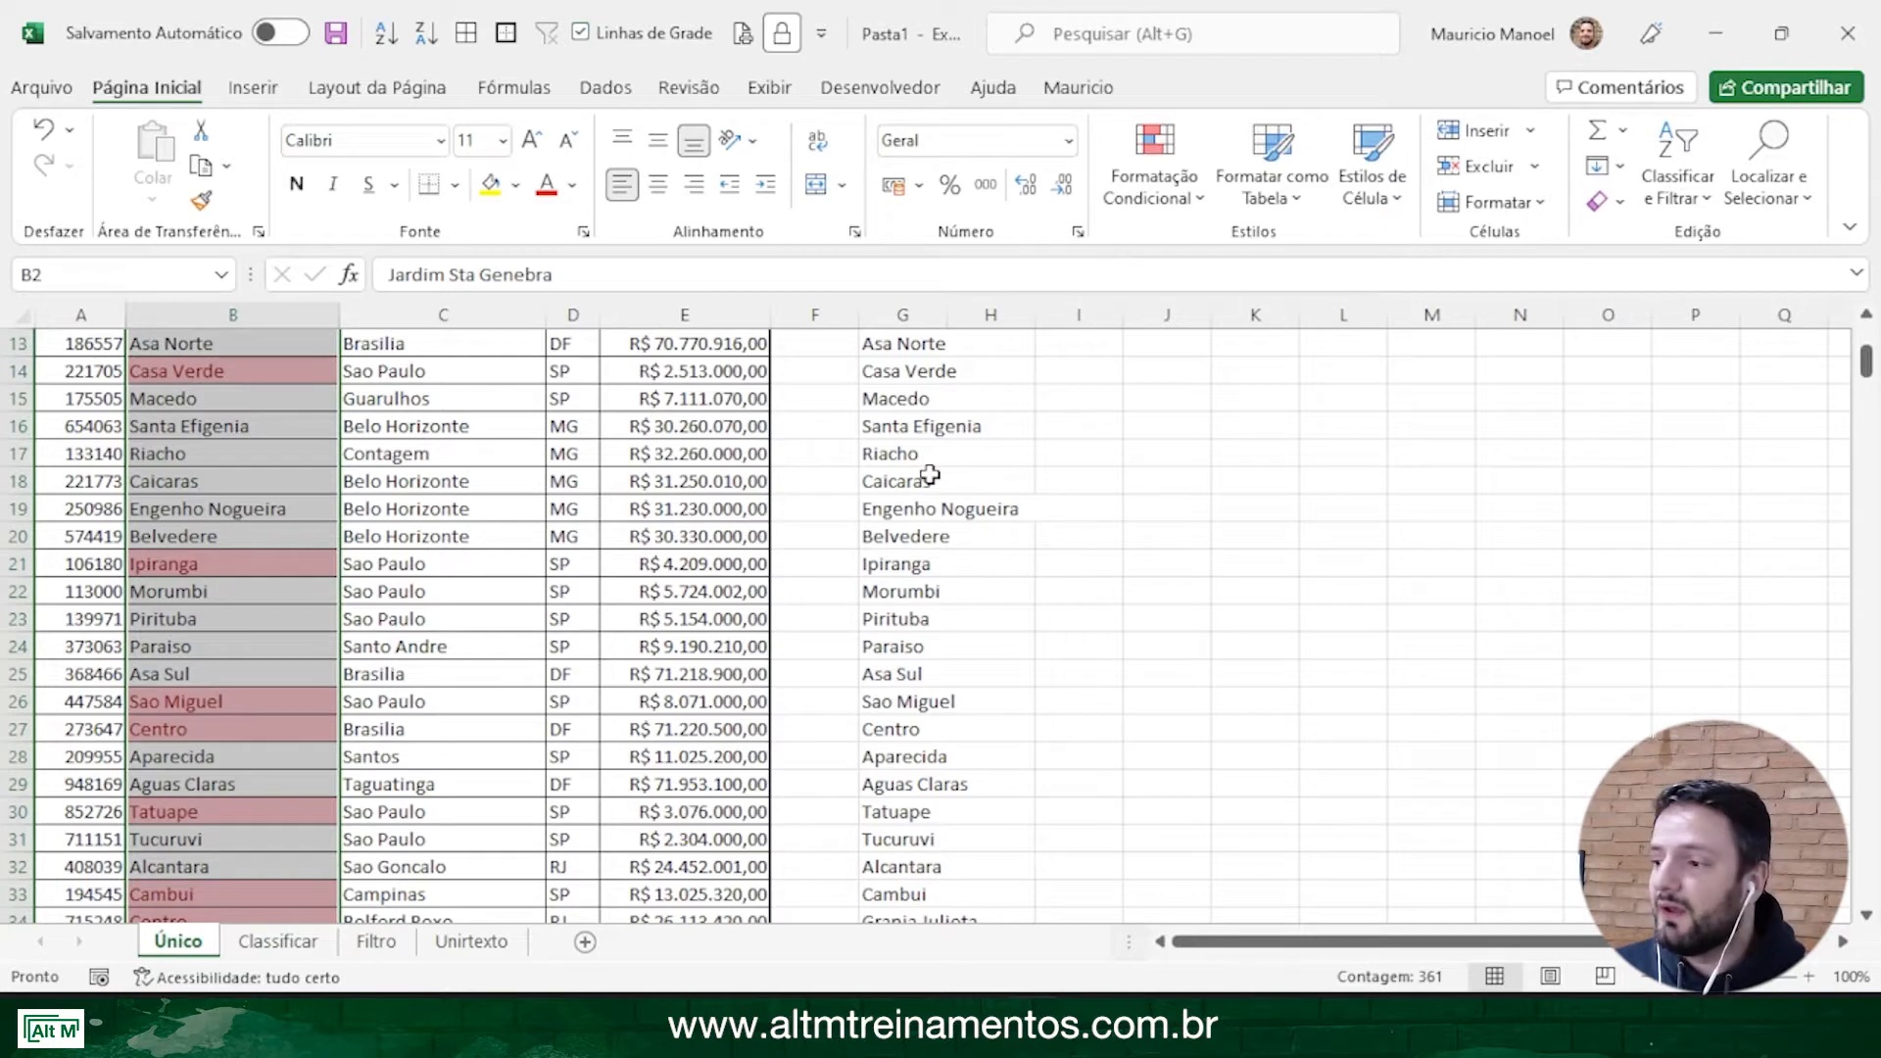
Enter the formula =ÚNICO(D:D) in cell I2 under Cidade to list the unique values of the whole UF column
scroll(928, 477, up, 4)
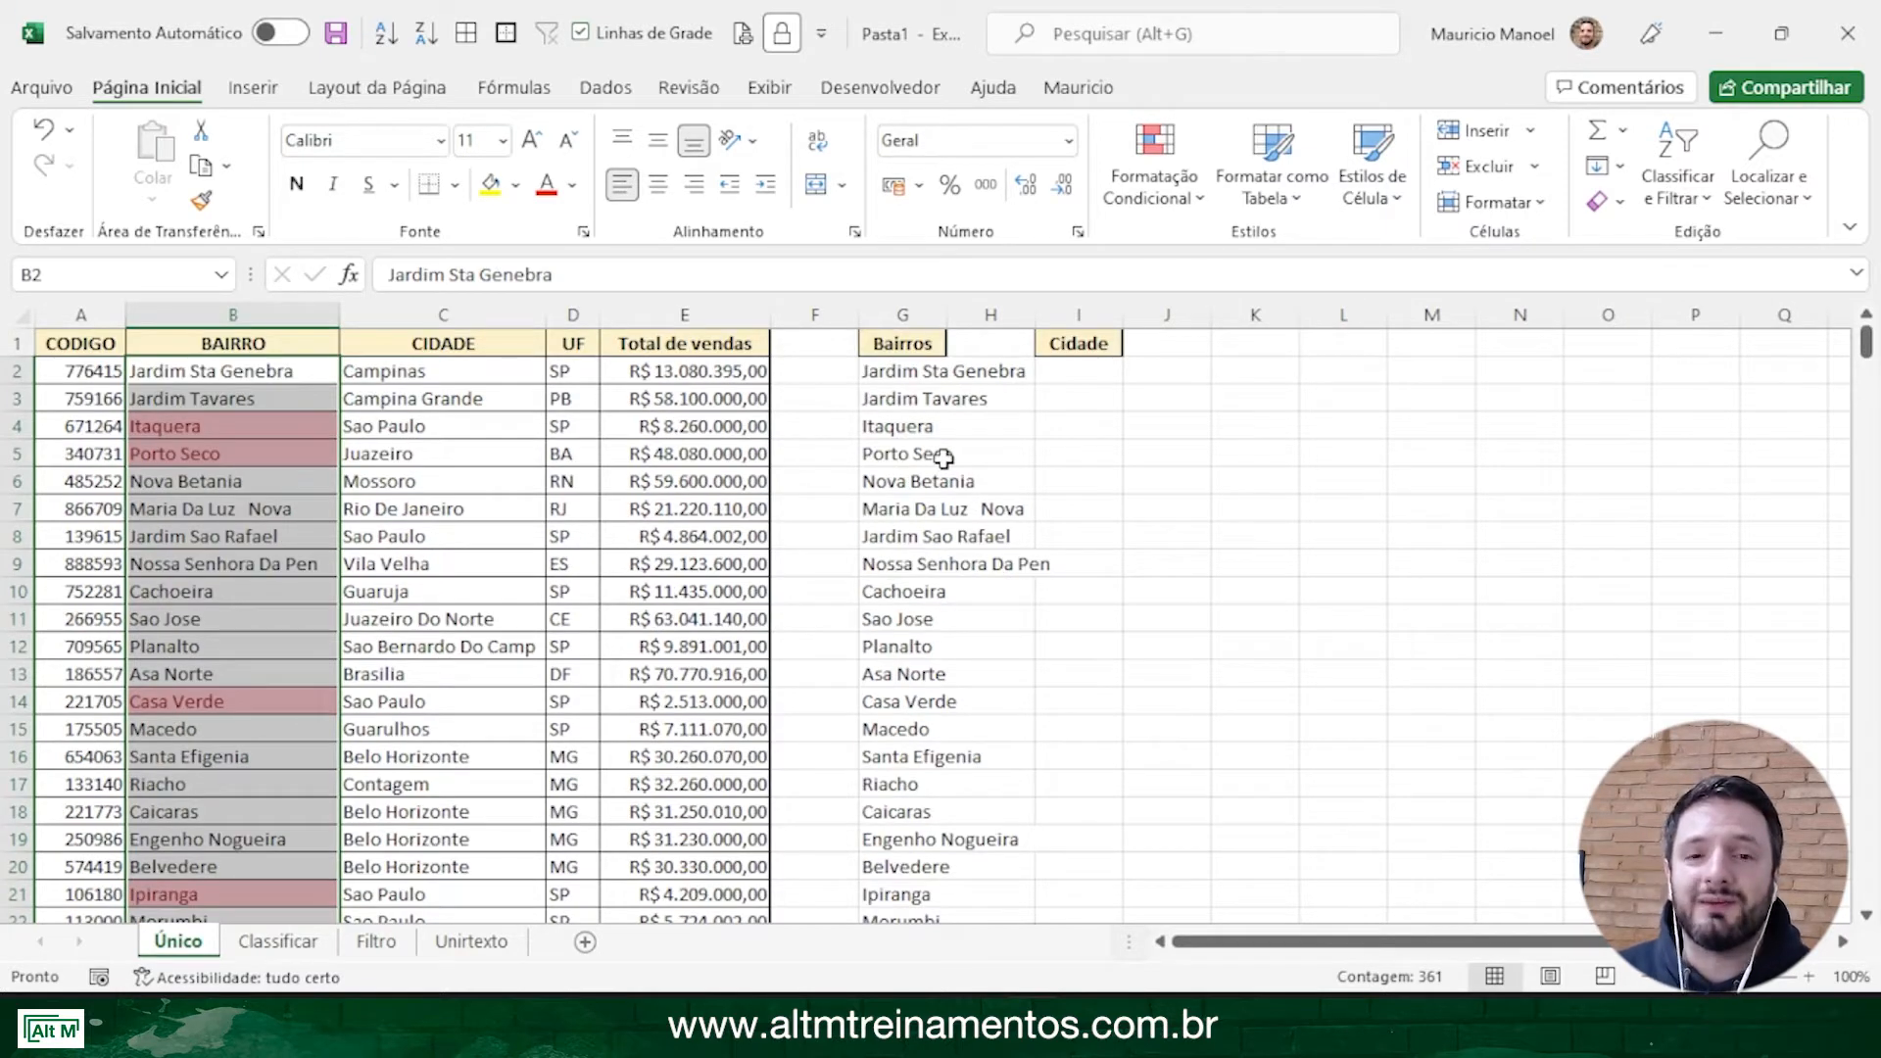
click(1081, 367)
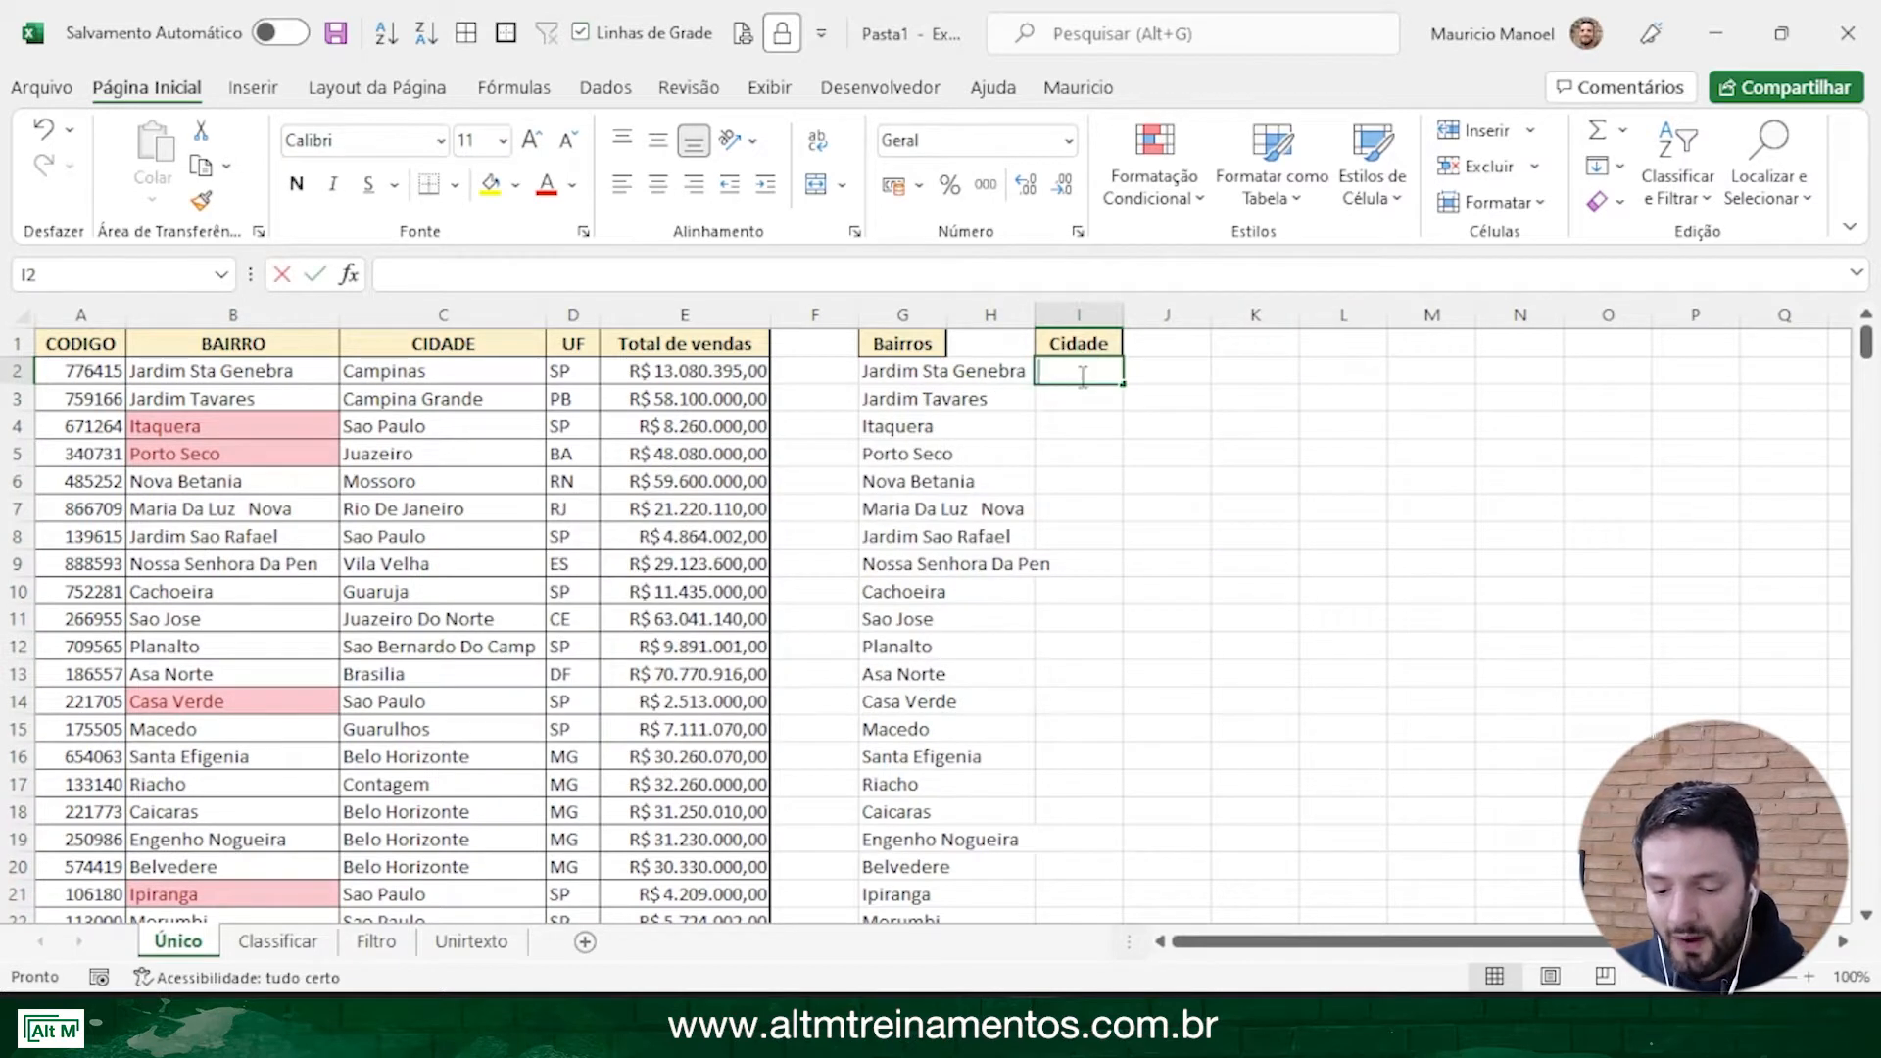
text(=úni)
key(Tab)
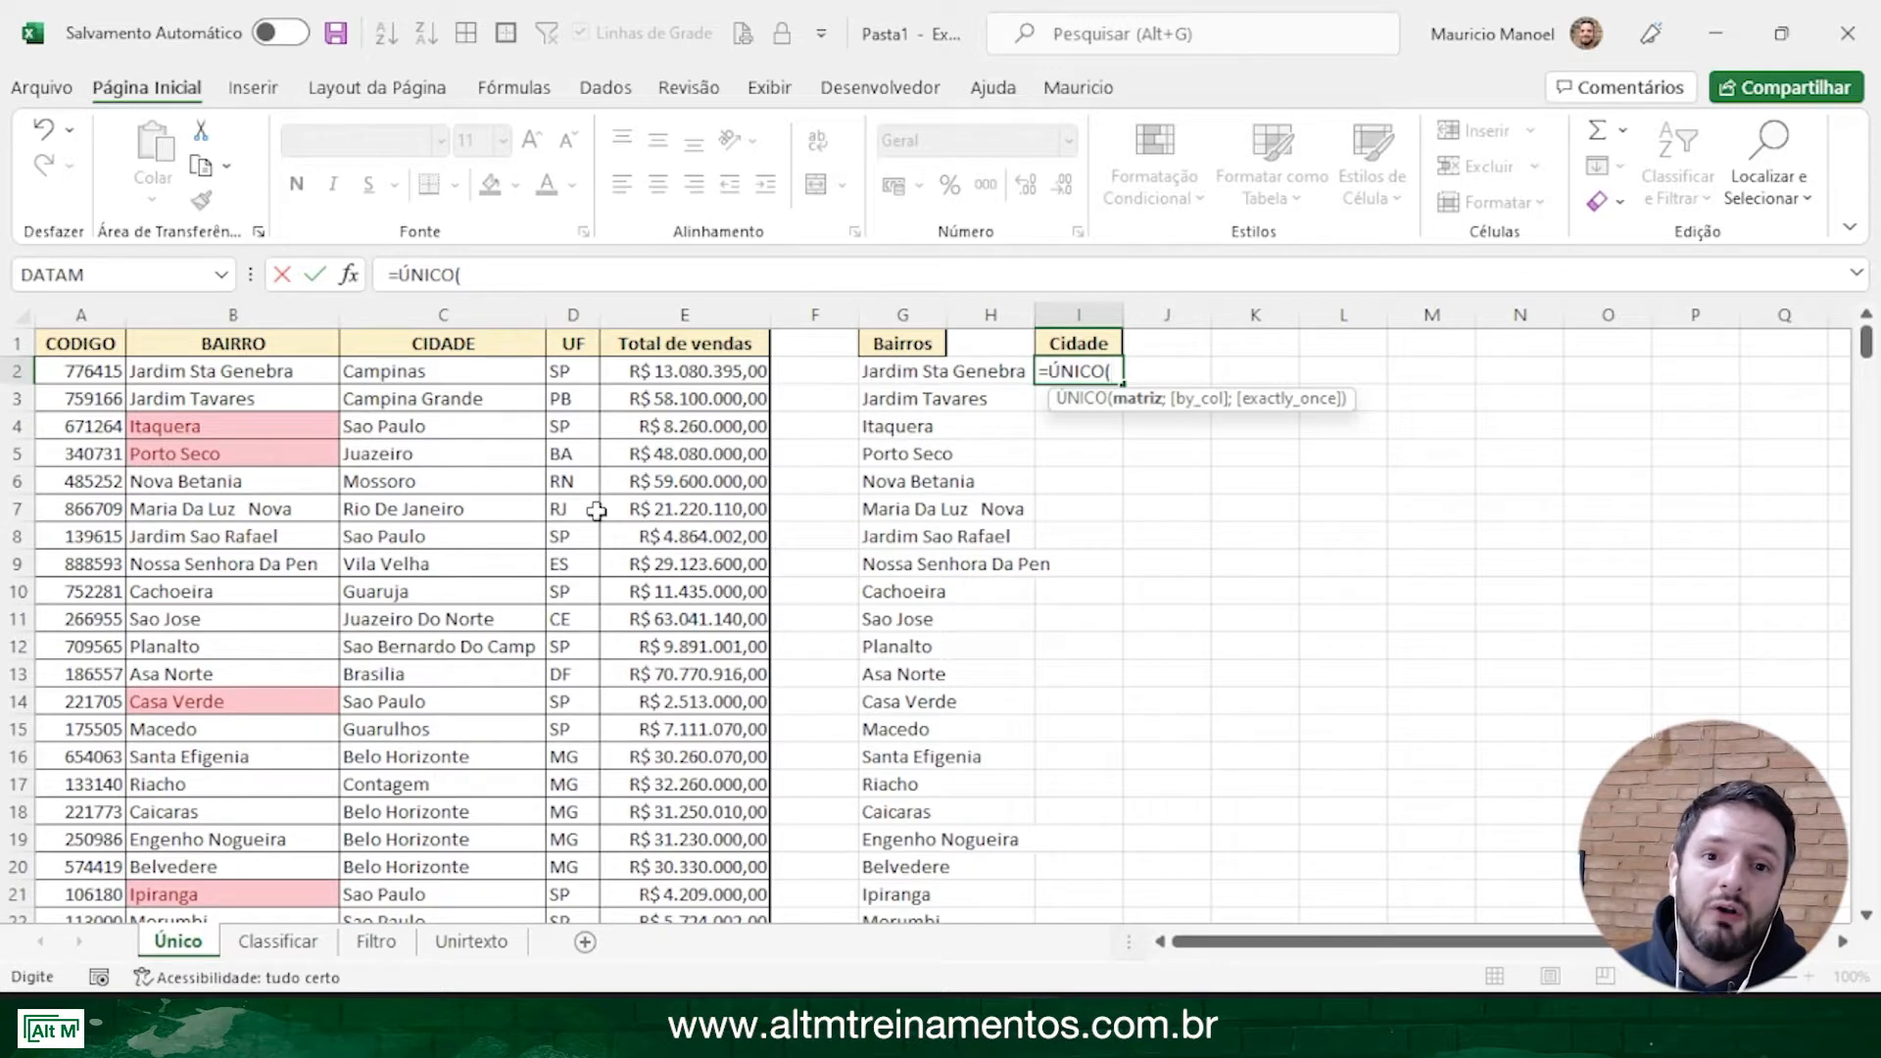
click(571, 314)
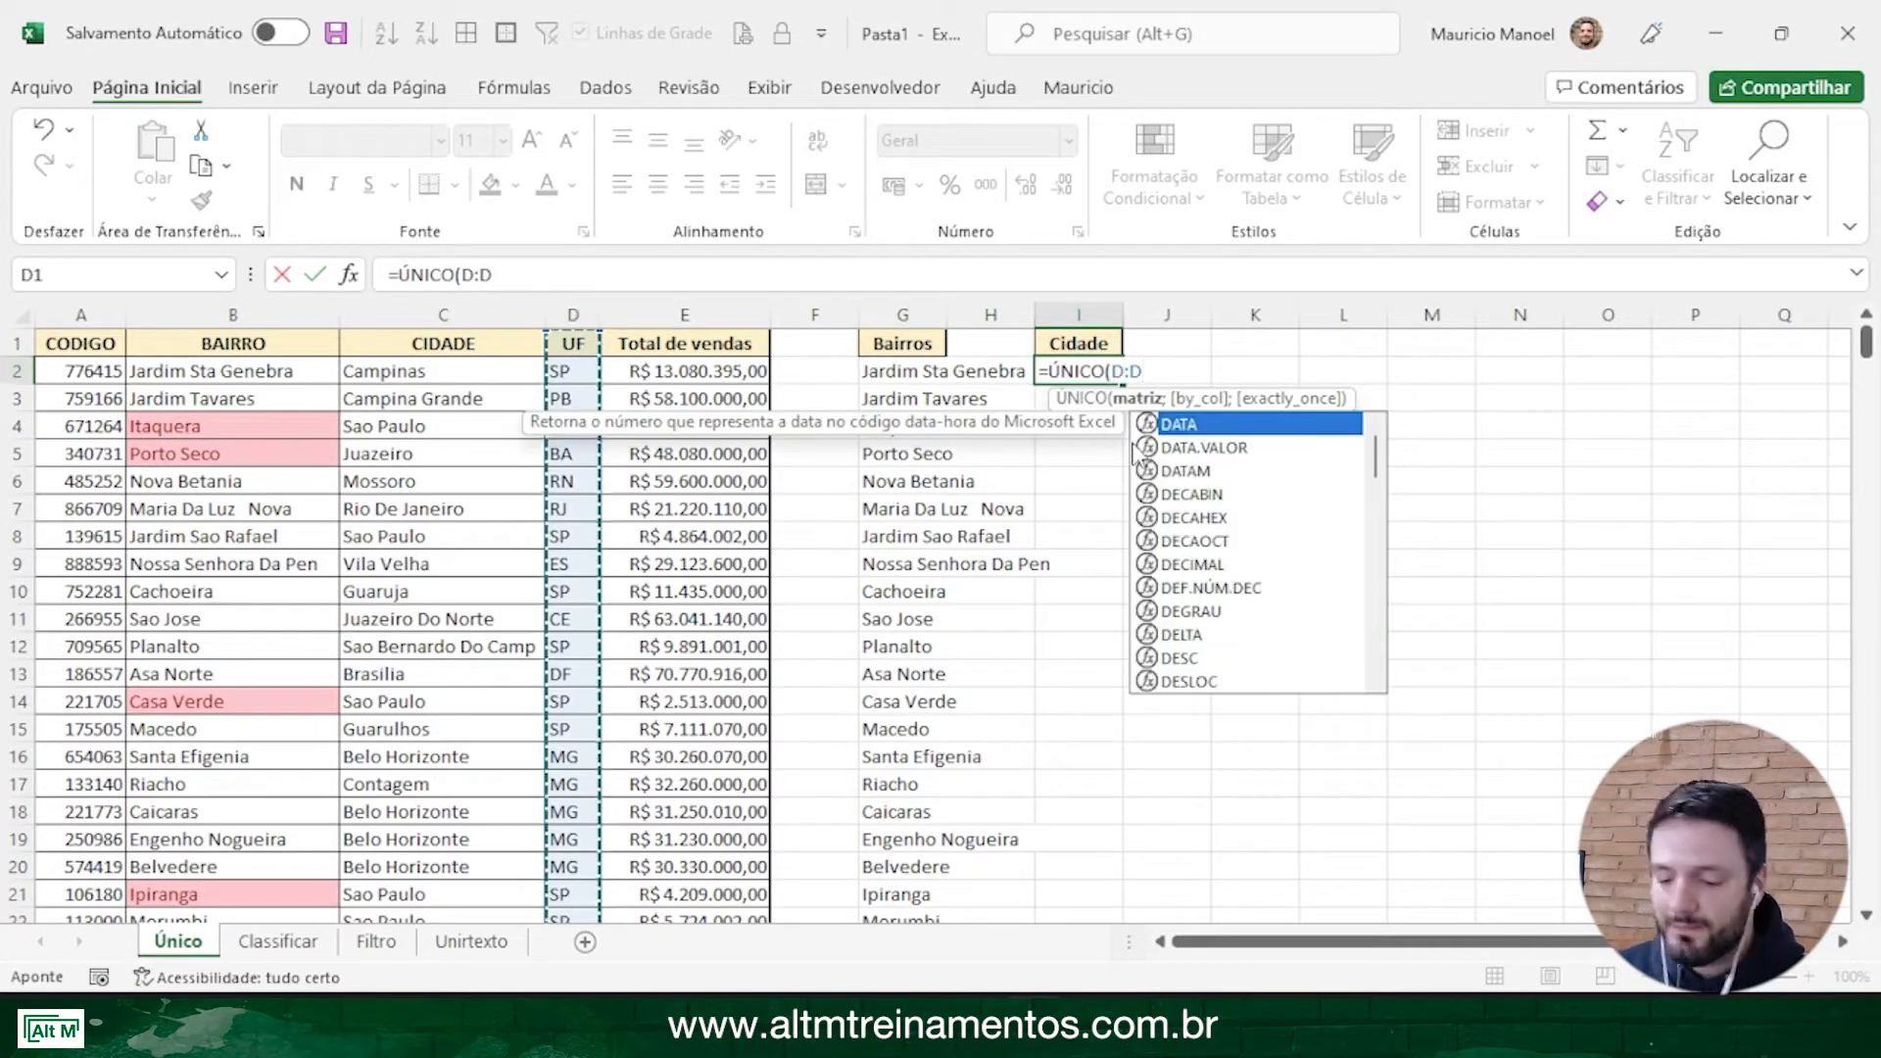
key(Escape)
text())
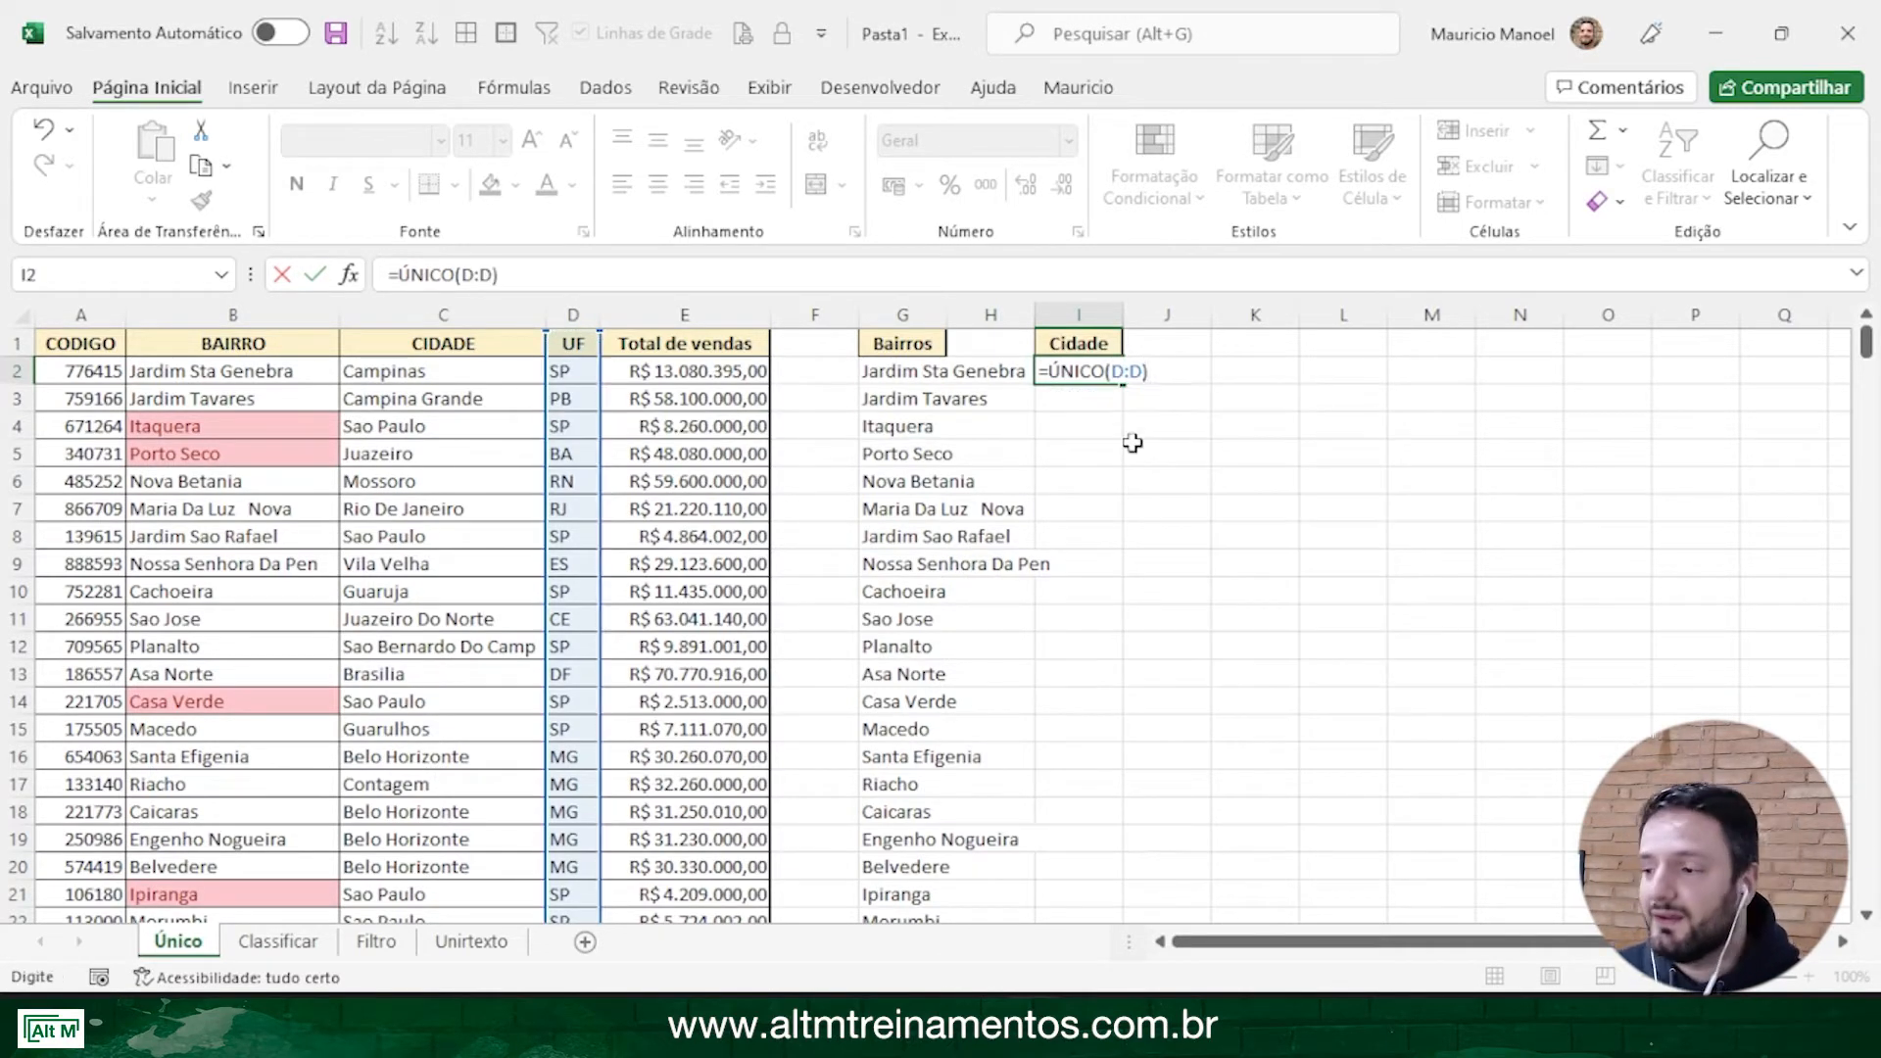
key(Return)
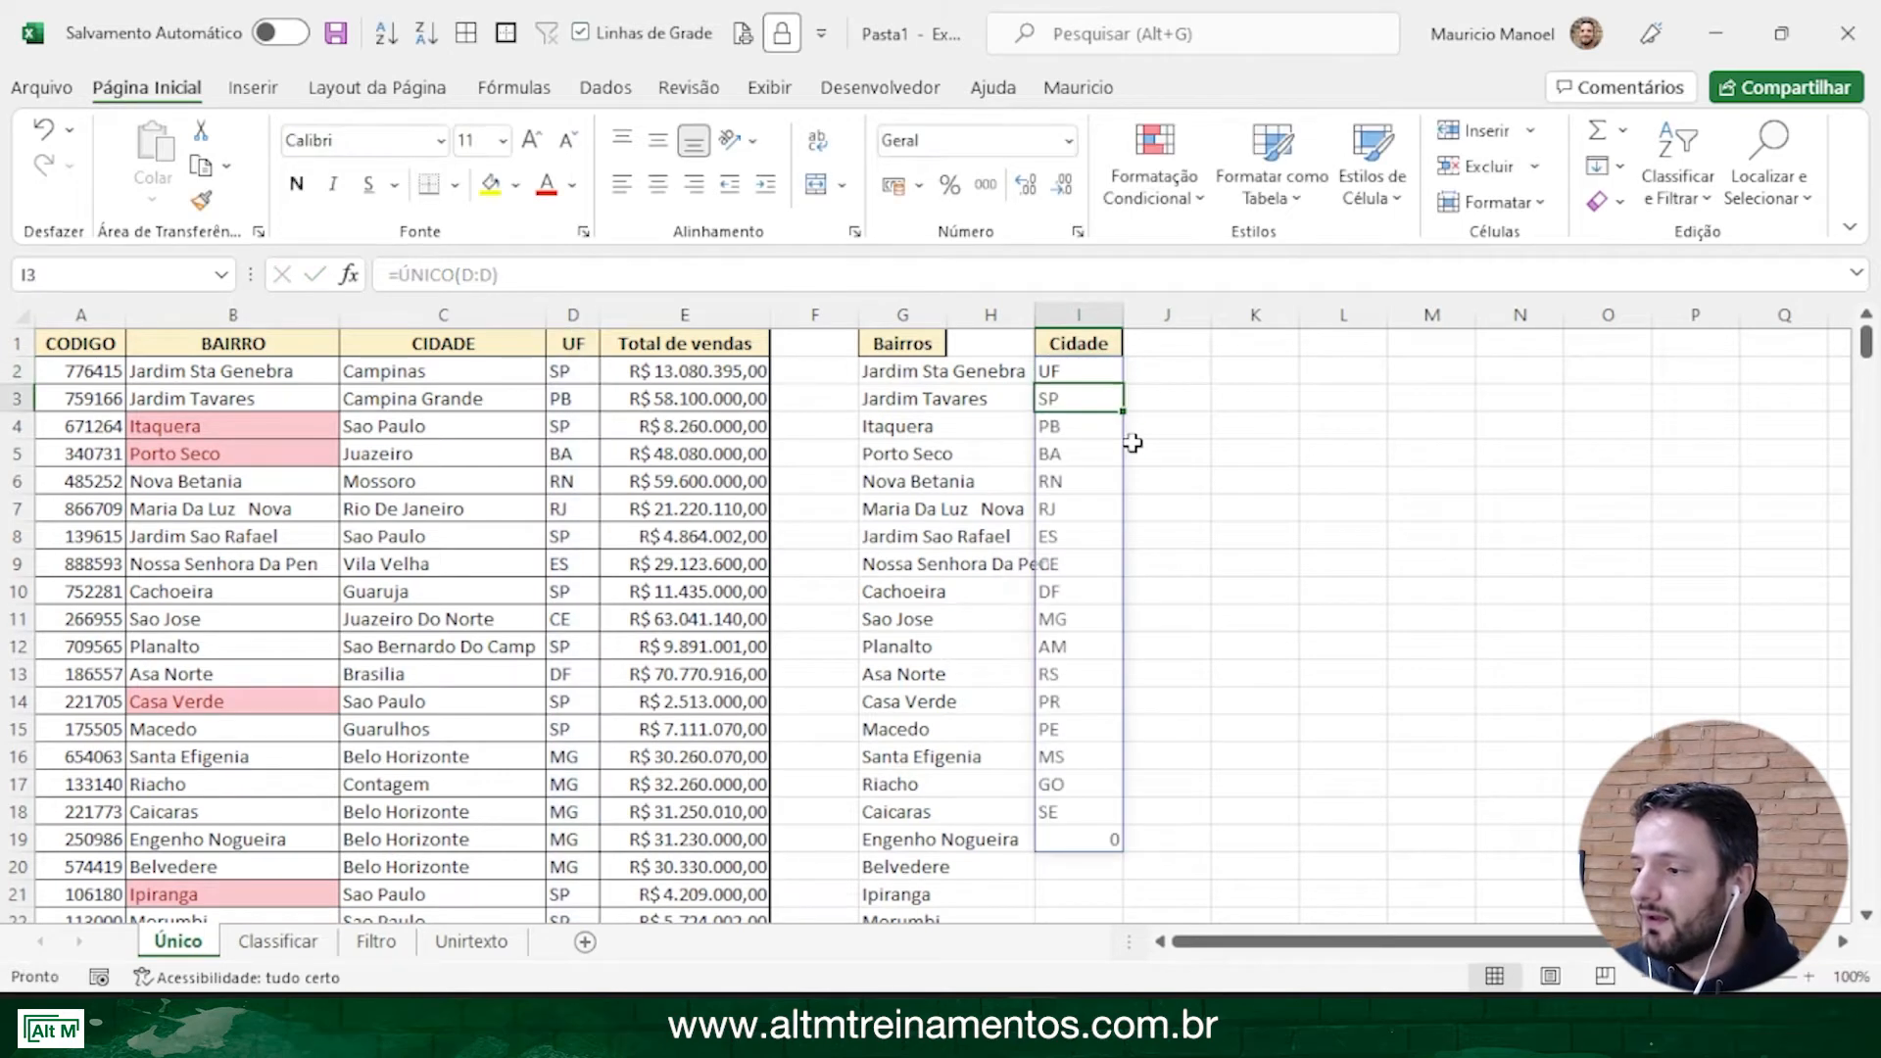
click(1067, 372)
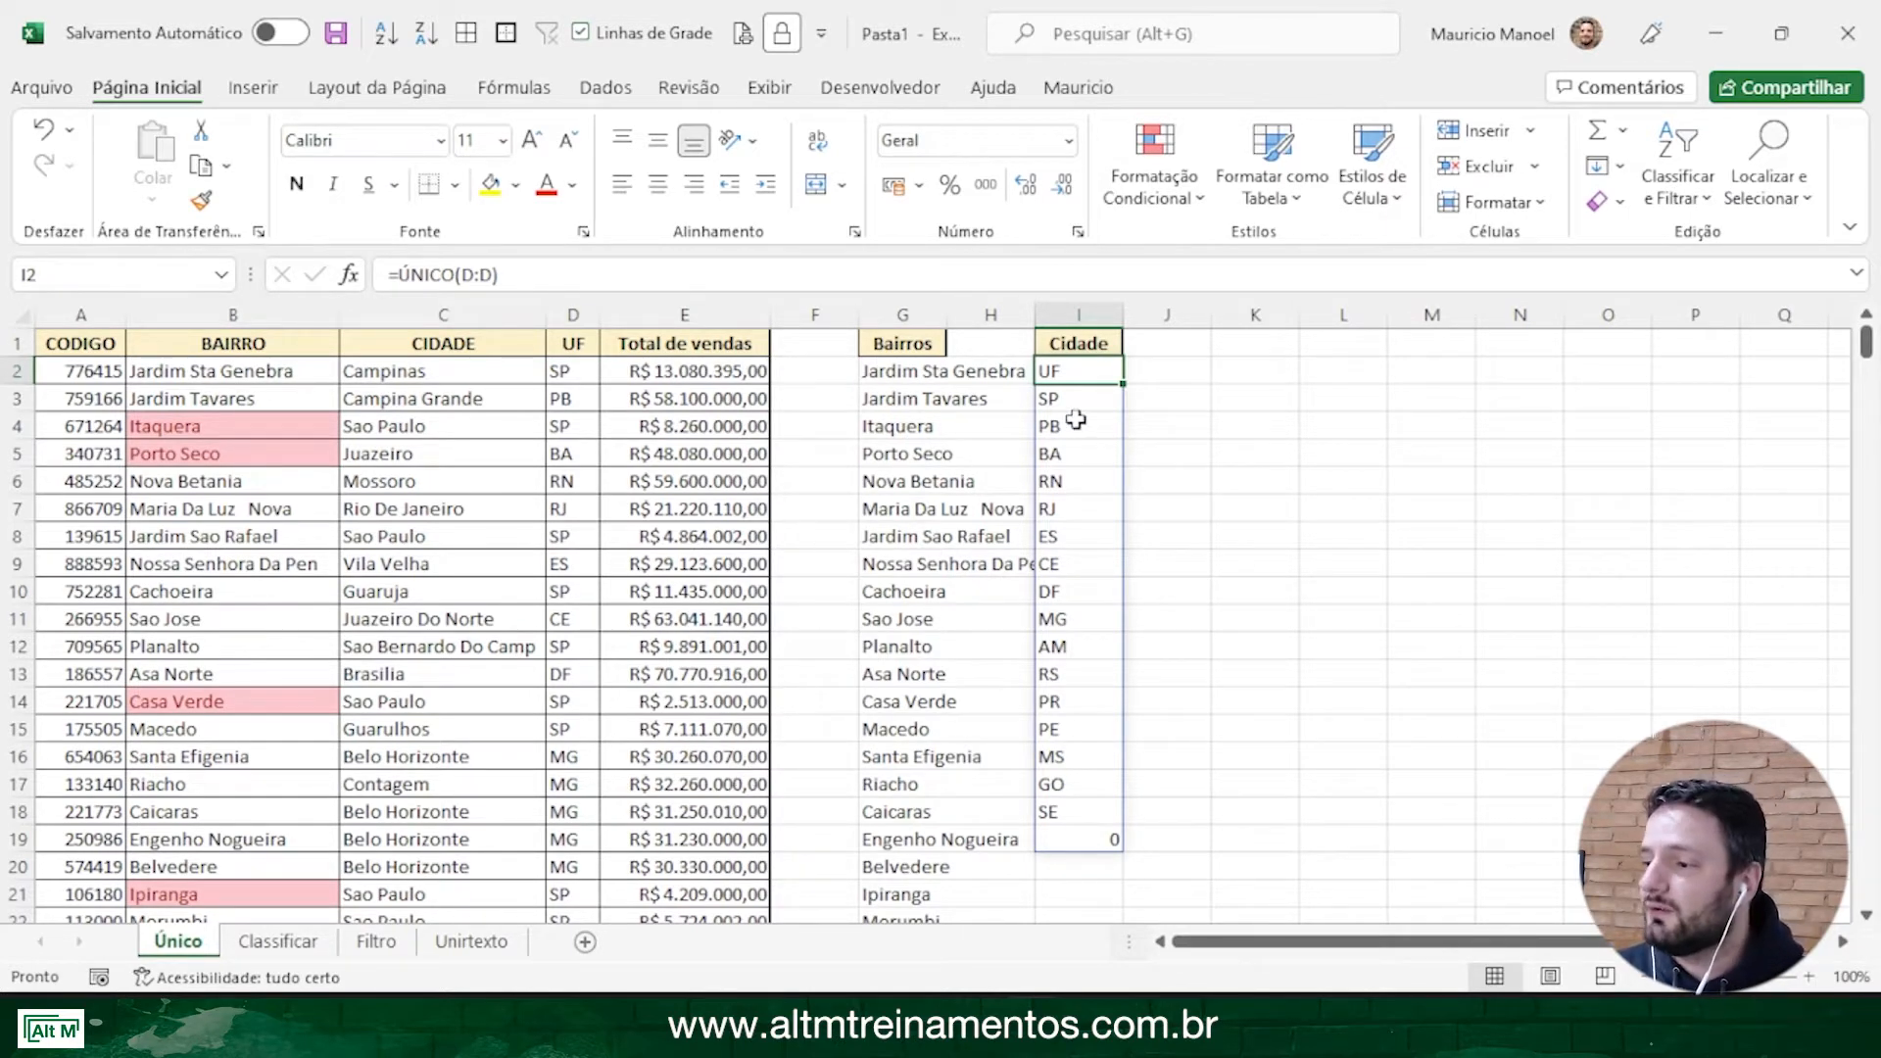
Enter the formula =ÚNICO(D2:D362) in cell J2 to list the unique states from the bounded UF range only
click(1163, 382)
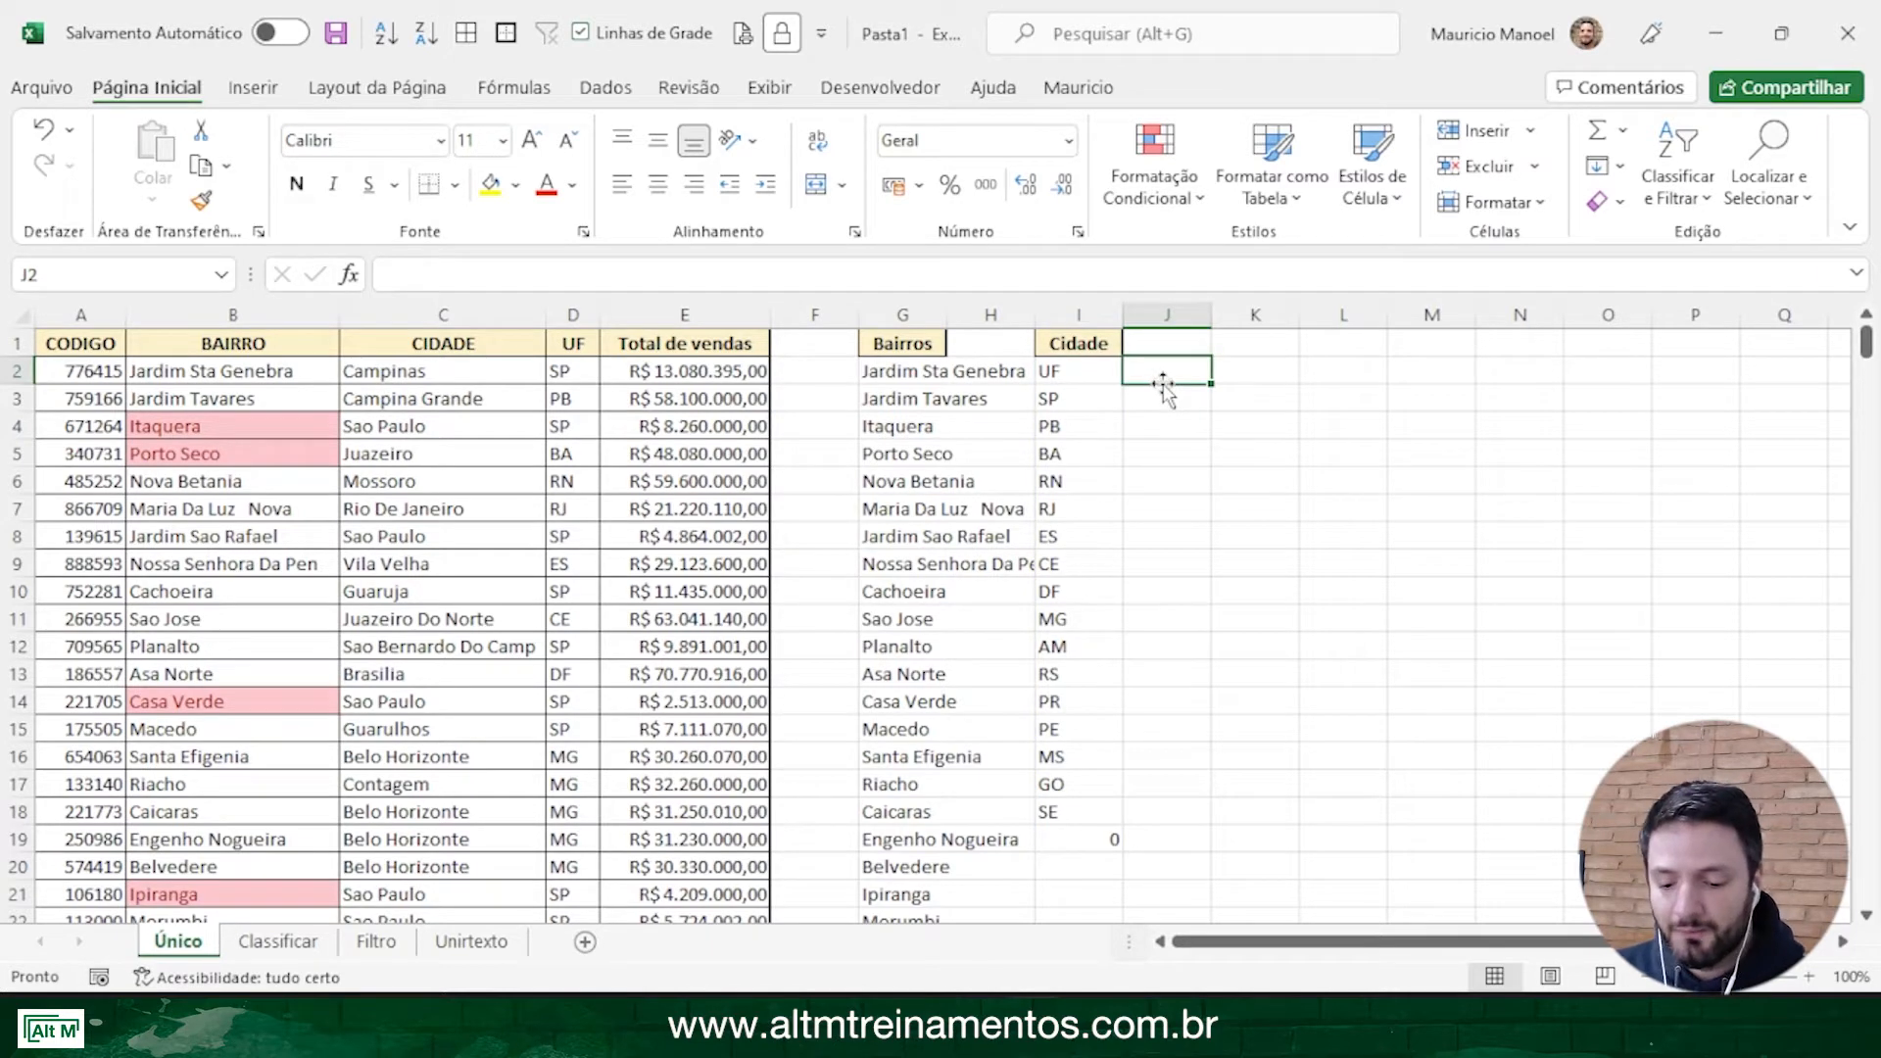
text(=ú)
key(Tab)
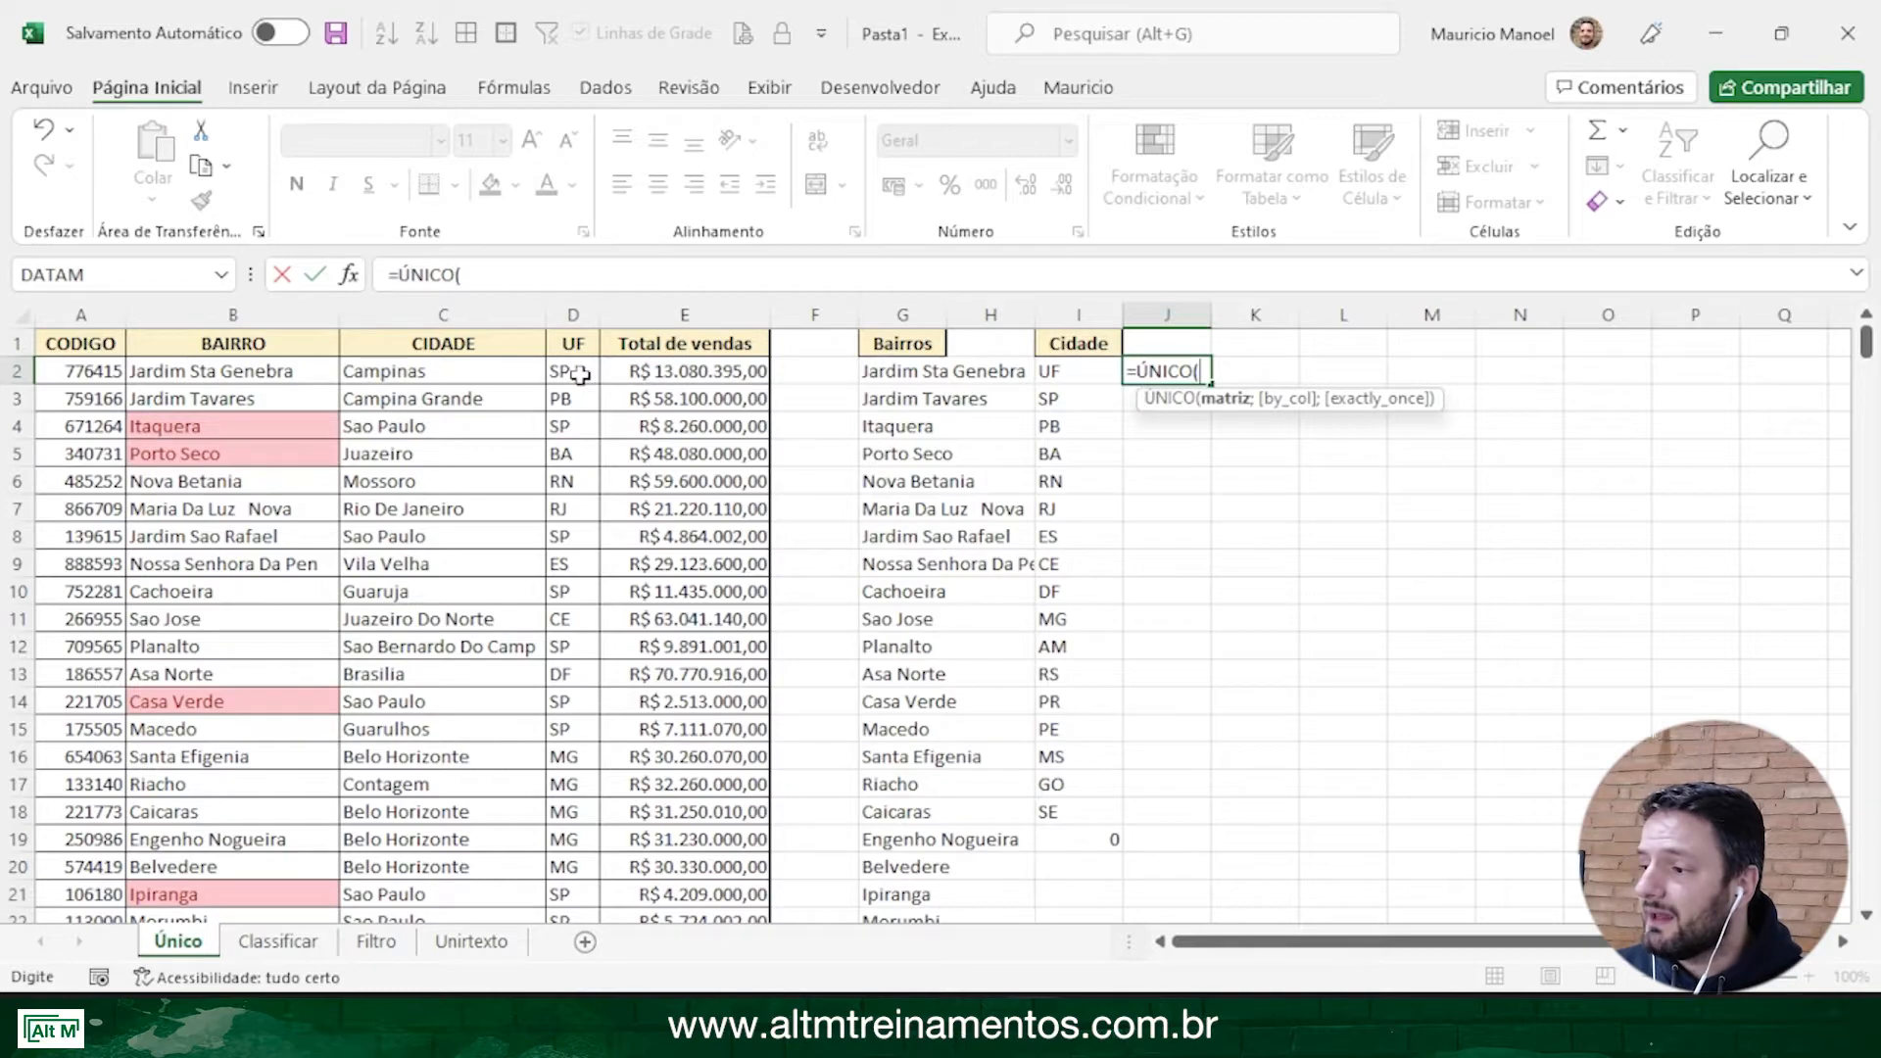
drag(578, 372, 555, 872)
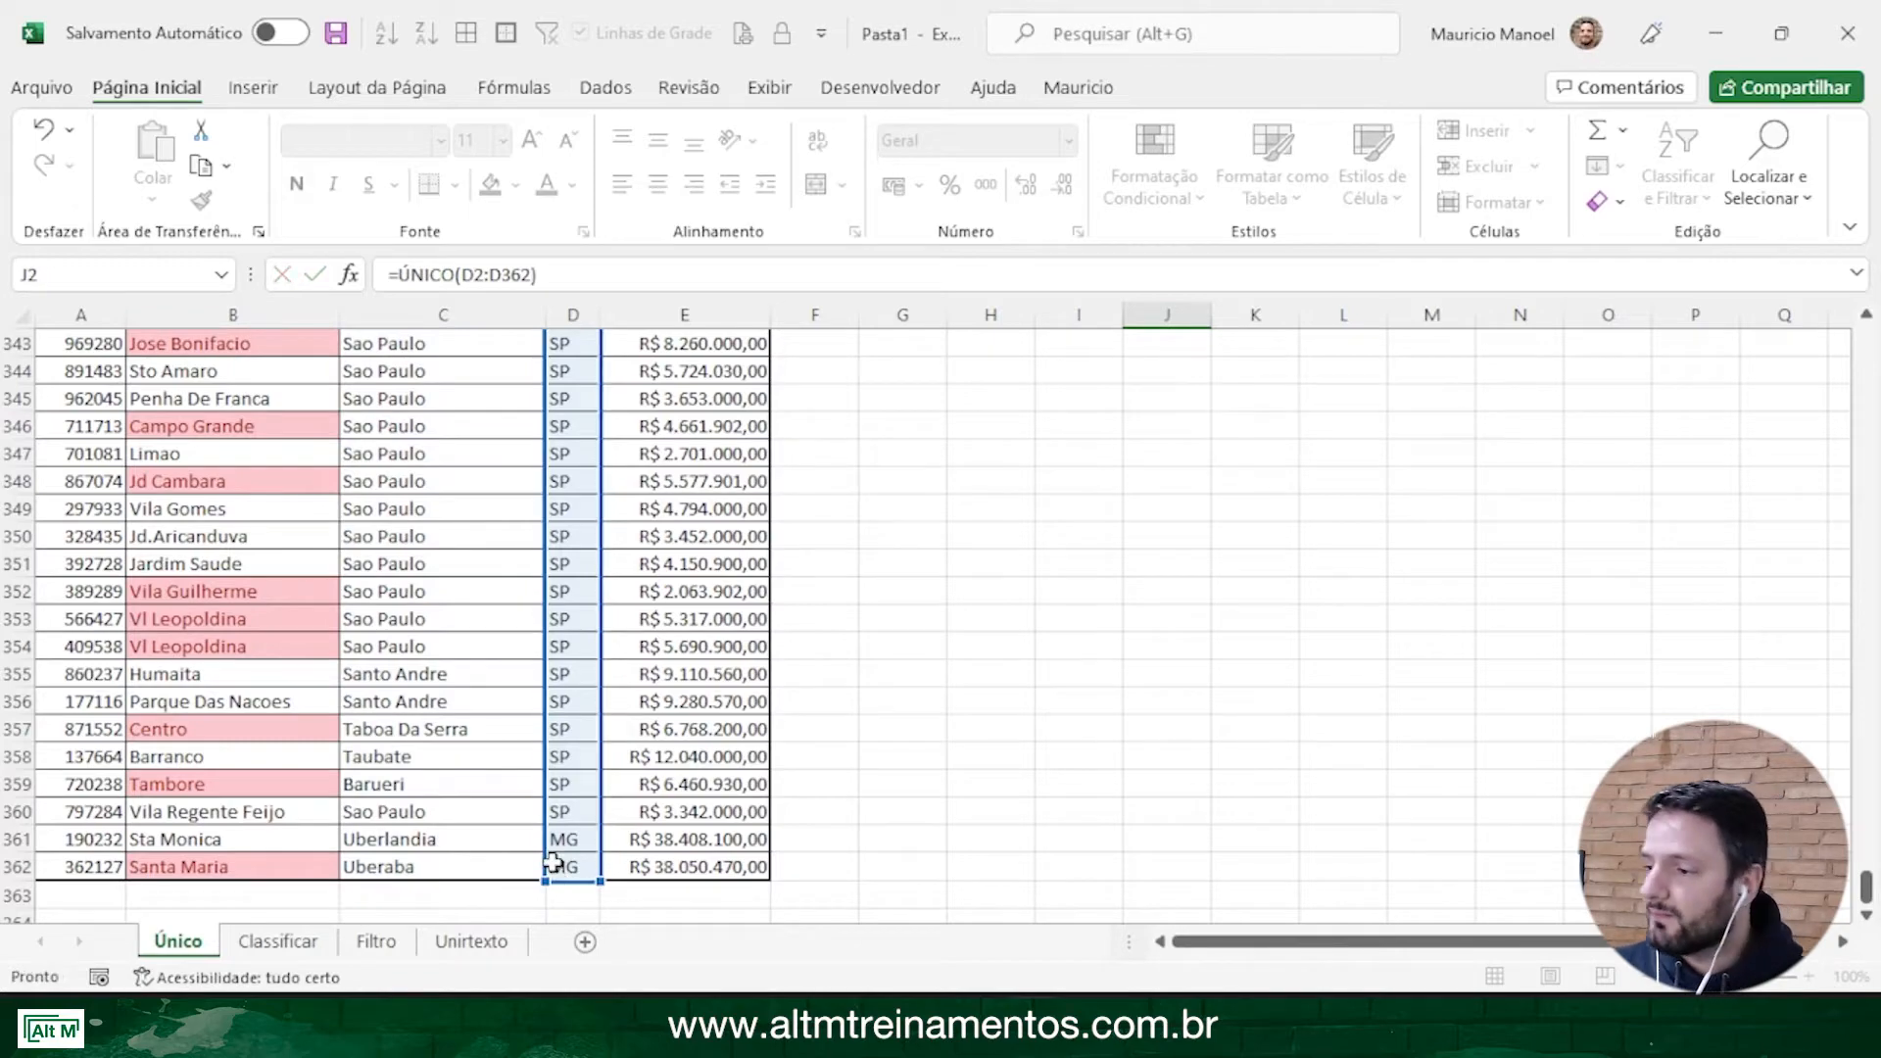
key(Return)
scroll(1107, 370, up, 1)
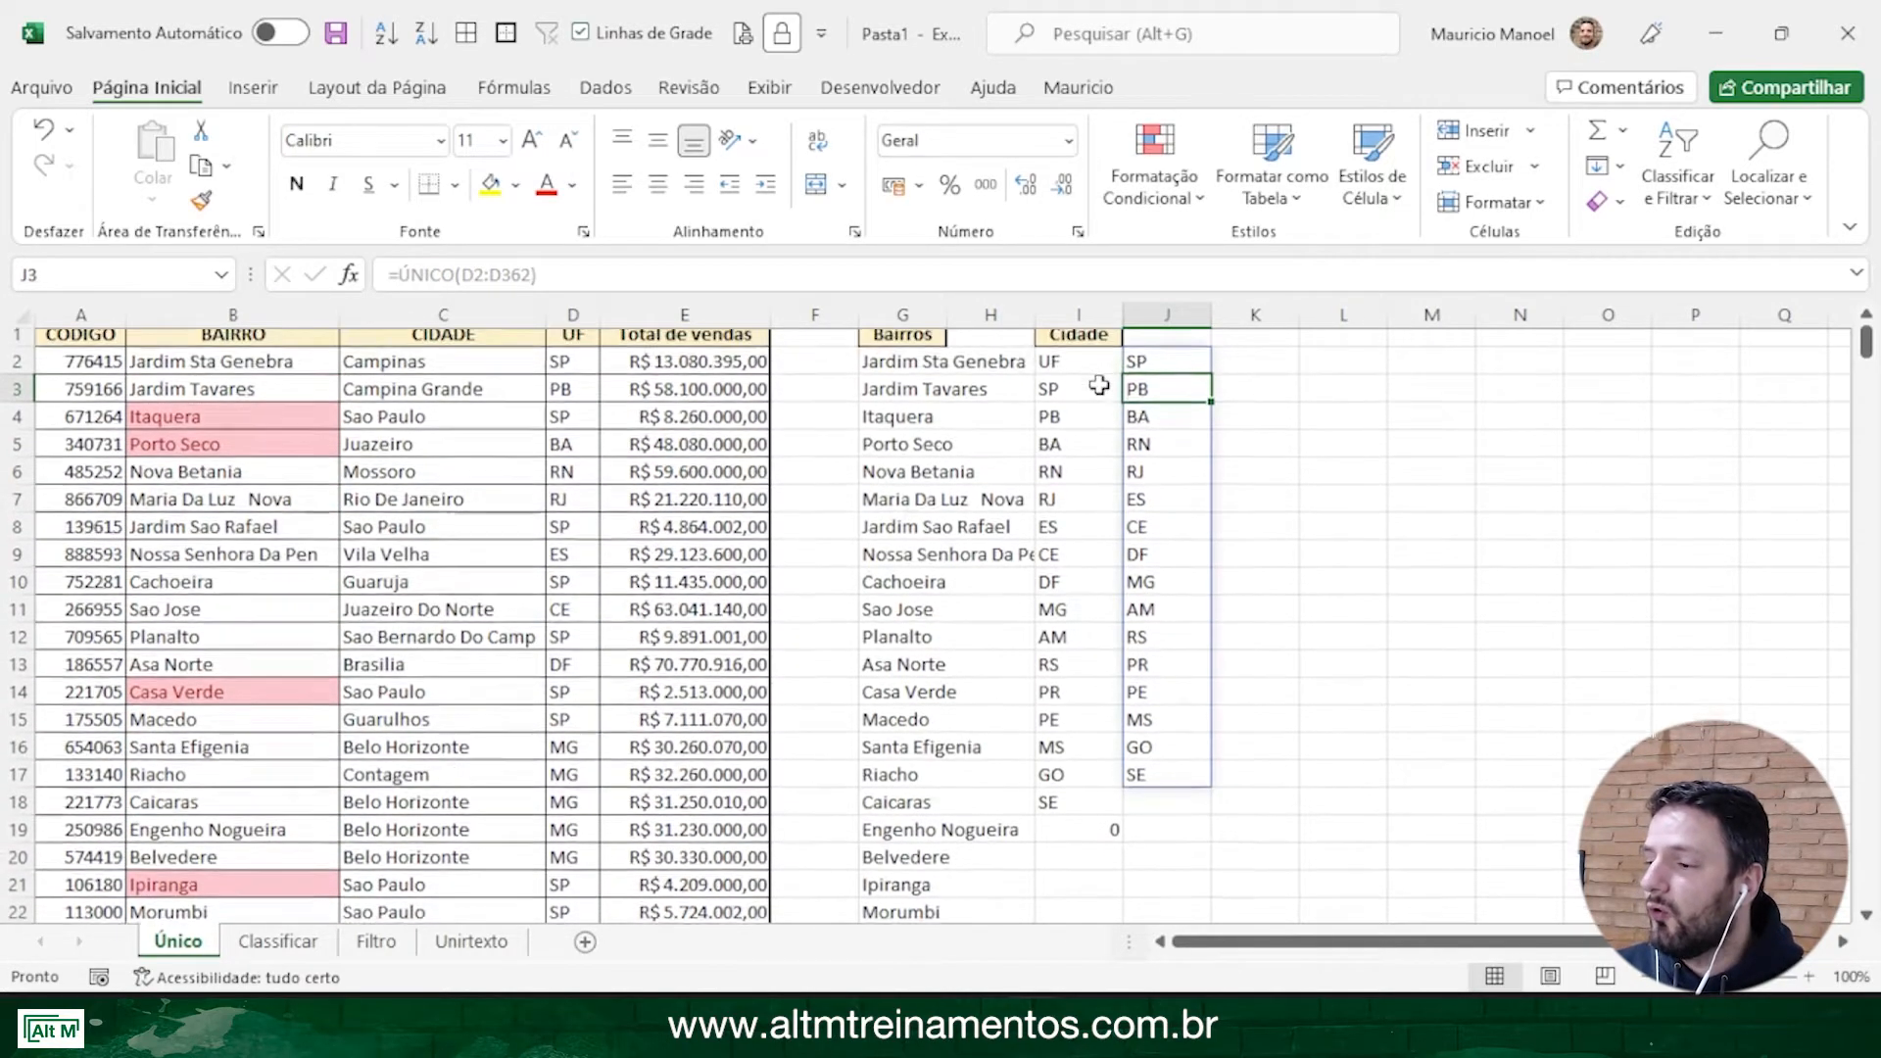
click(1159, 417)
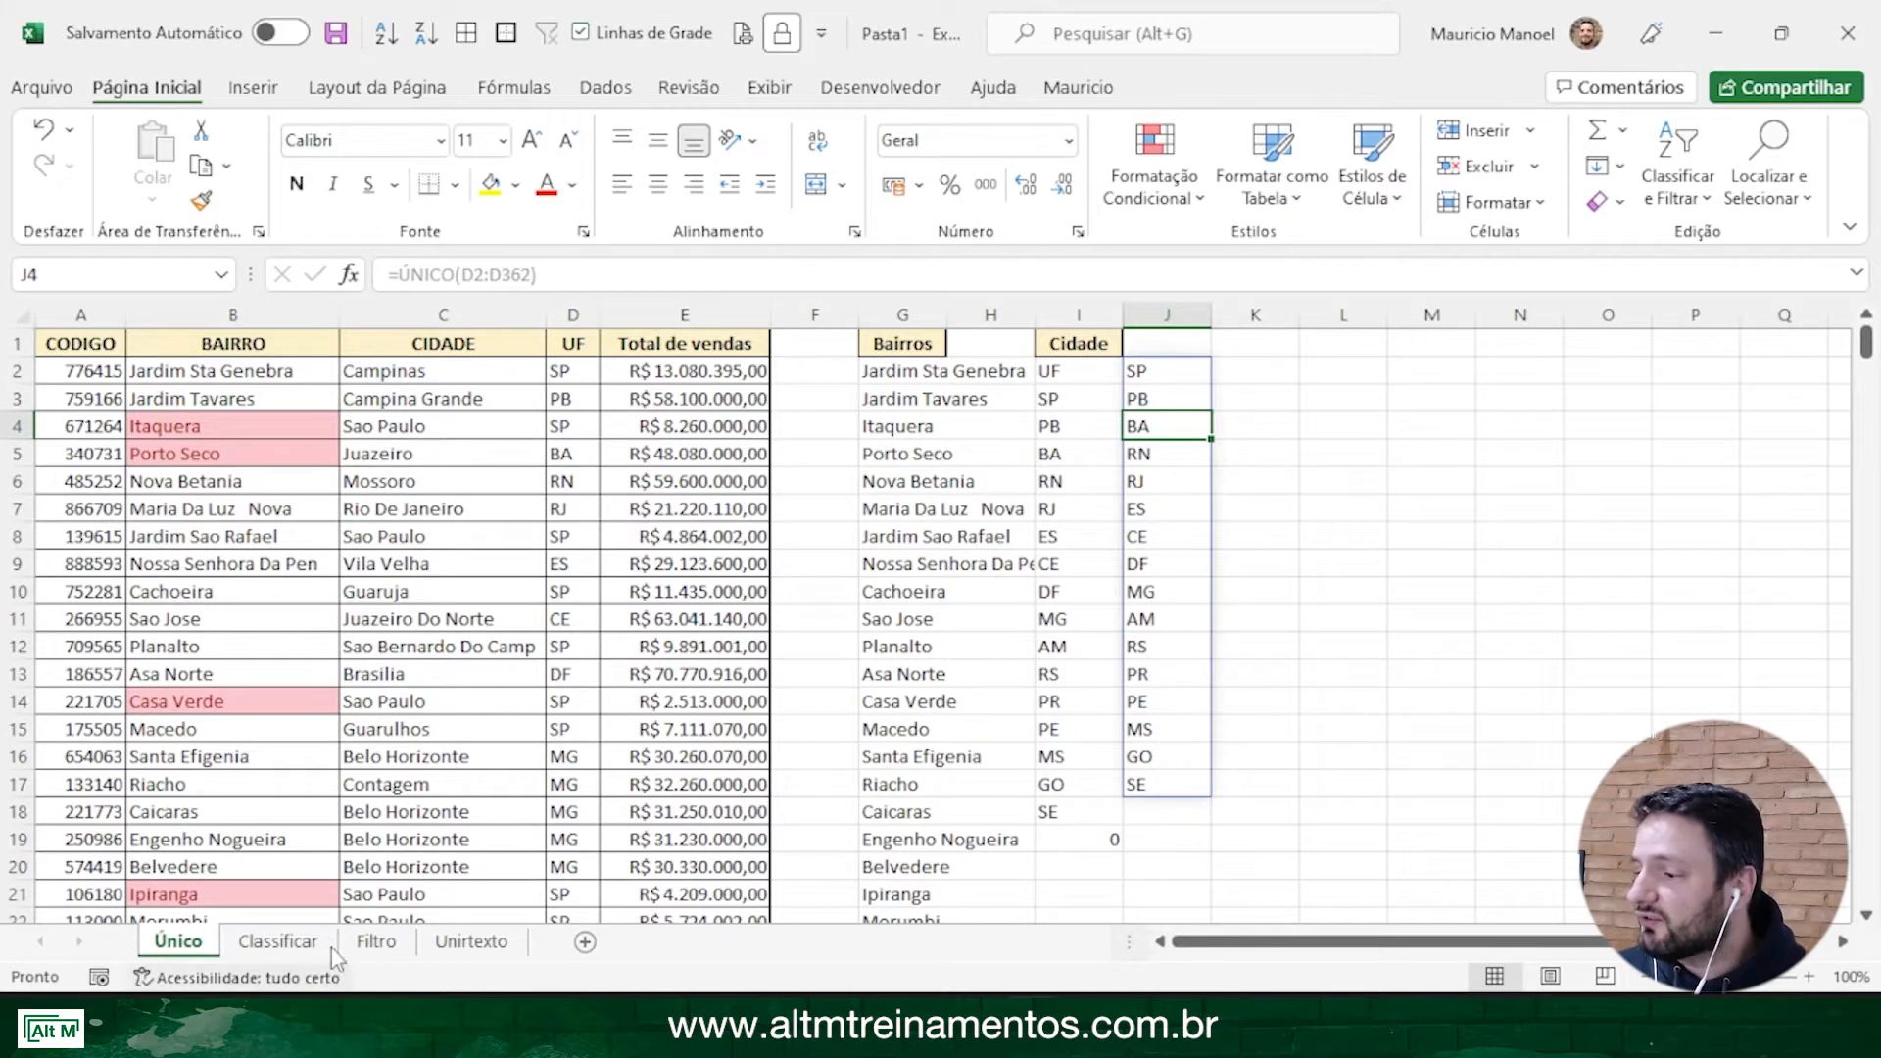
Open the Classificar sheet and locate the A-to-Z sort command for the BAIRRO column
click(278, 941)
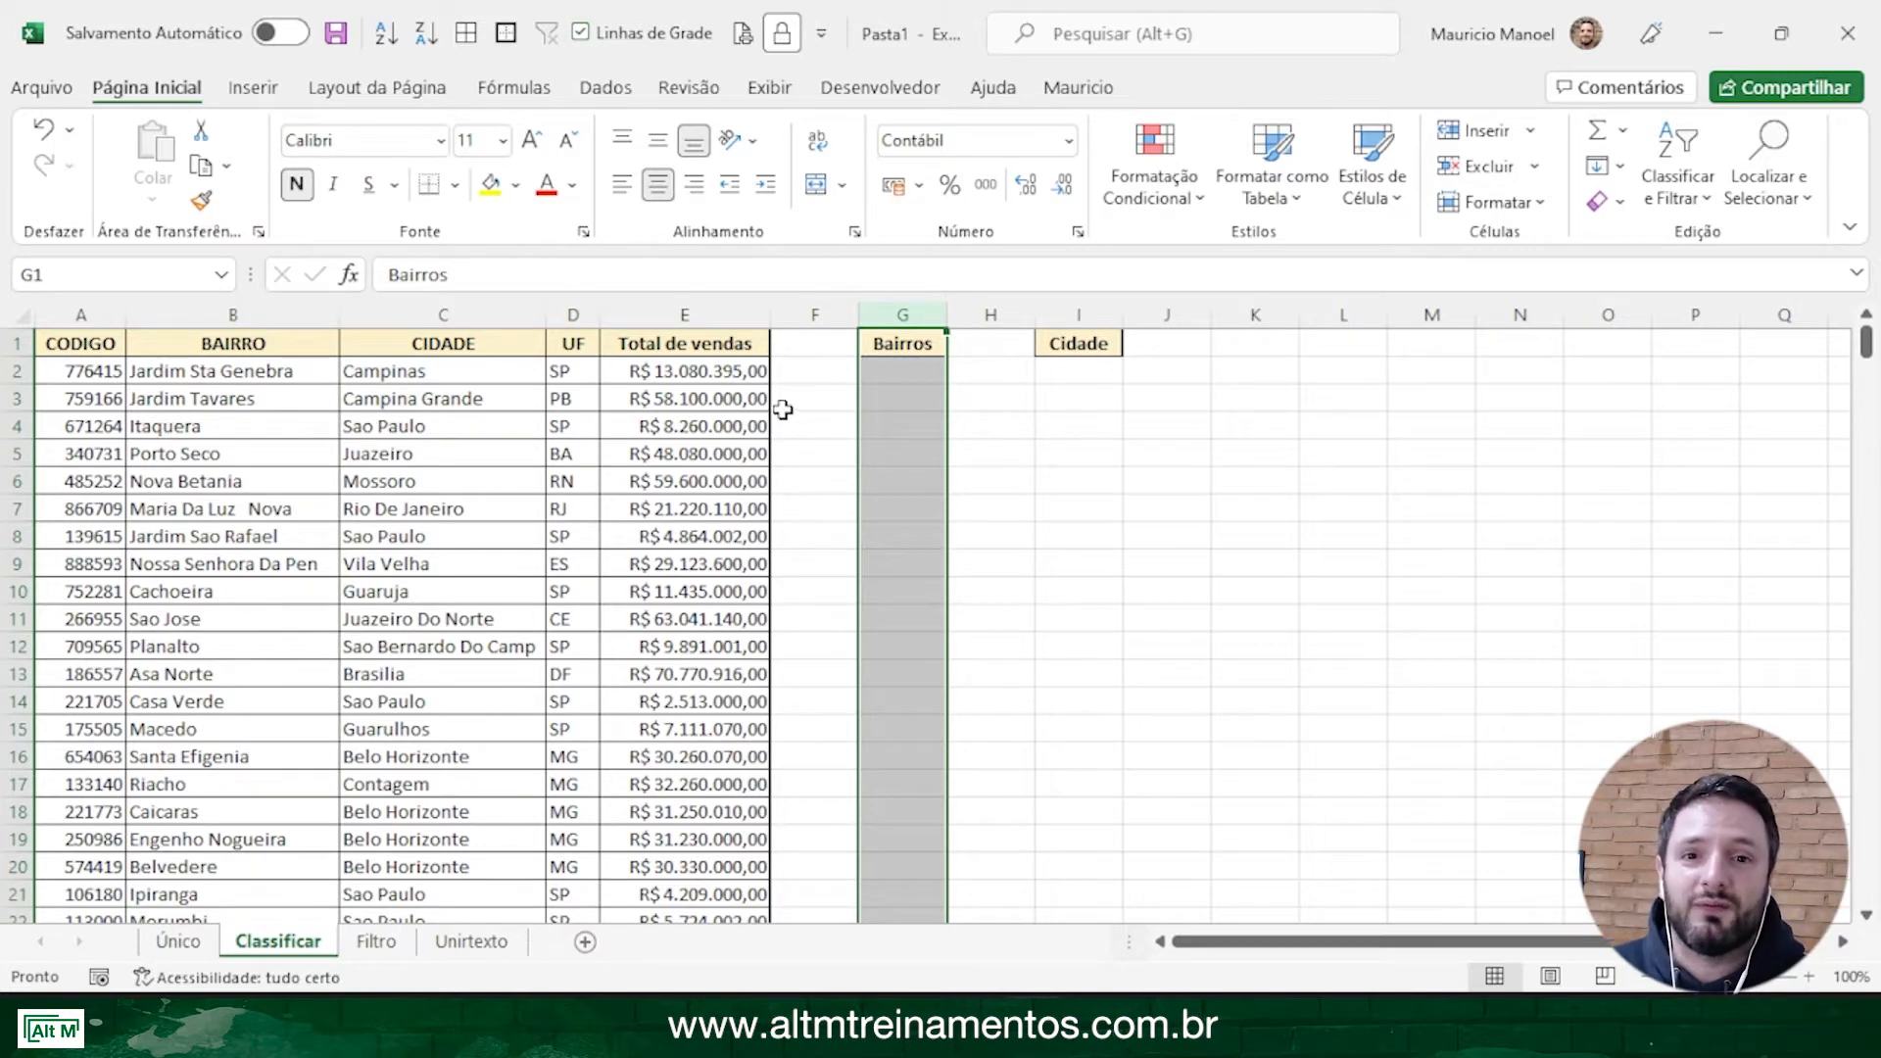
click(242, 423)
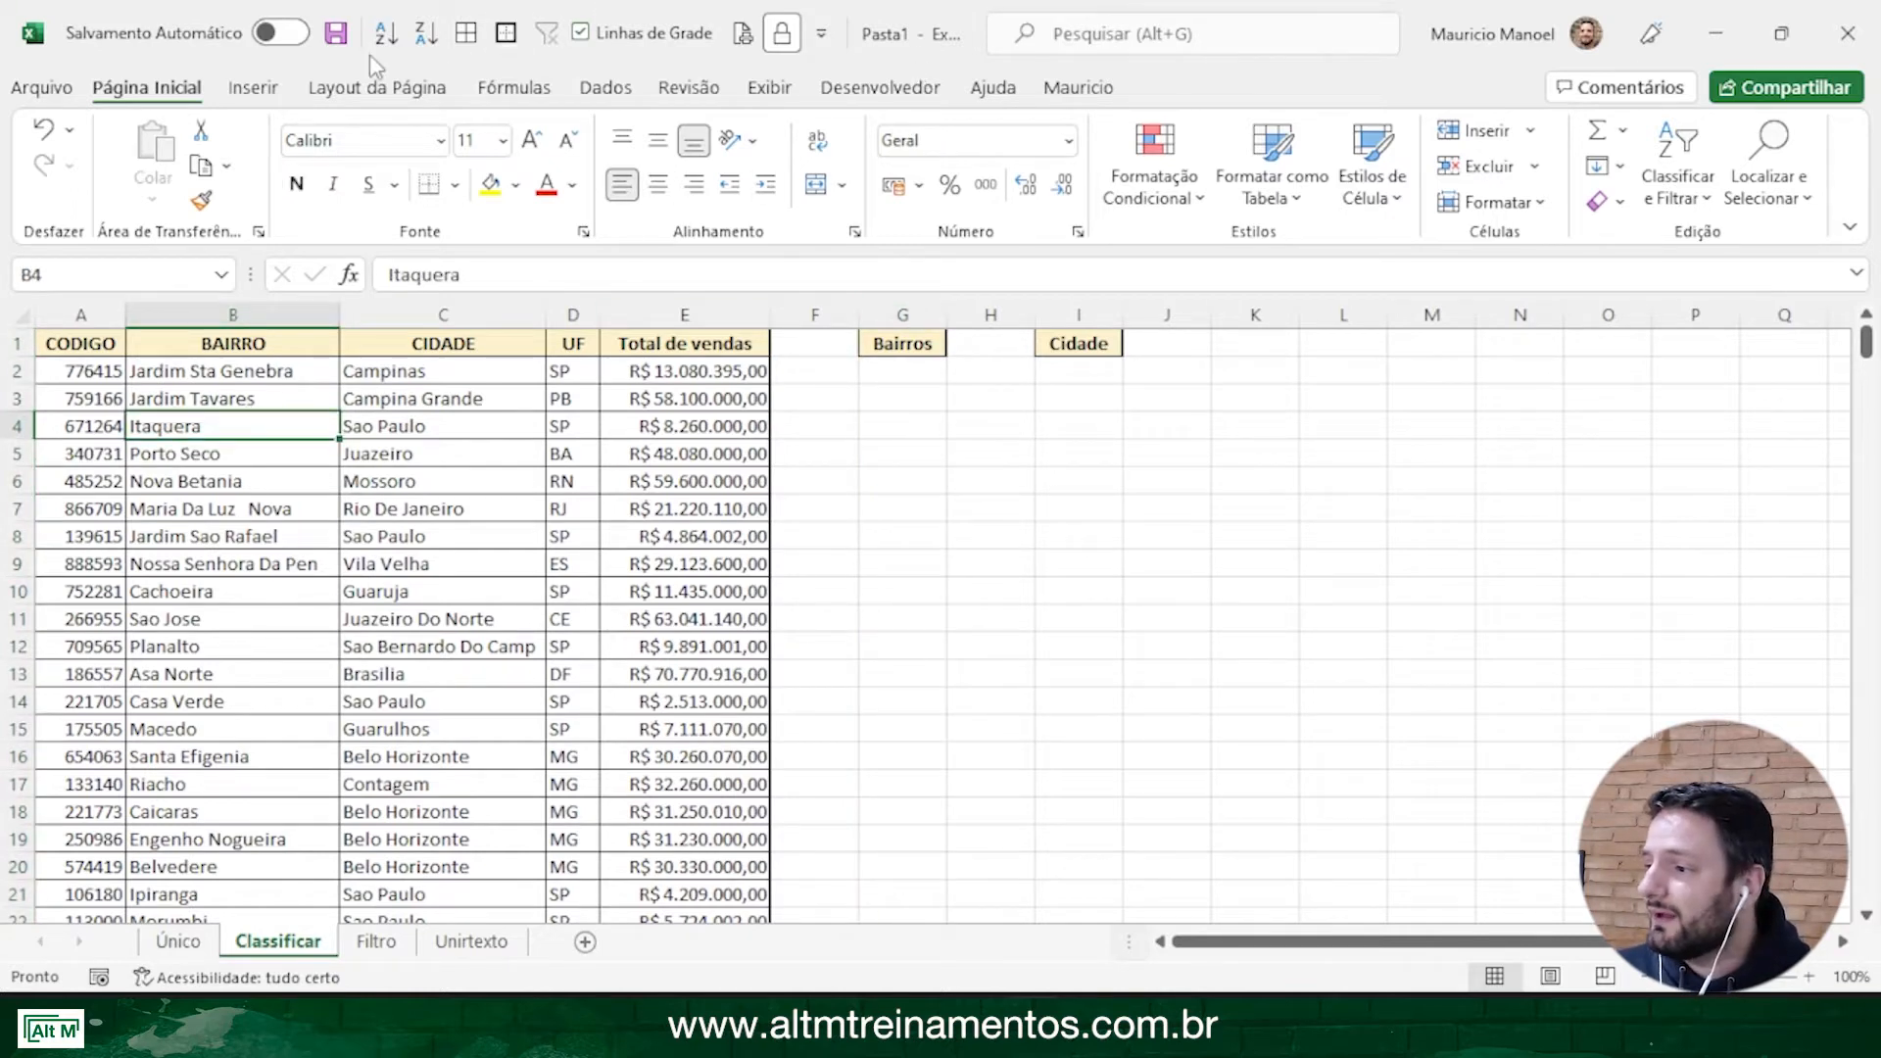
click(606, 87)
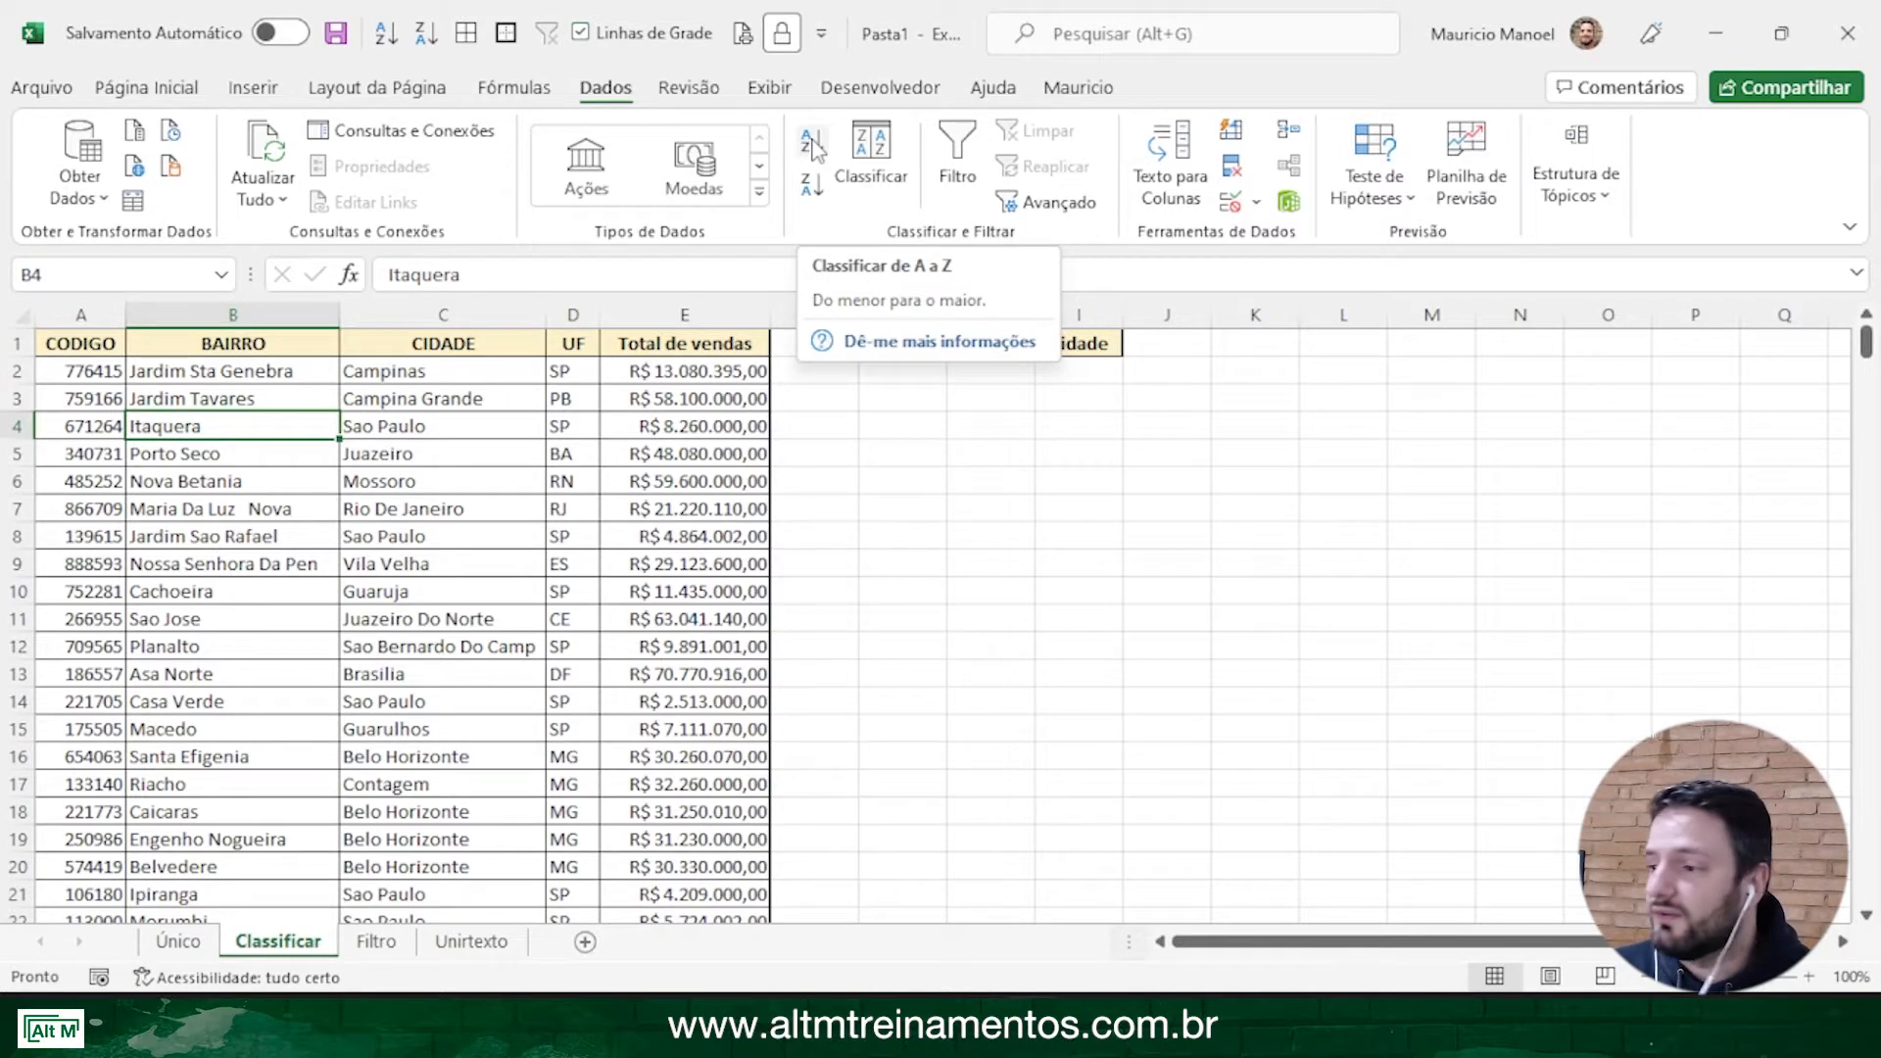
click(1162, 402)
Enter the formula =ÚNICO(C2:C362) in cell I2 of the Classificar sheet to list the unique cities under Cidade
click(1062, 369)
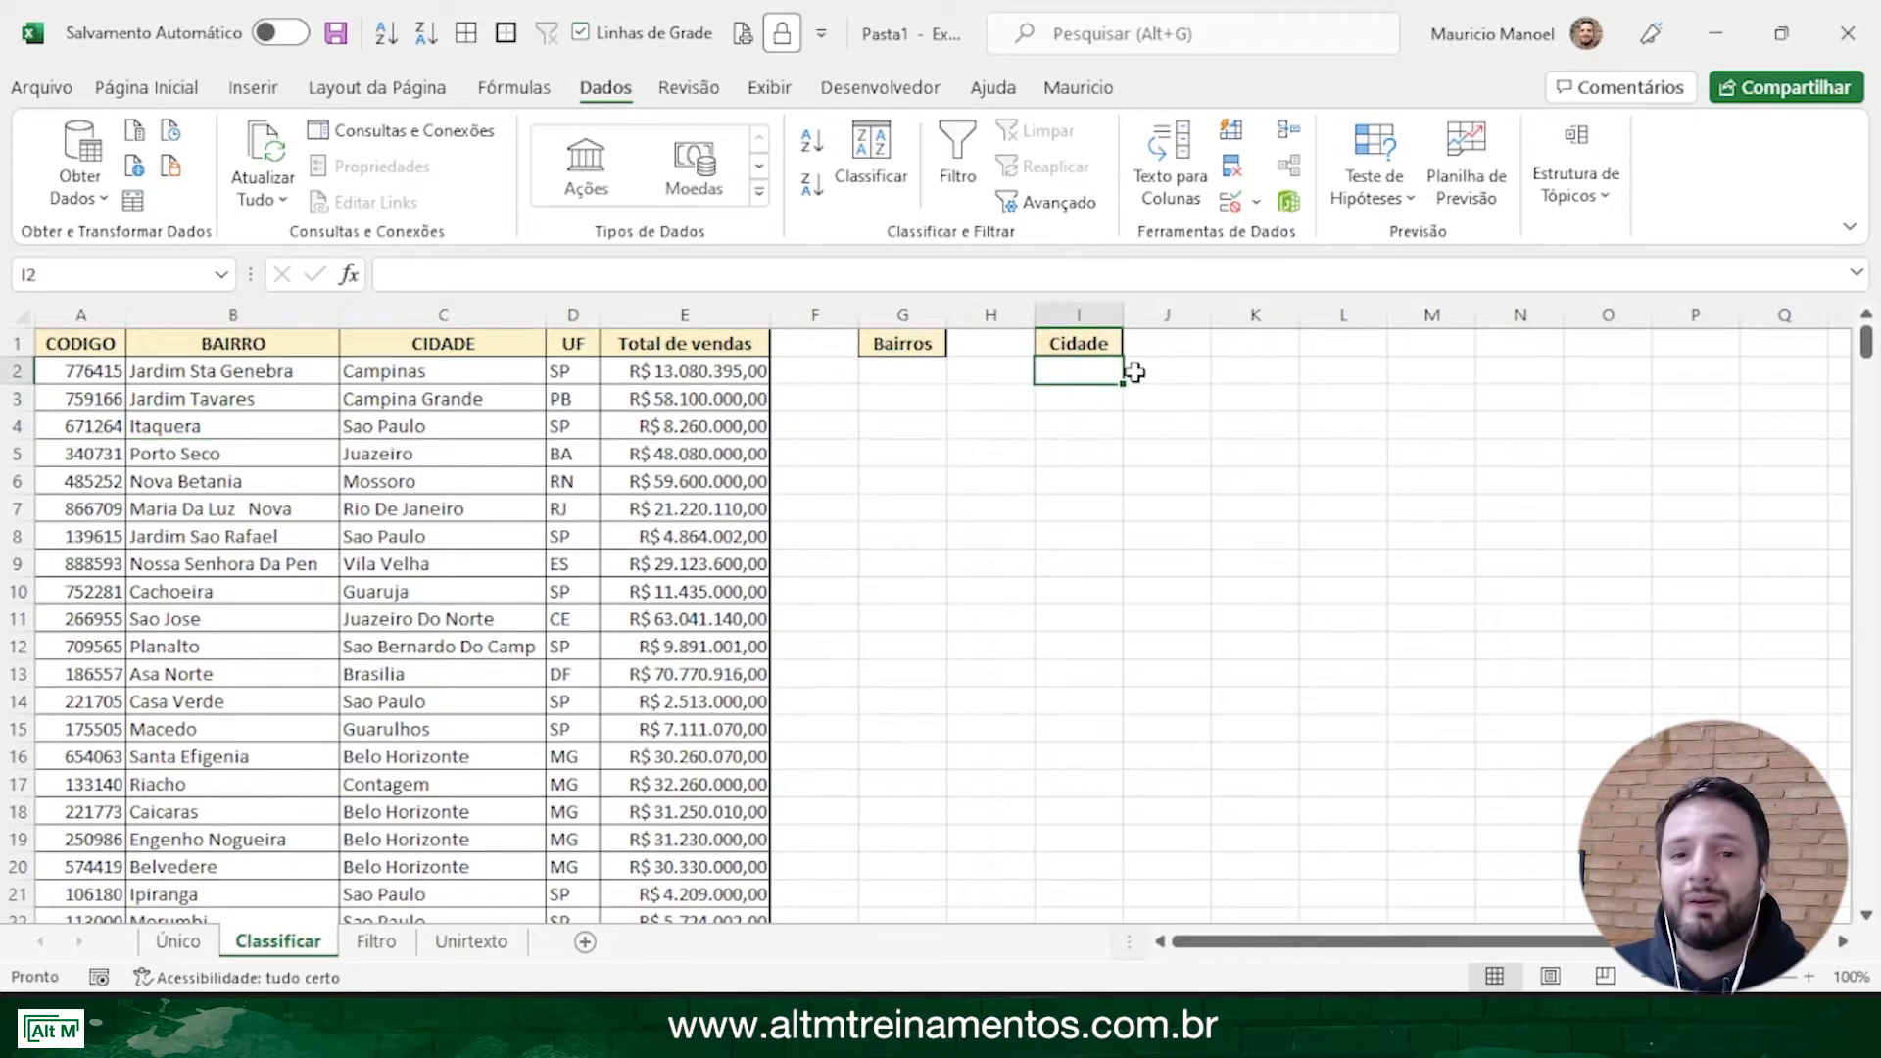
text(=)
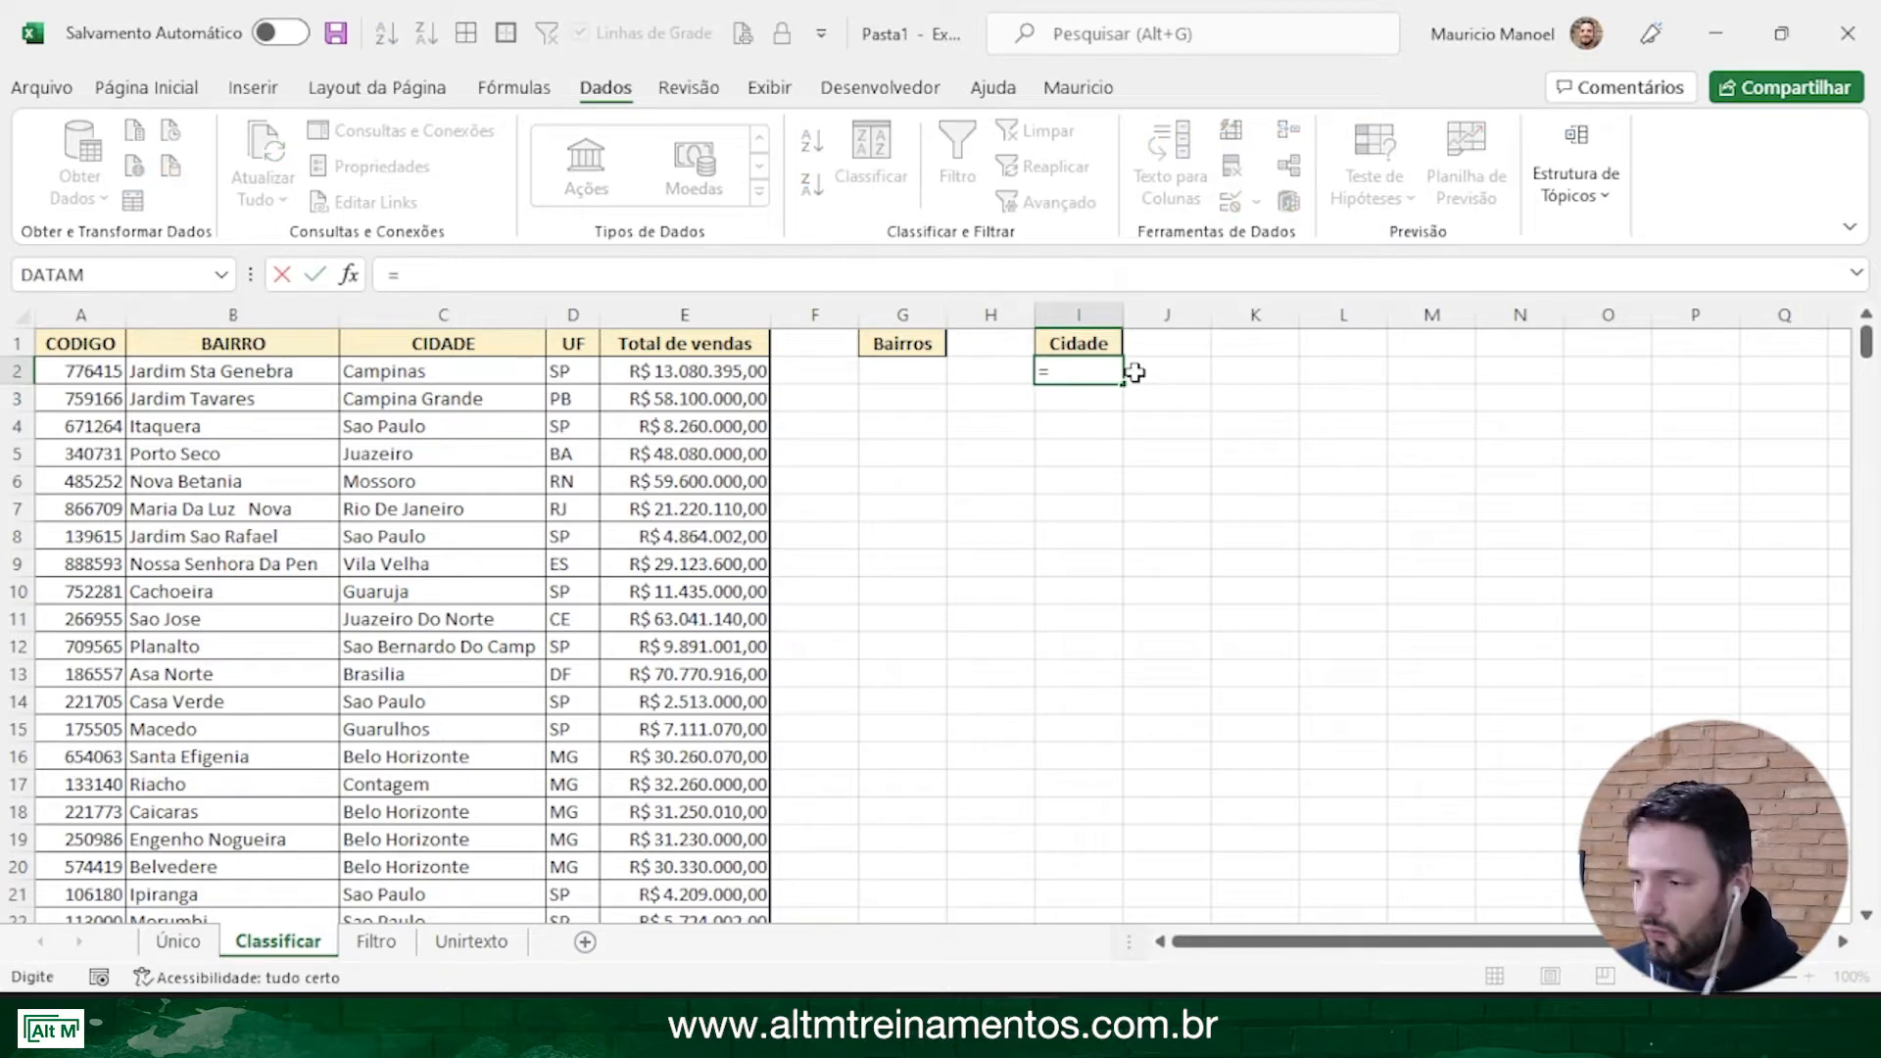
text(únco)
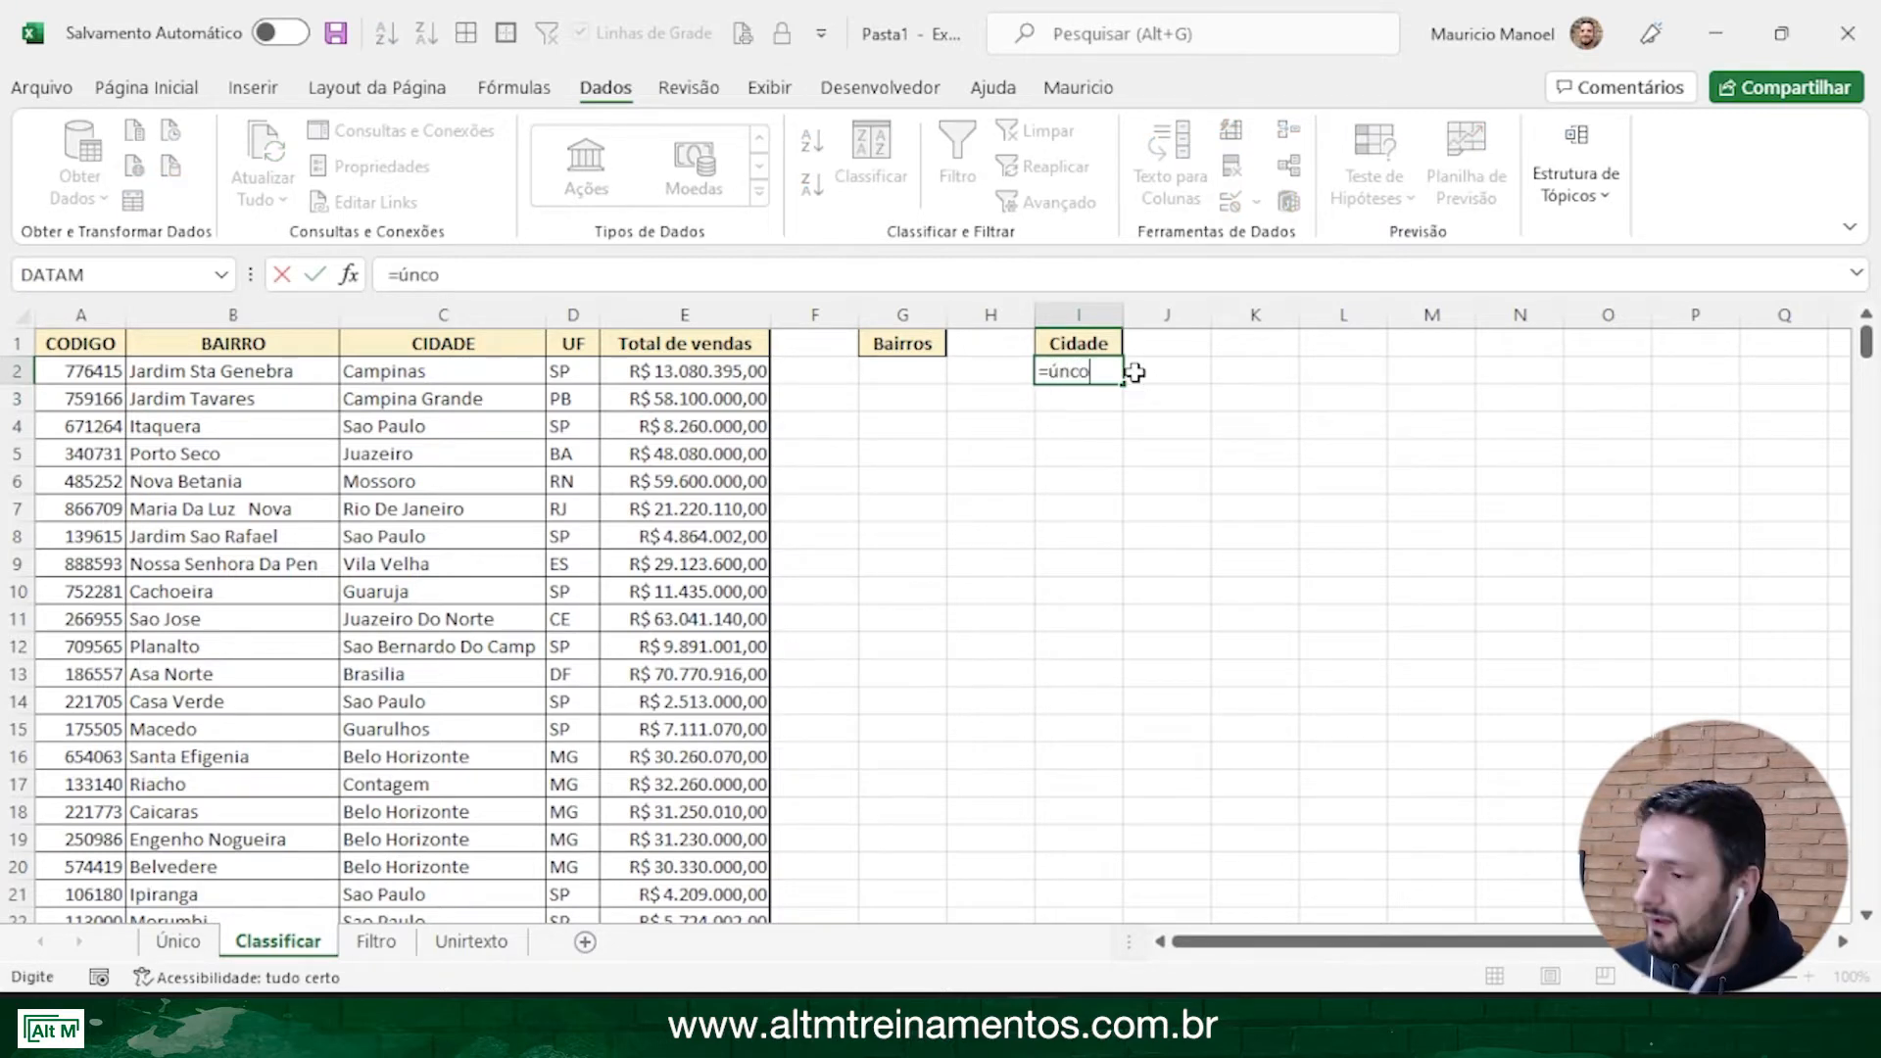
key(BackSpace)
key(BackSpace)
text(i)
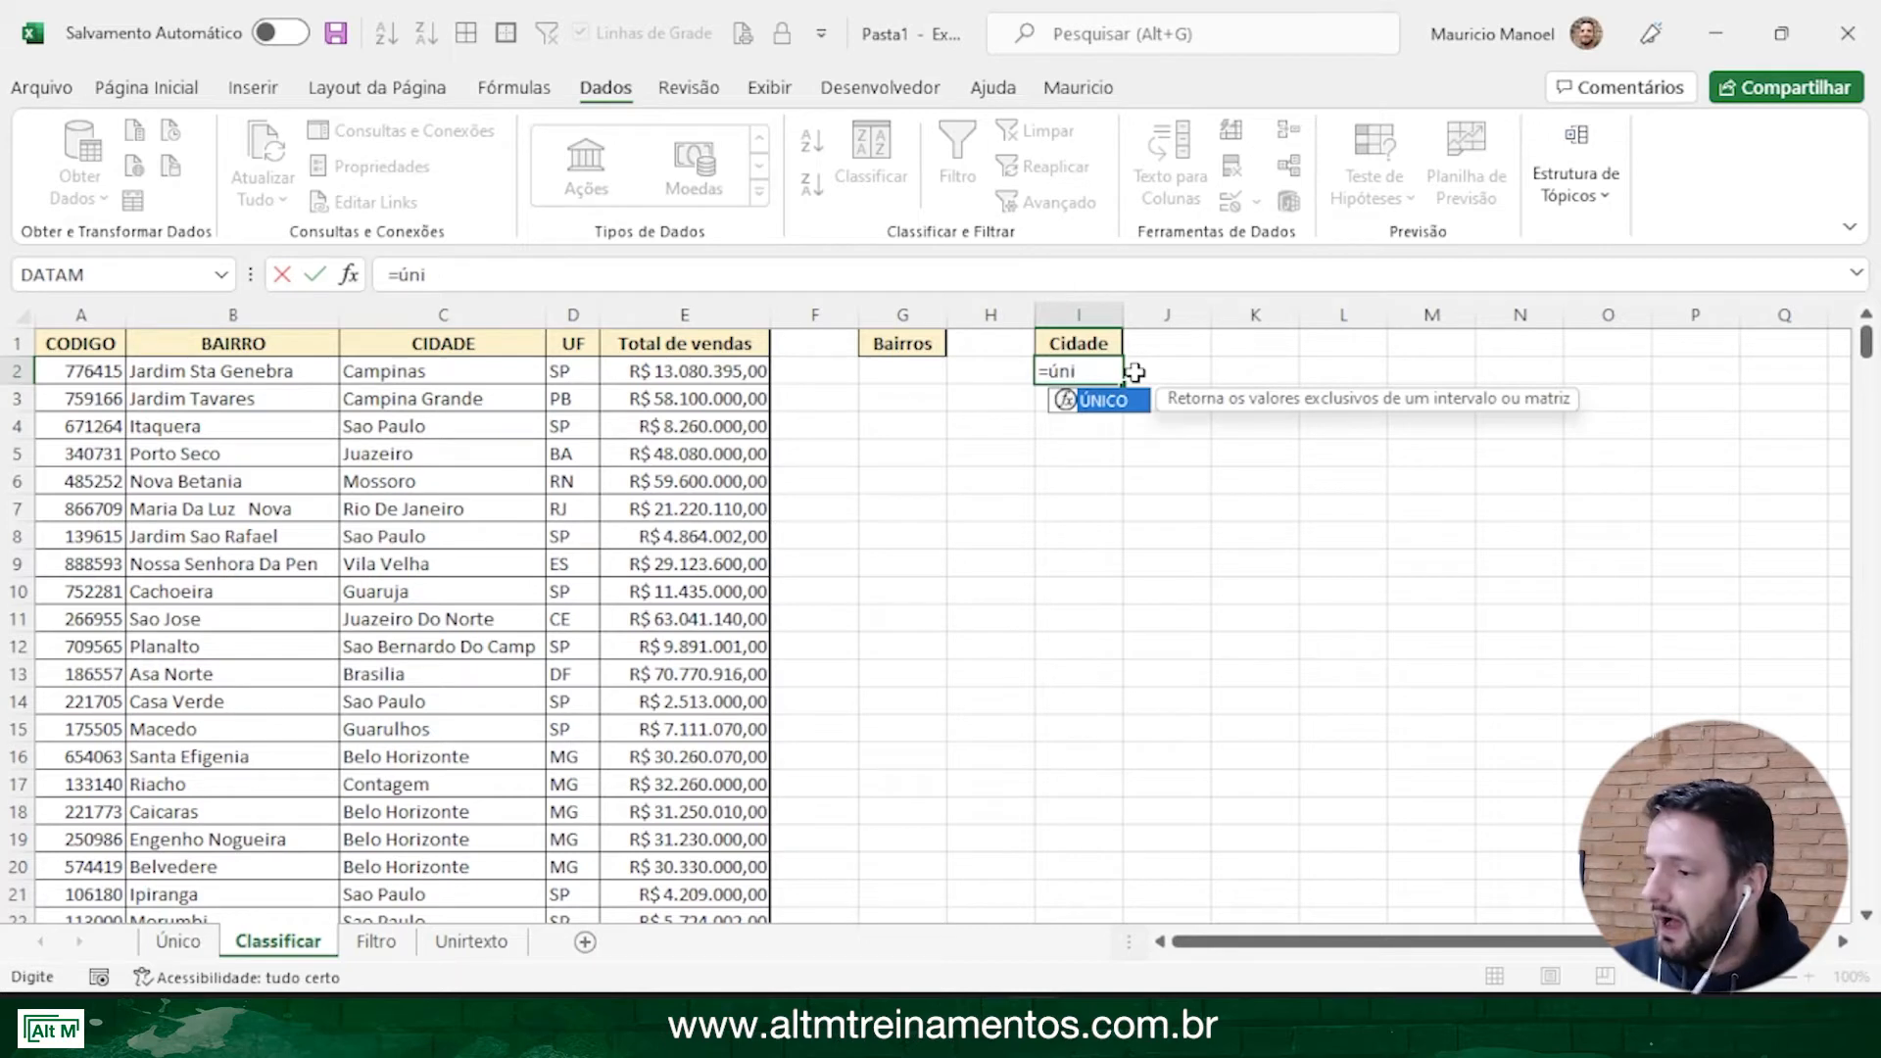
key(Tab)
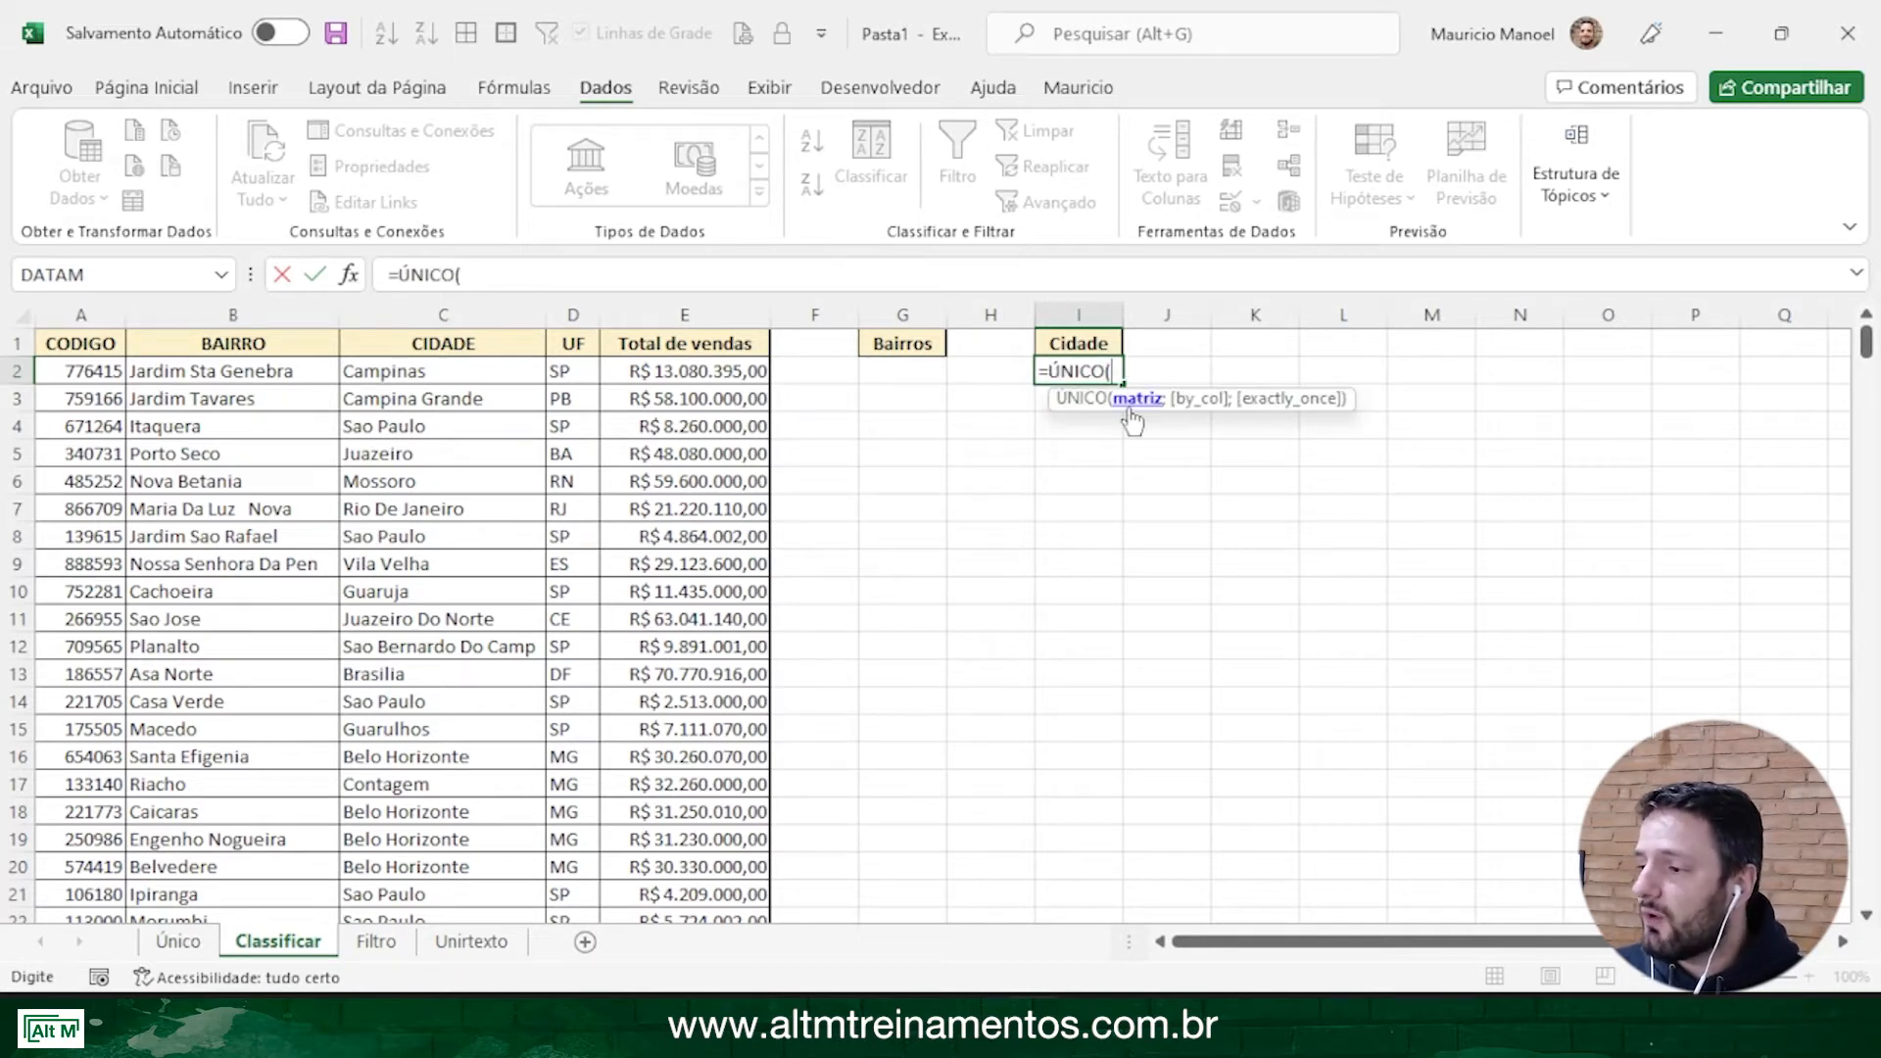
click(477, 377)
drag(477, 377, 458, 867)
scroll(879, 647, up, 20)
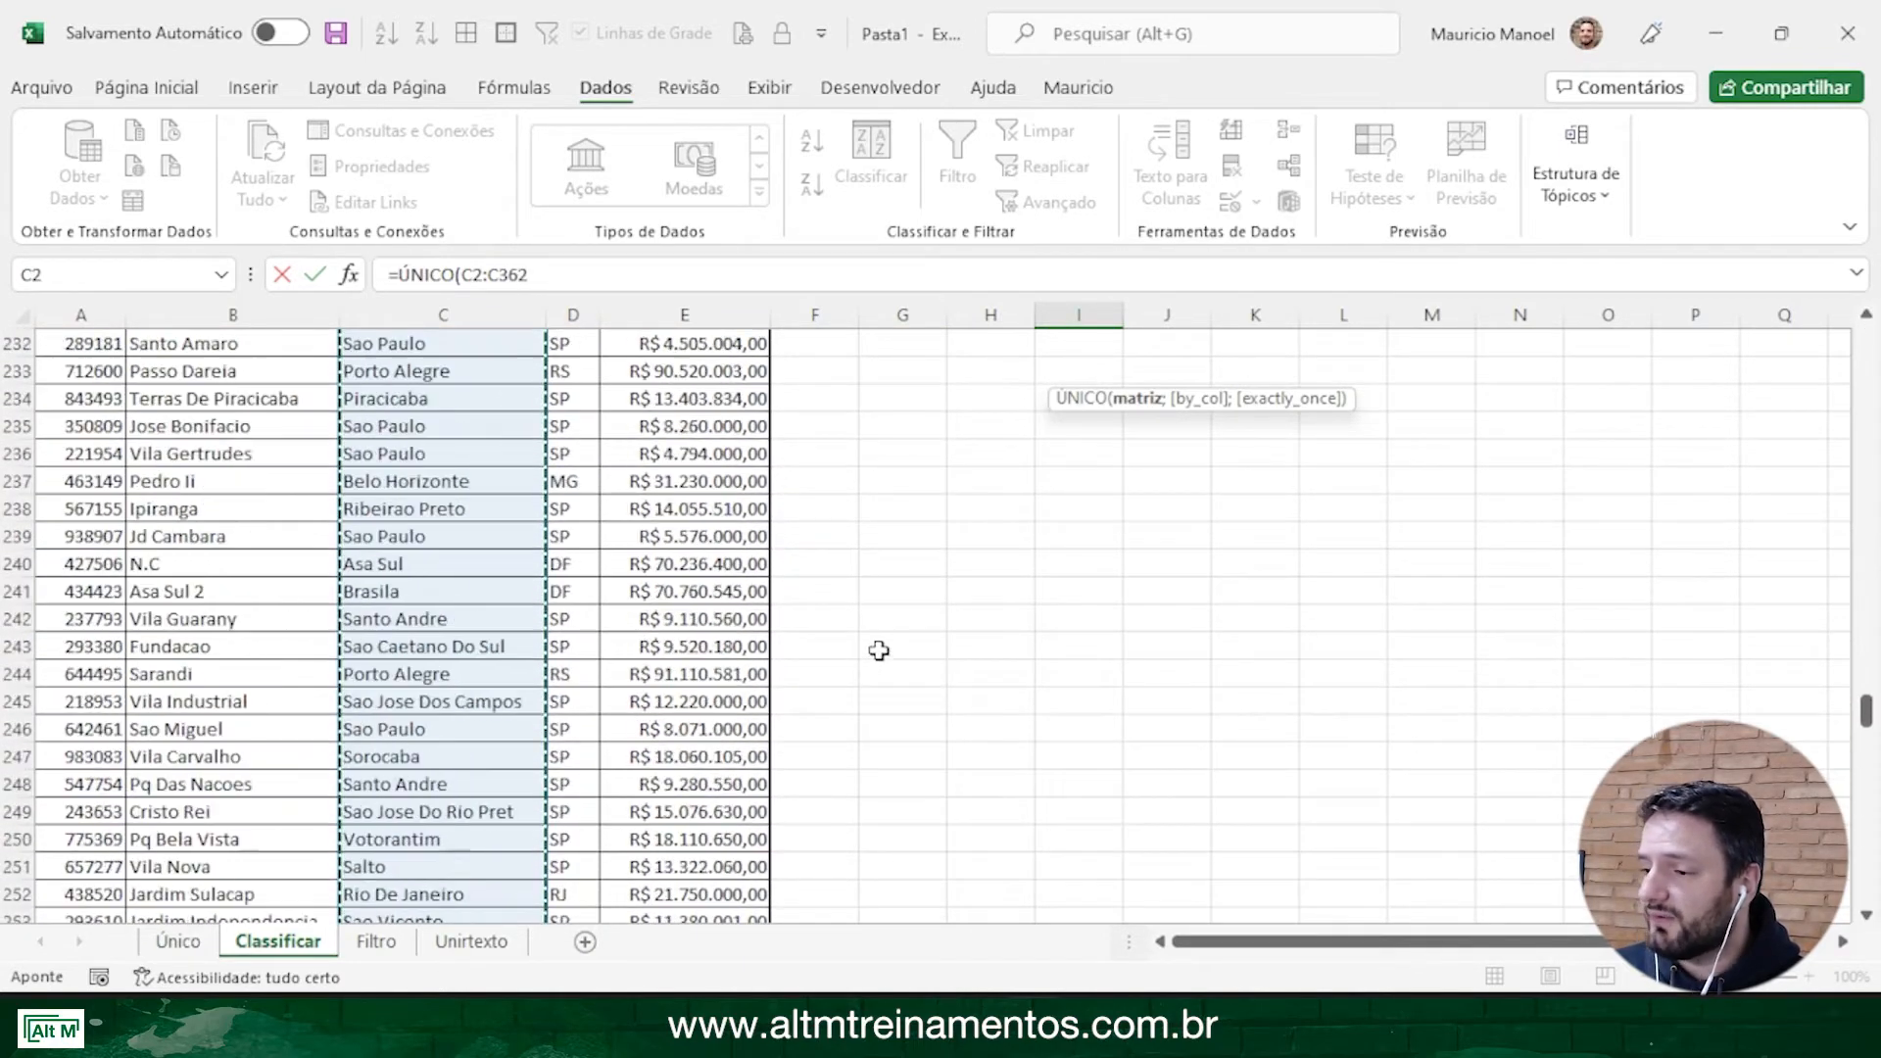
scroll(878, 647, up, 20)
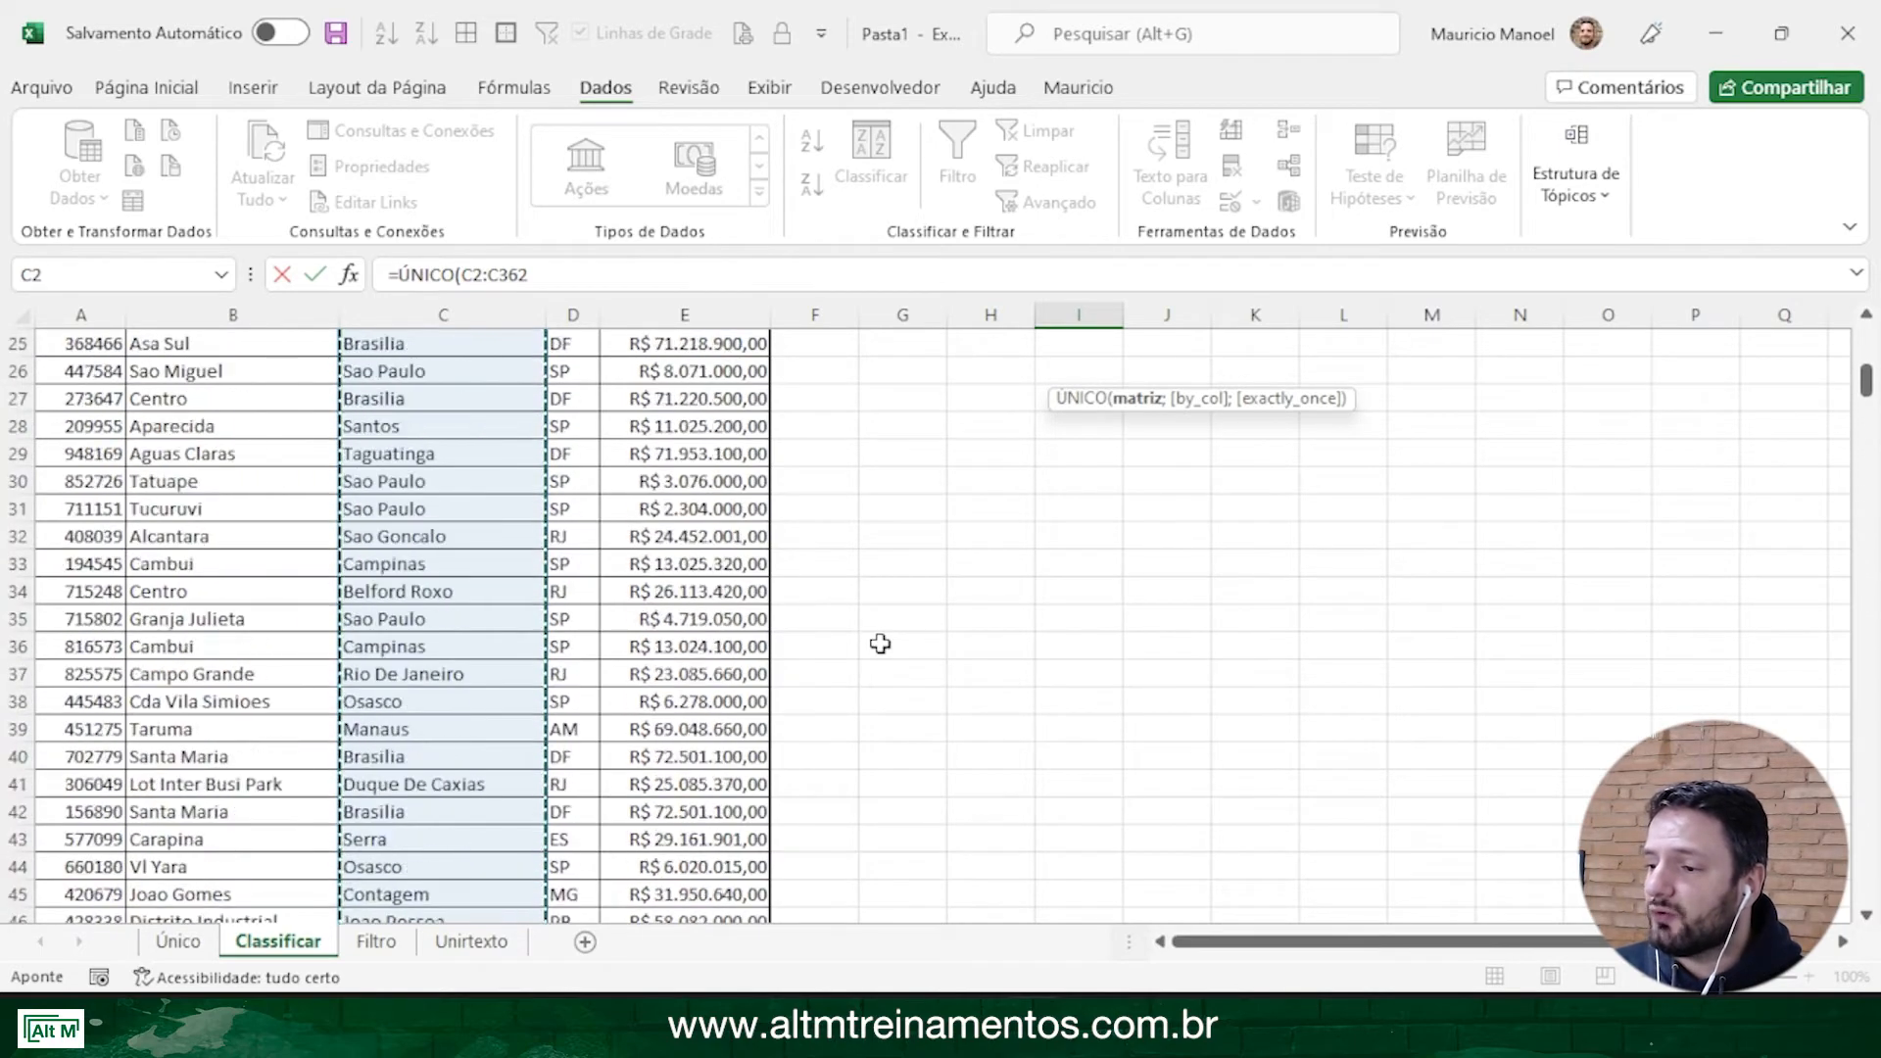
text())
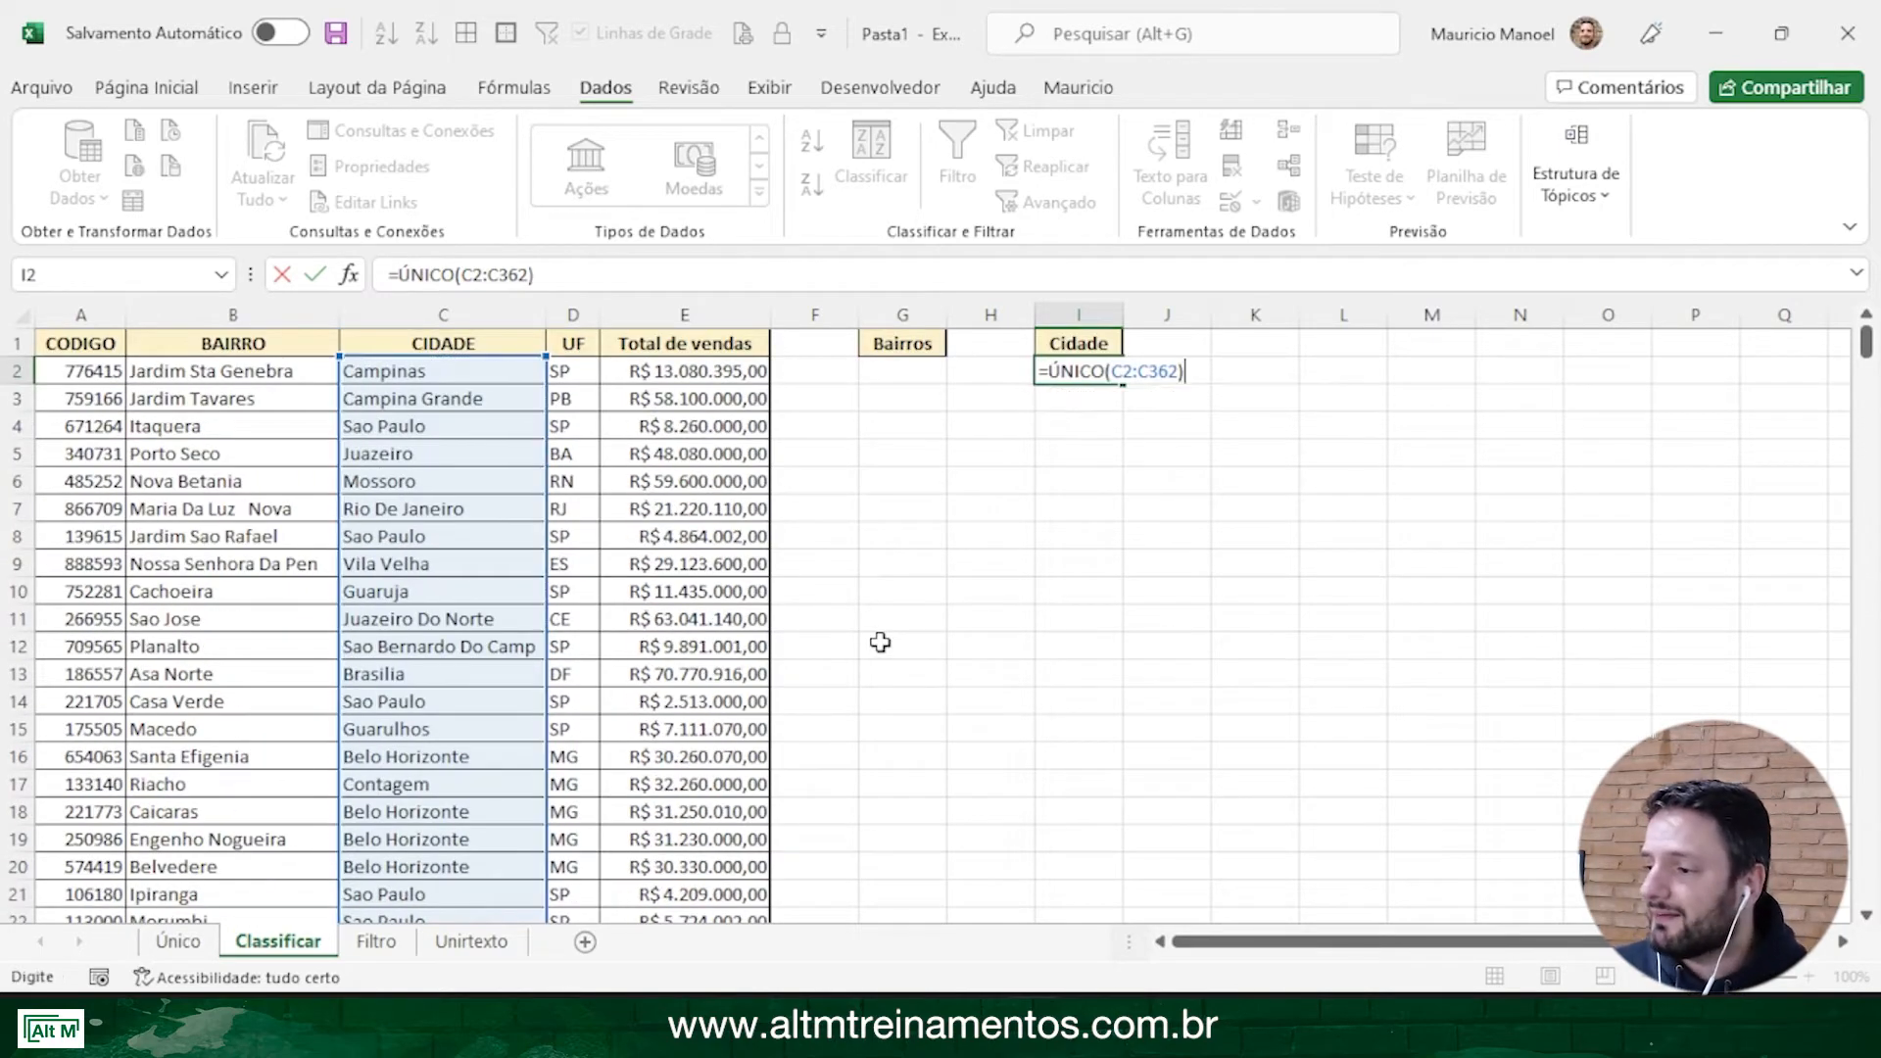
key(Return)
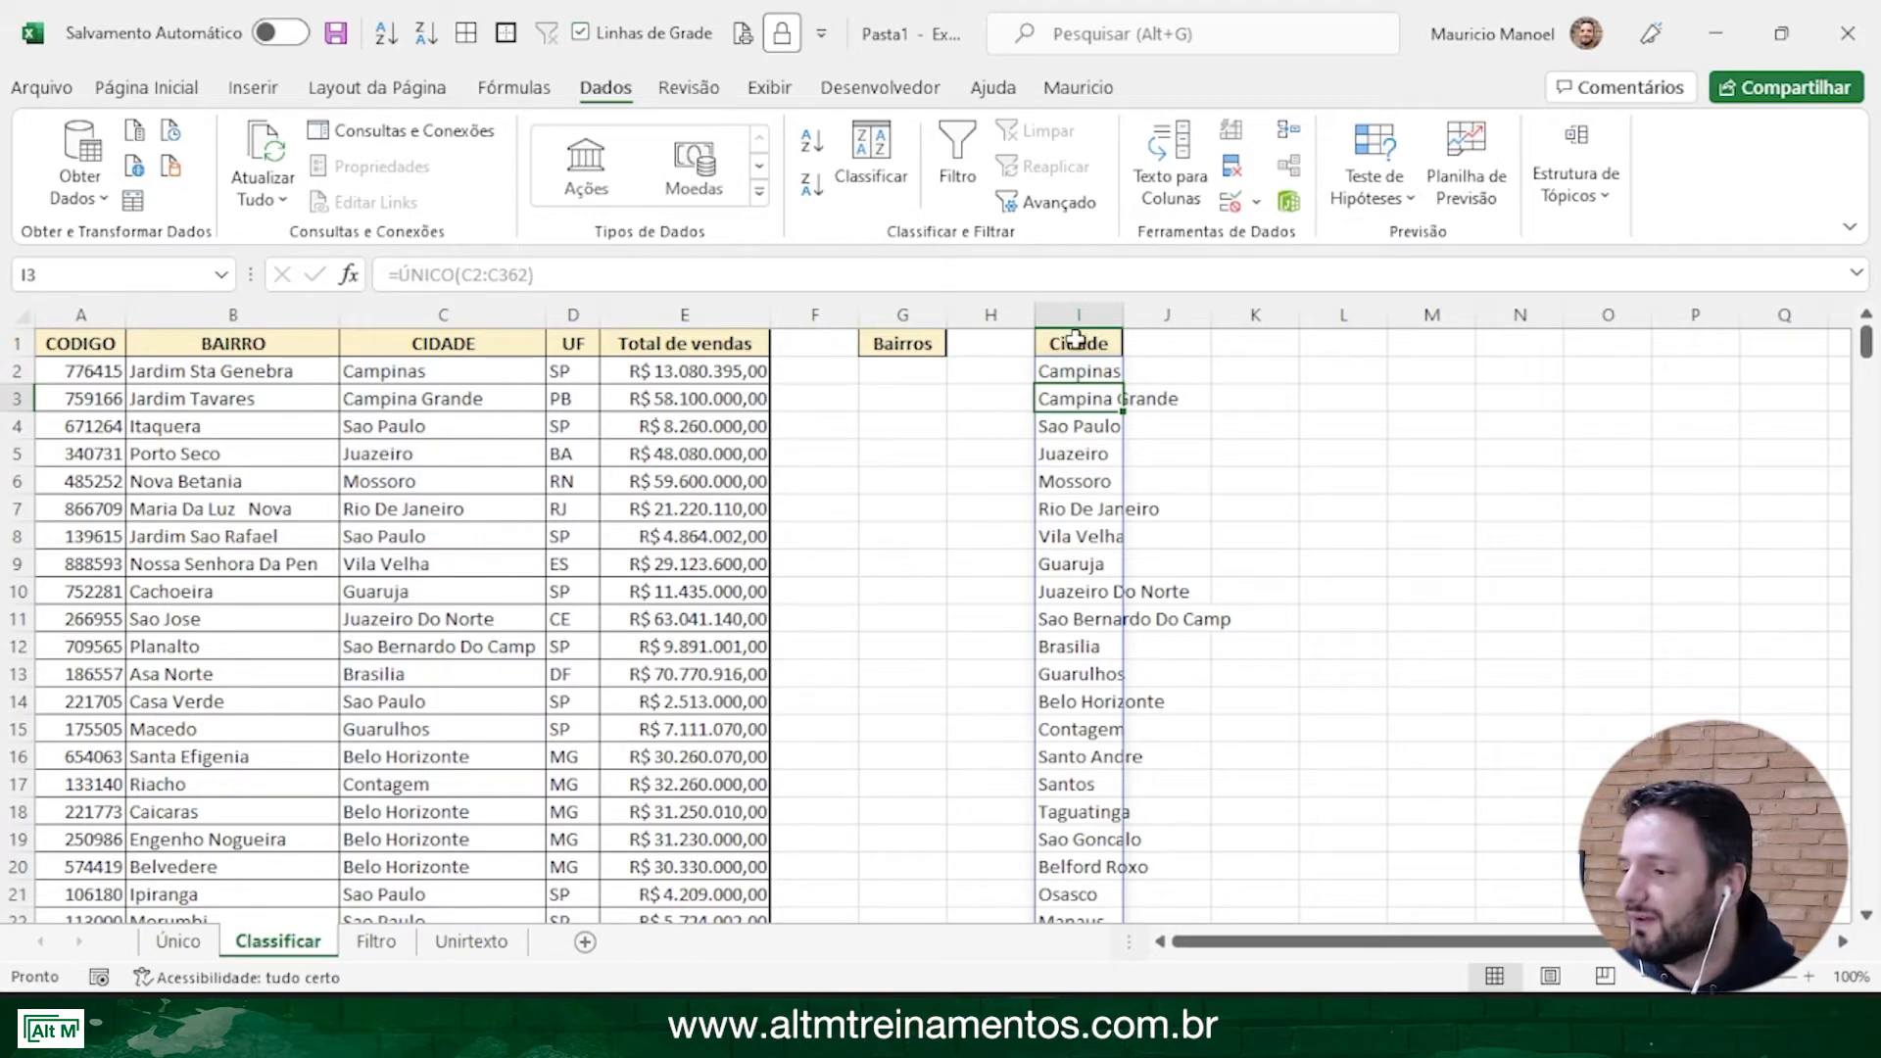
click(1076, 370)
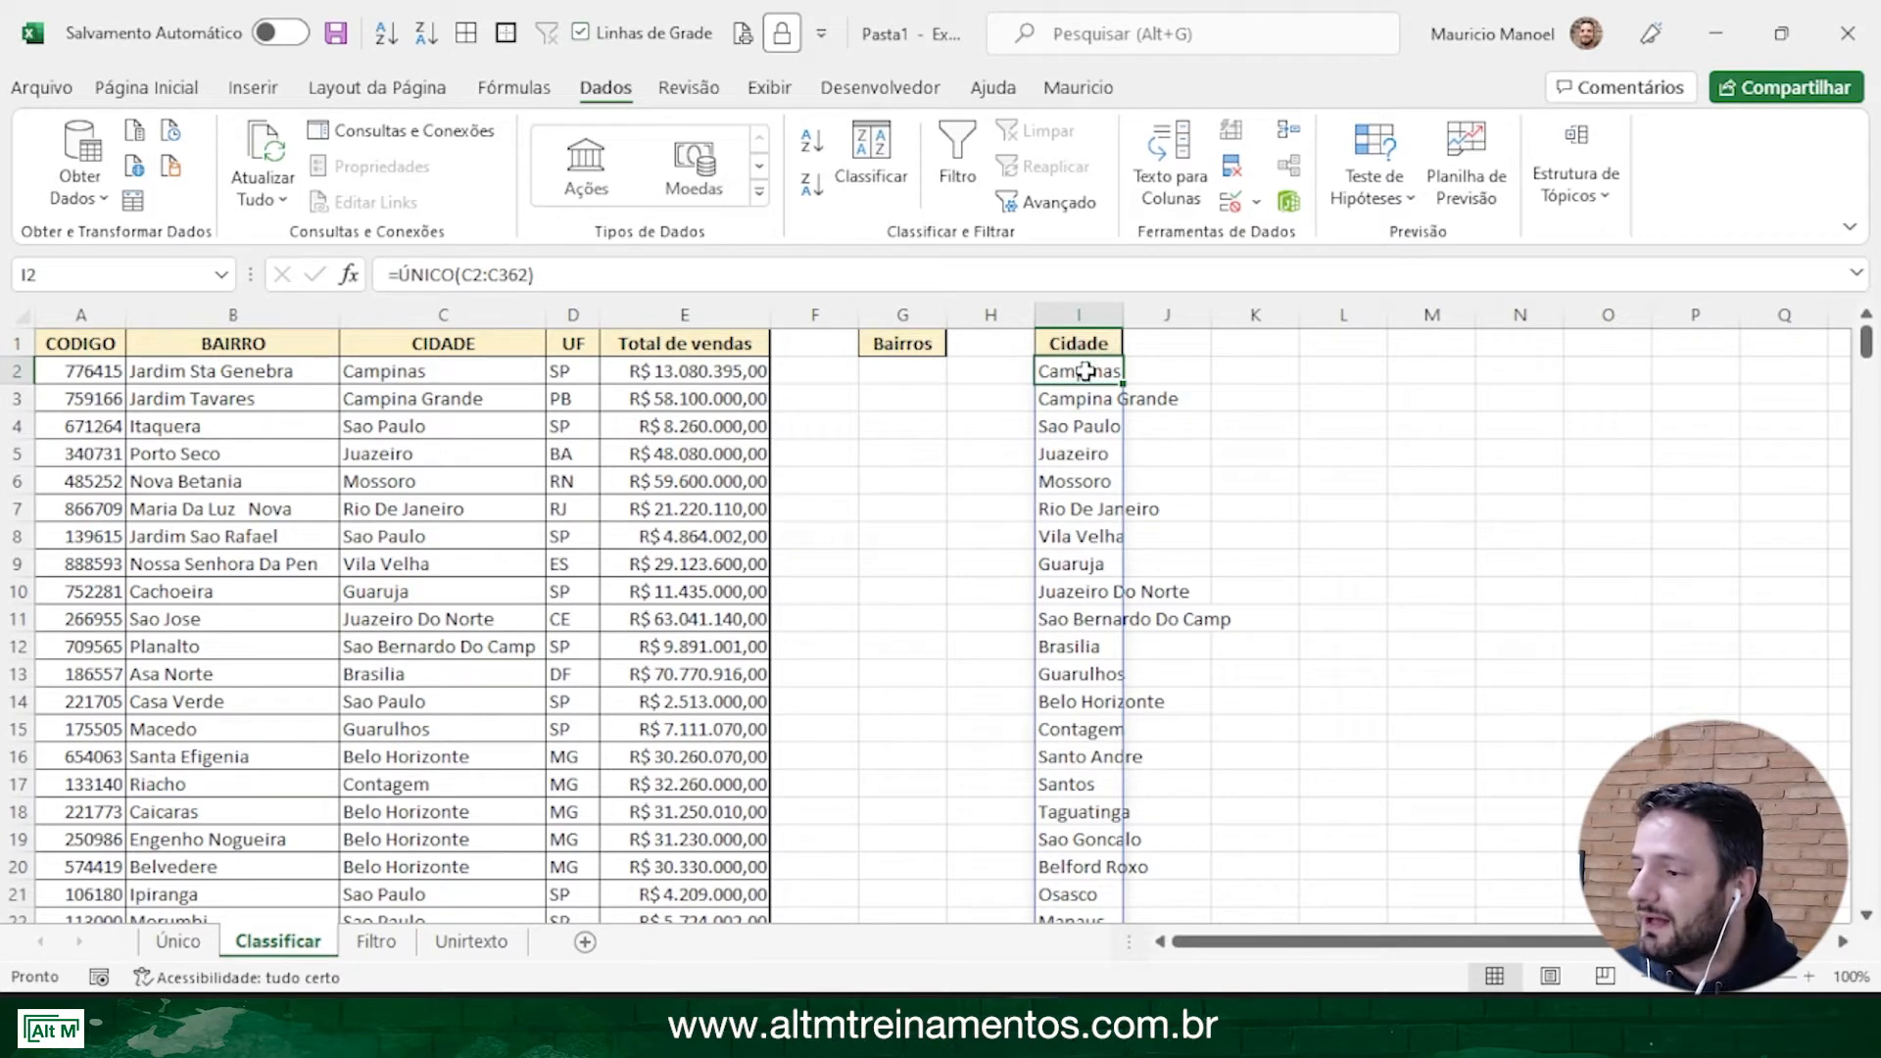
double_click(1080, 371)
key(Escape)
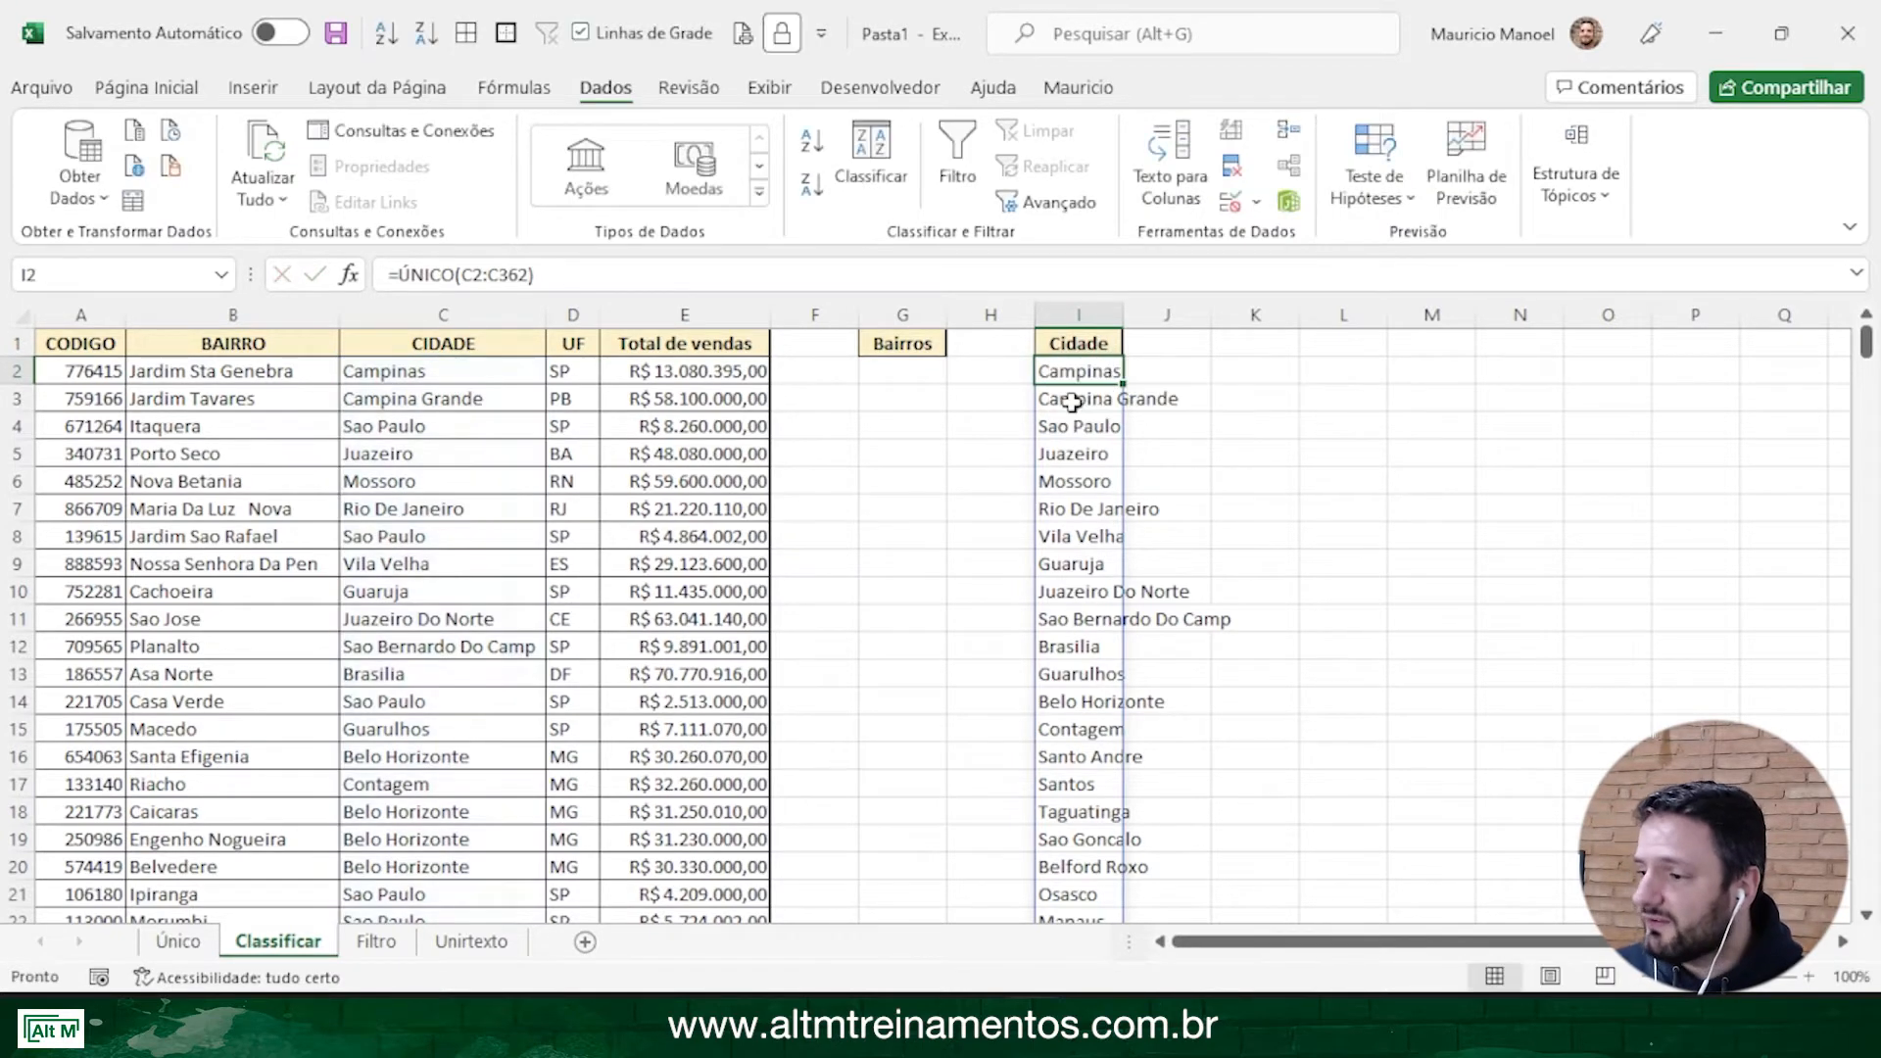
Wrap the formula in I2 as =CLASSIFICAR(ÚNICO(C2:C362)) to sort the unique cities alphabetically, and check the first entries
ctrl+scroll(1873, 973, up, 7)
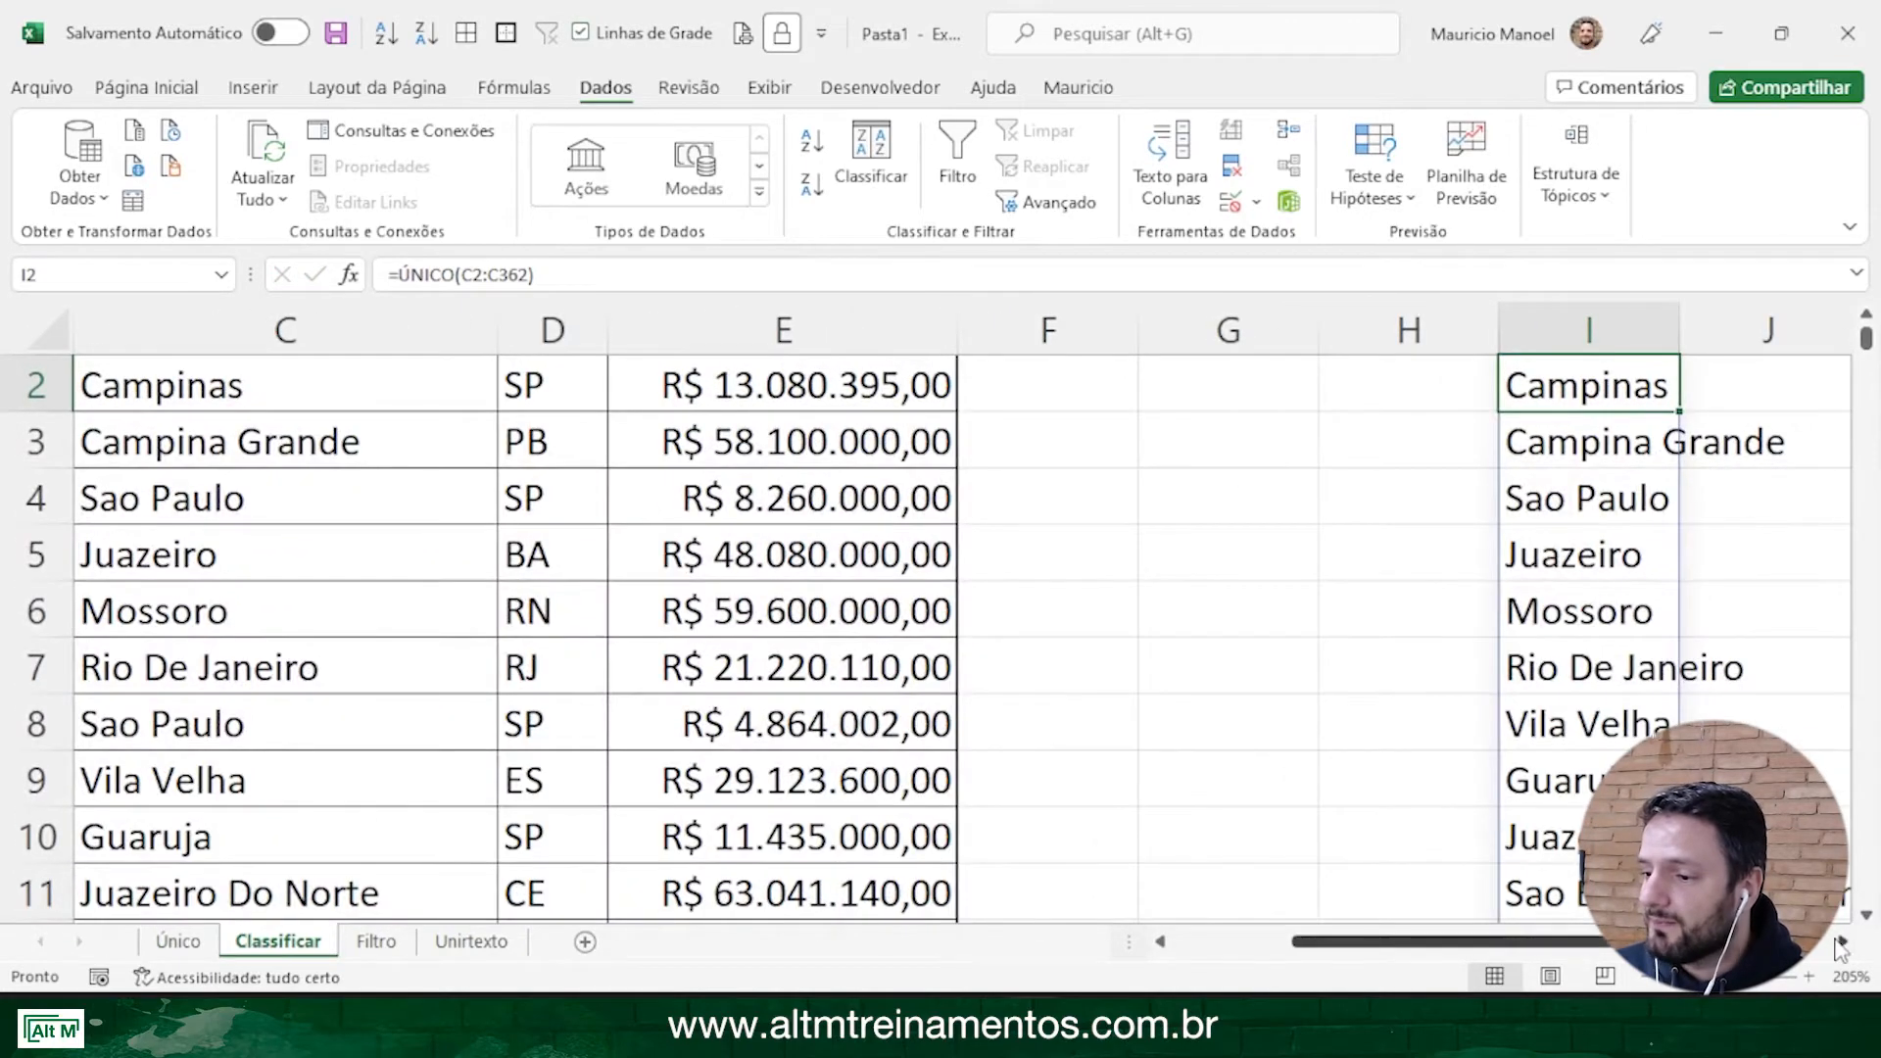
scroll(1188, 651, right, 4)
double_click(559, 384)
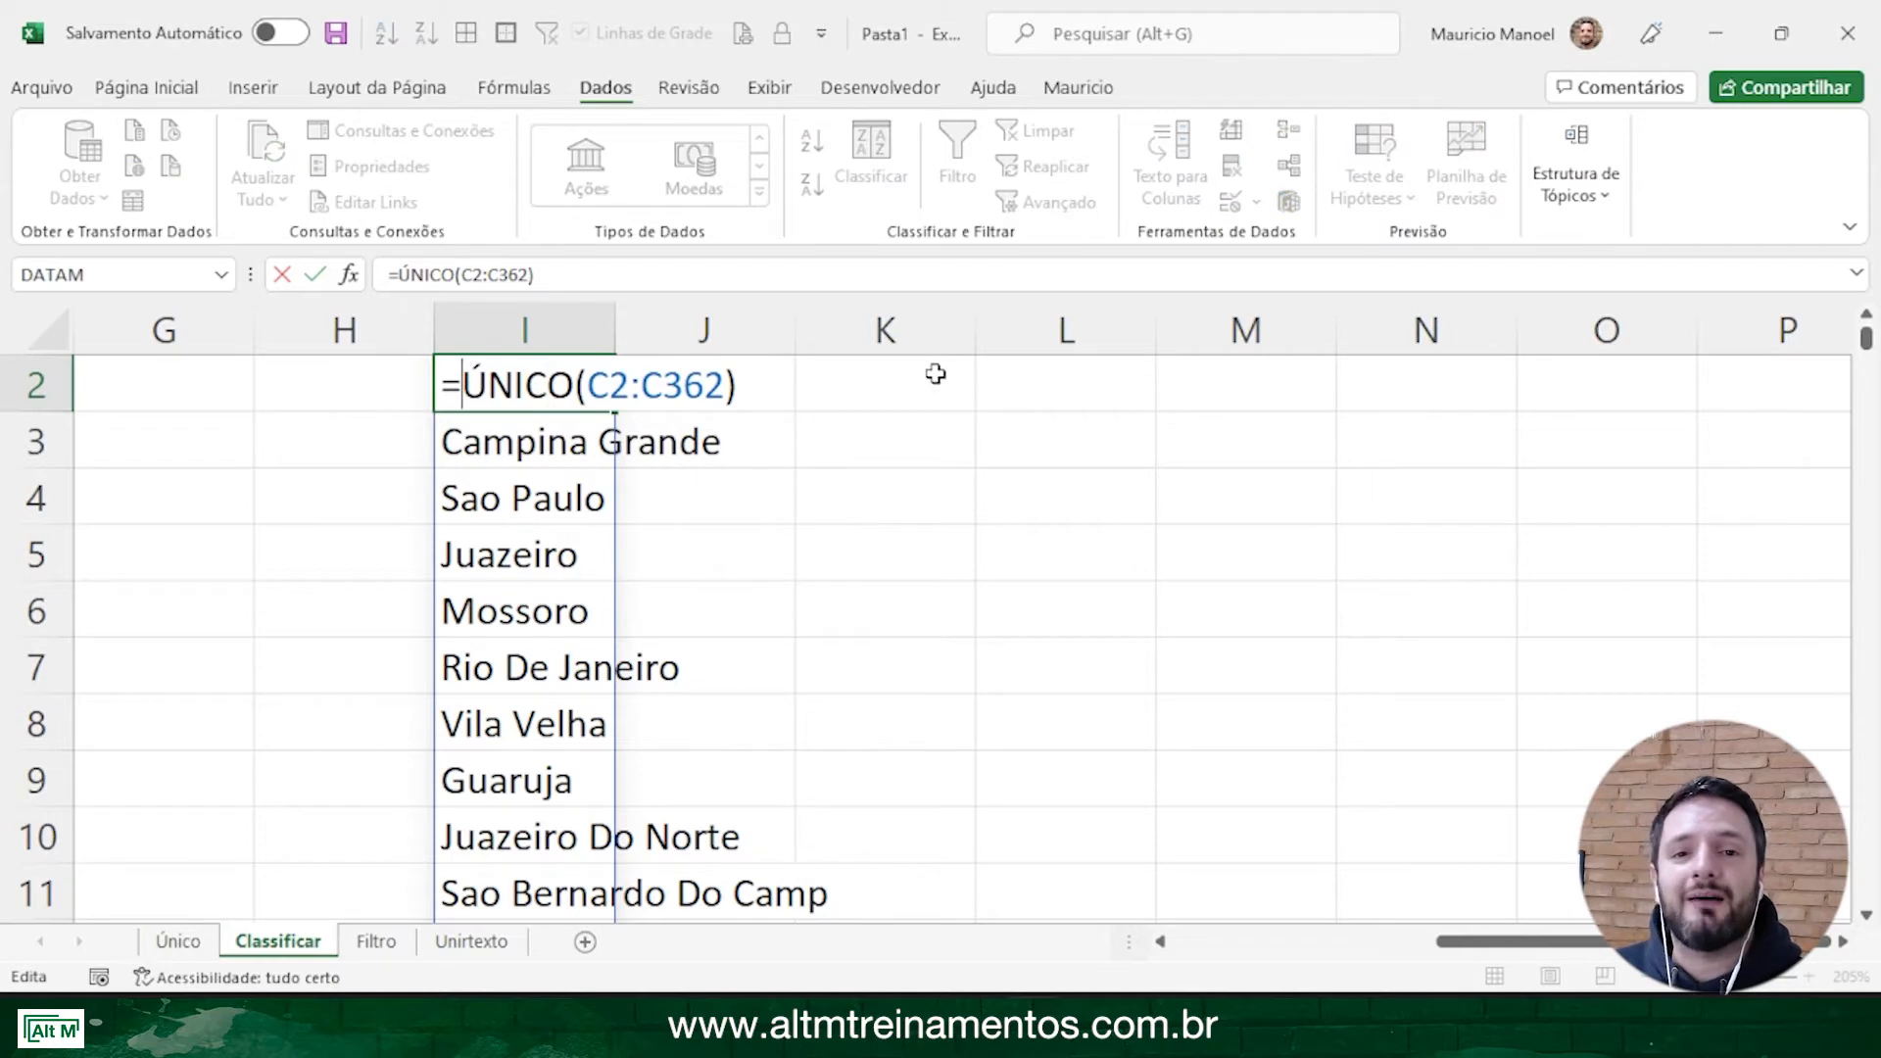
text(cla)
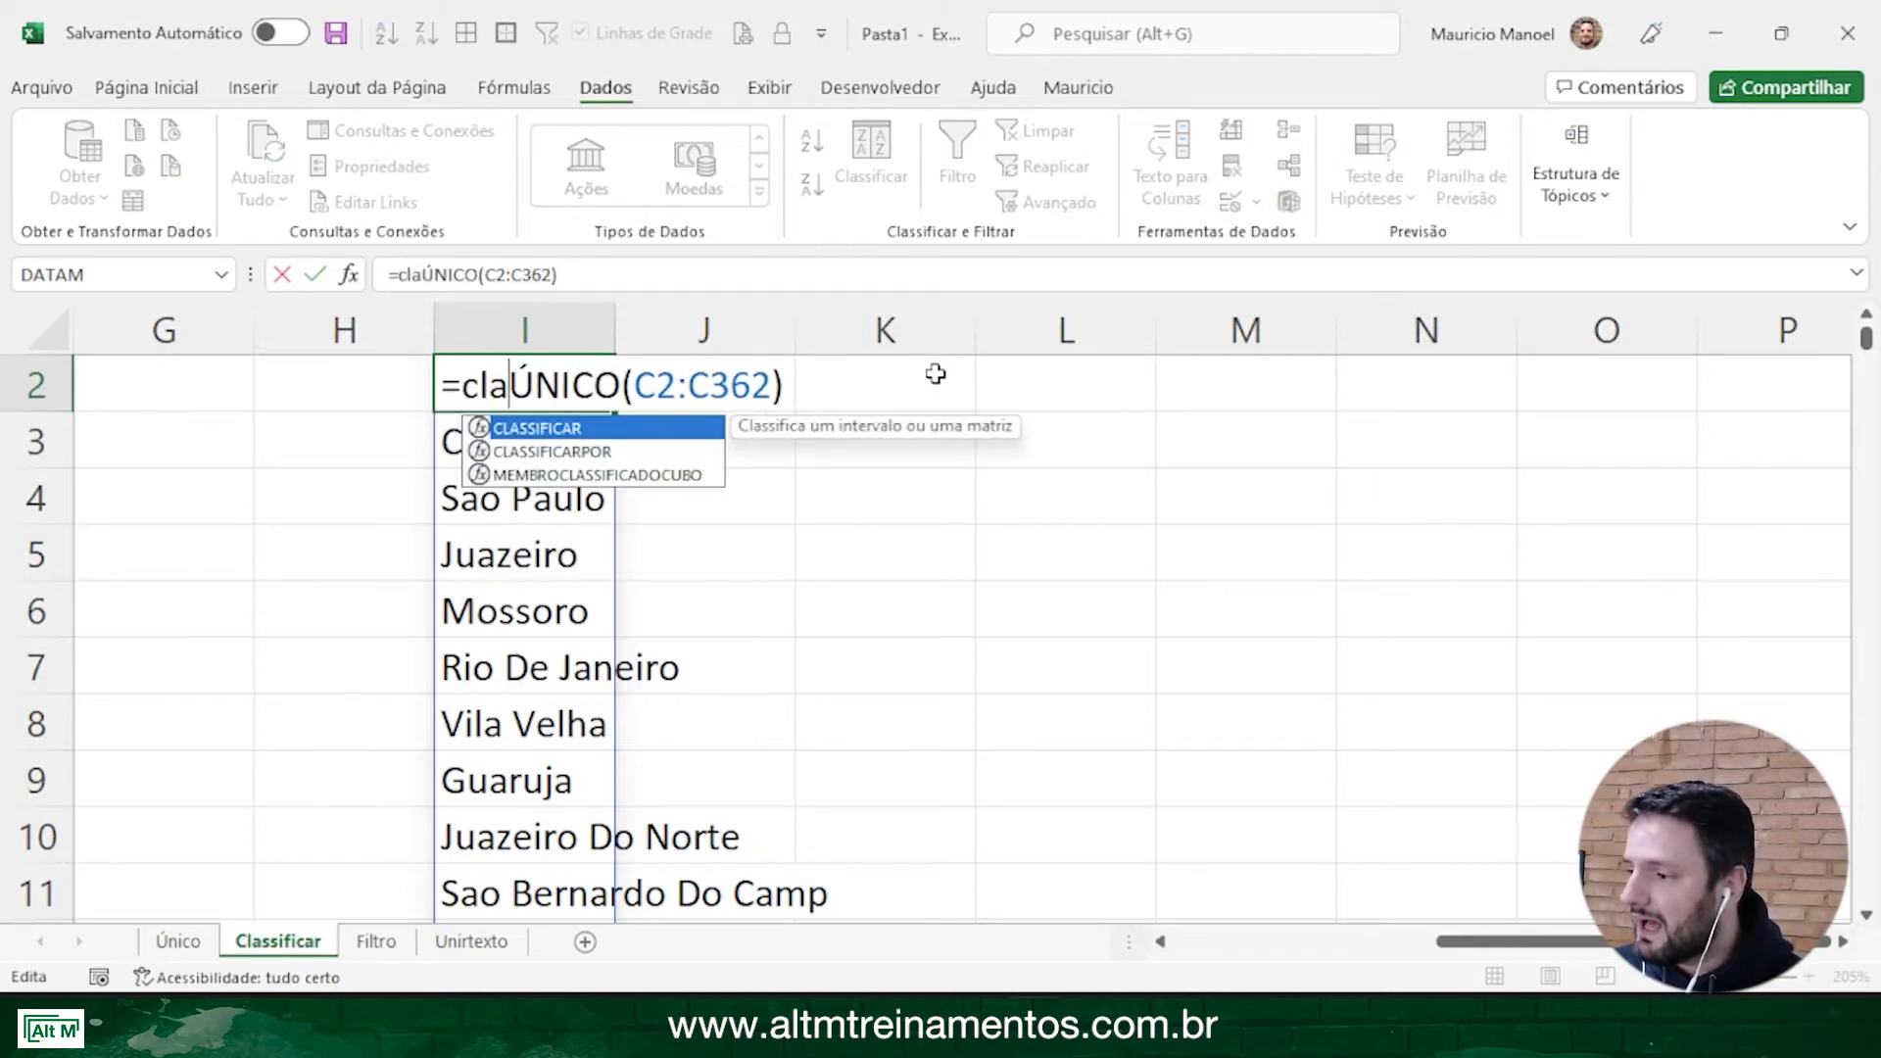
text(ssifica)
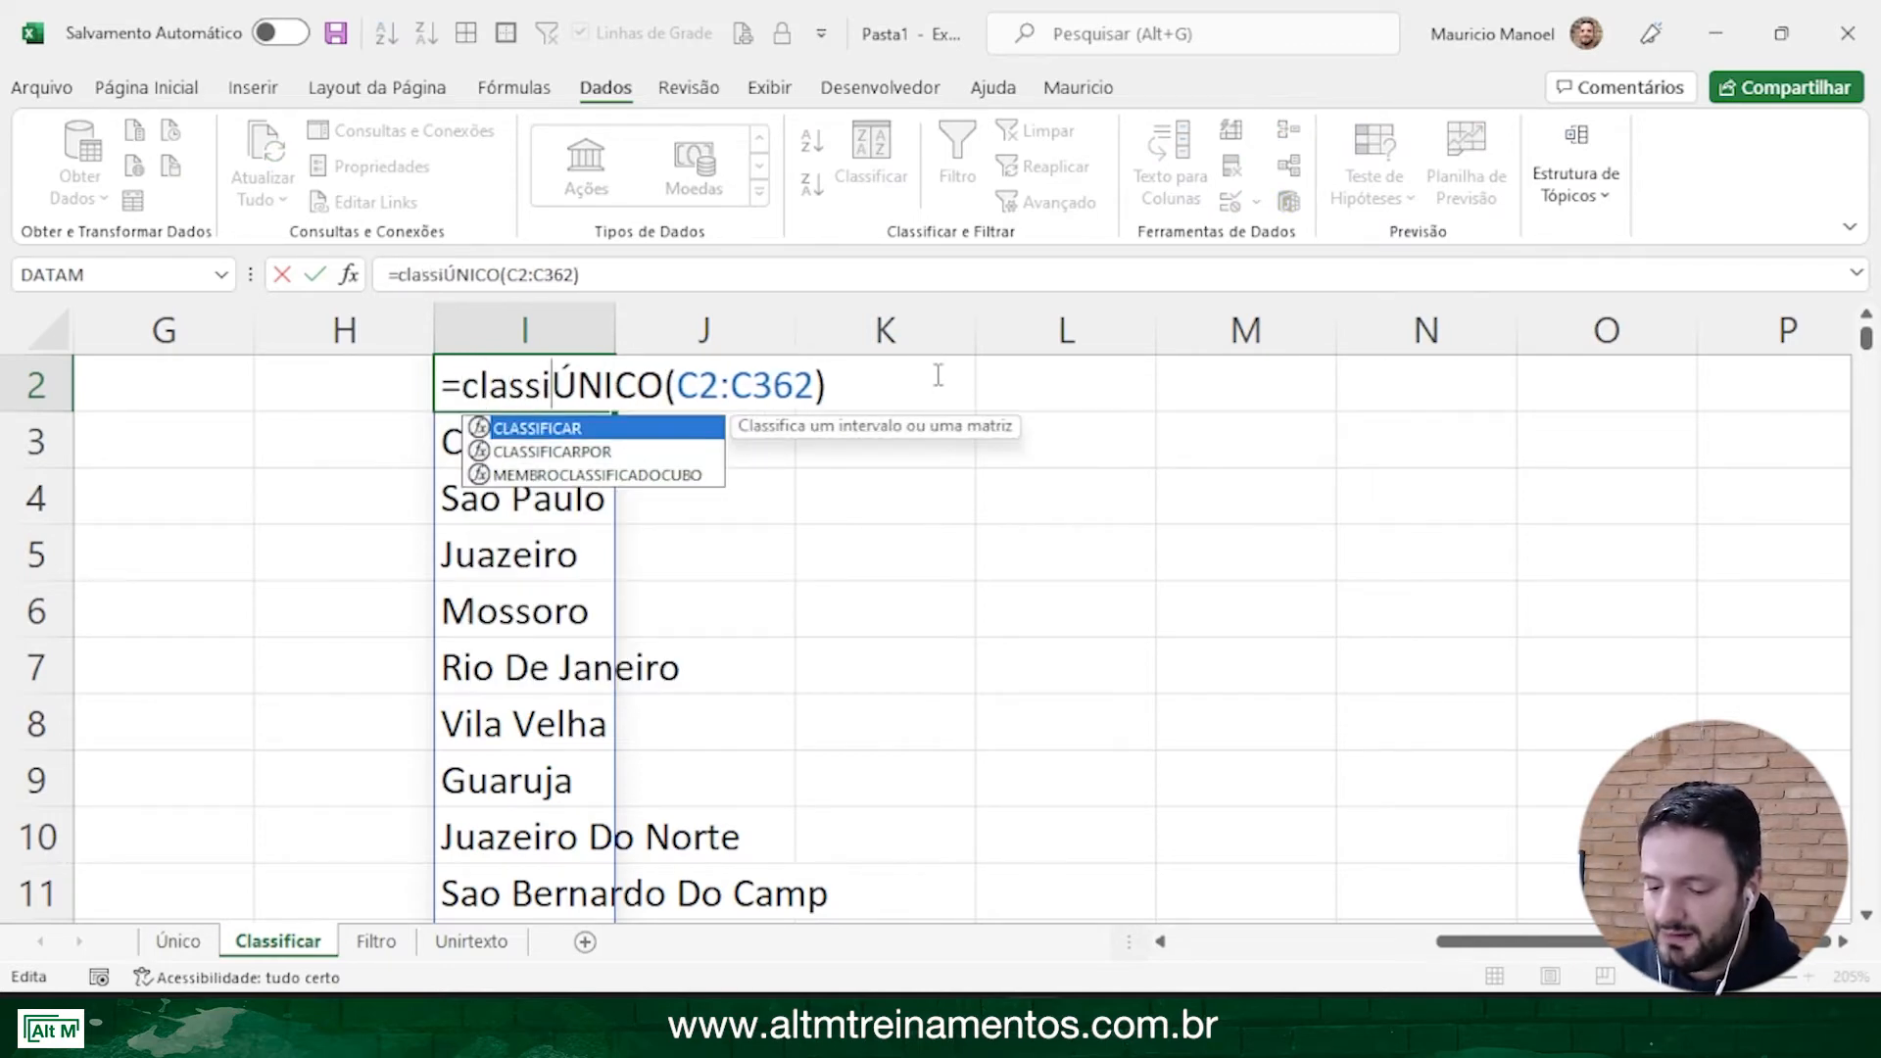
text(r()
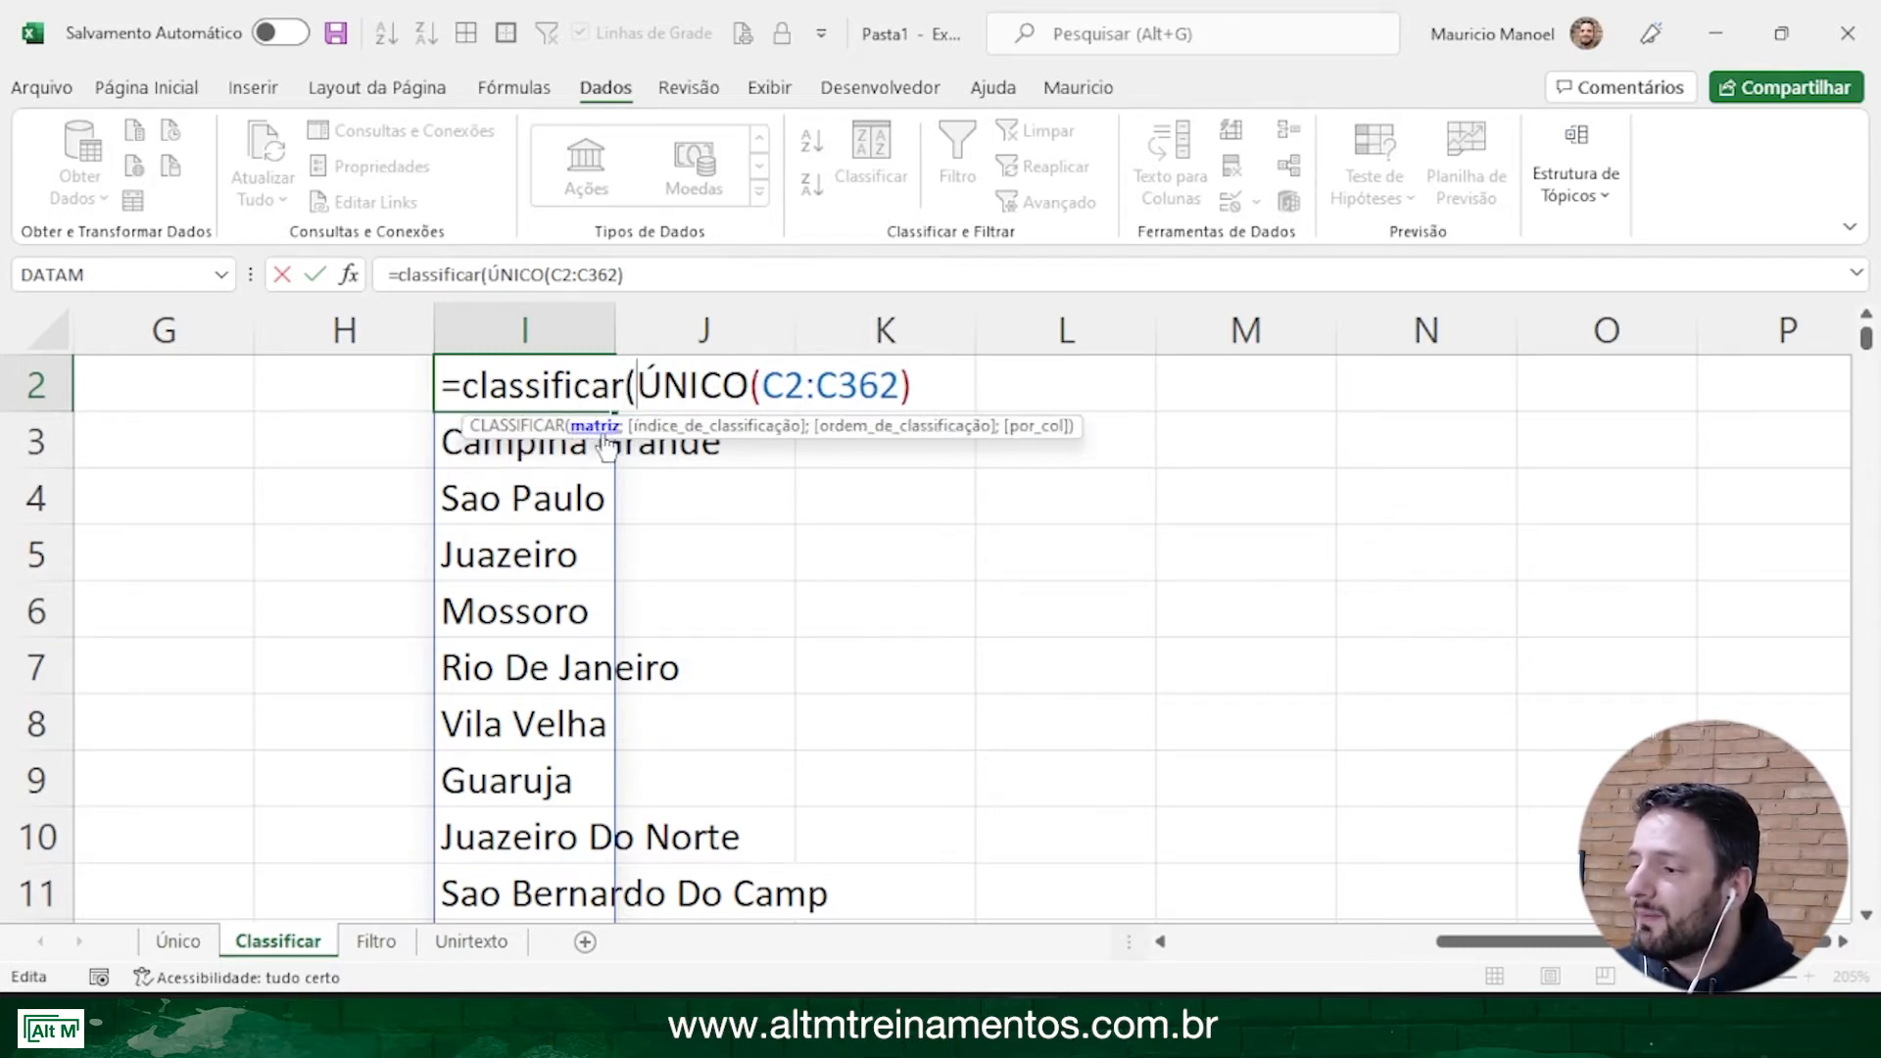
click(939, 380)
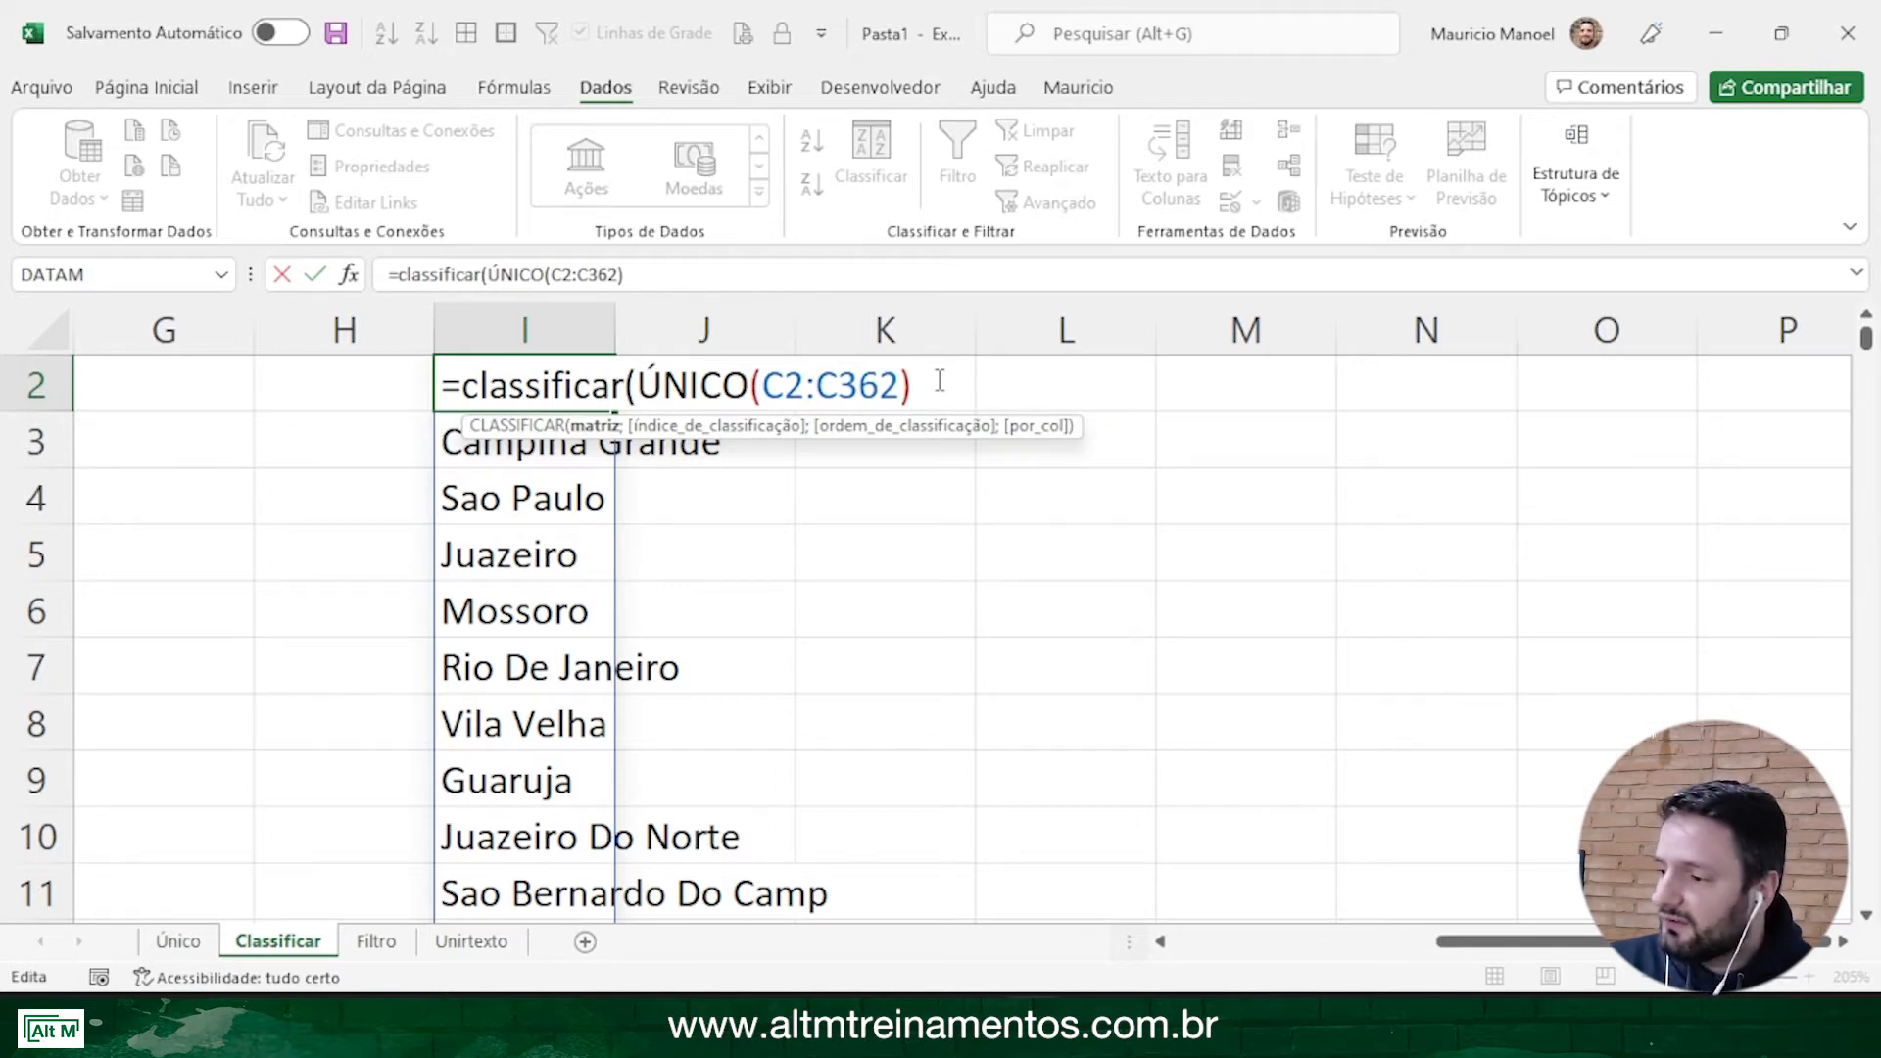
text())
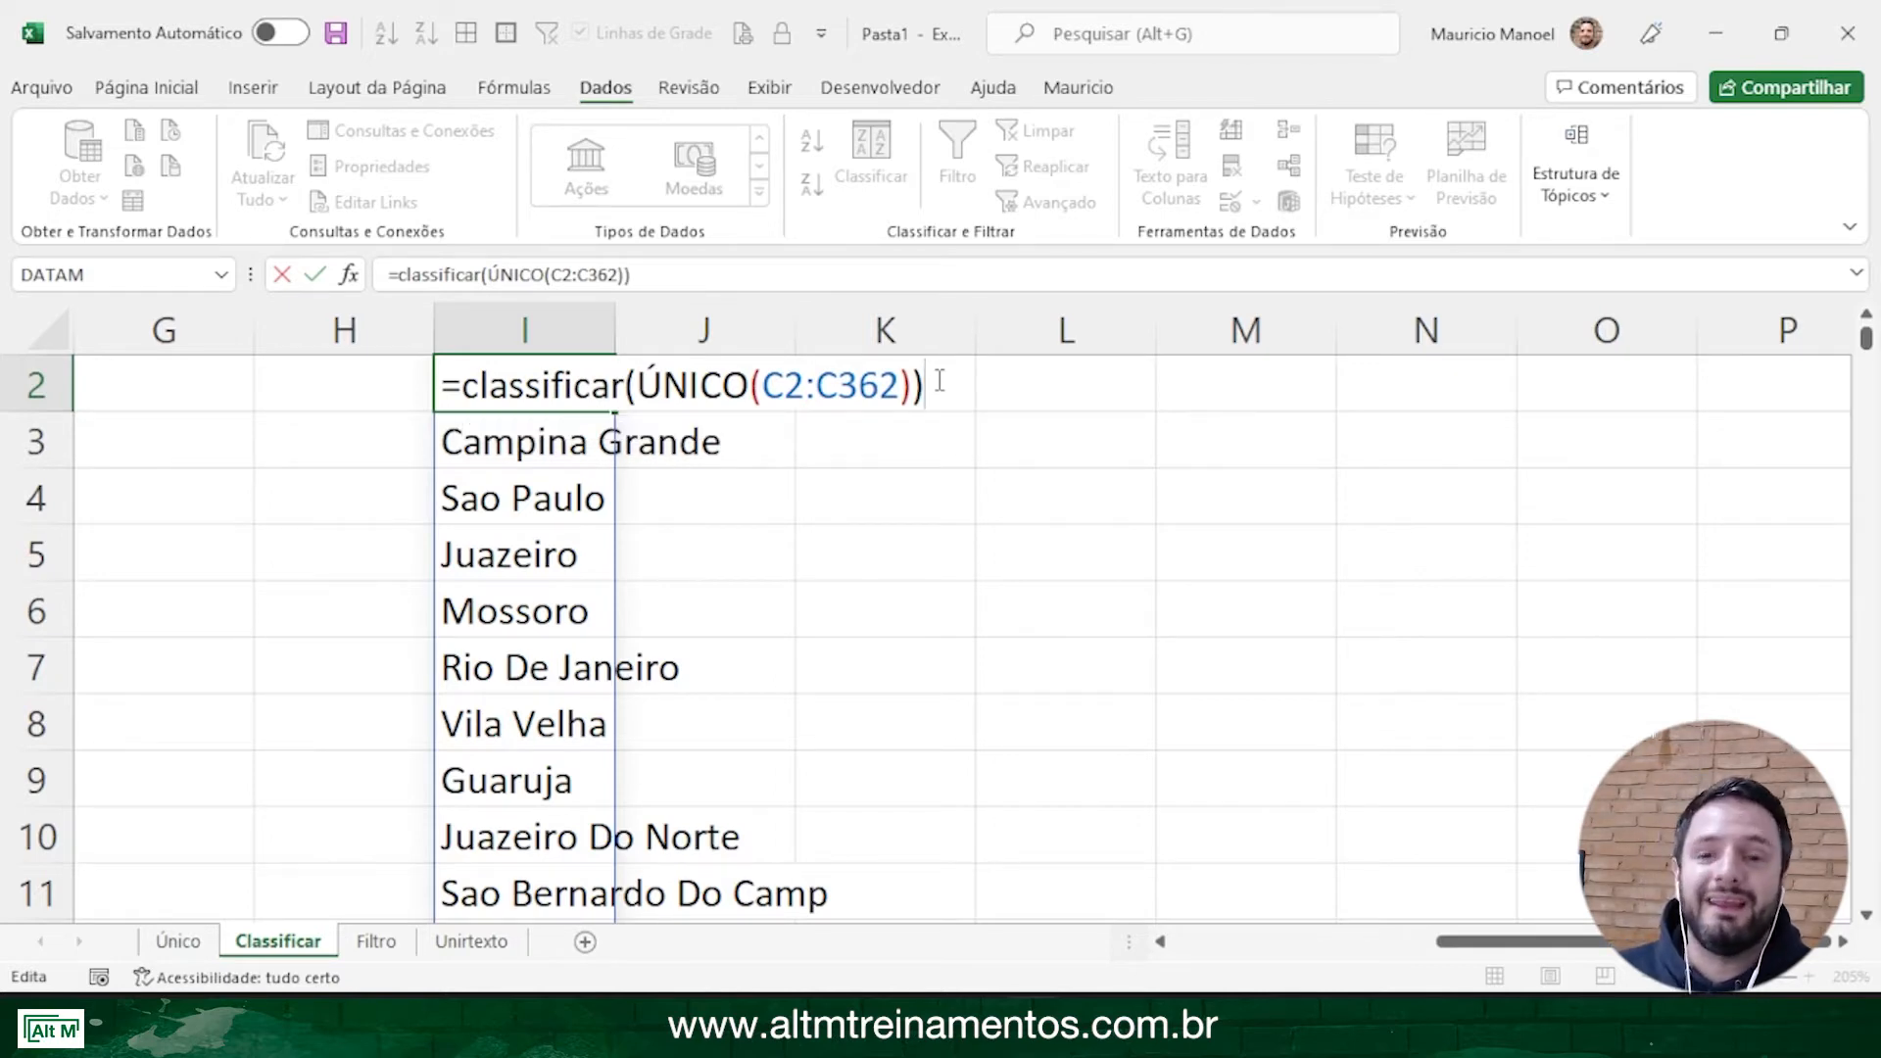
key(Return)
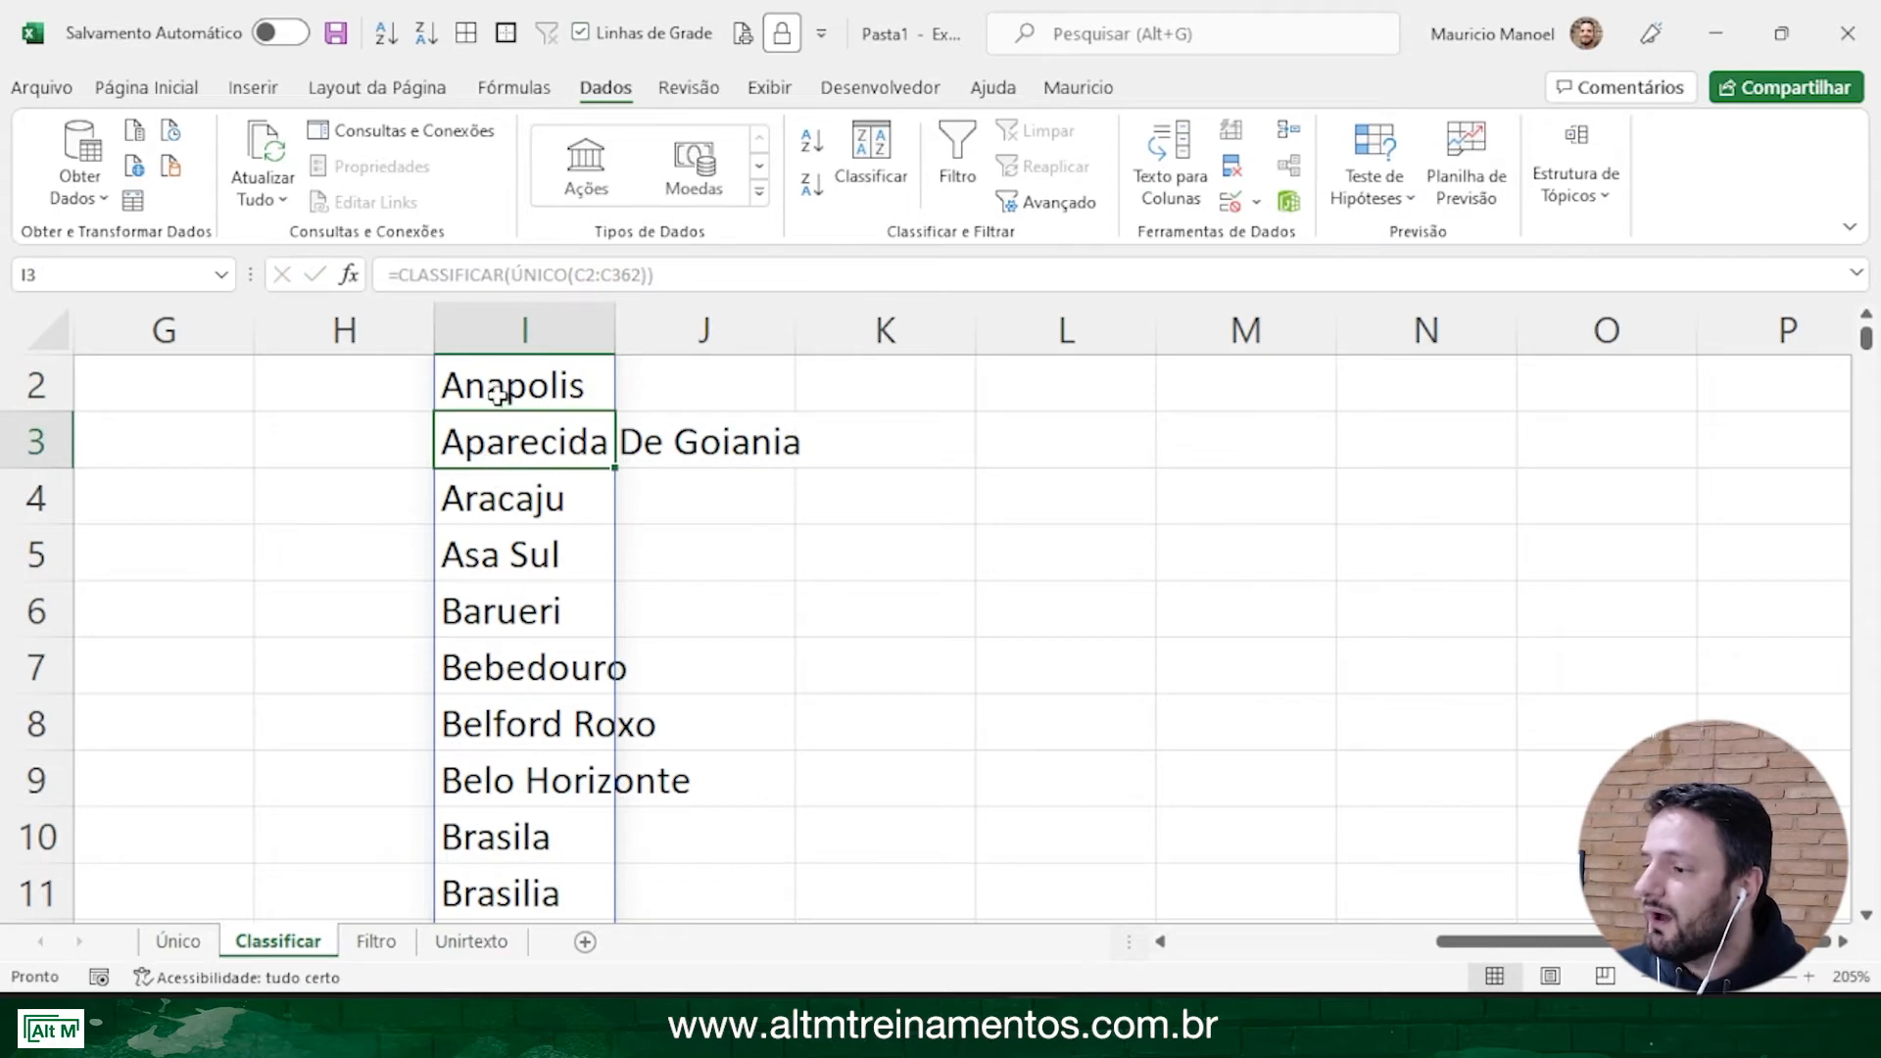
click(502, 392)
click(500, 426)
click(517, 514)
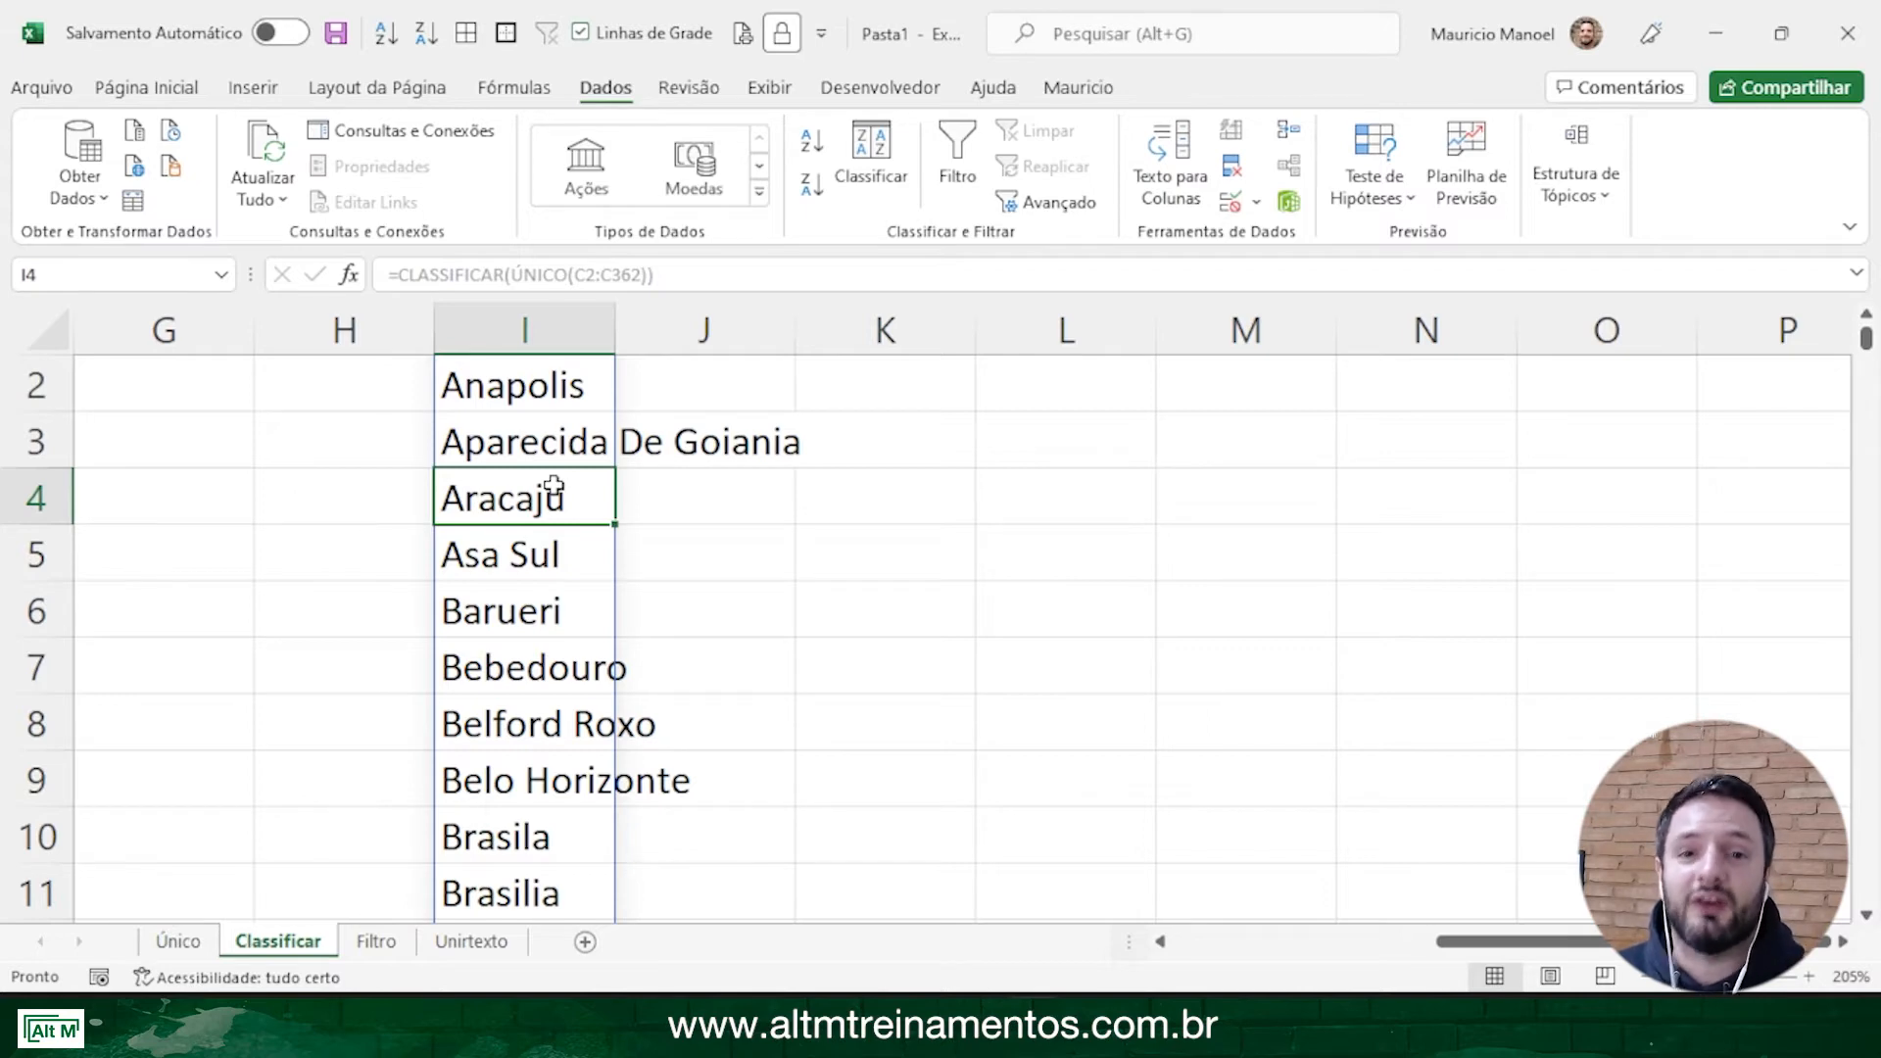
Extend the formula in I2 to =CLASSIFICAR(ÚNICO(C2:C362);), leaving the optional sort index argument empty
click(566, 380)
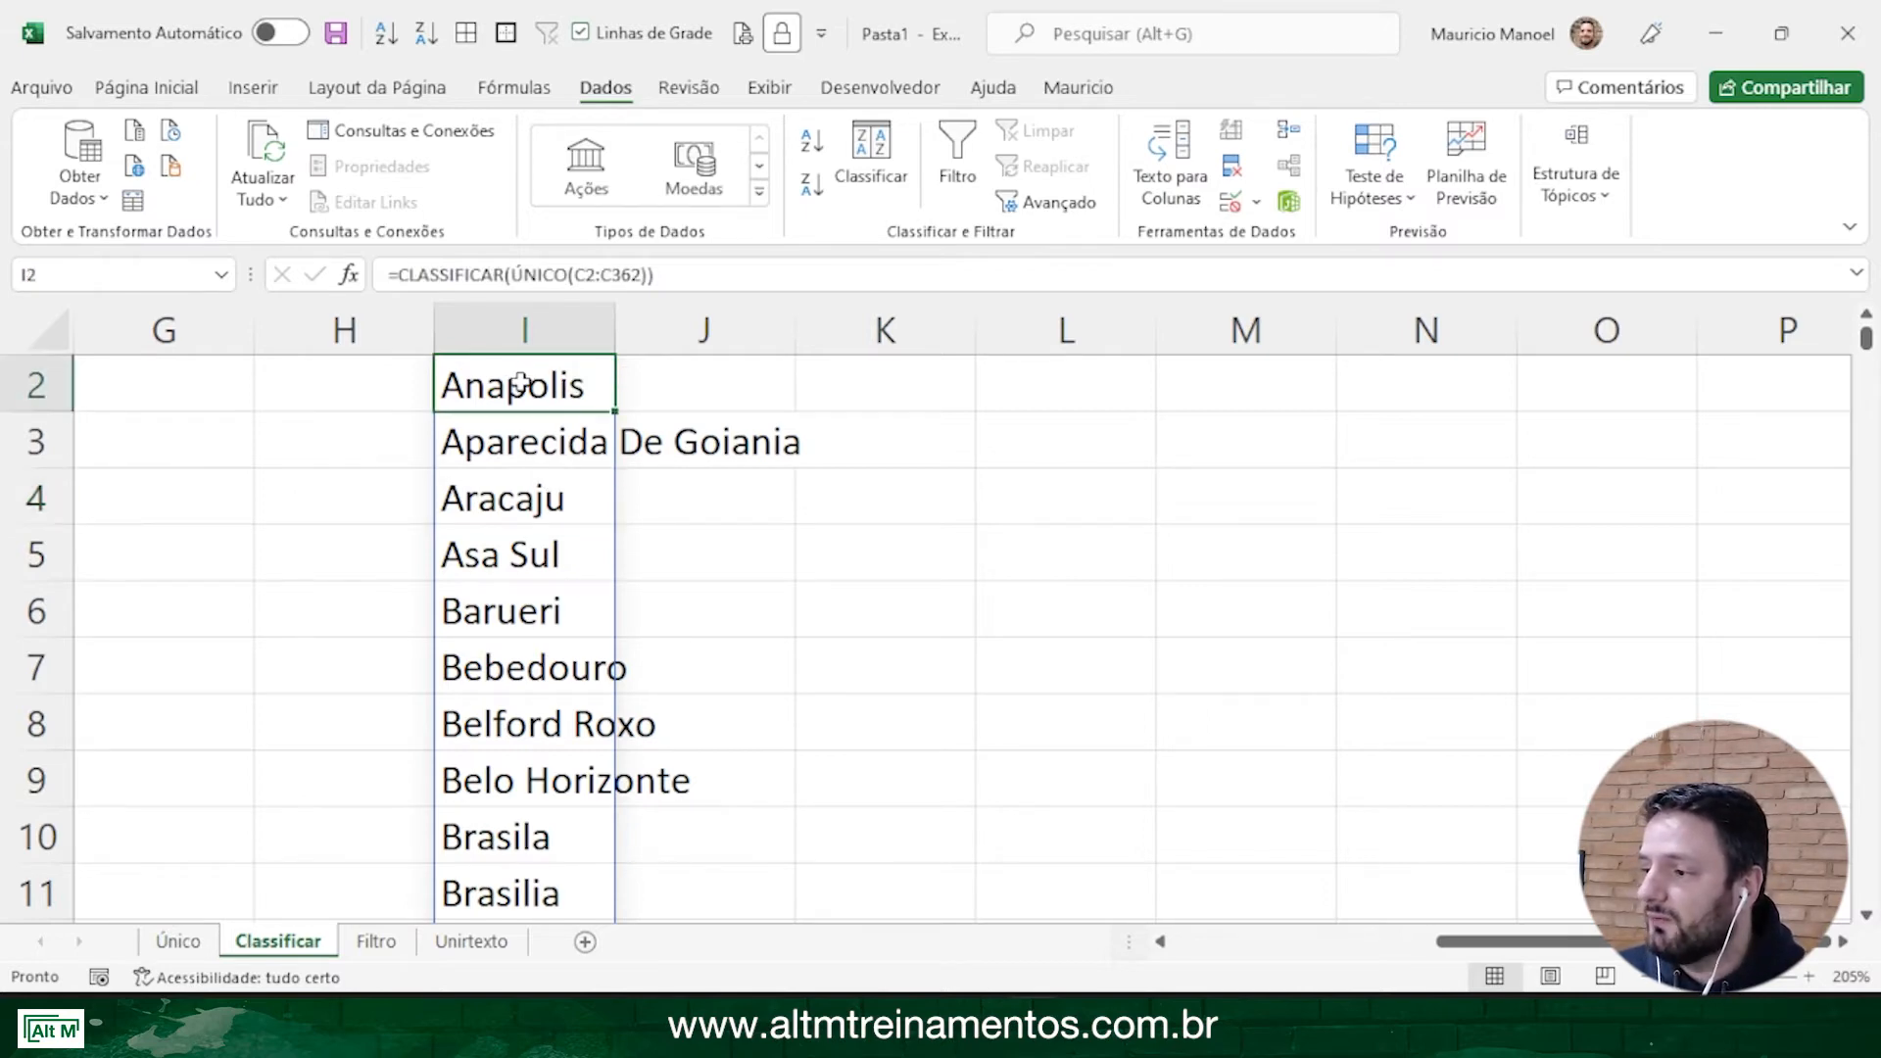
key(F2)
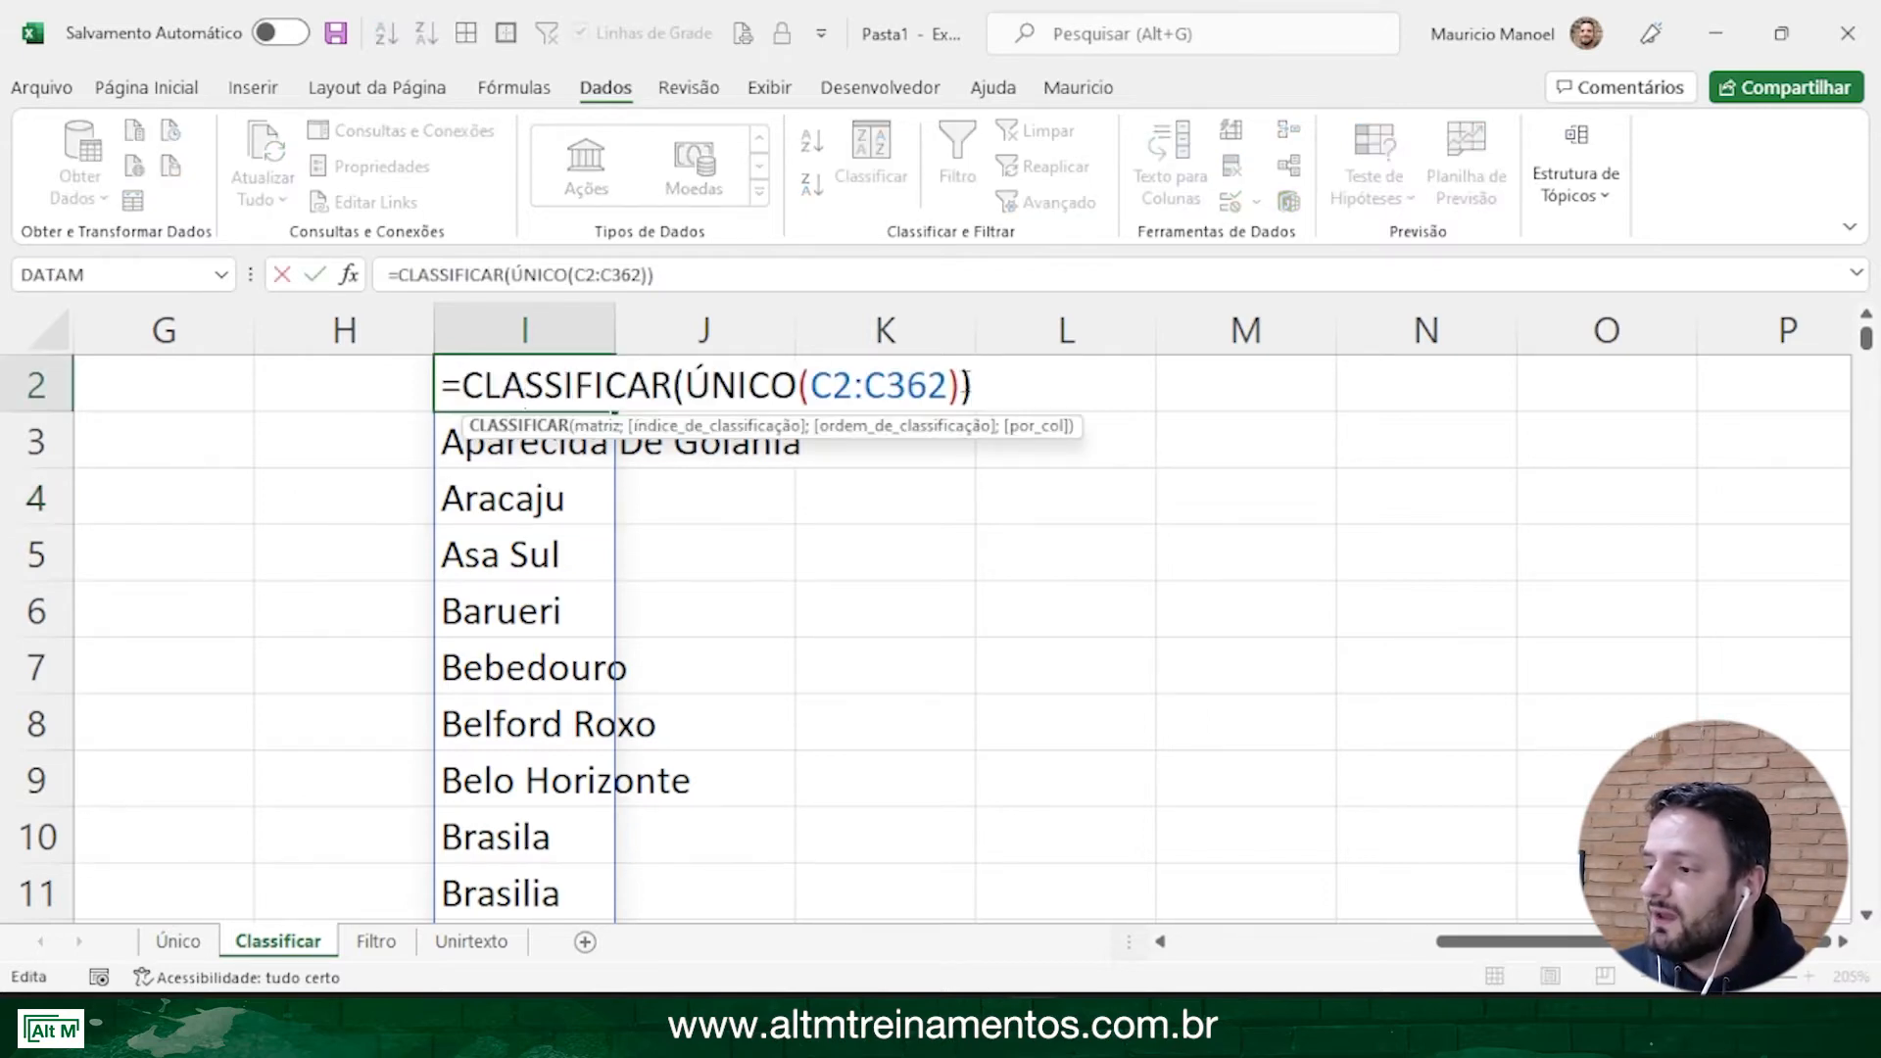
key(Left)
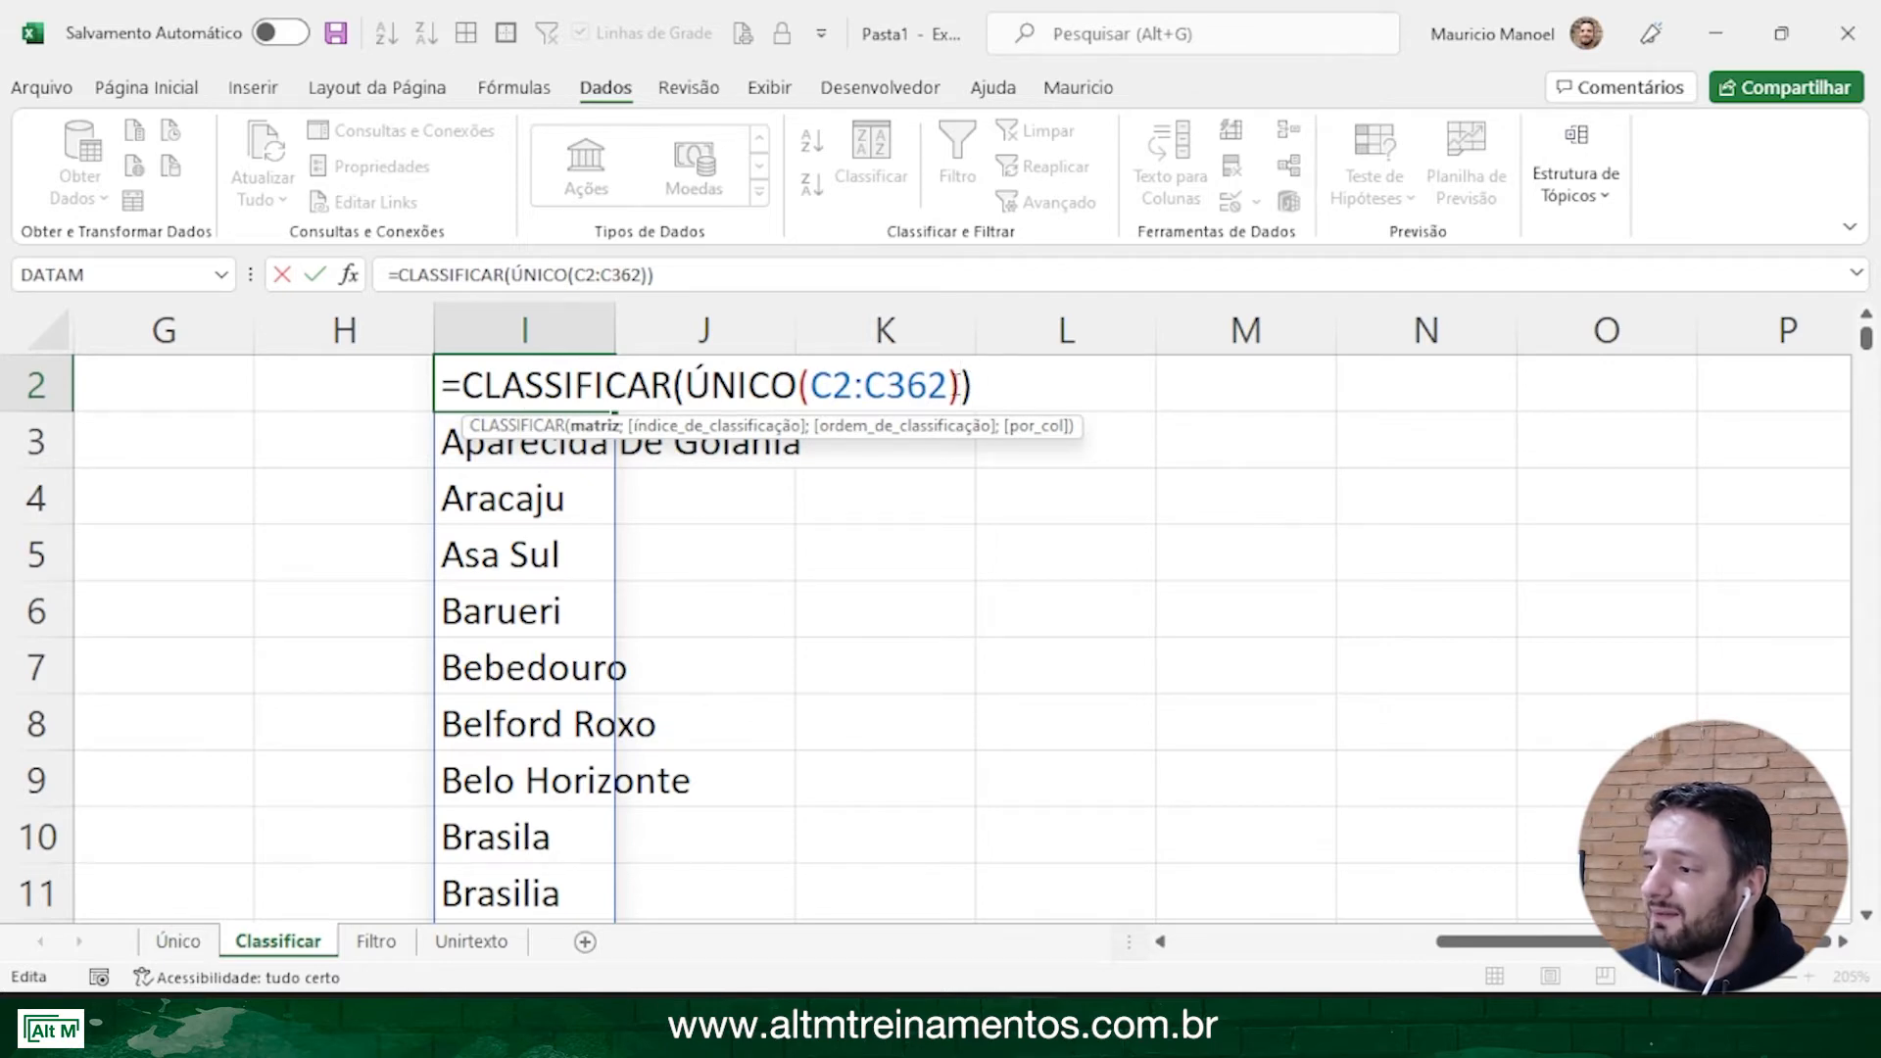
text(;)
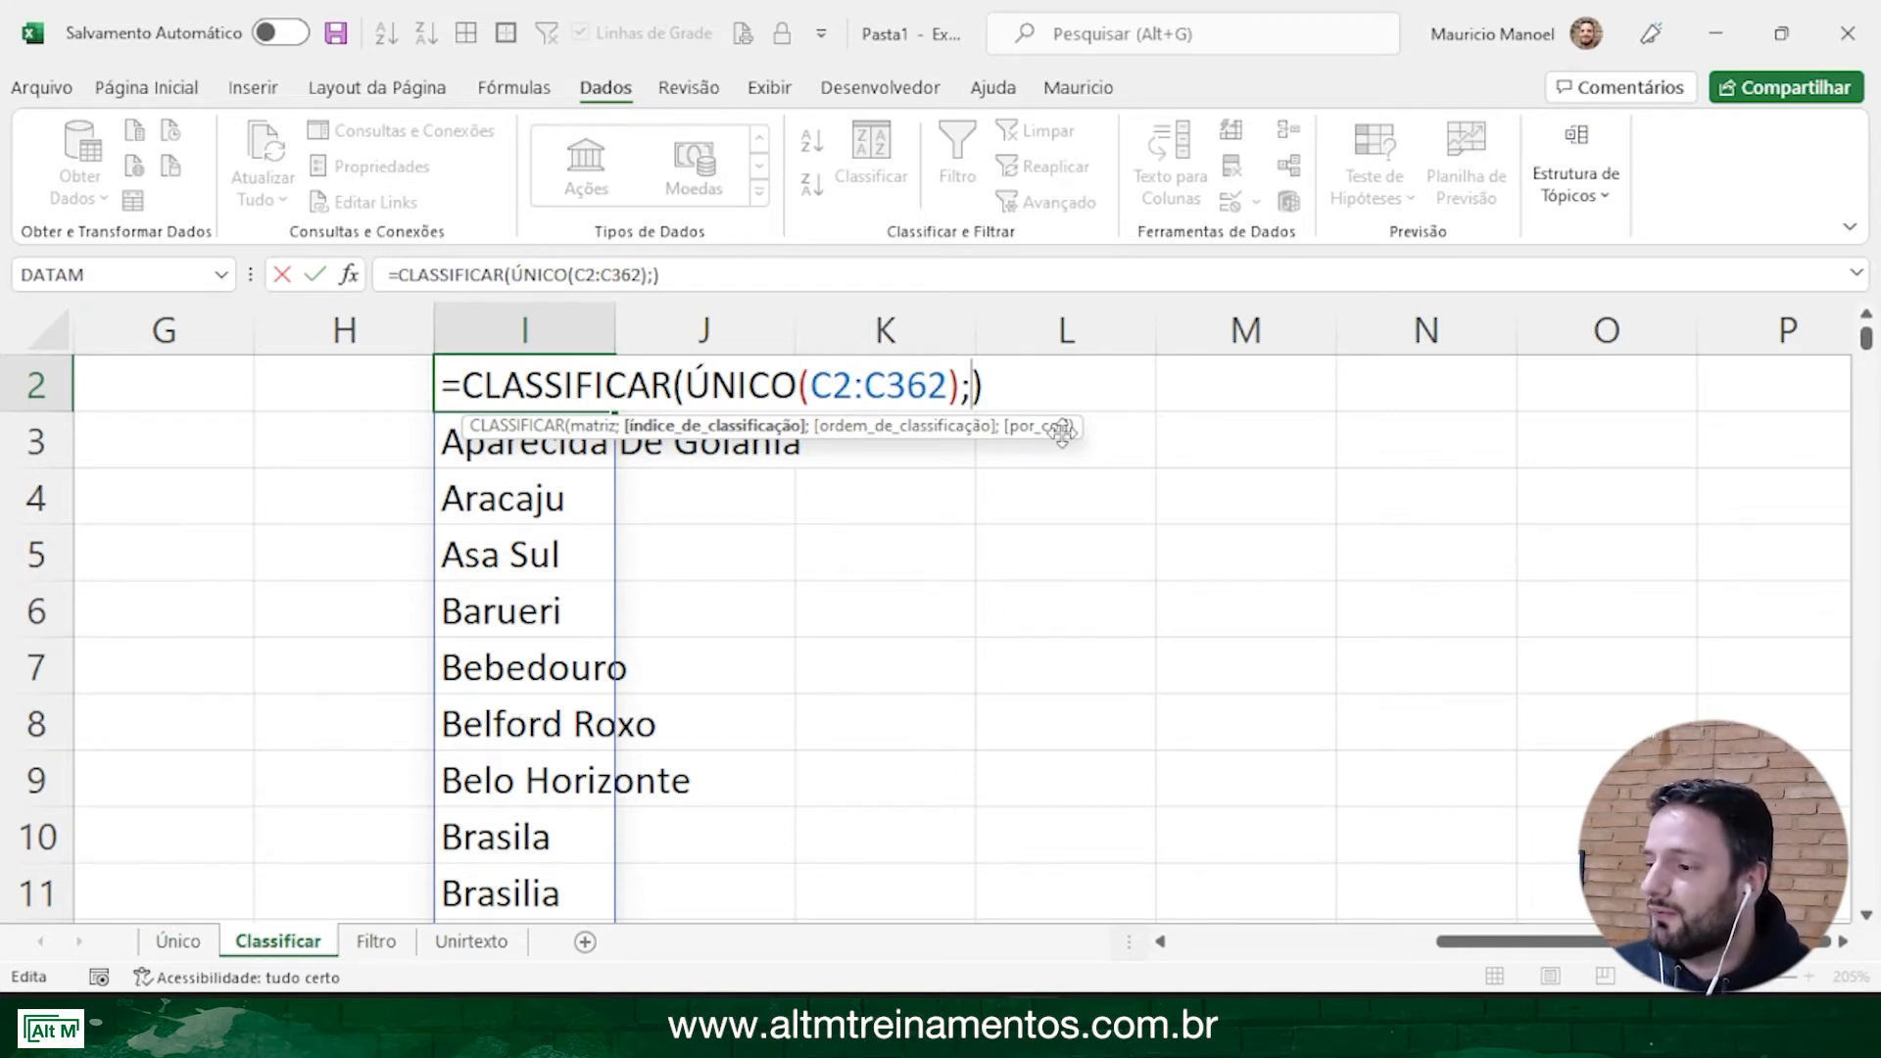
key(Return)
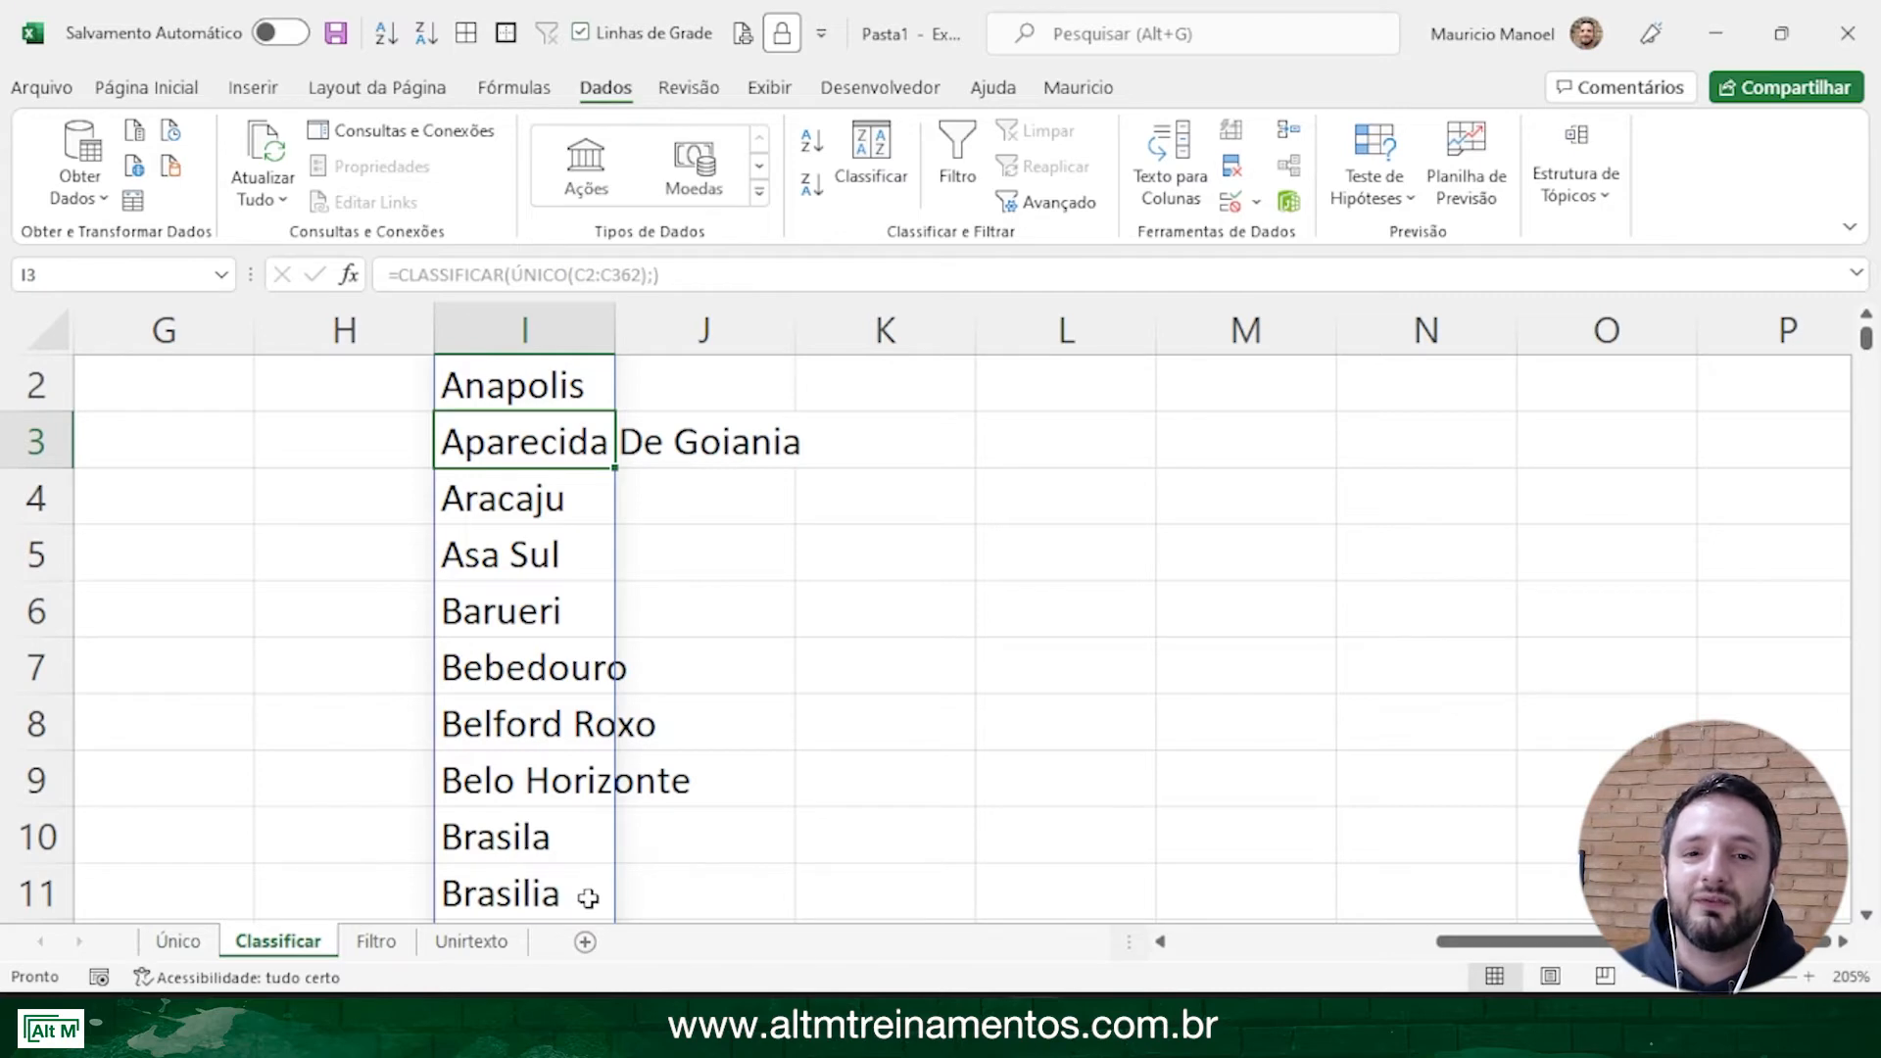
Open the Filtro sheet with its copy of the sales table
click(374, 942)
click(891, 482)
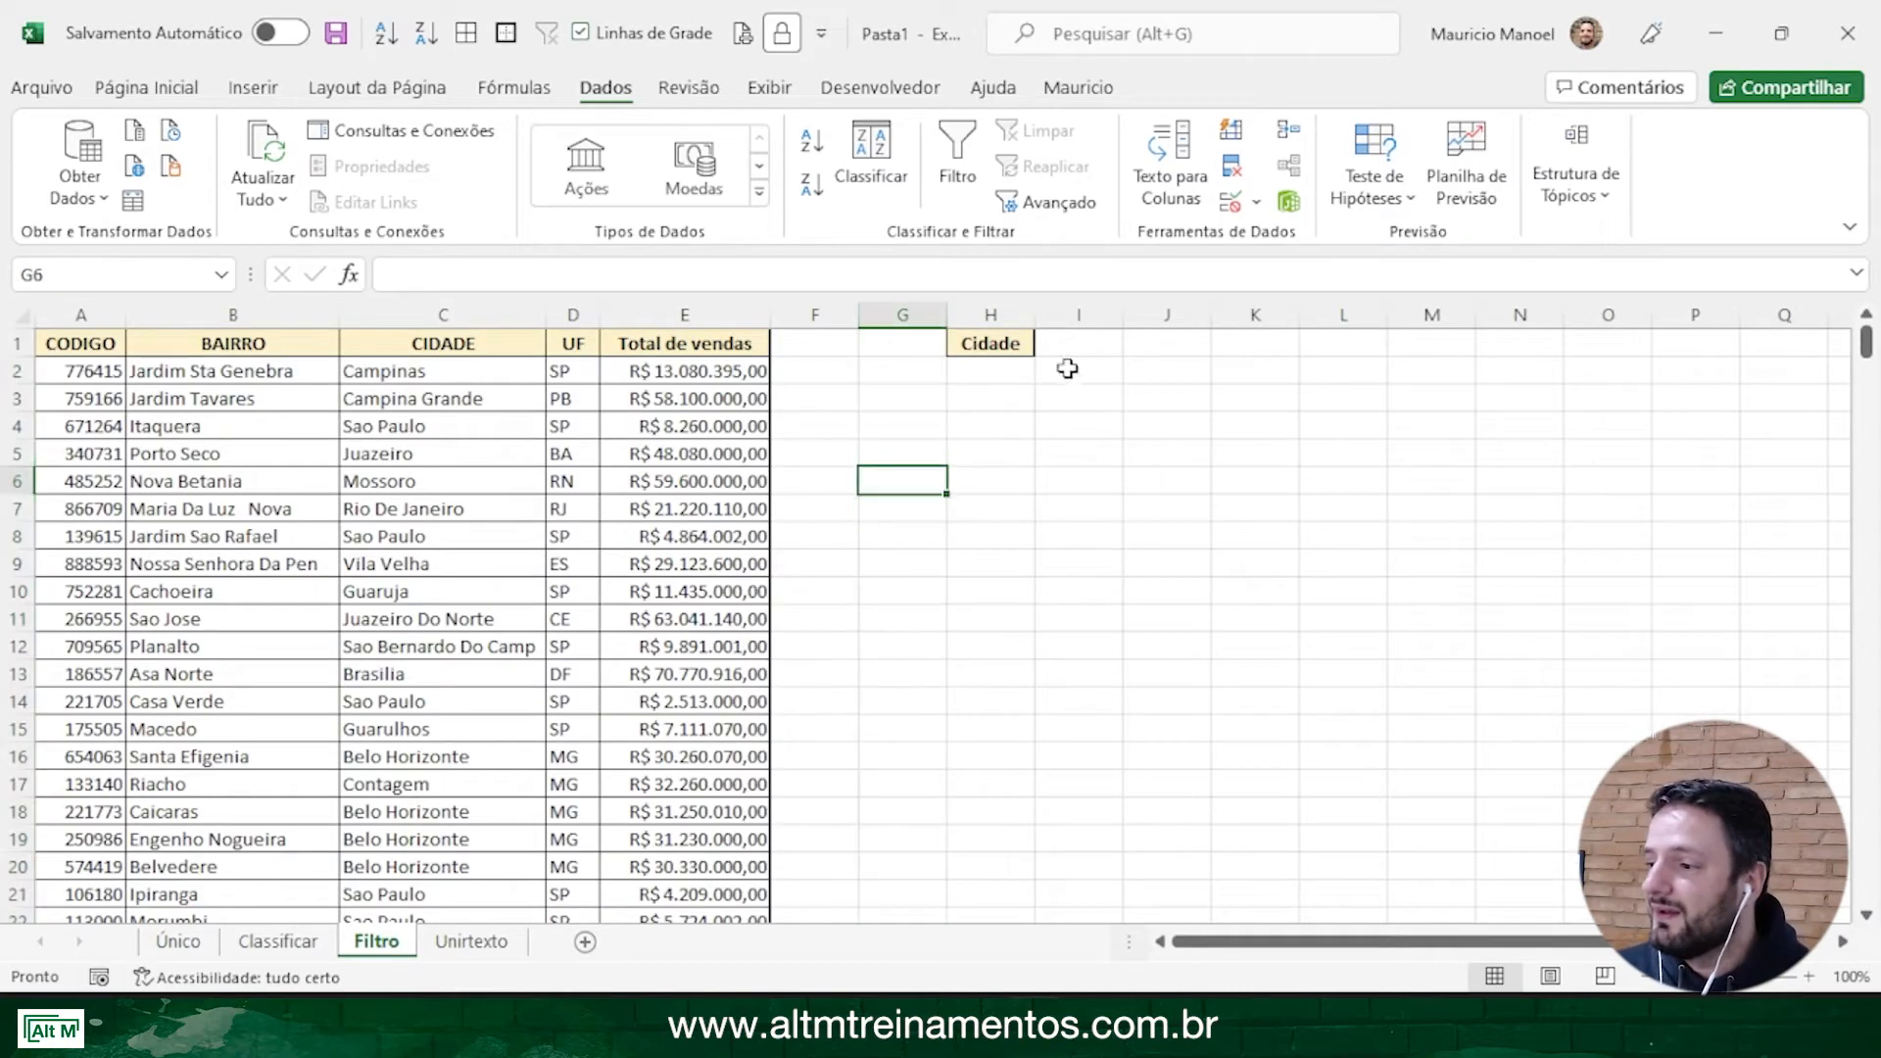
click(991, 364)
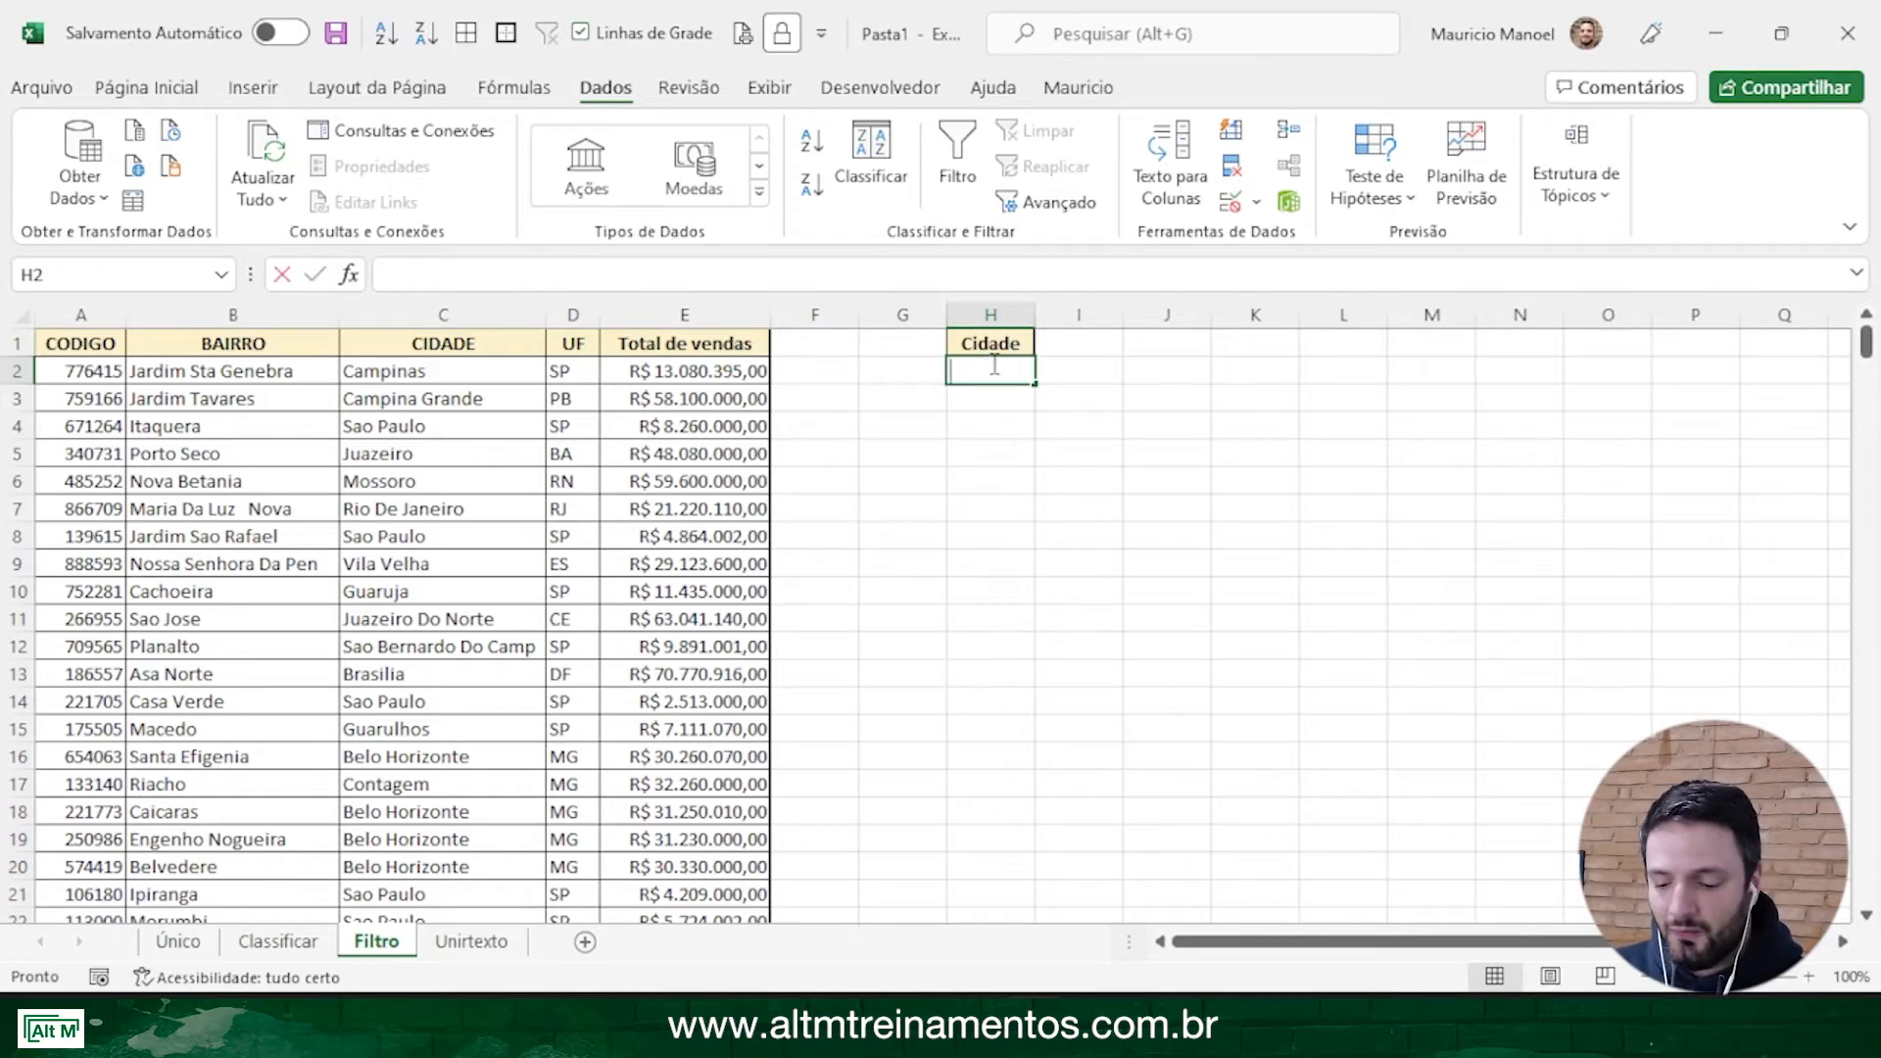
text(=fil)
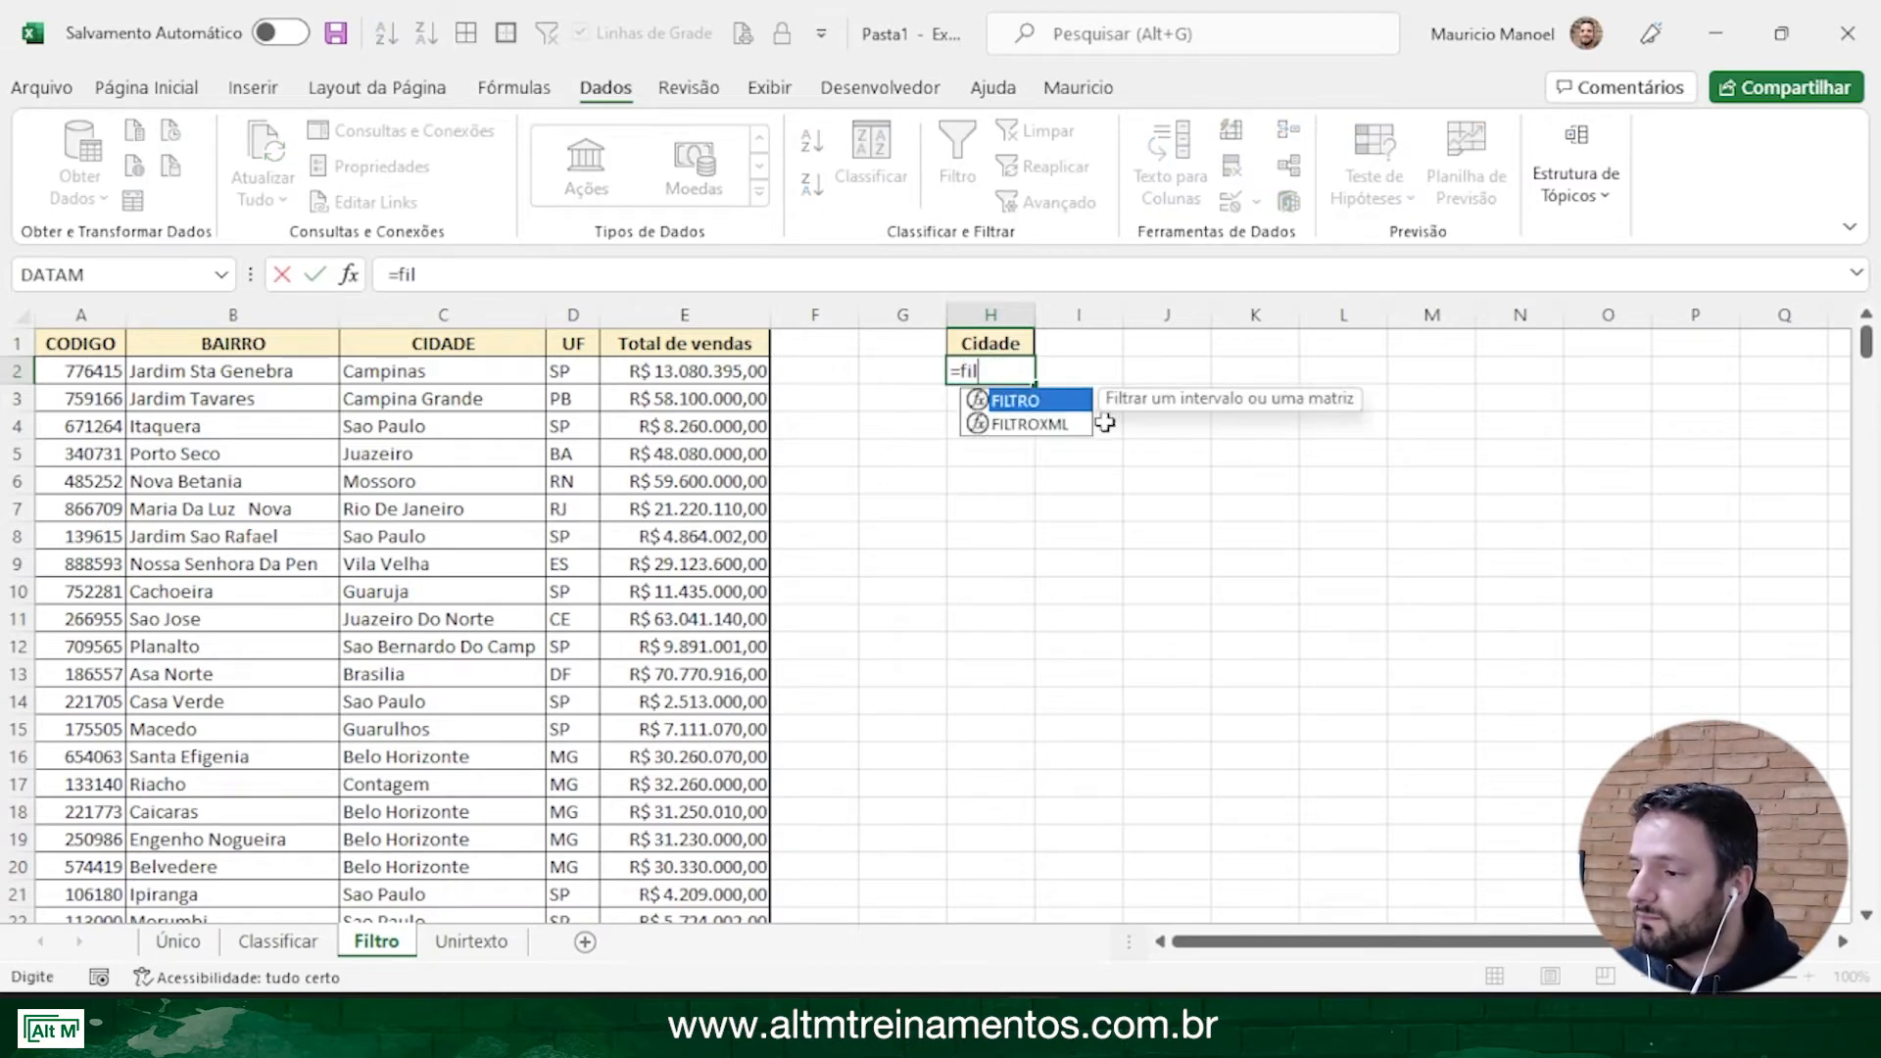
key(Escape)
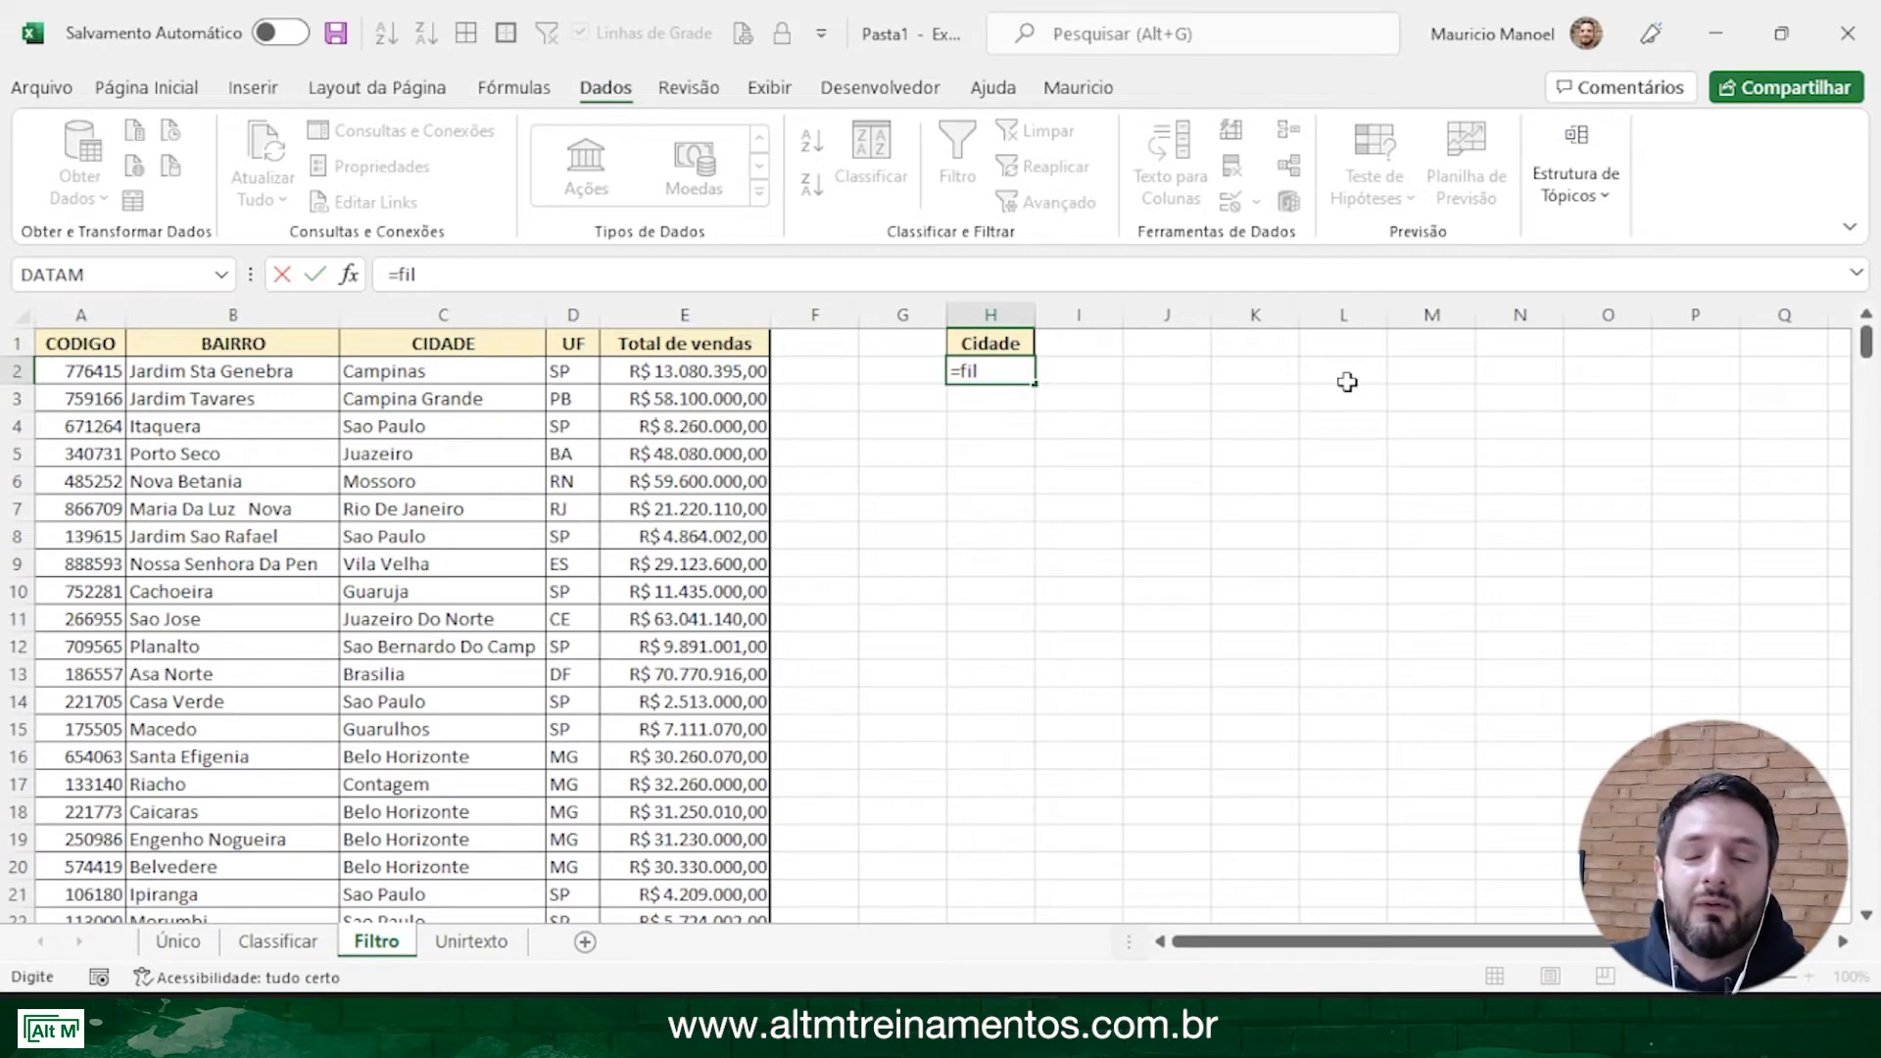
text(tr)
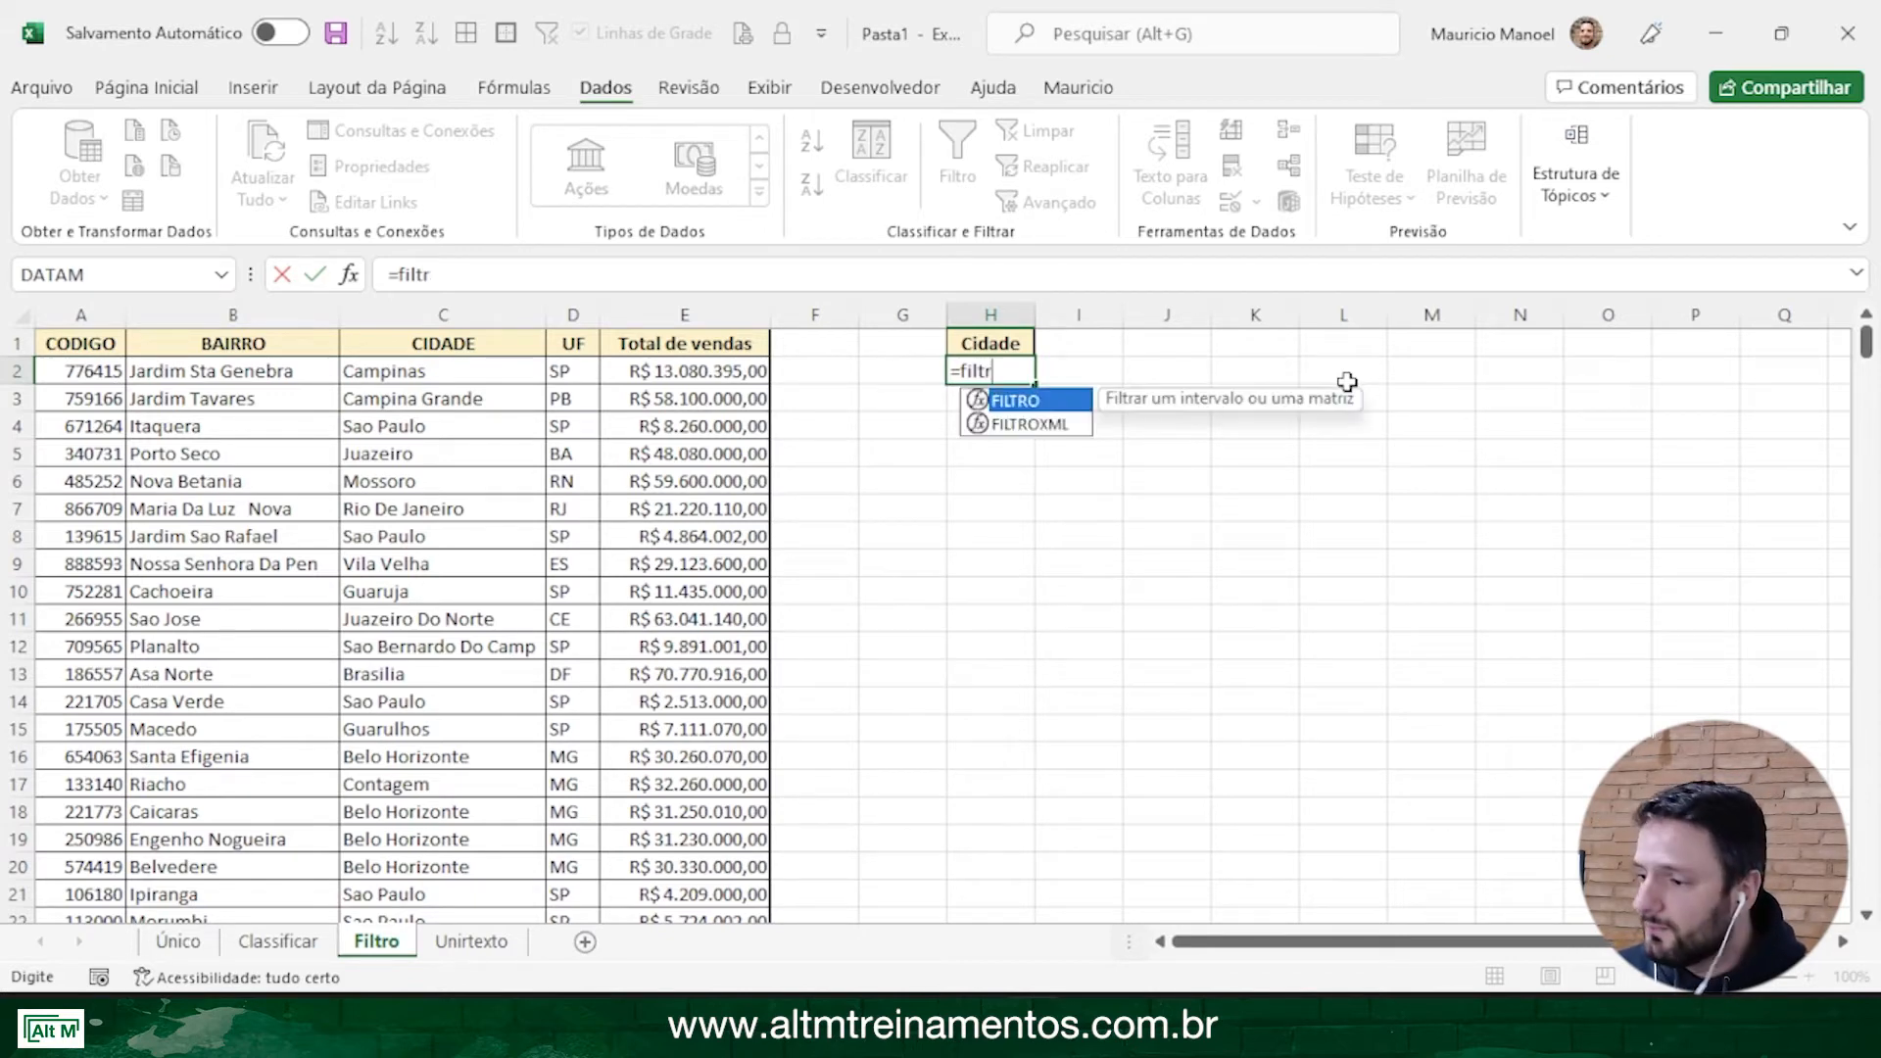
text(o()
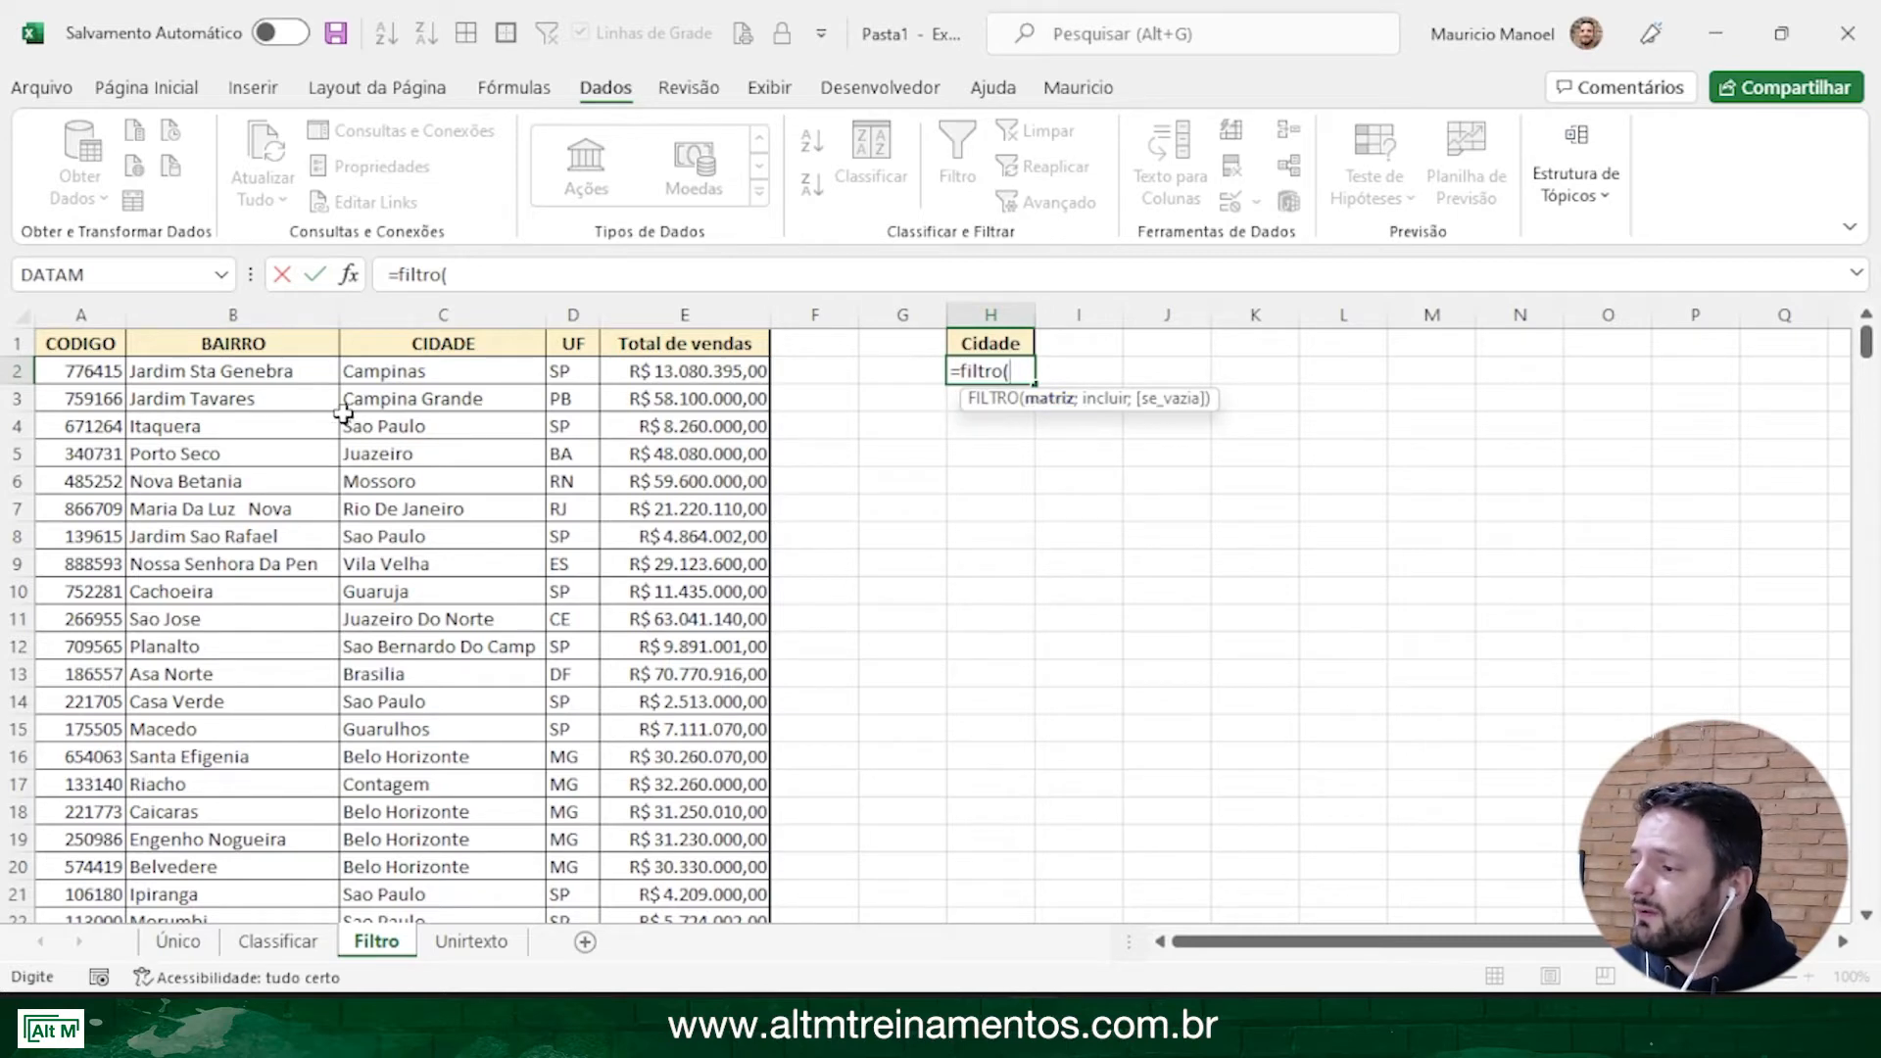
drag(54, 370, 650, 864)
scroll(1199, 683, up, 20)
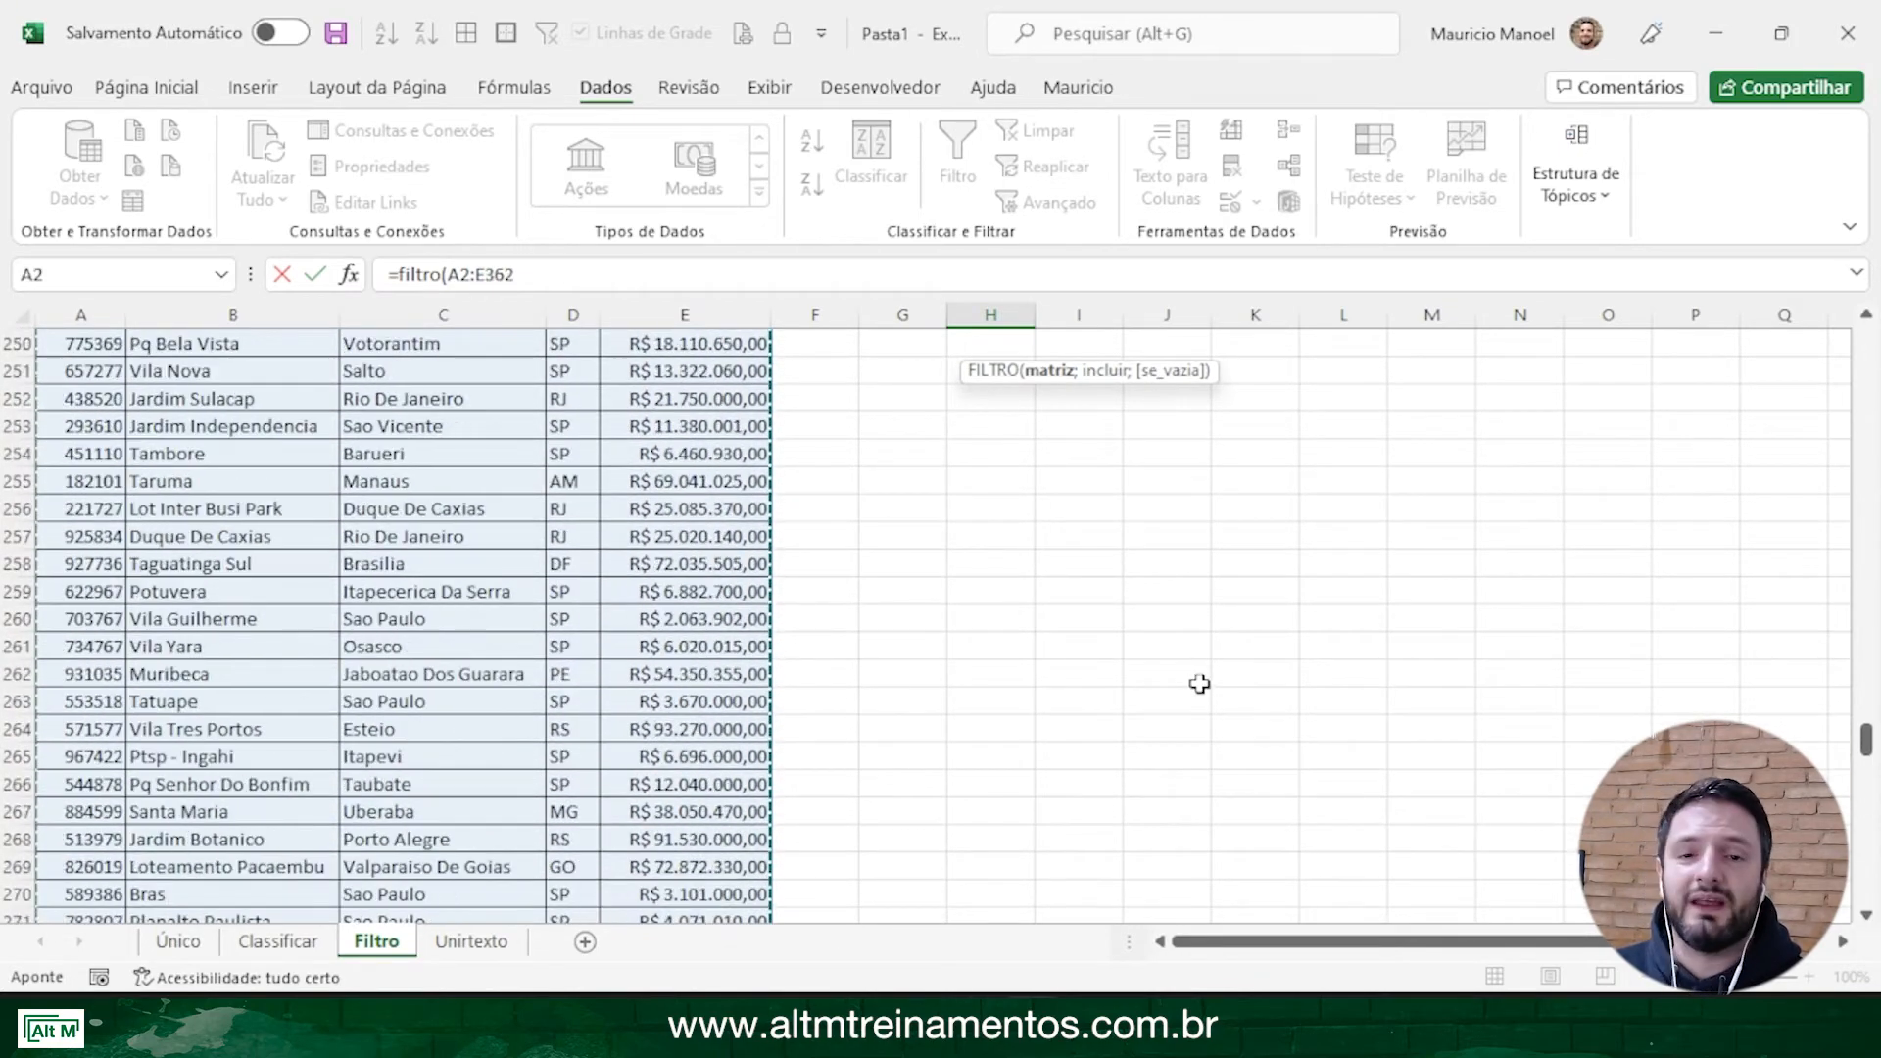
scroll(1199, 683, up, 20)
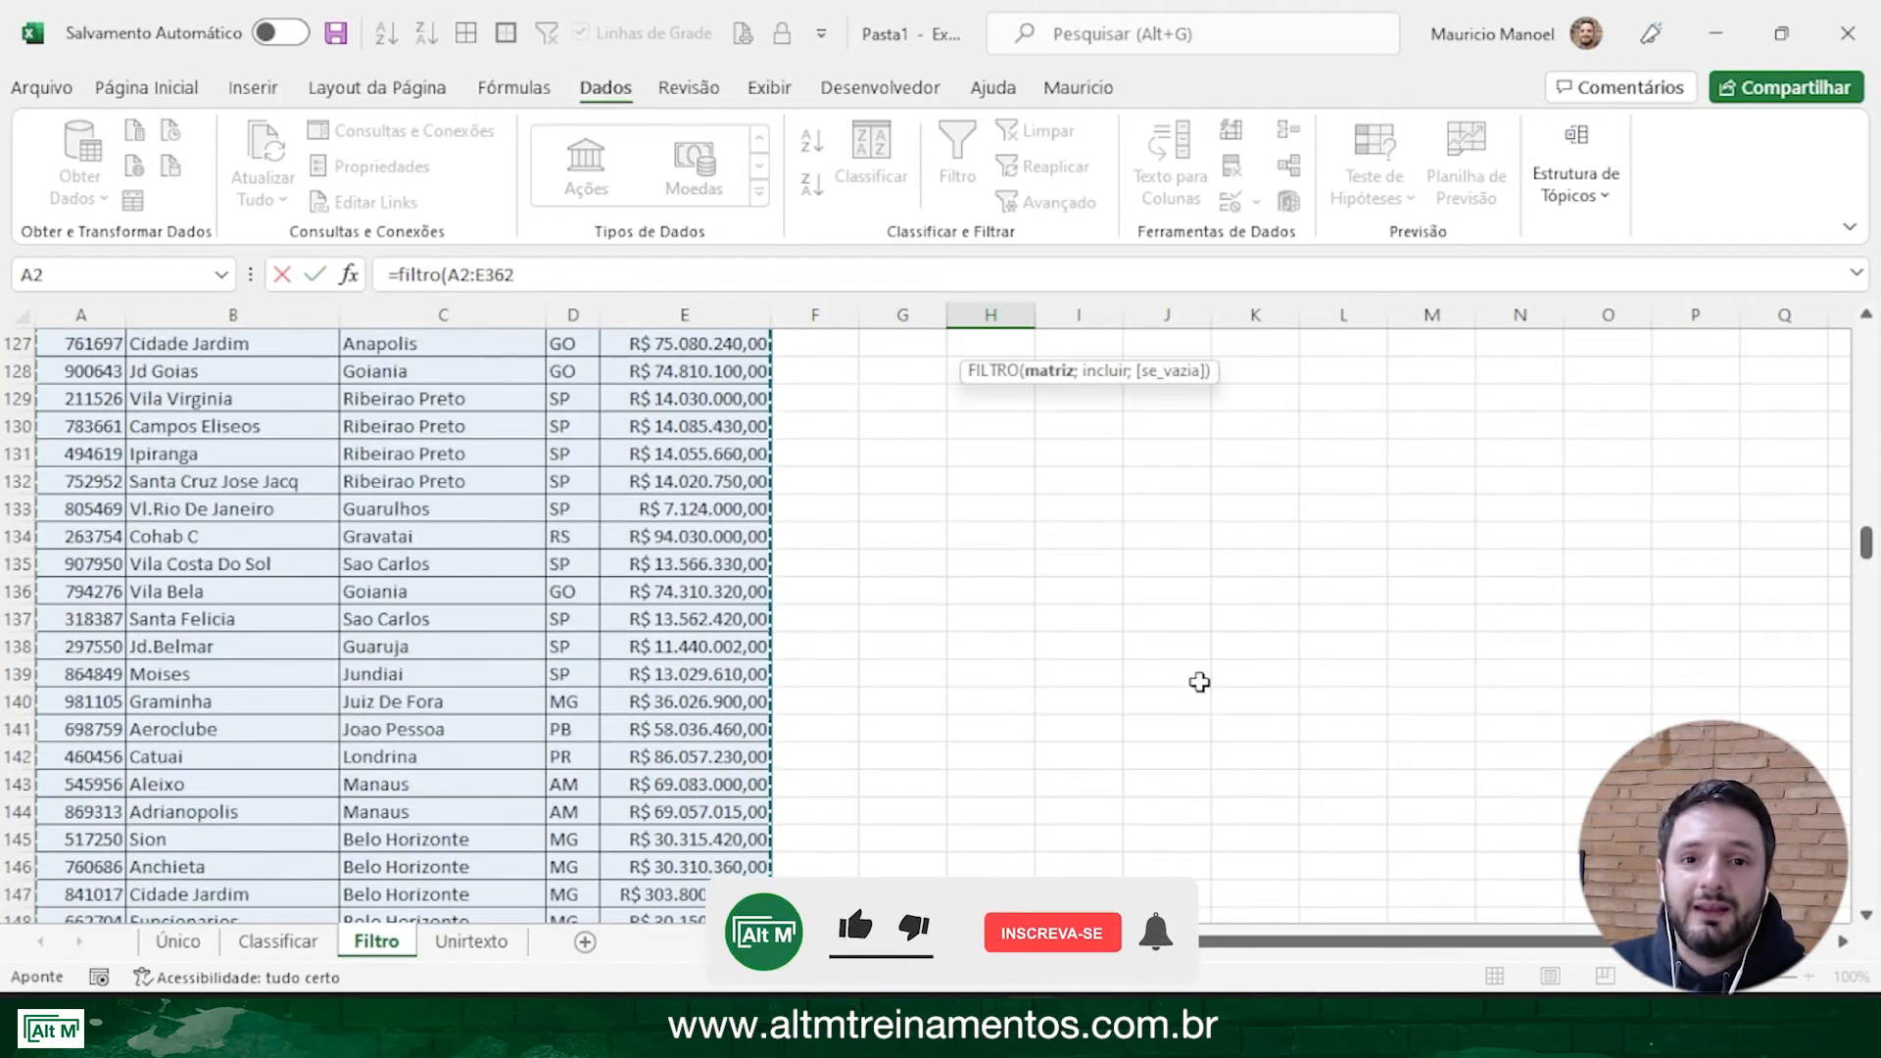
scroll(1199, 682, up, 20)
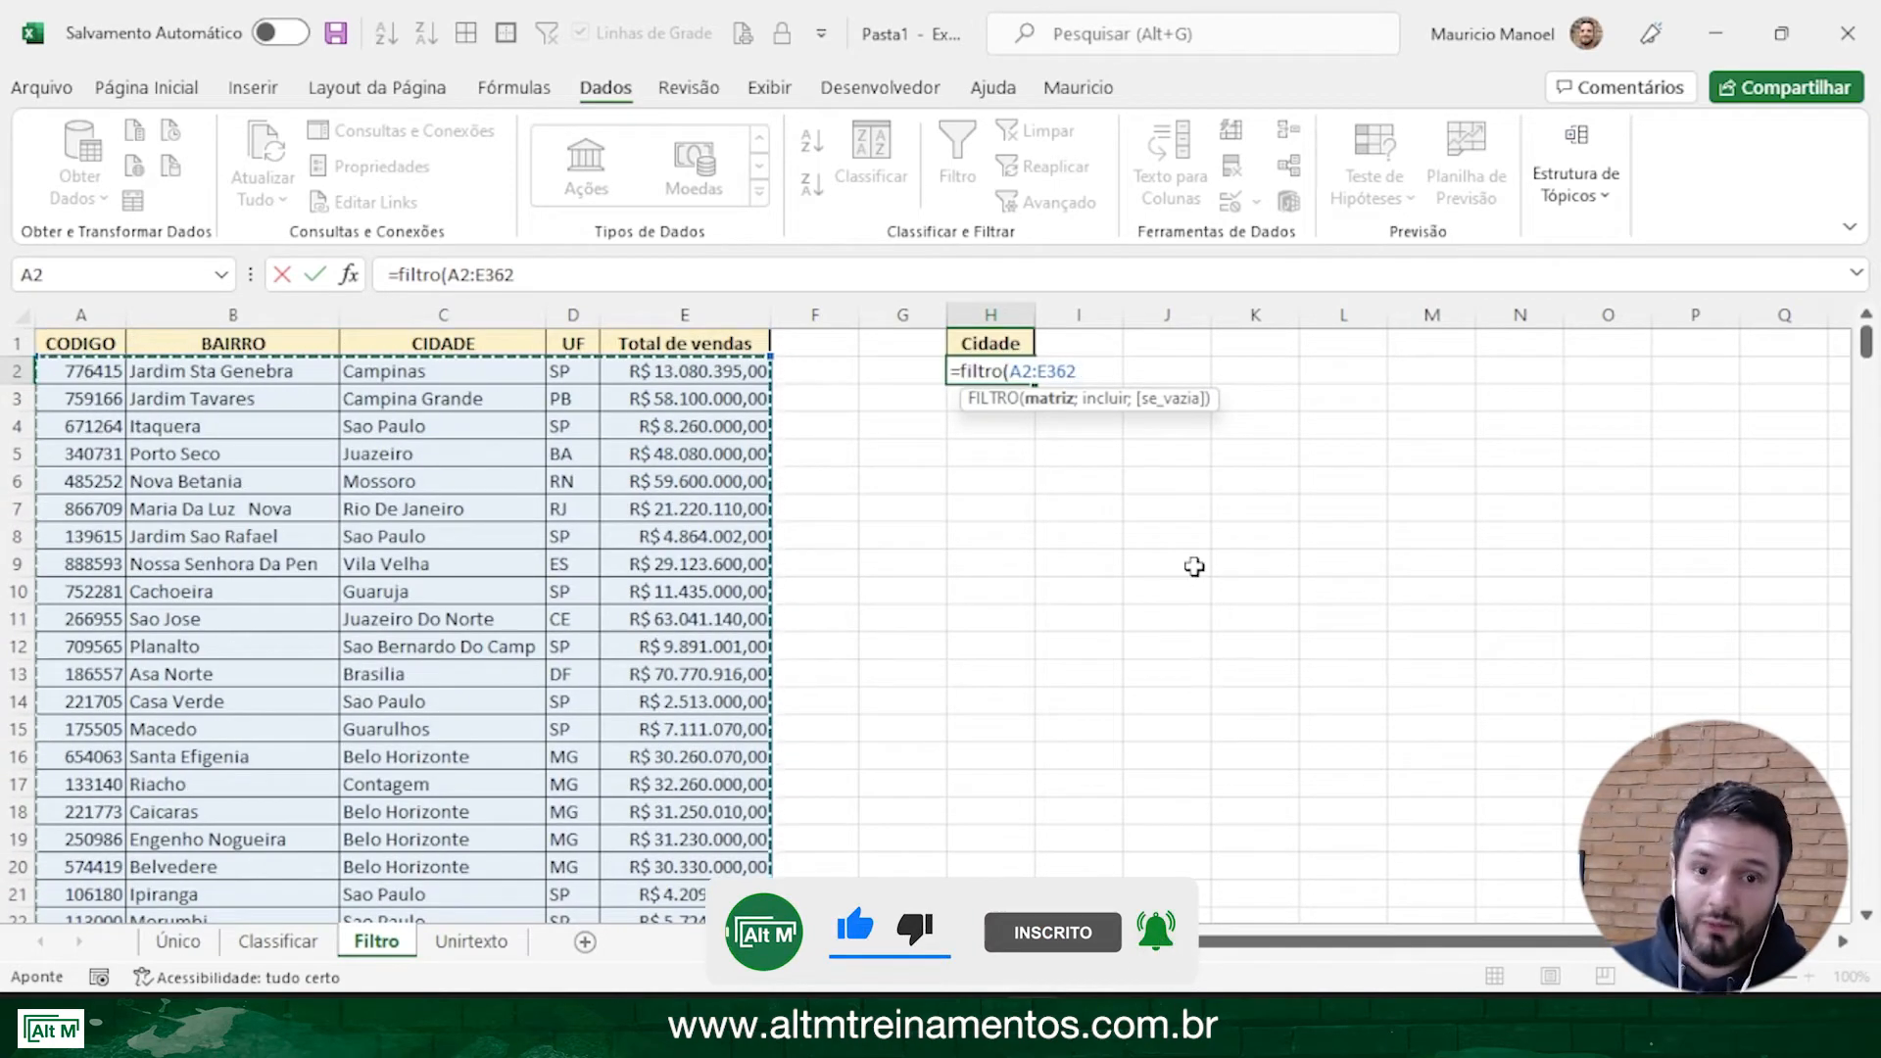
text(;)
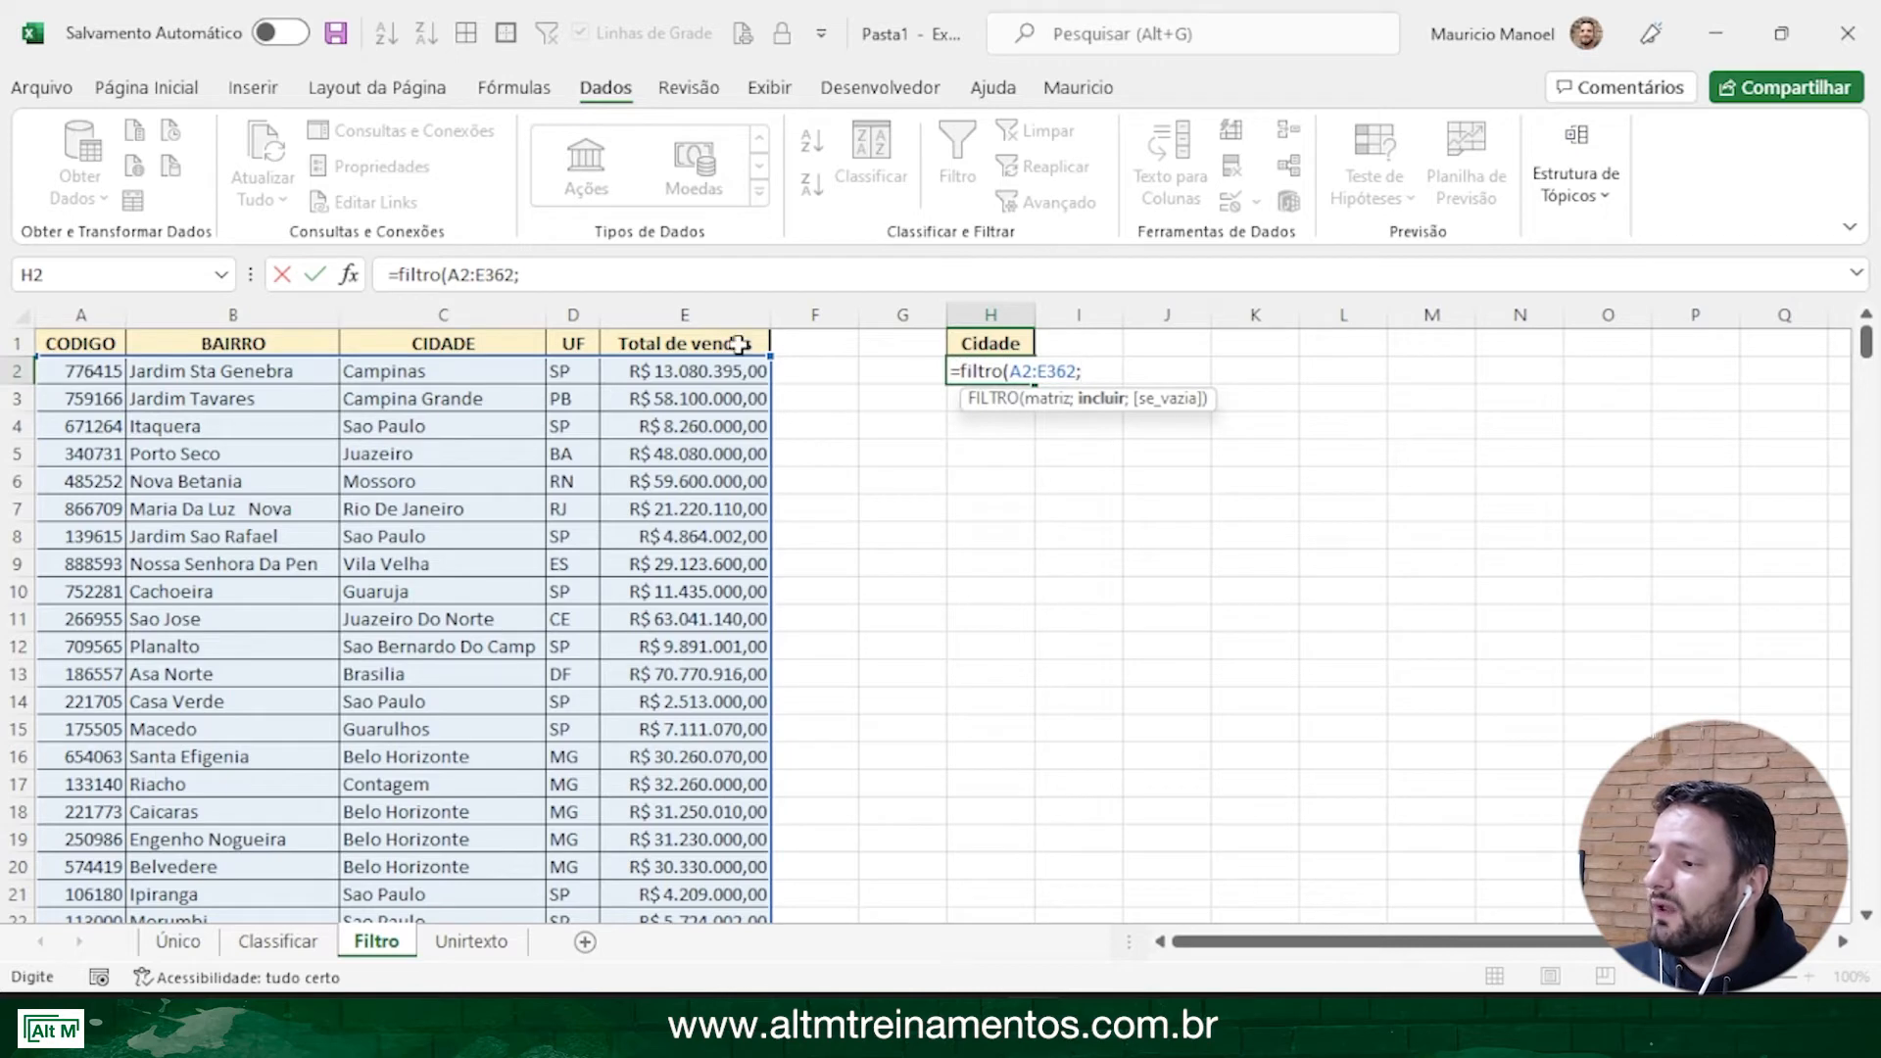
key(Escape)
Change the header in cell H1 of the Filtro sheet to Estado
click(977, 345)
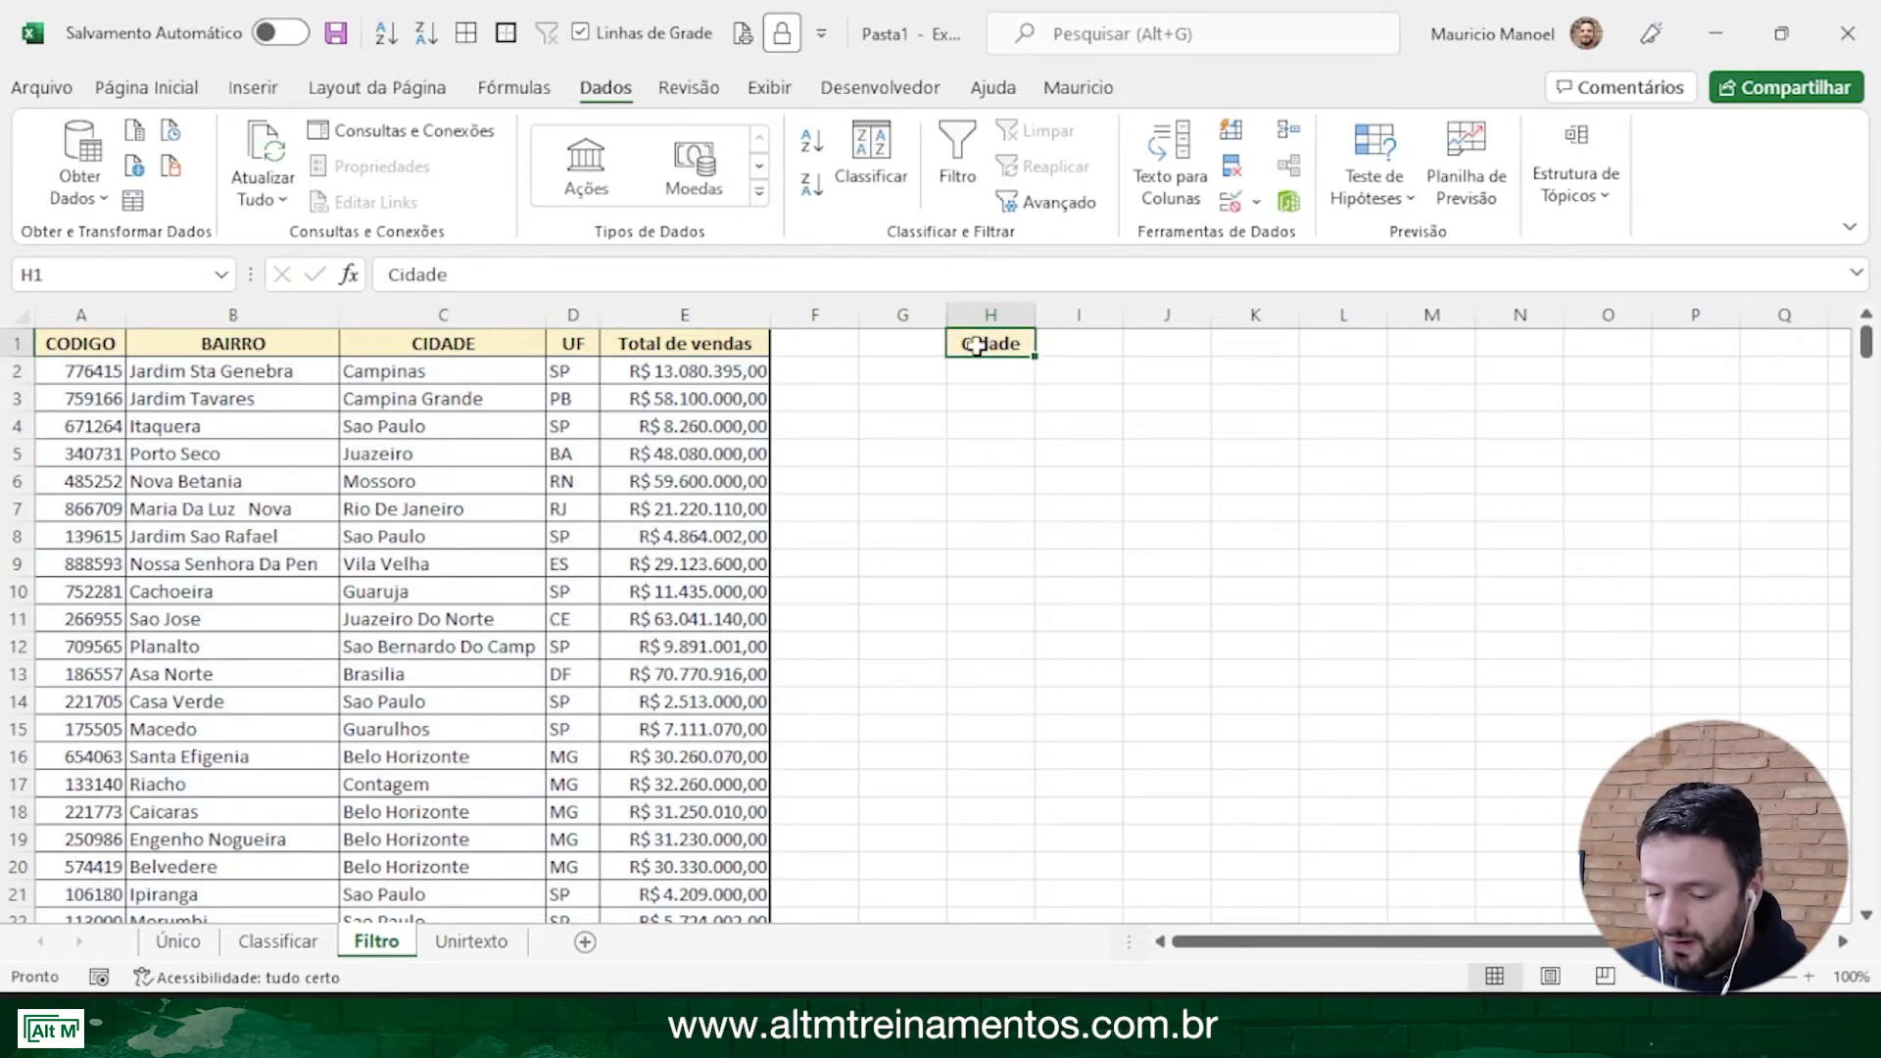
text(Estado)
key(Return)
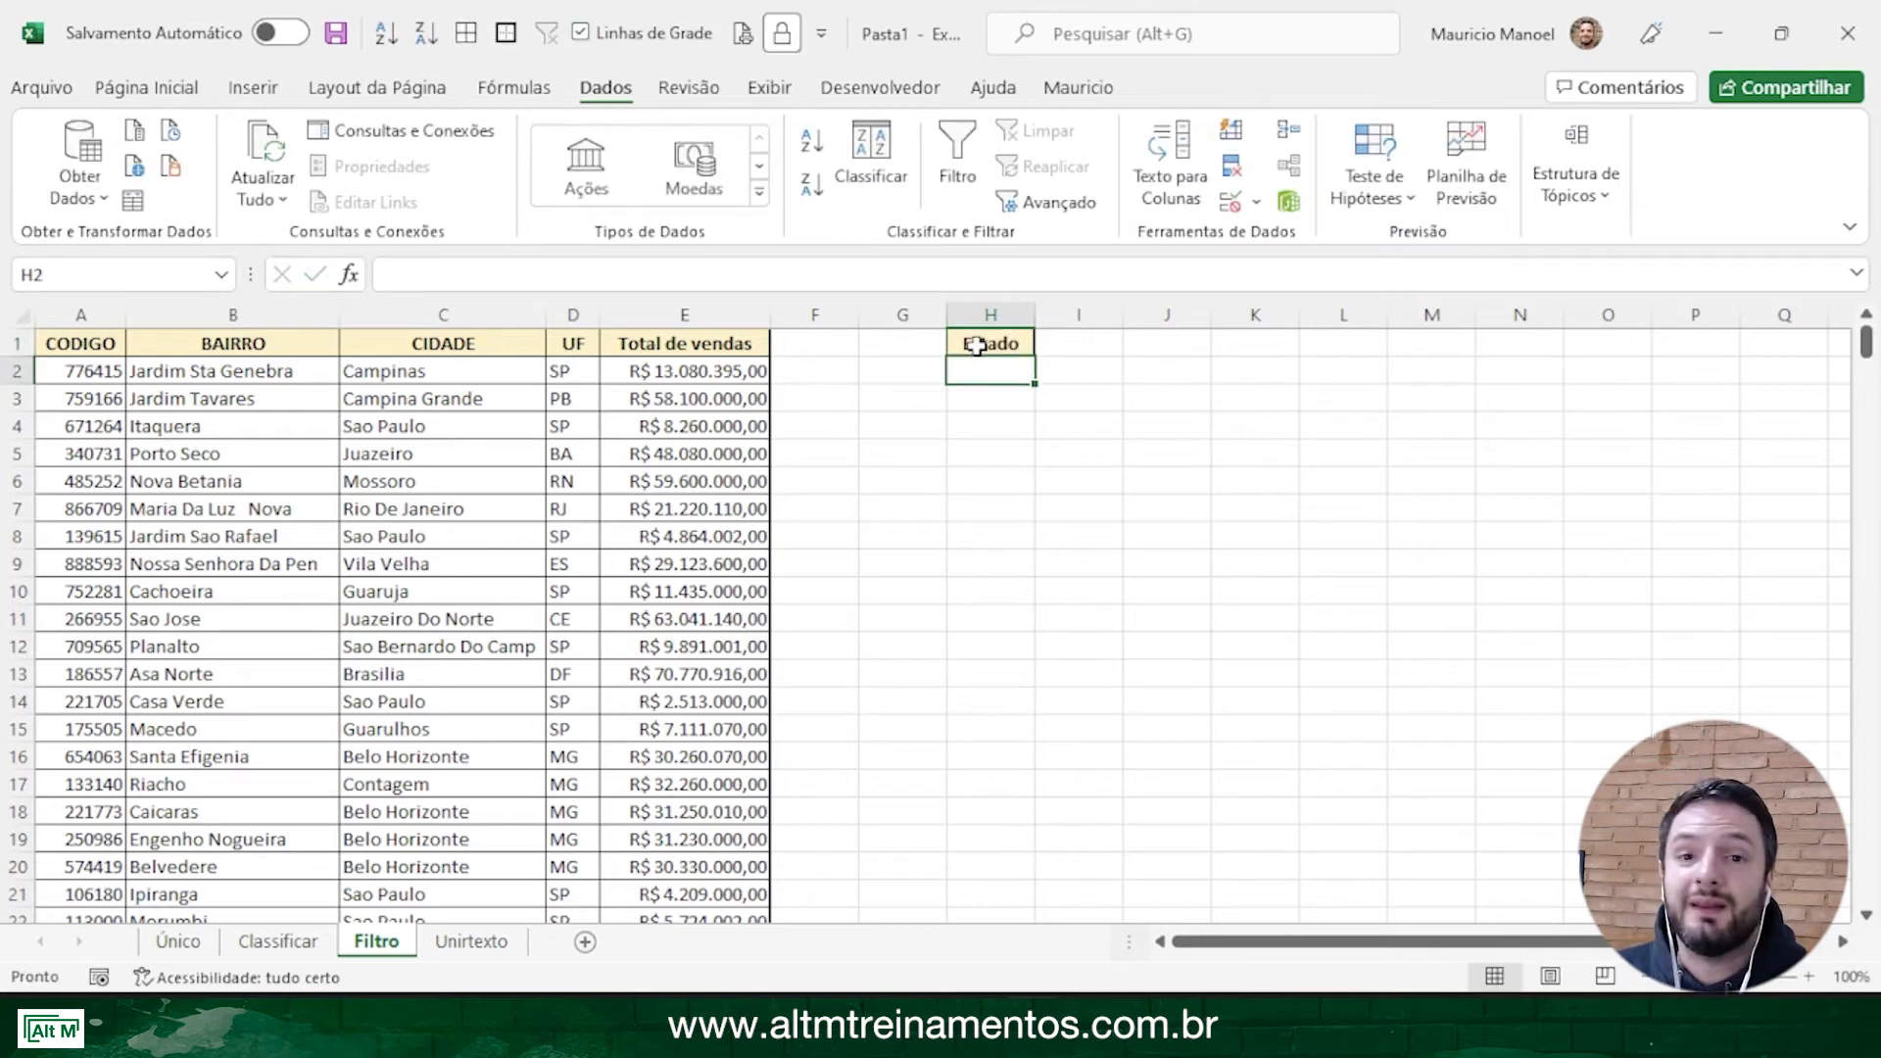
Begin a FILTRO formula in cell H2 with the full data range A2:E362 as its array argument
text(=)
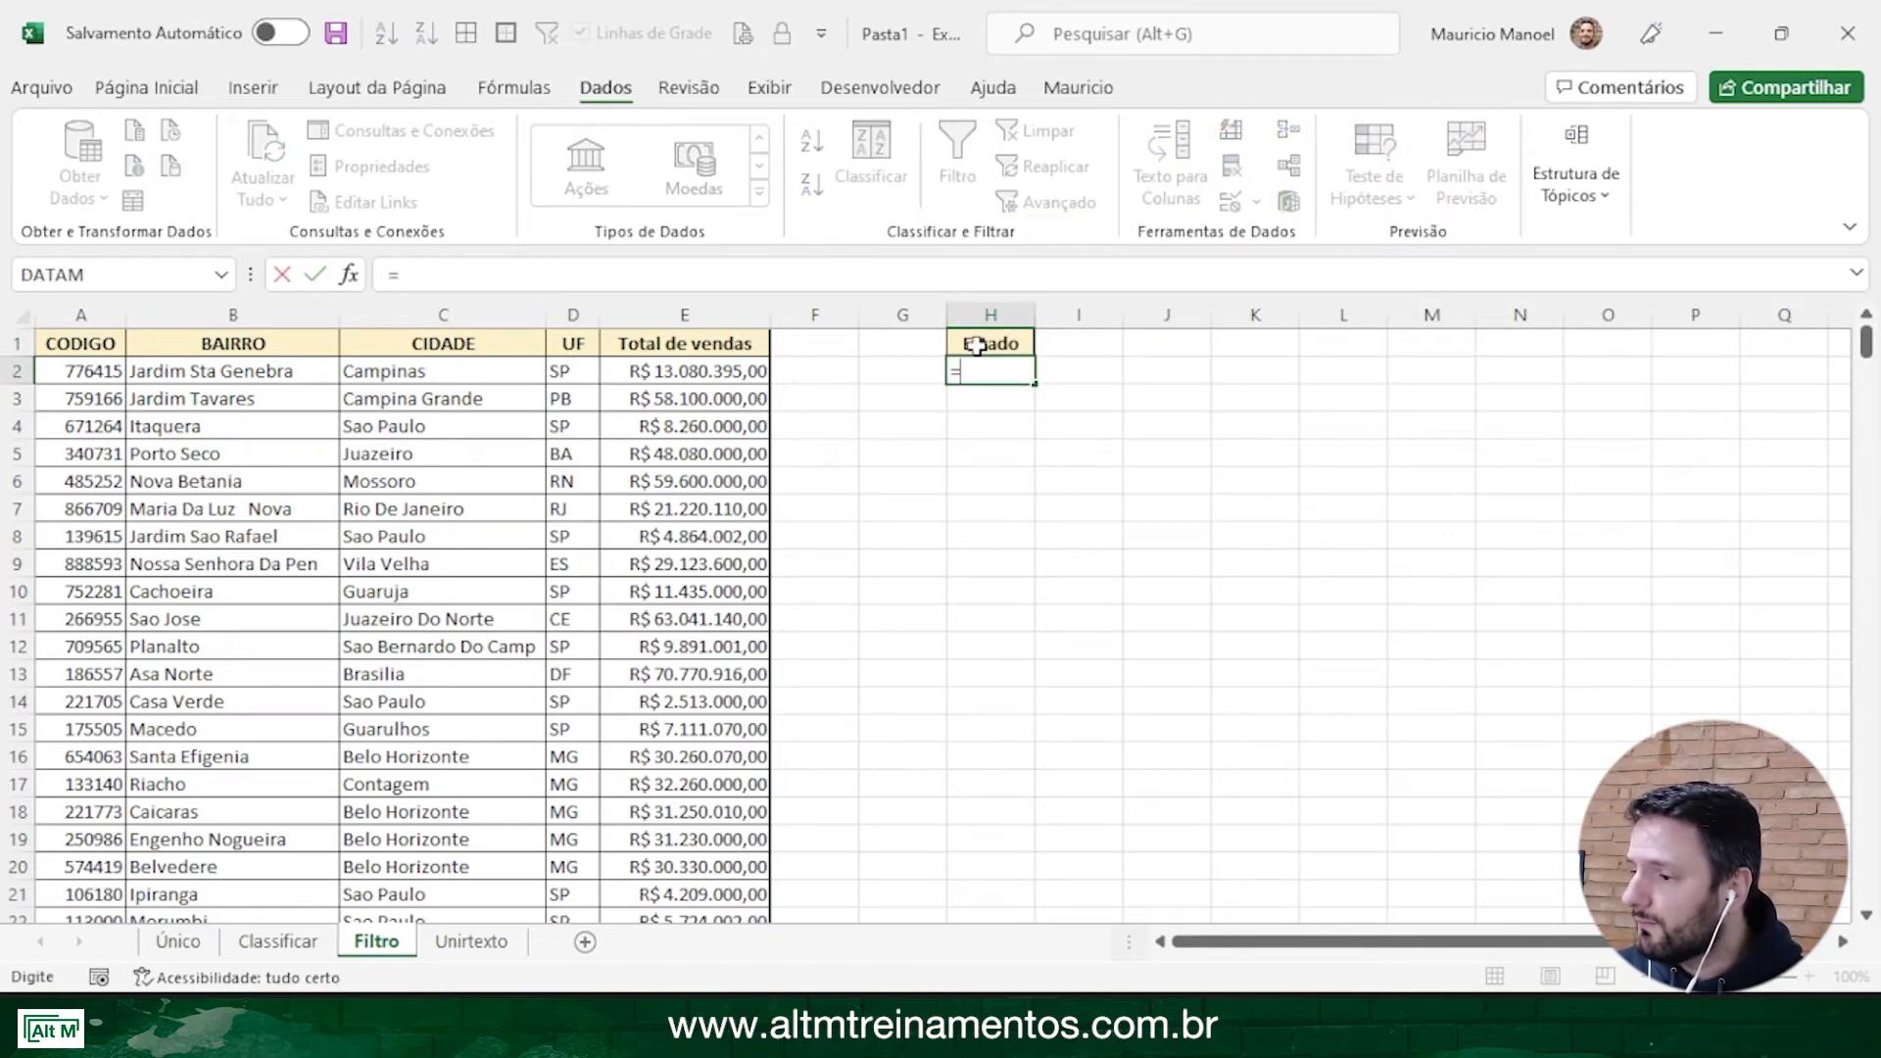
text(filtro()
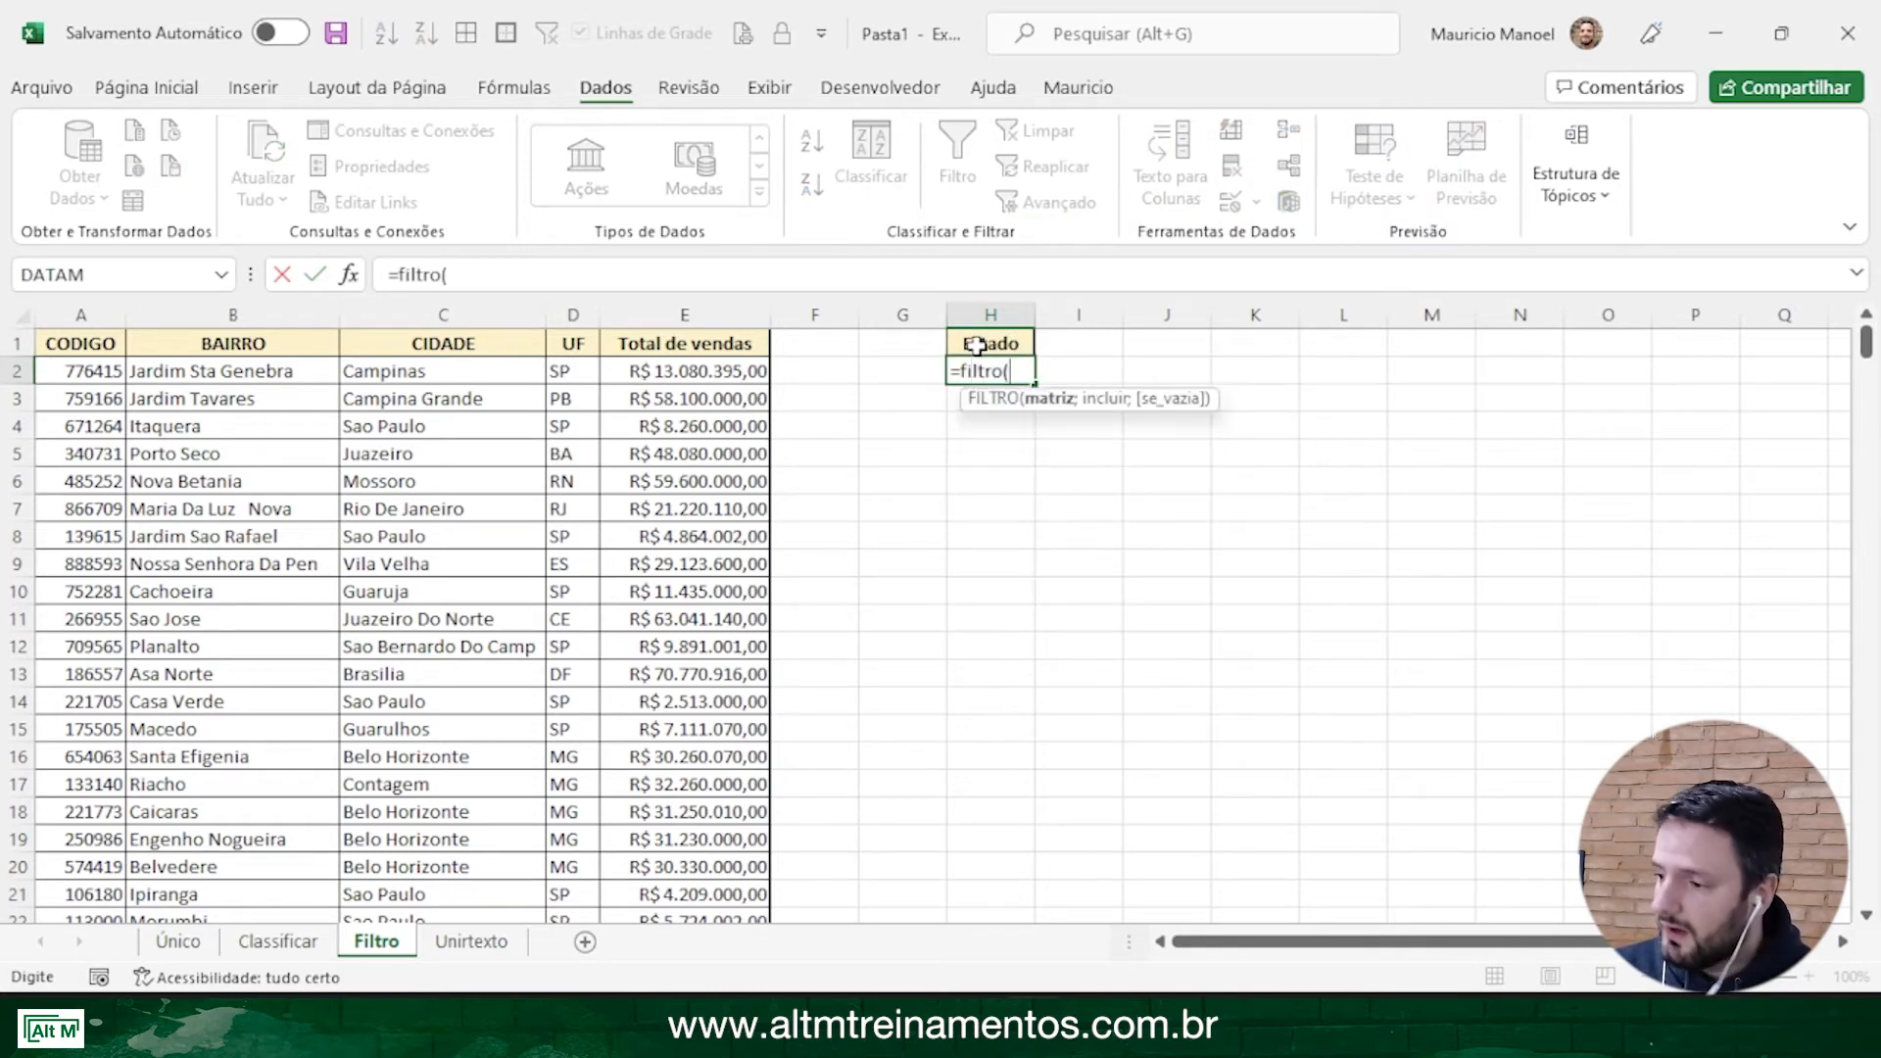
drag(83, 373, 718, 916)
drag(703, 993, 713, 870)
text(;)
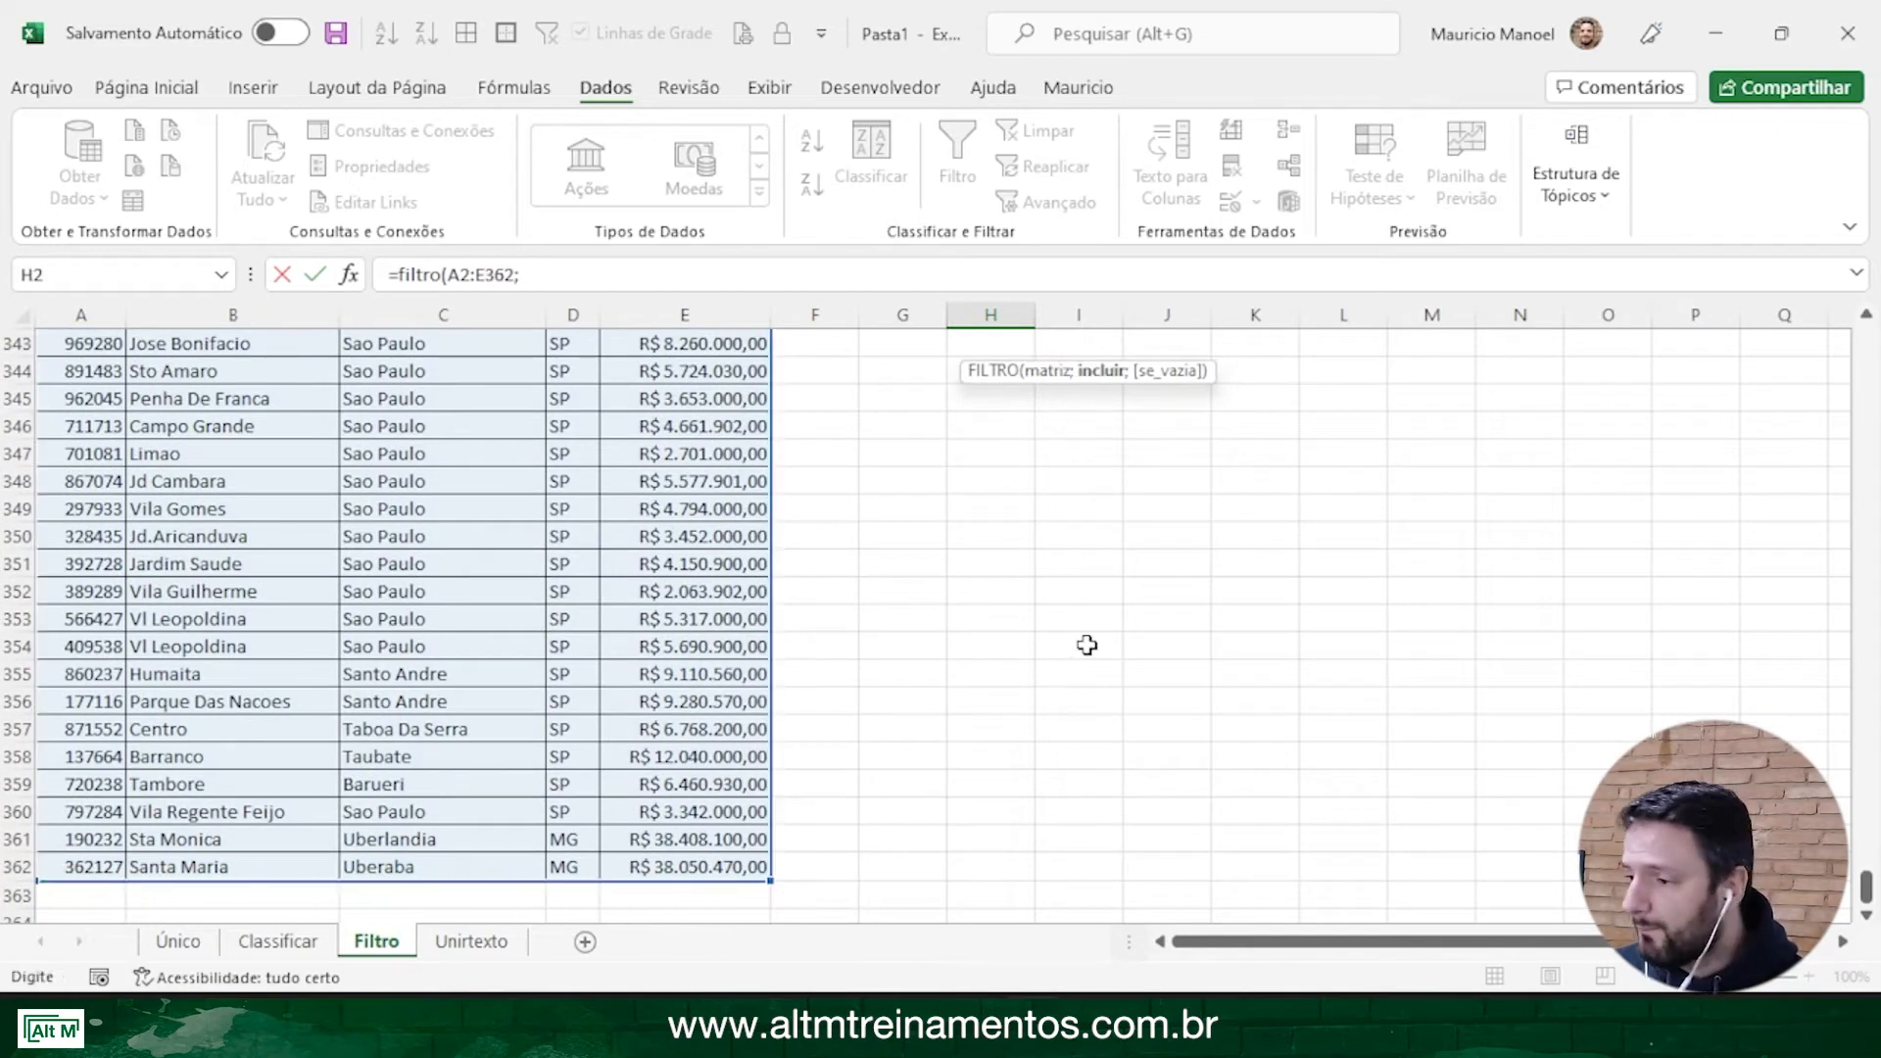
scroll(941, 687, up, 20)
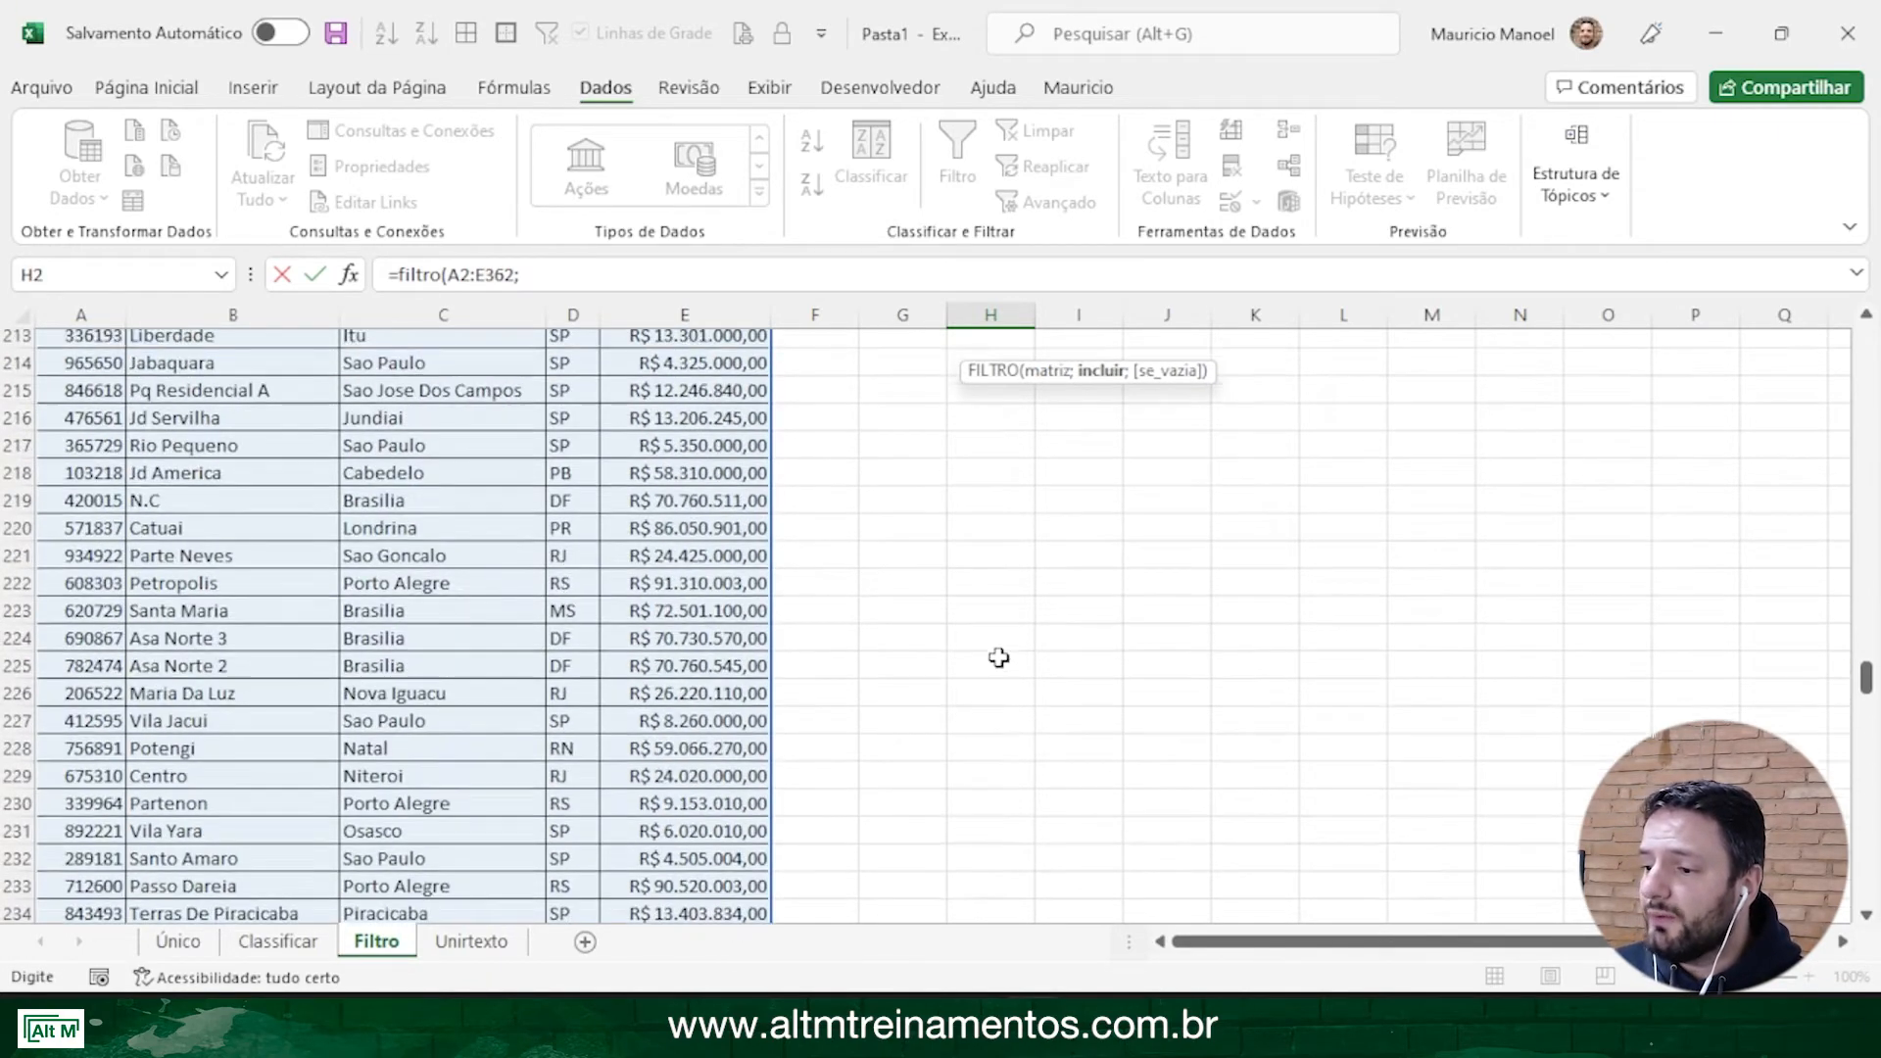
scroll(998, 657, up, 20)
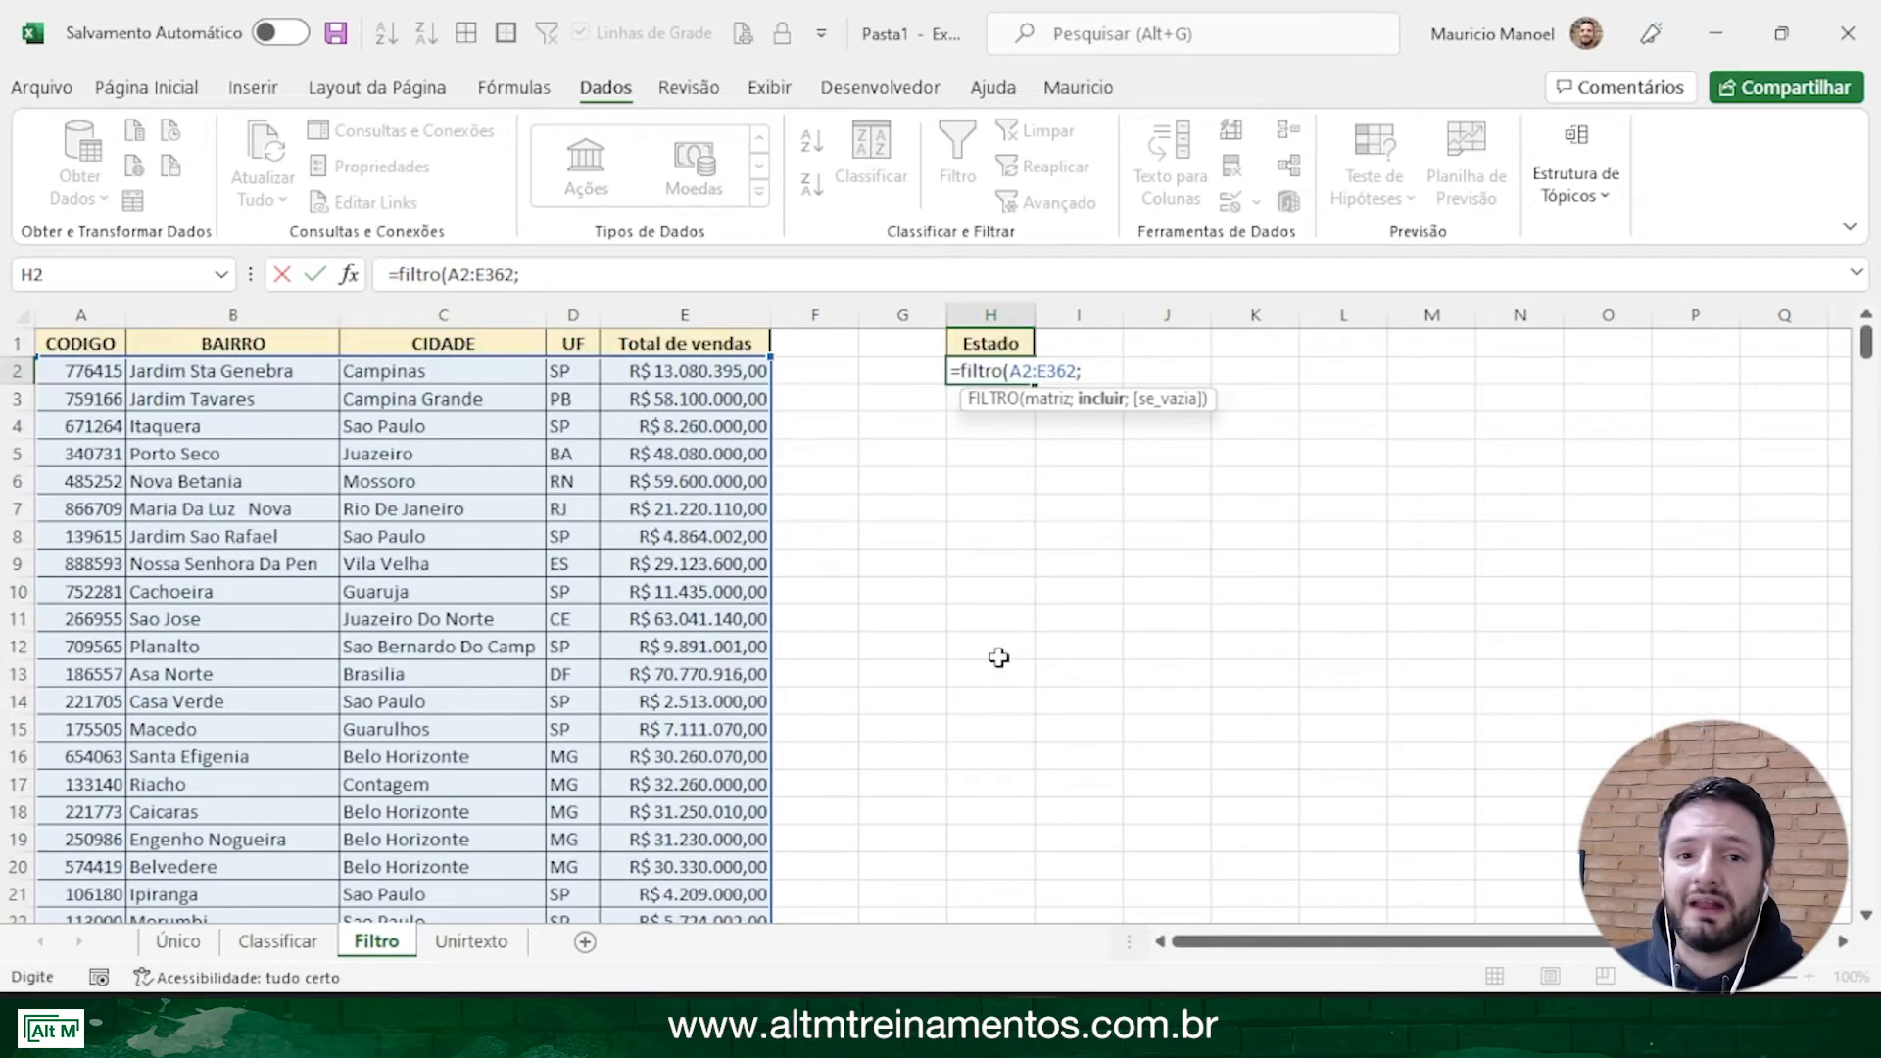
Complete the H2 formula with the condition D2:D362="SP" and check the state column of the filtered rows
drag(562, 371, 576, 868)
scroll(938, 666, up, 20)
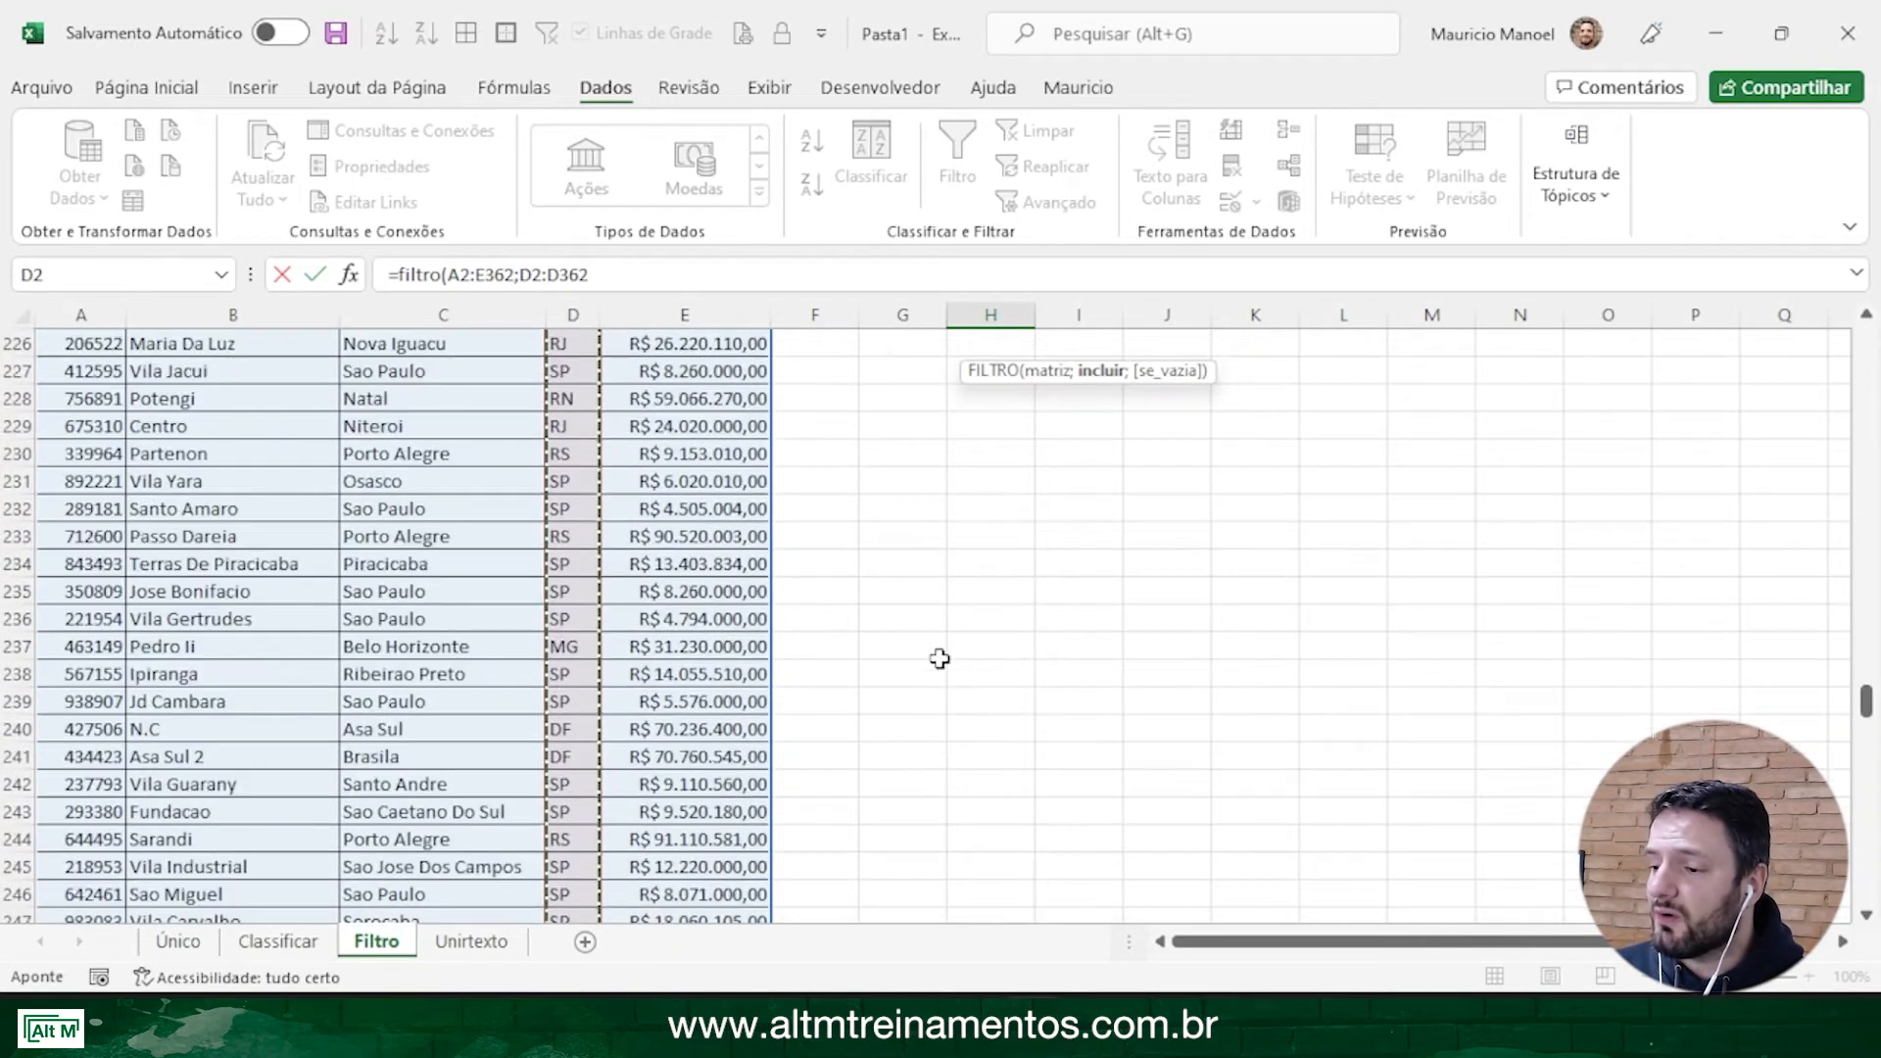
scroll(940, 658, up, 20)
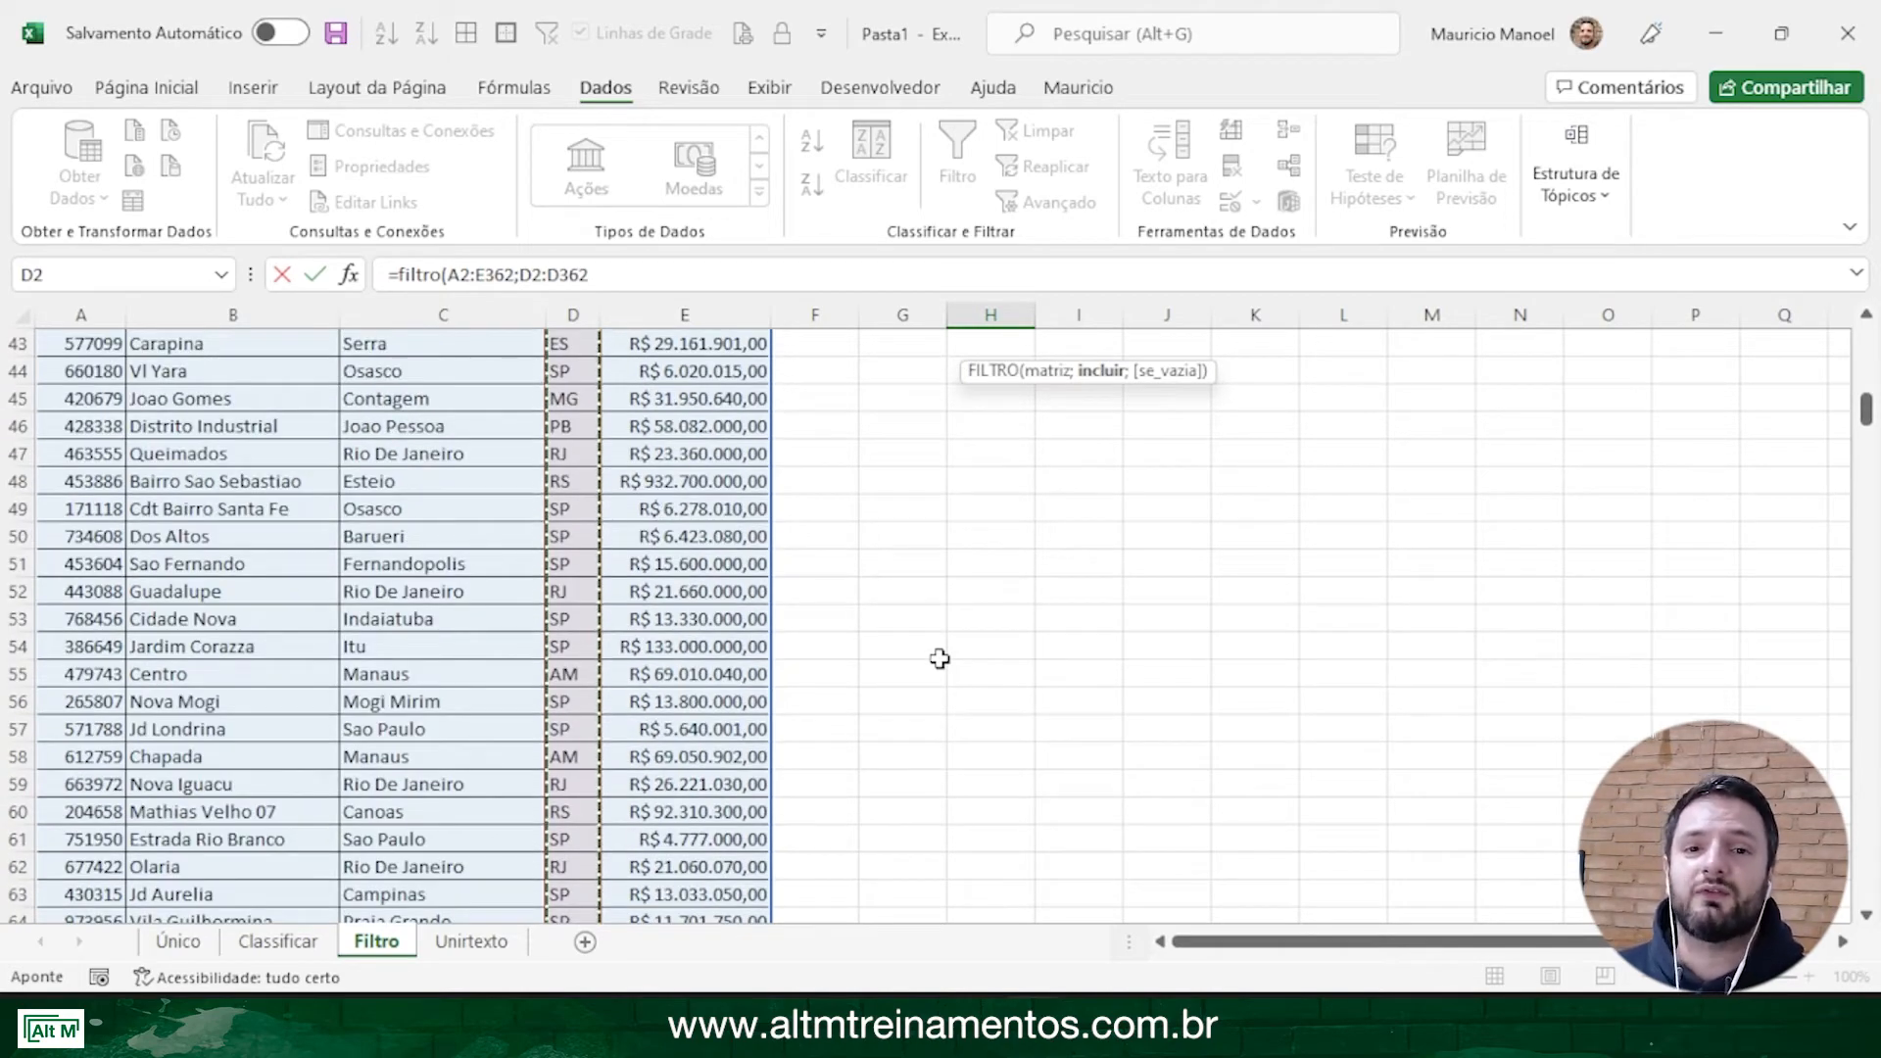
scroll(1008, 547, up, 14)
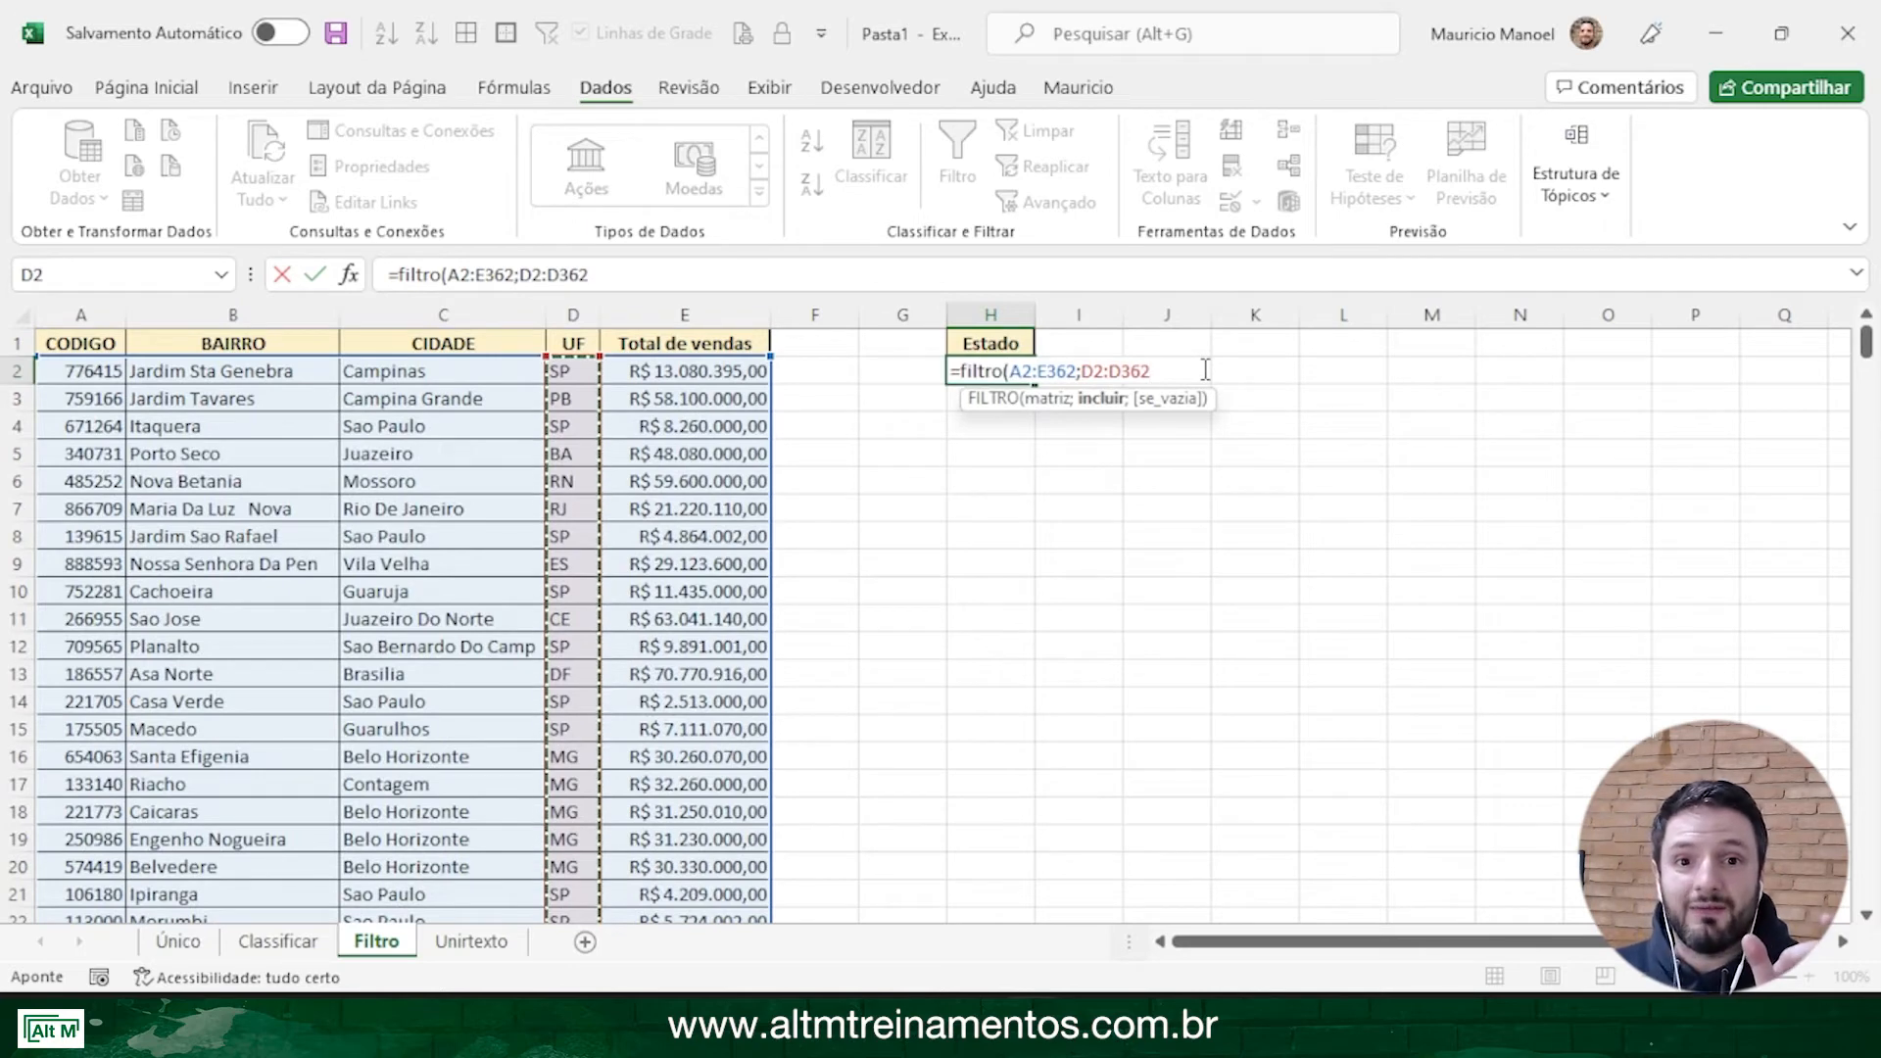
text(=)
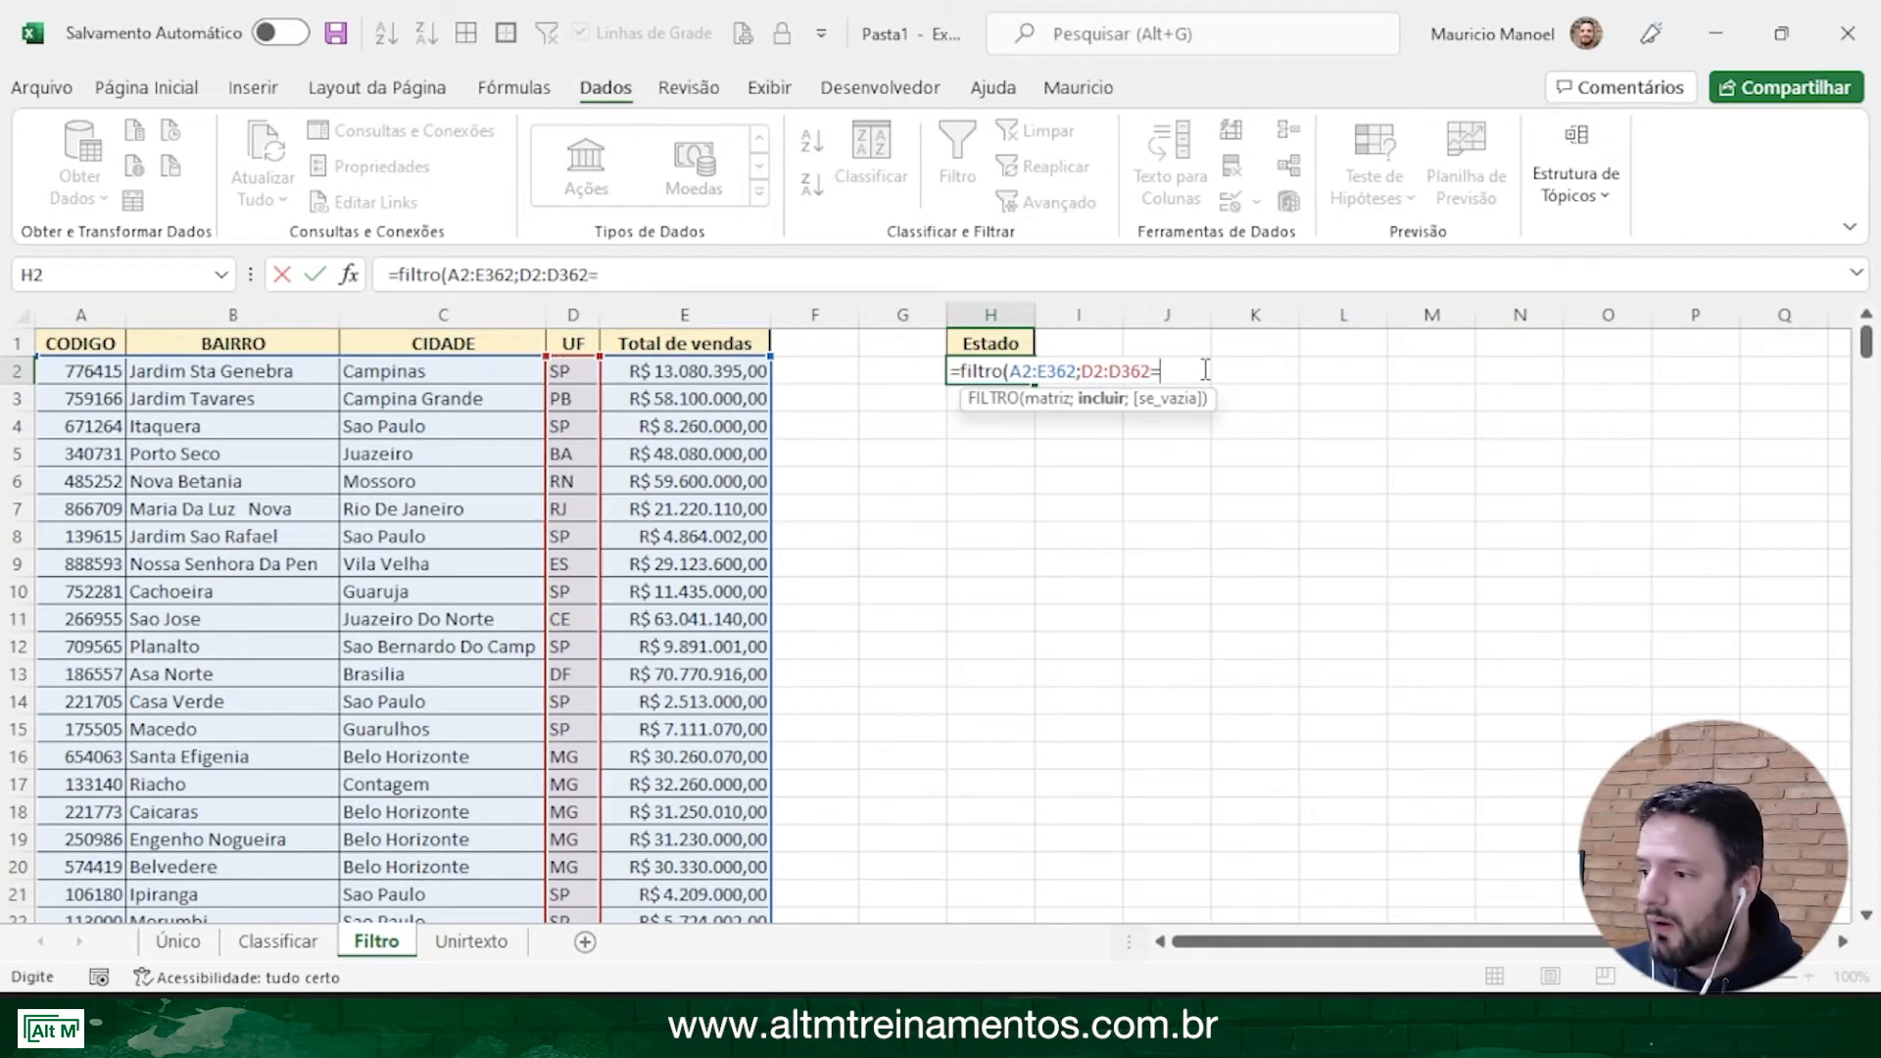
text(")
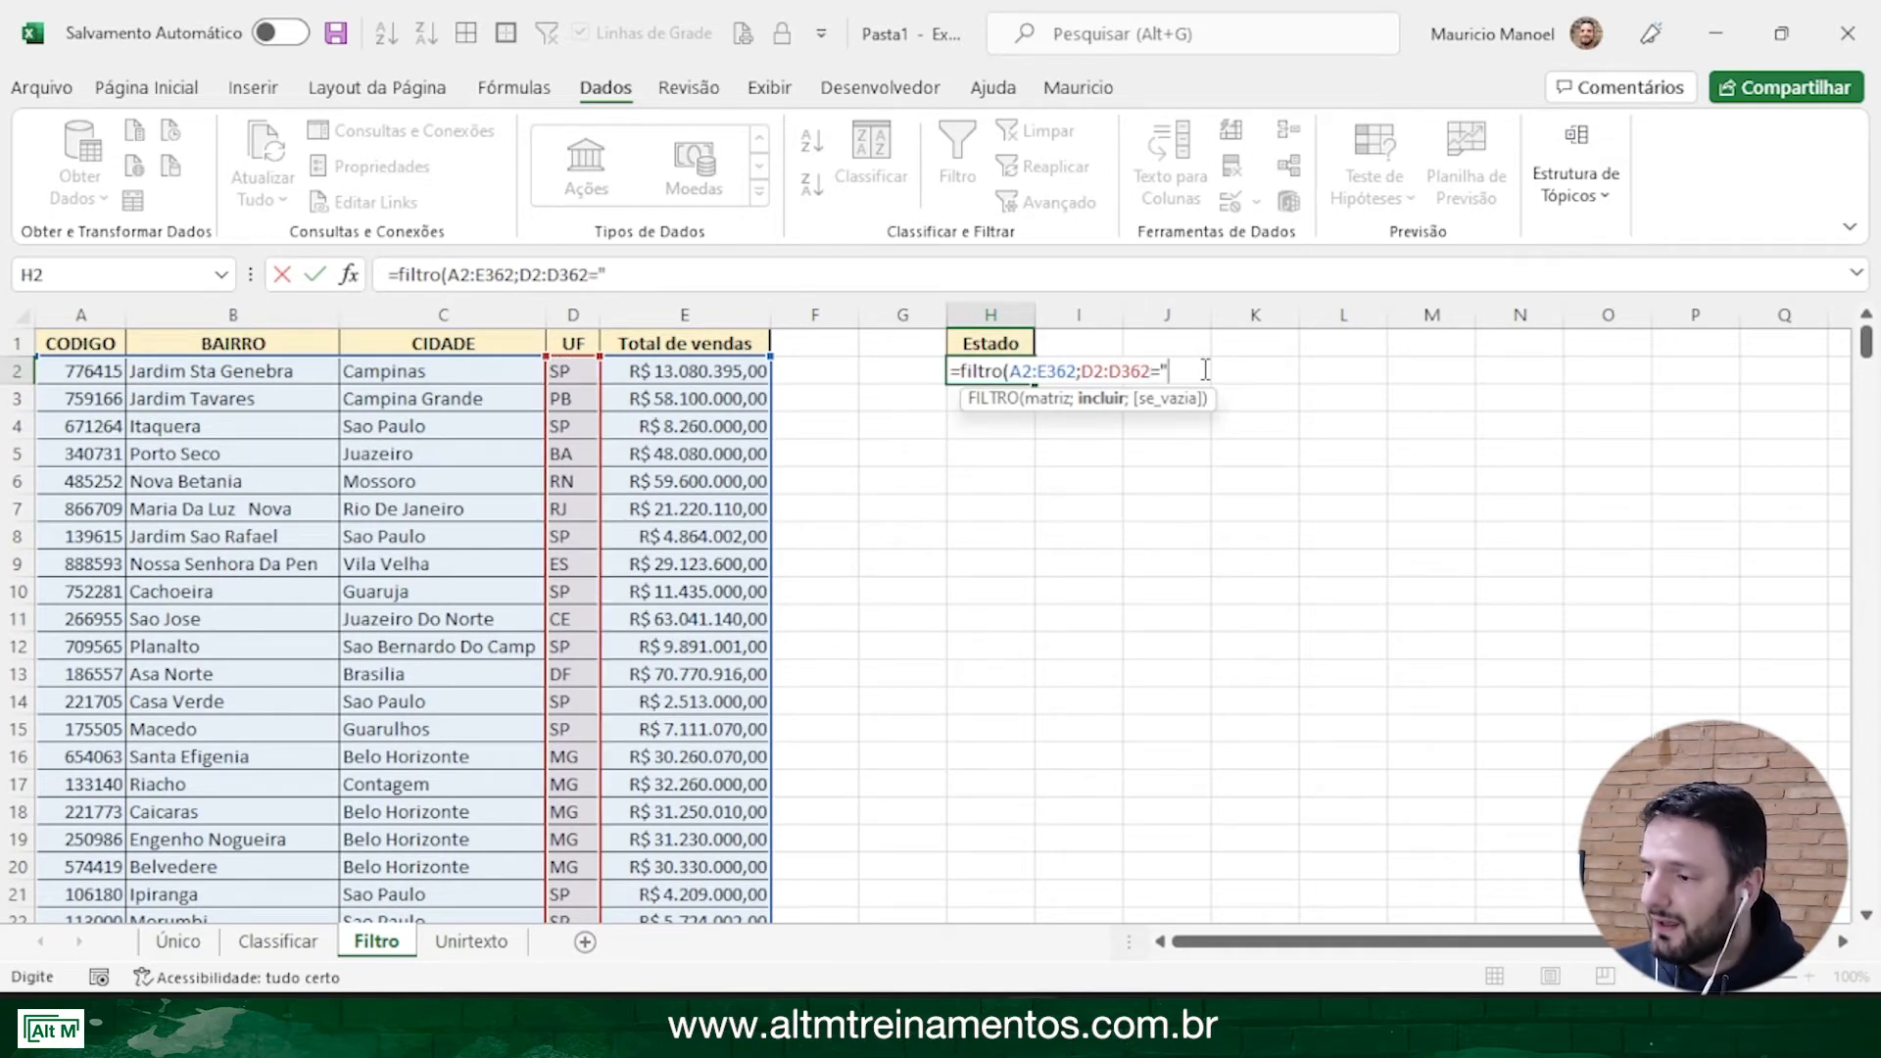
text(SP")
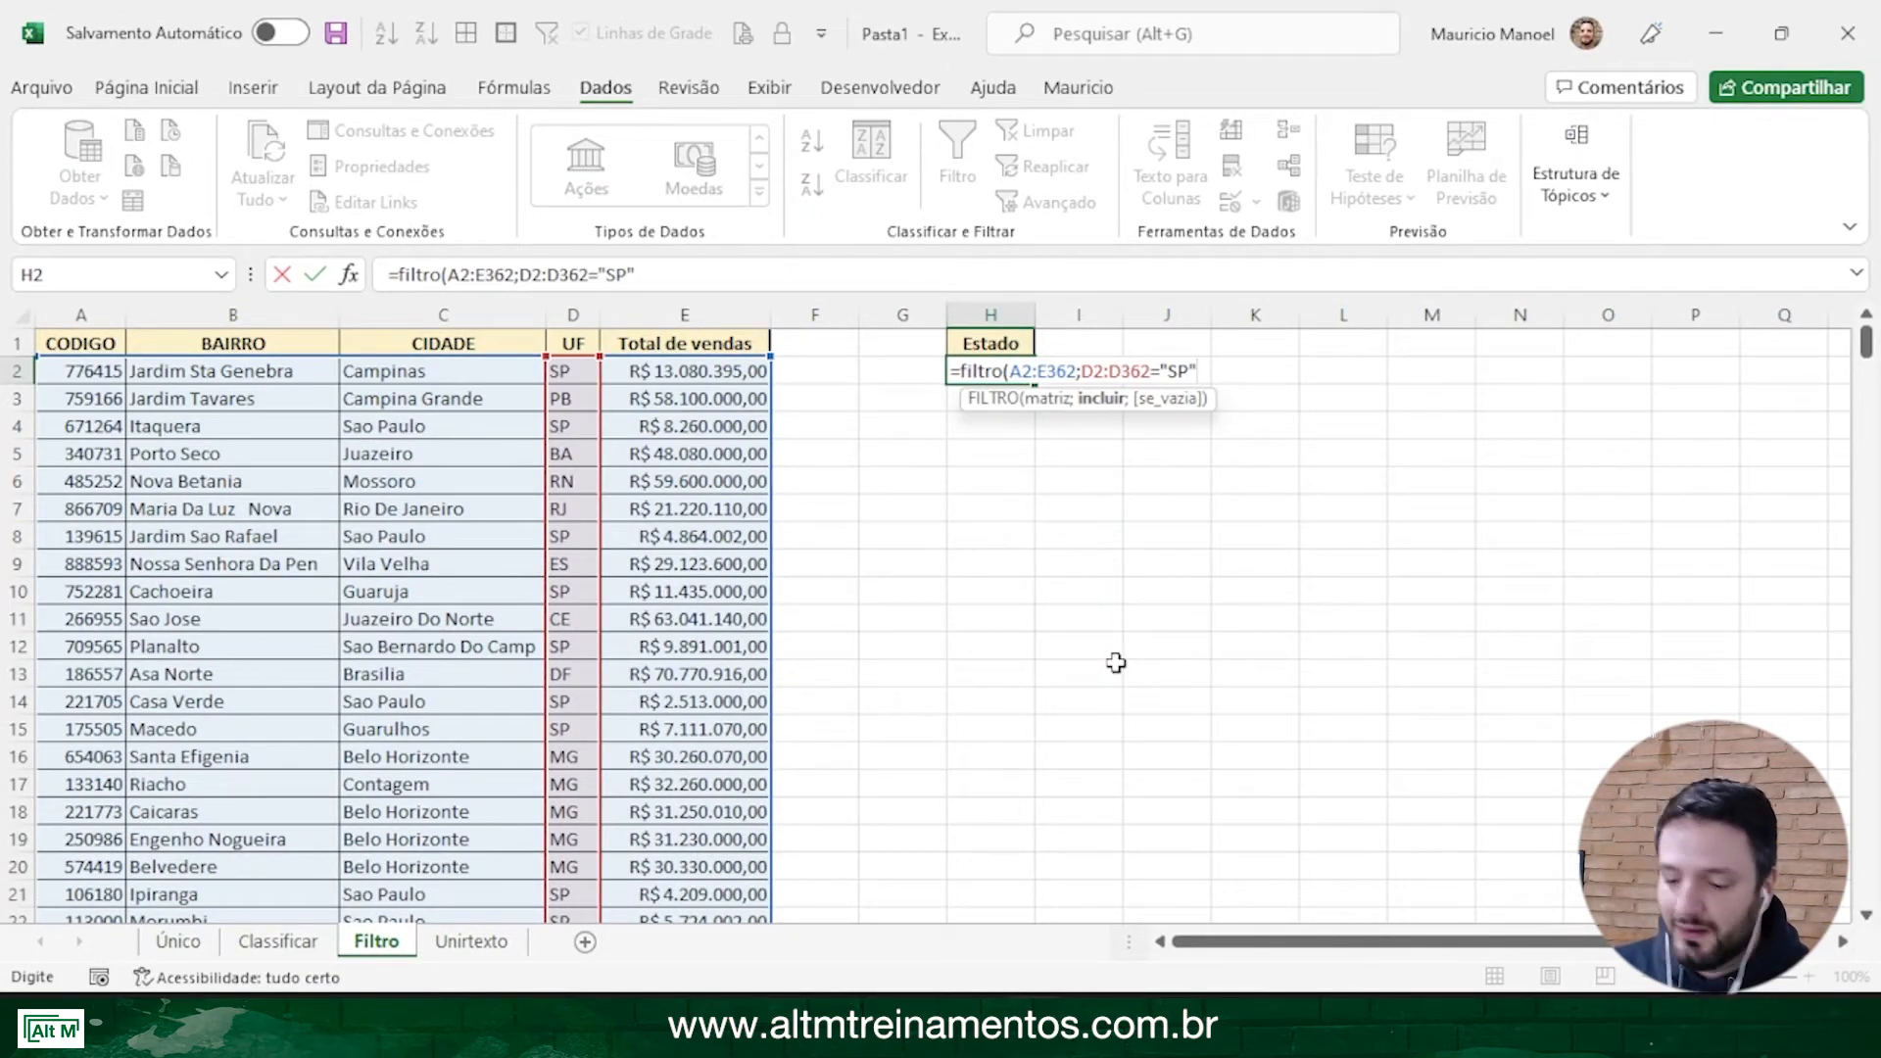
text())
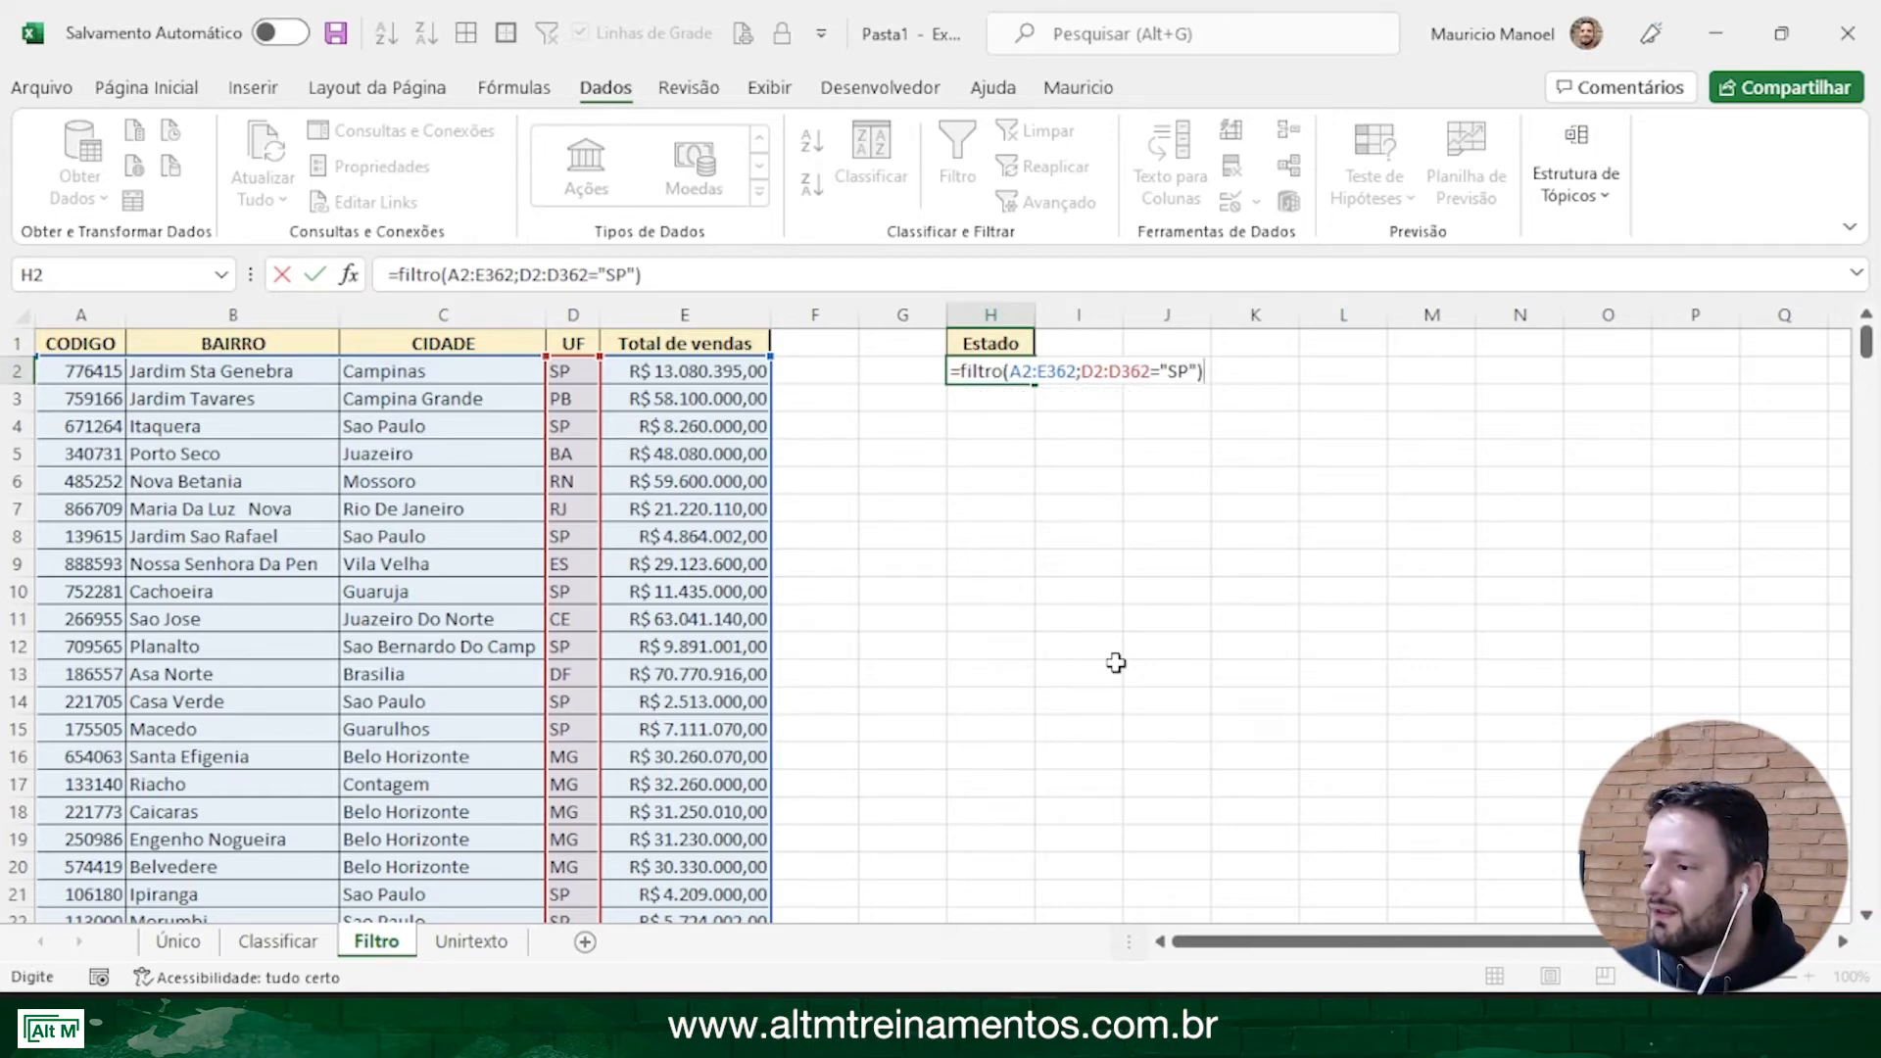
key(Return)
drag(1249, 377, 1247, 981)
scroll(1242, 760, up, 20)
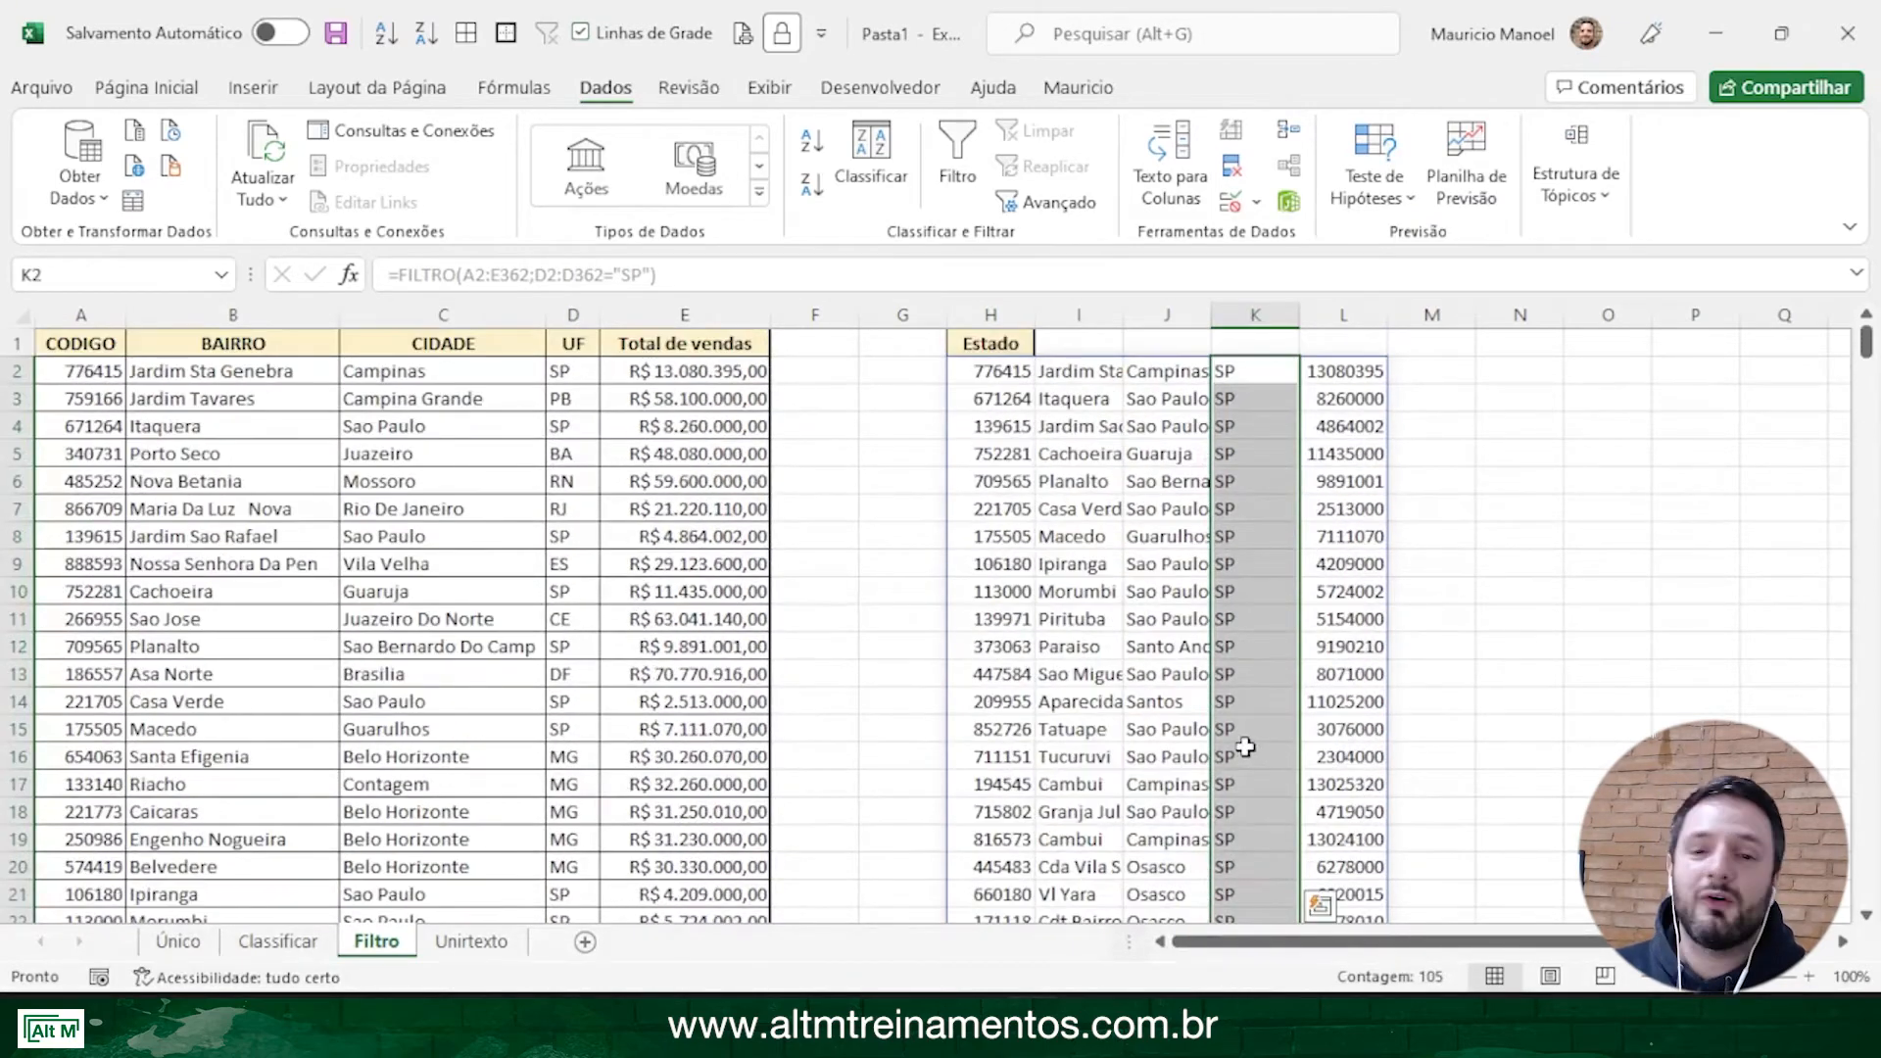
Change the state criterion in the H2 FILTRO formula to "RJ"
click(964, 367)
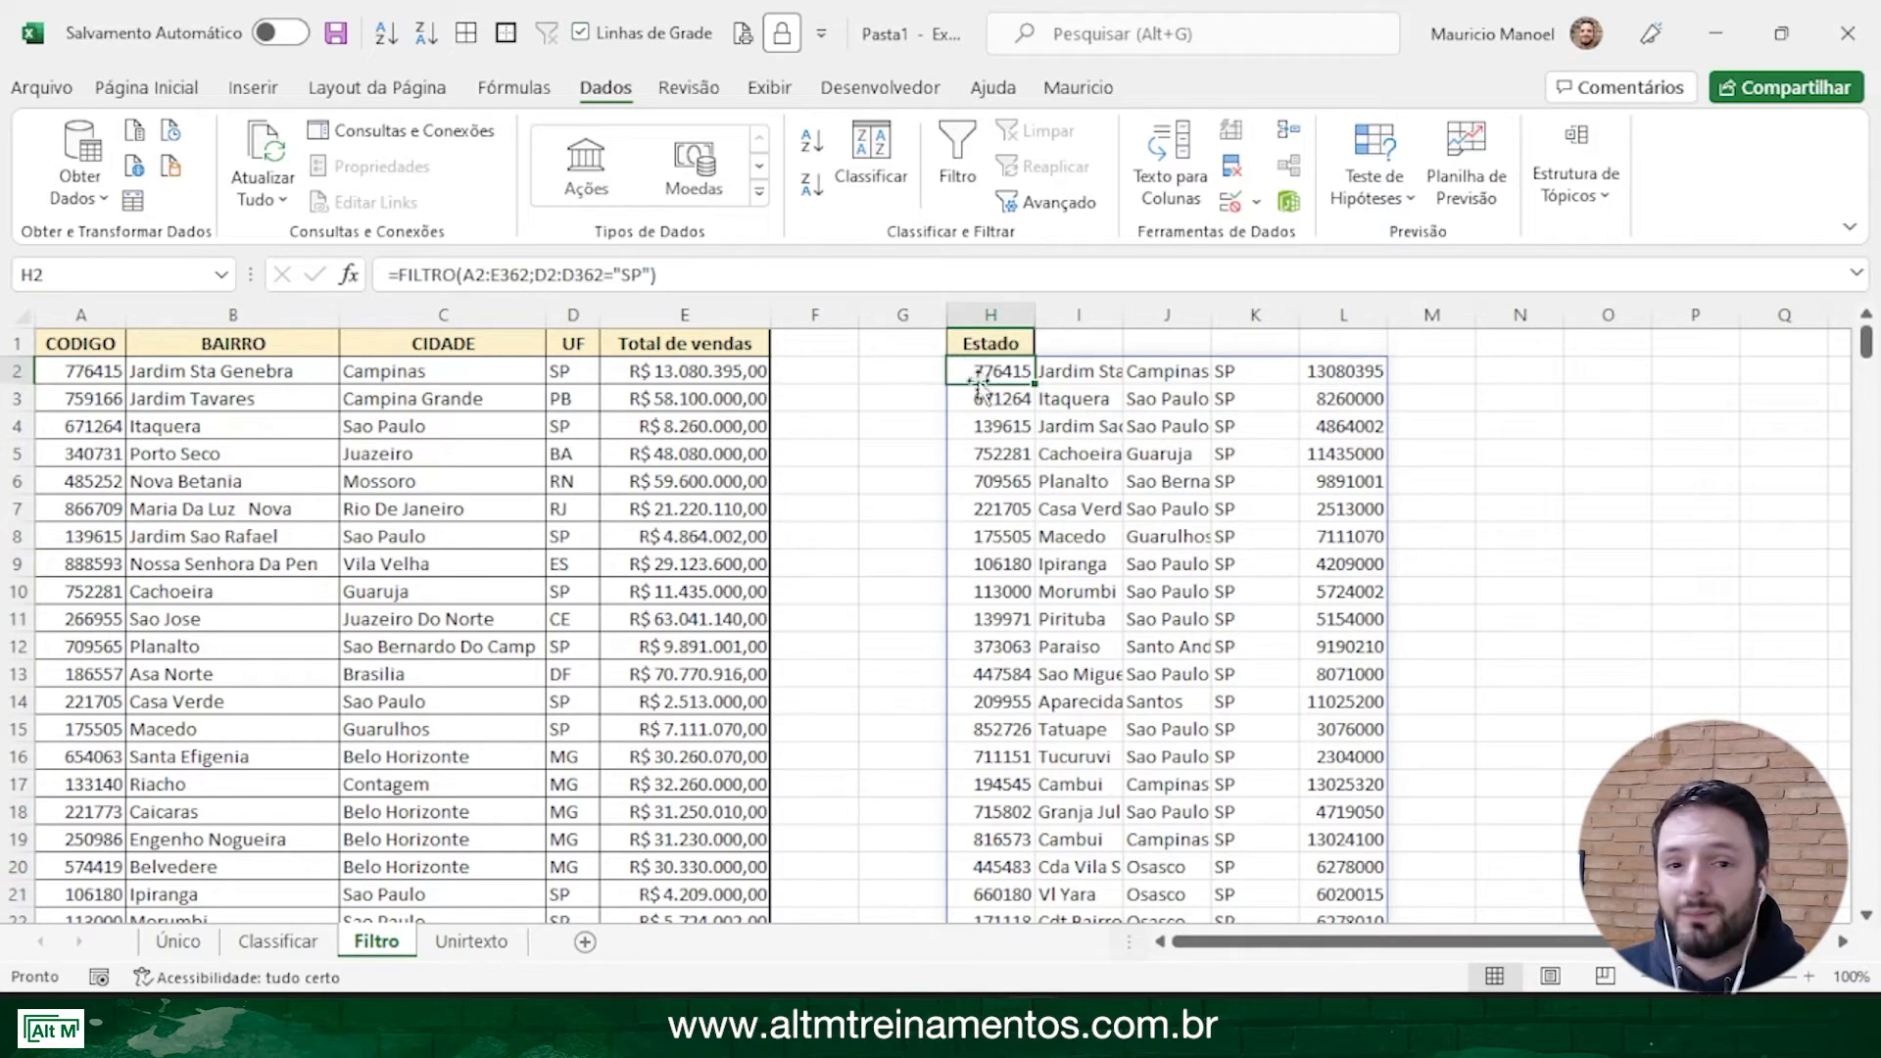
double_click(987, 370)
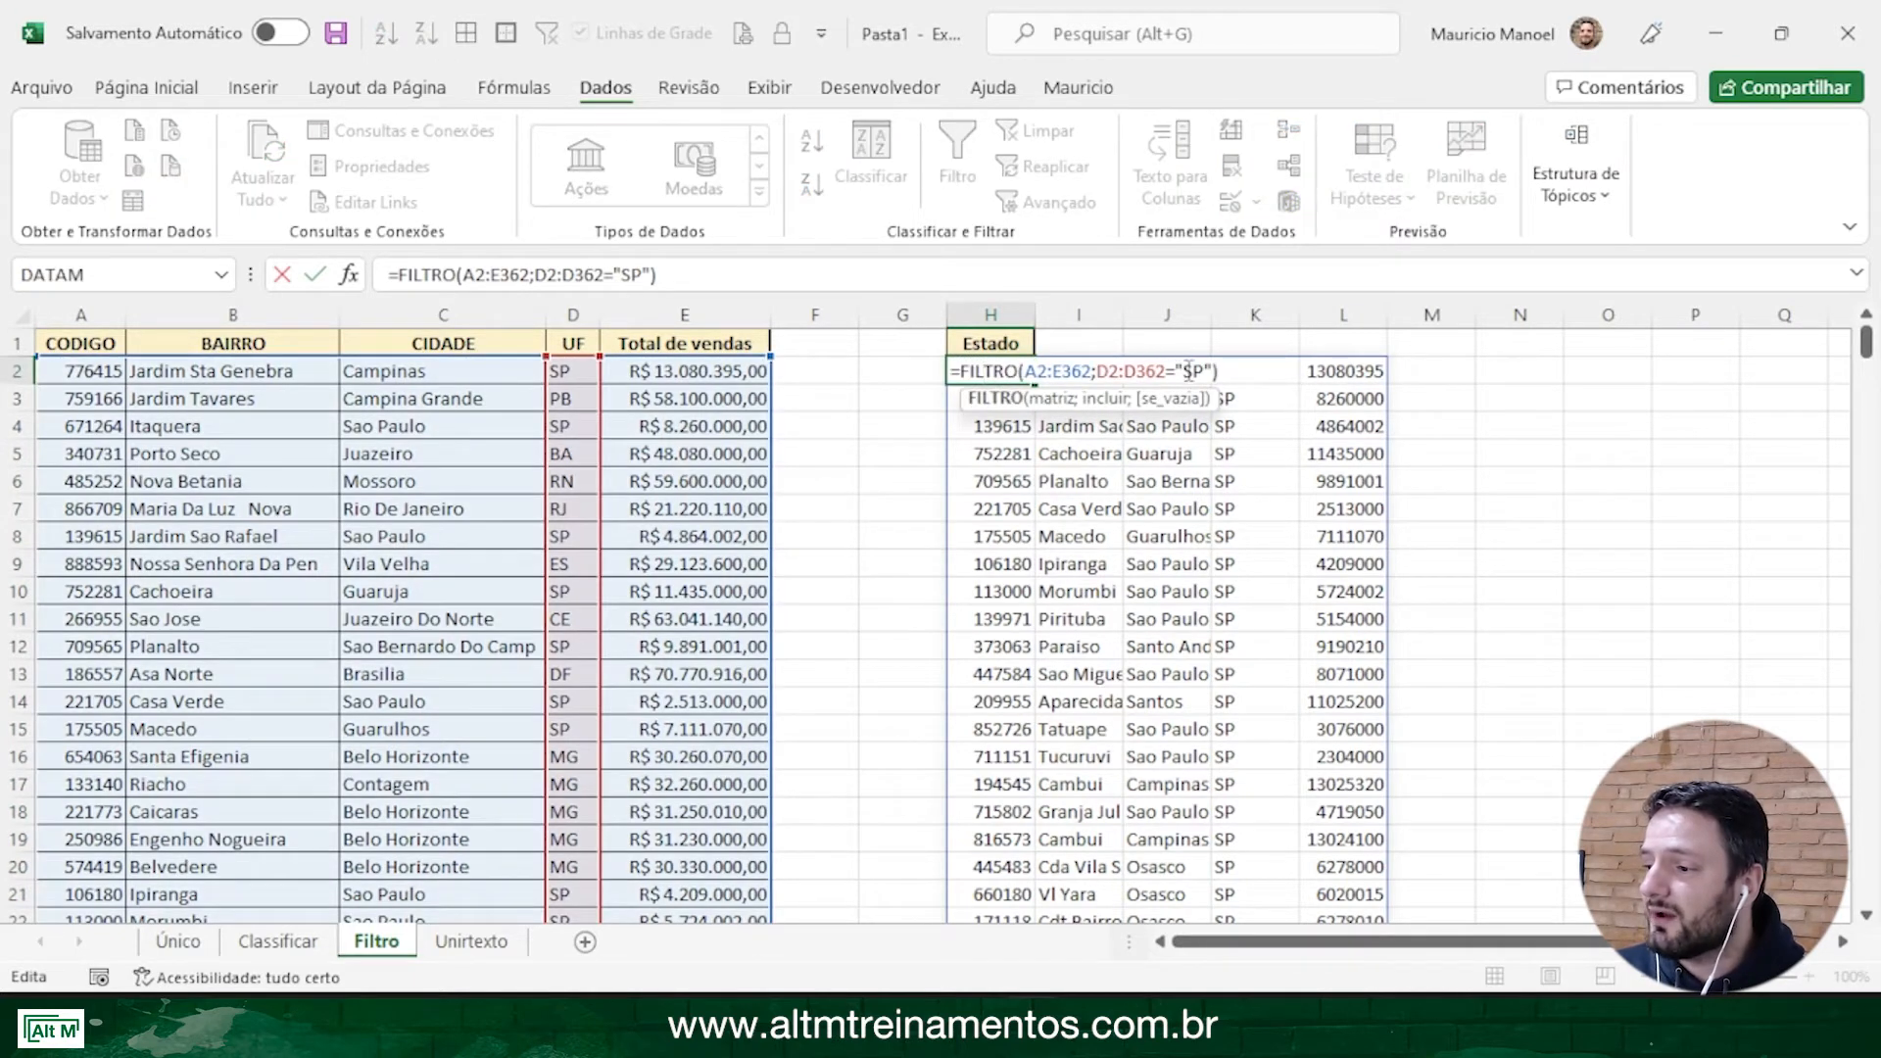
drag(1202, 371, 1180, 370)
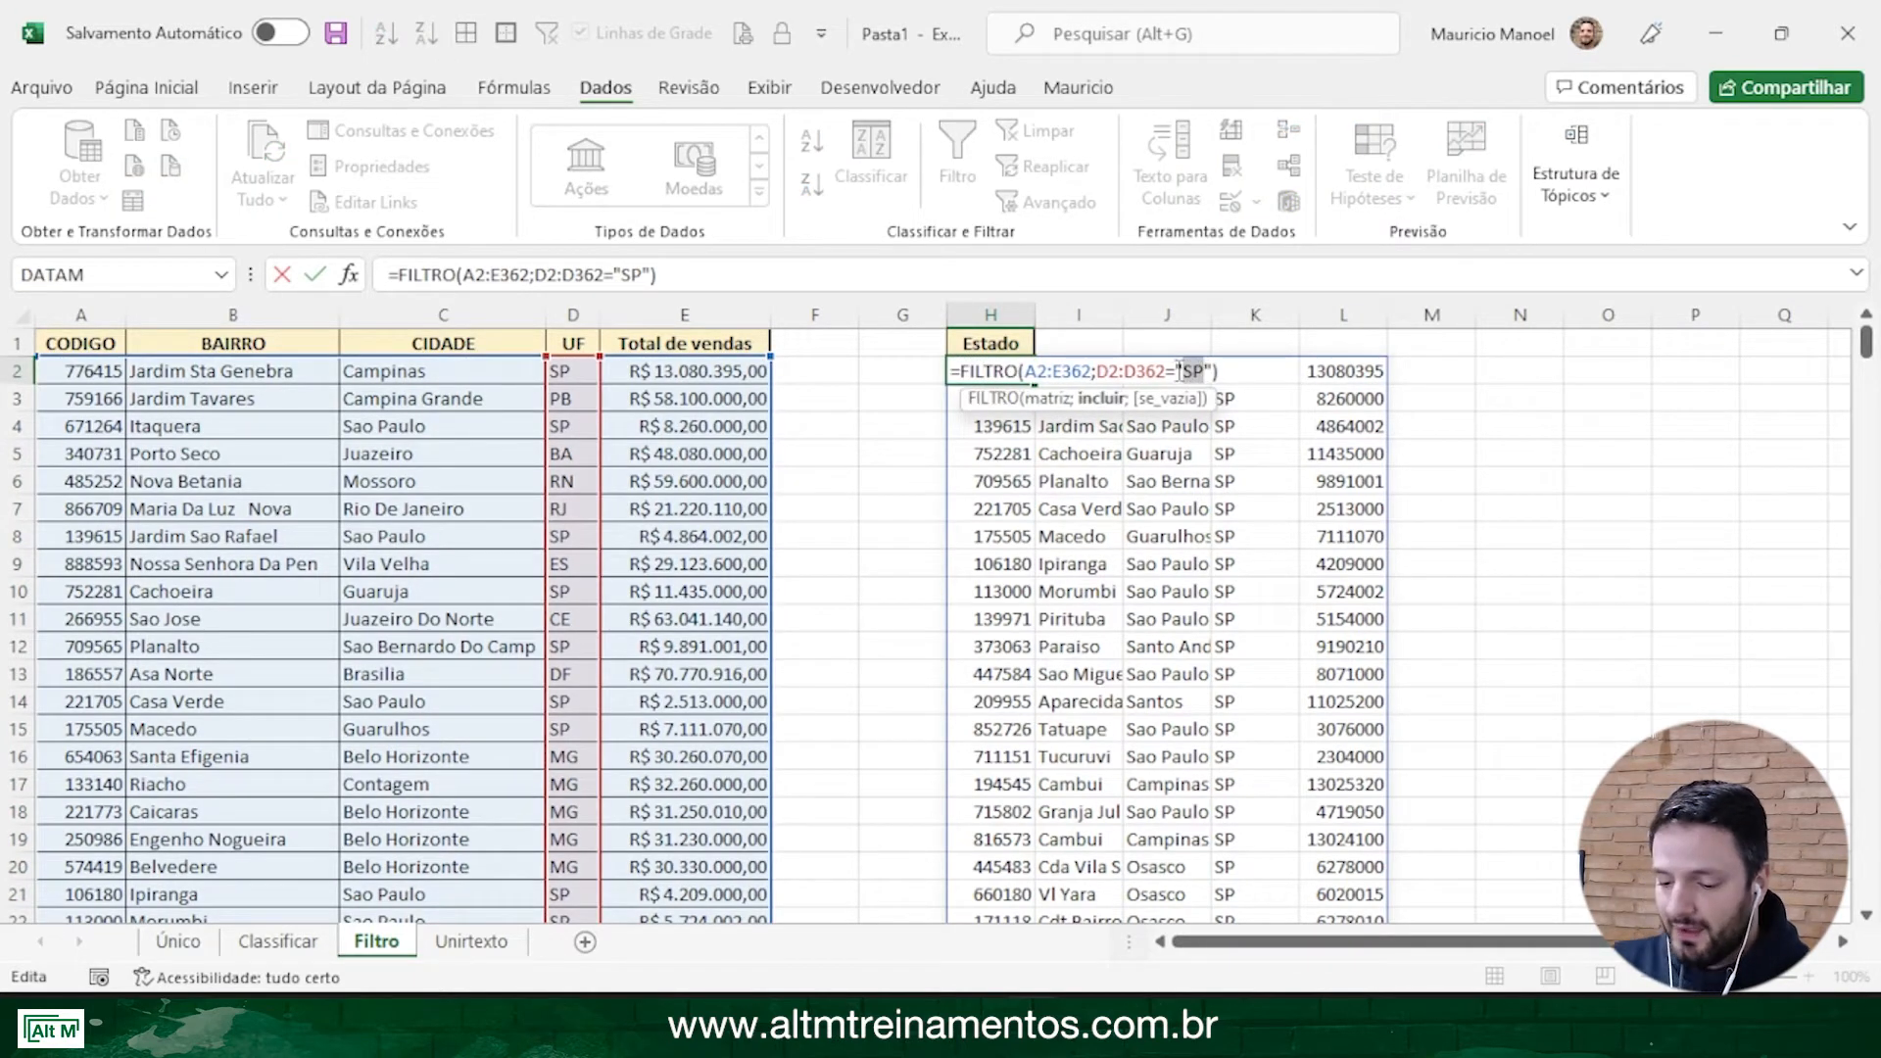
text(RJ)
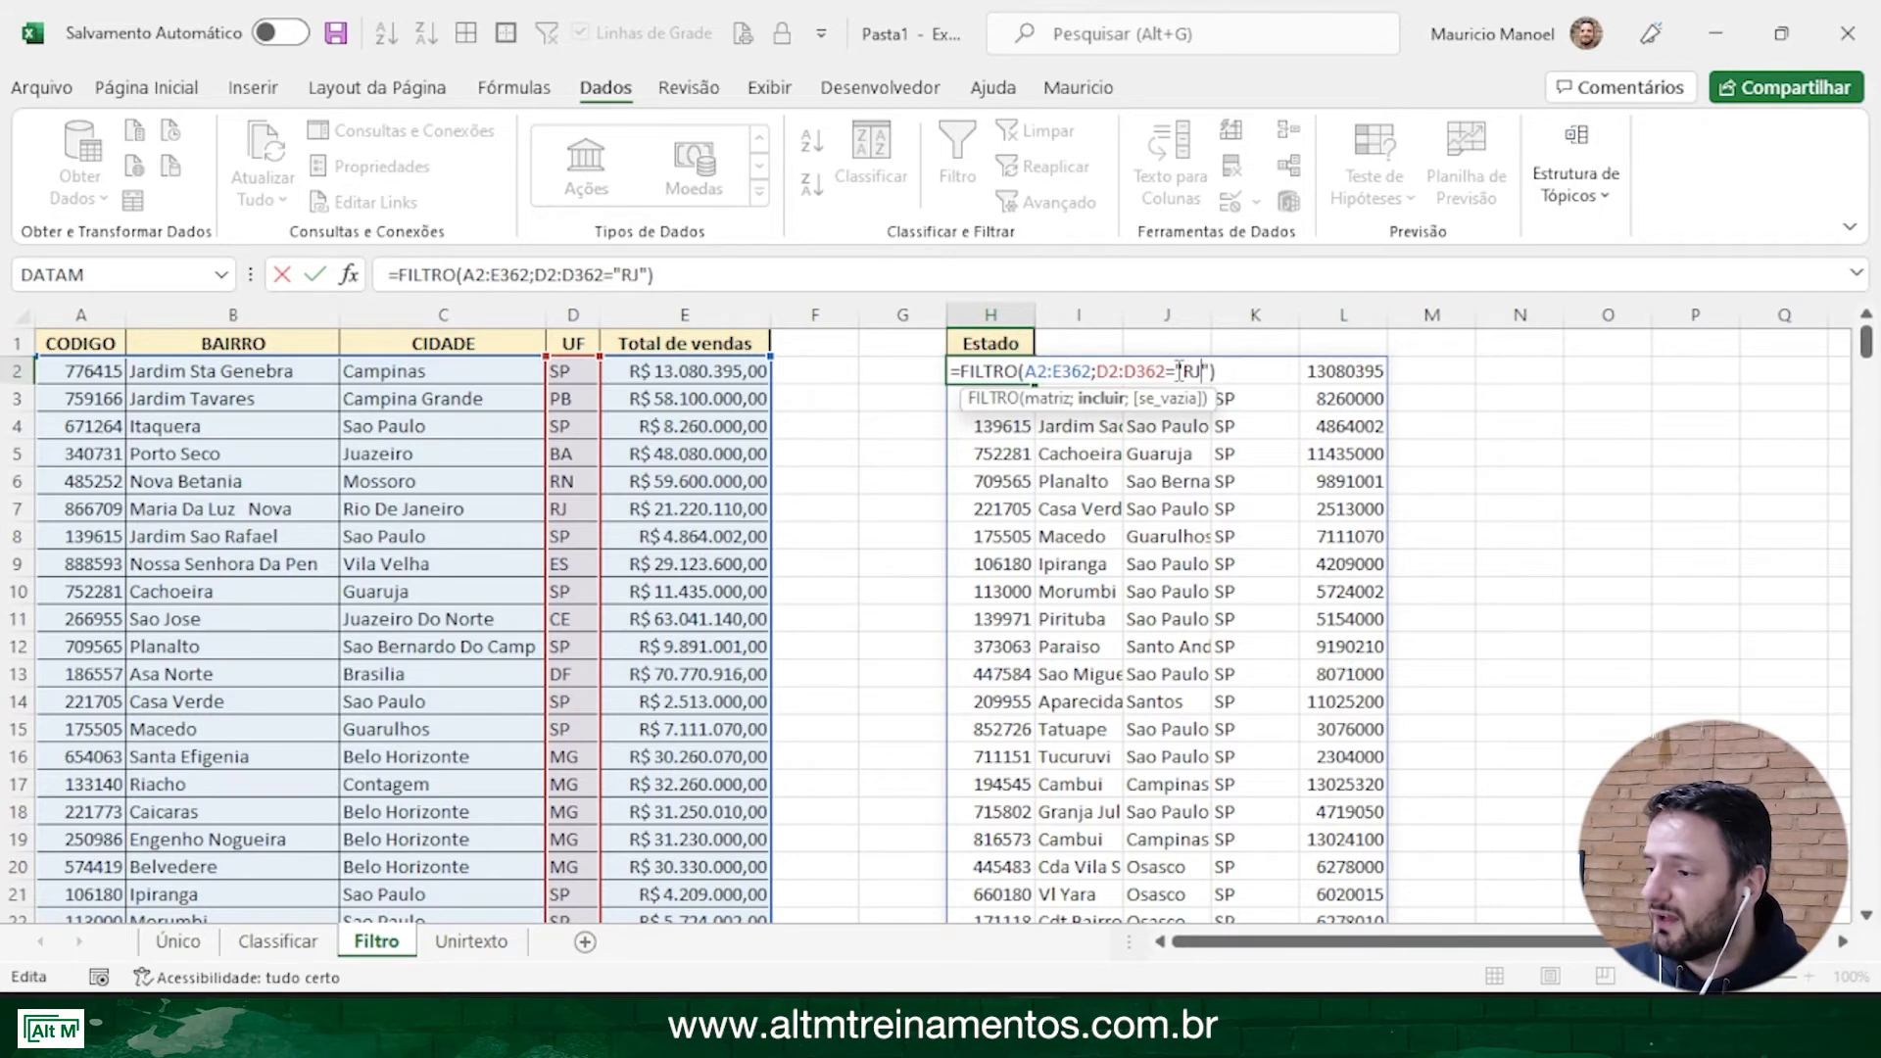
key(Return)
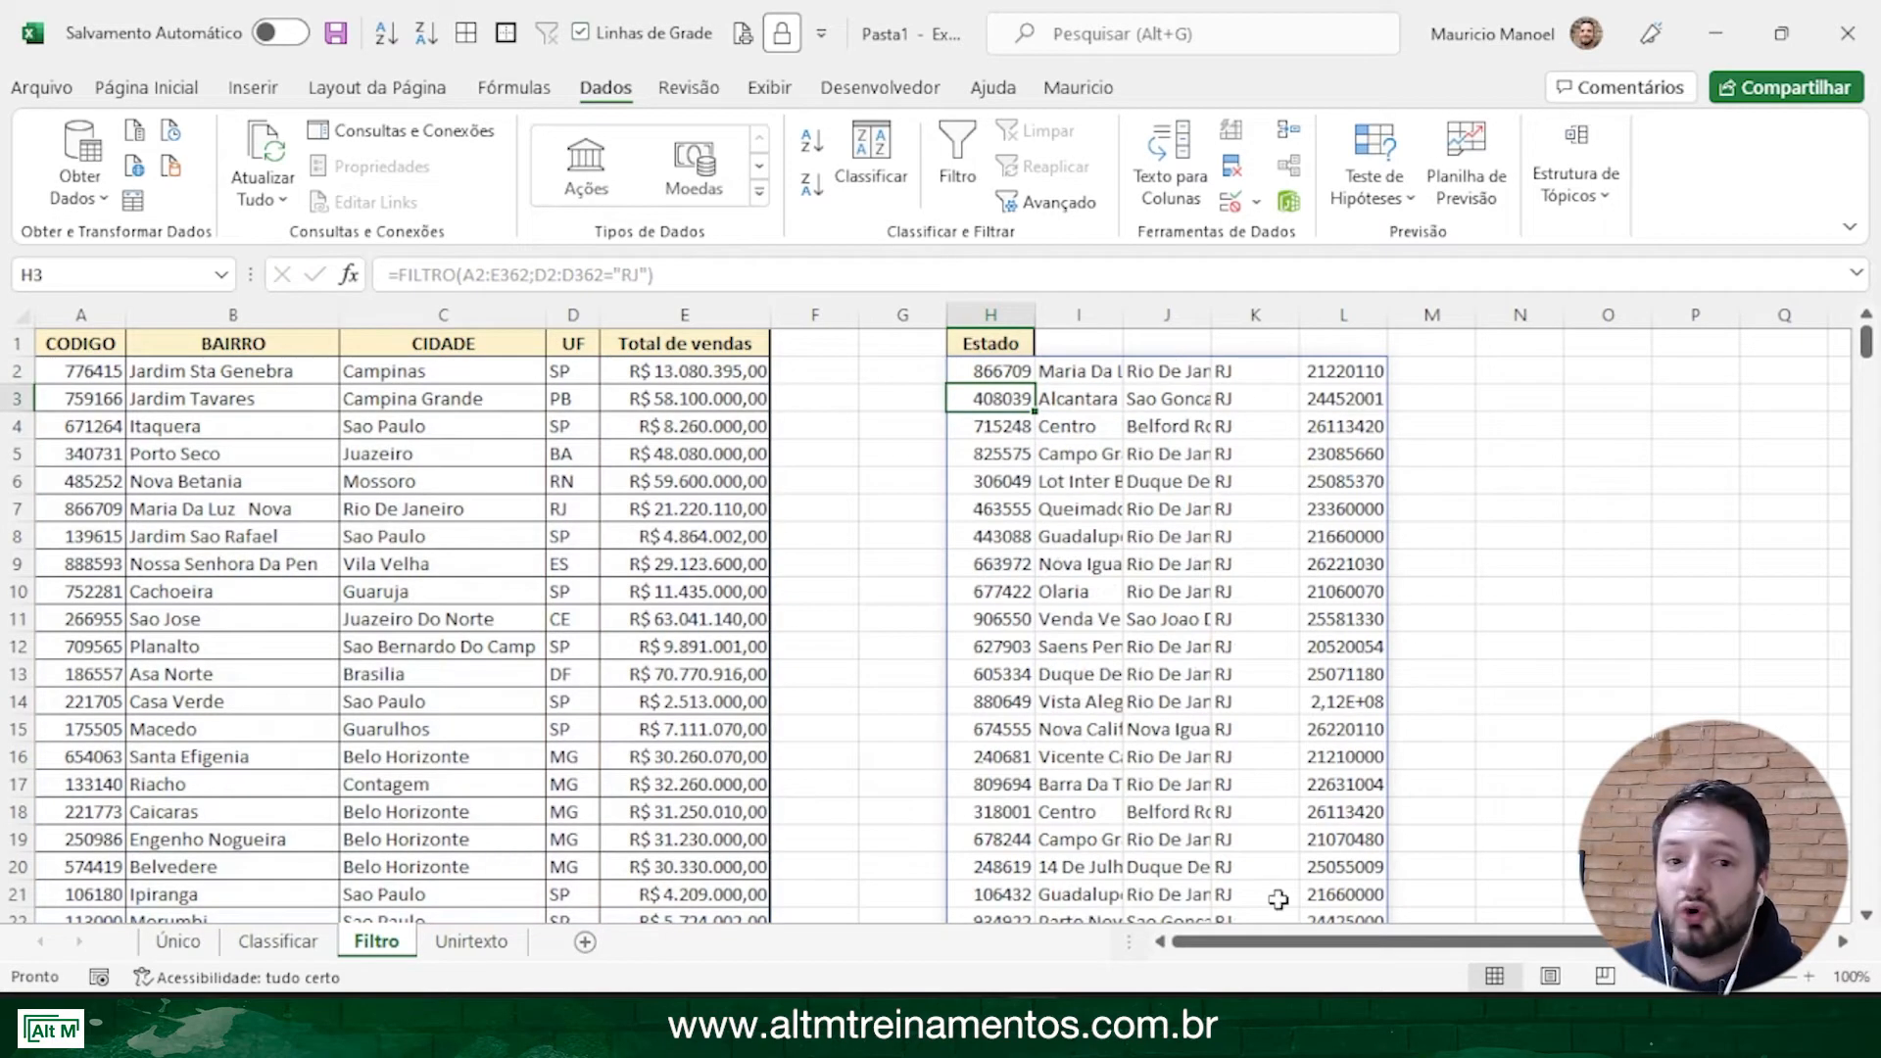
Examine the rows and columns returned by the FILTRO formula in H2 for the state RJ
drag(976, 372, 1337, 840)
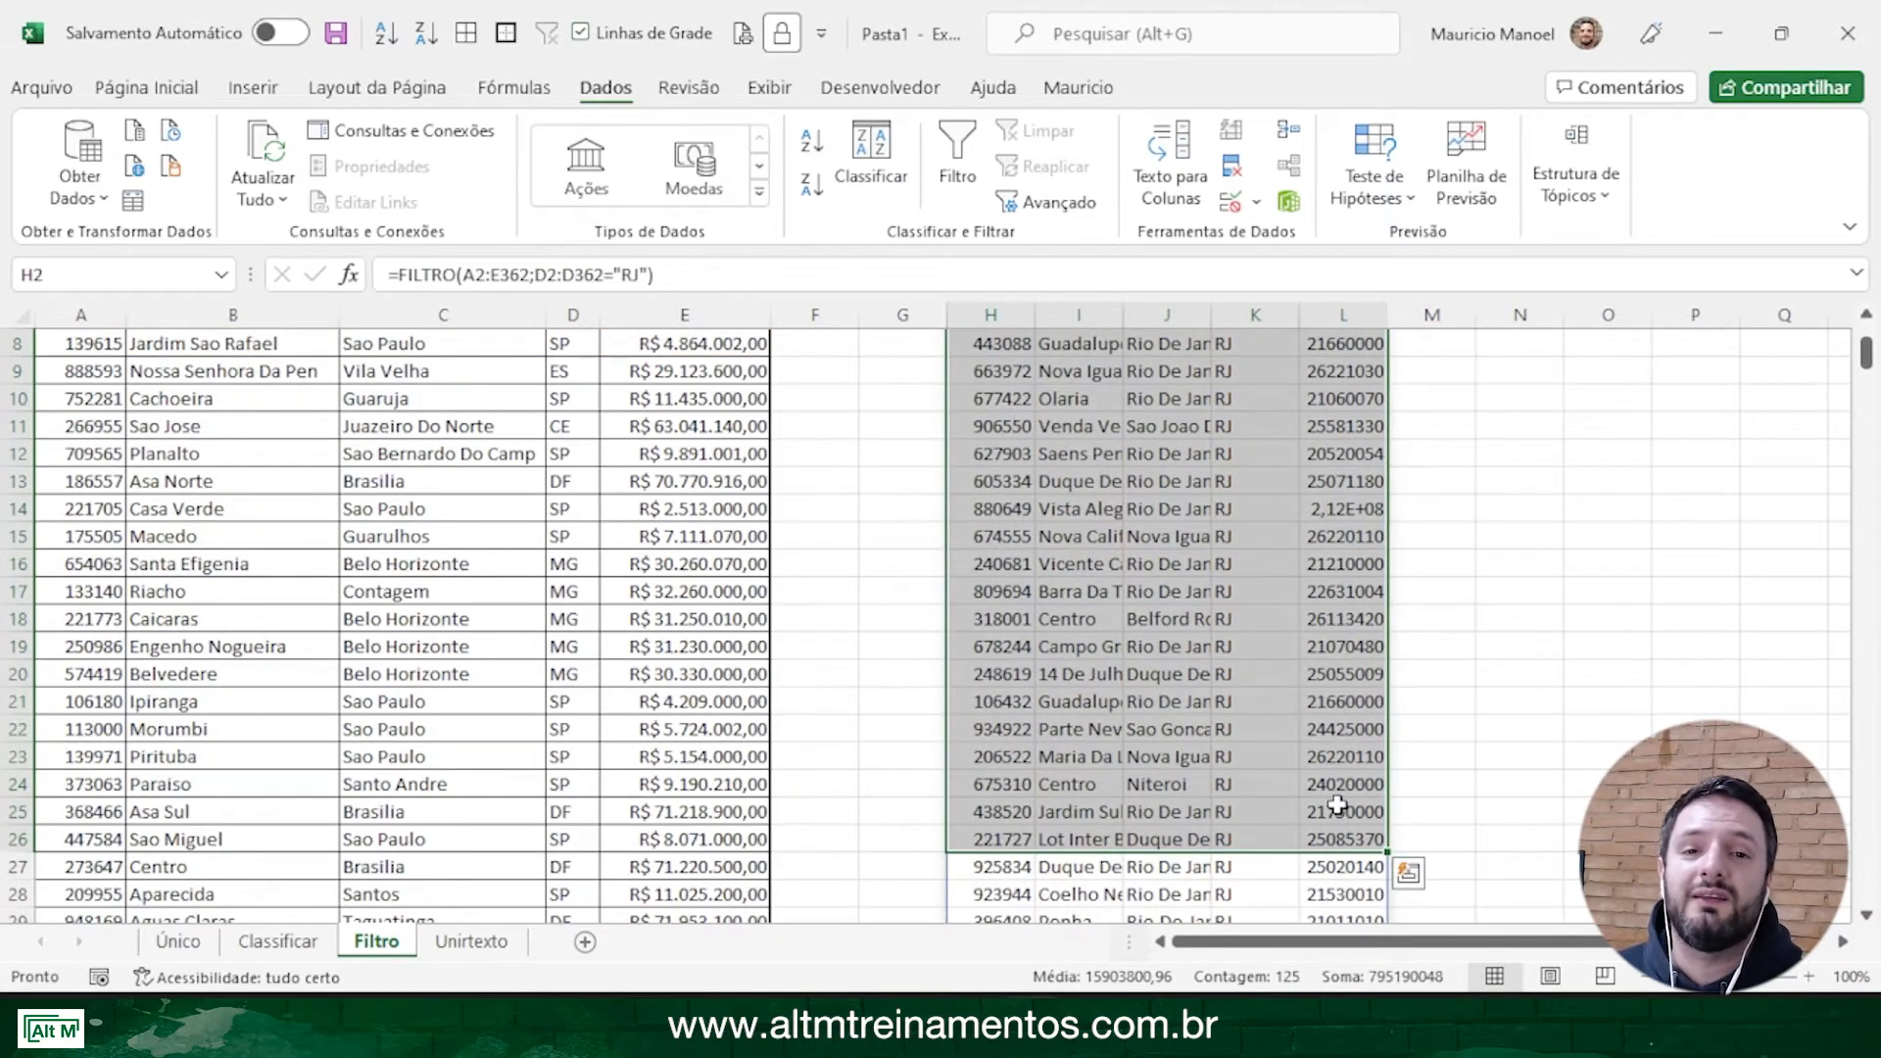
scroll(1337, 805, up, 3)
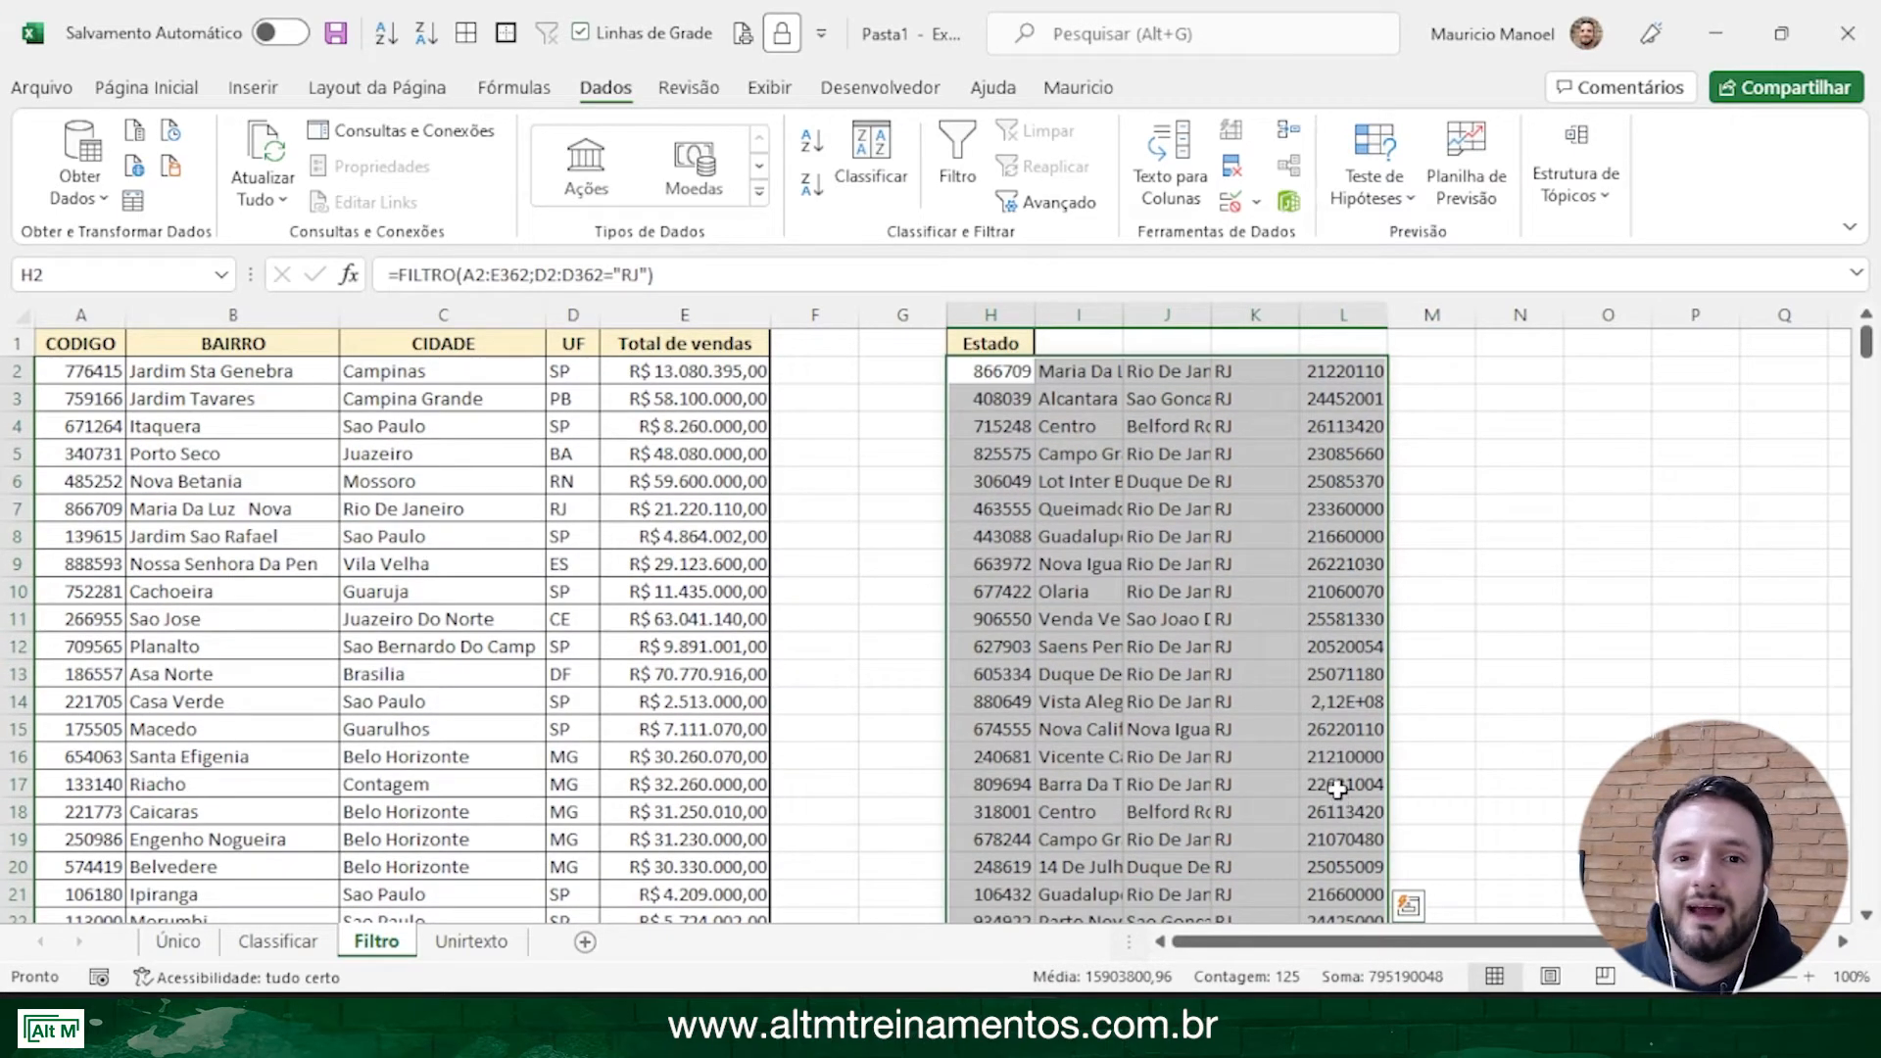
click(870, 502)
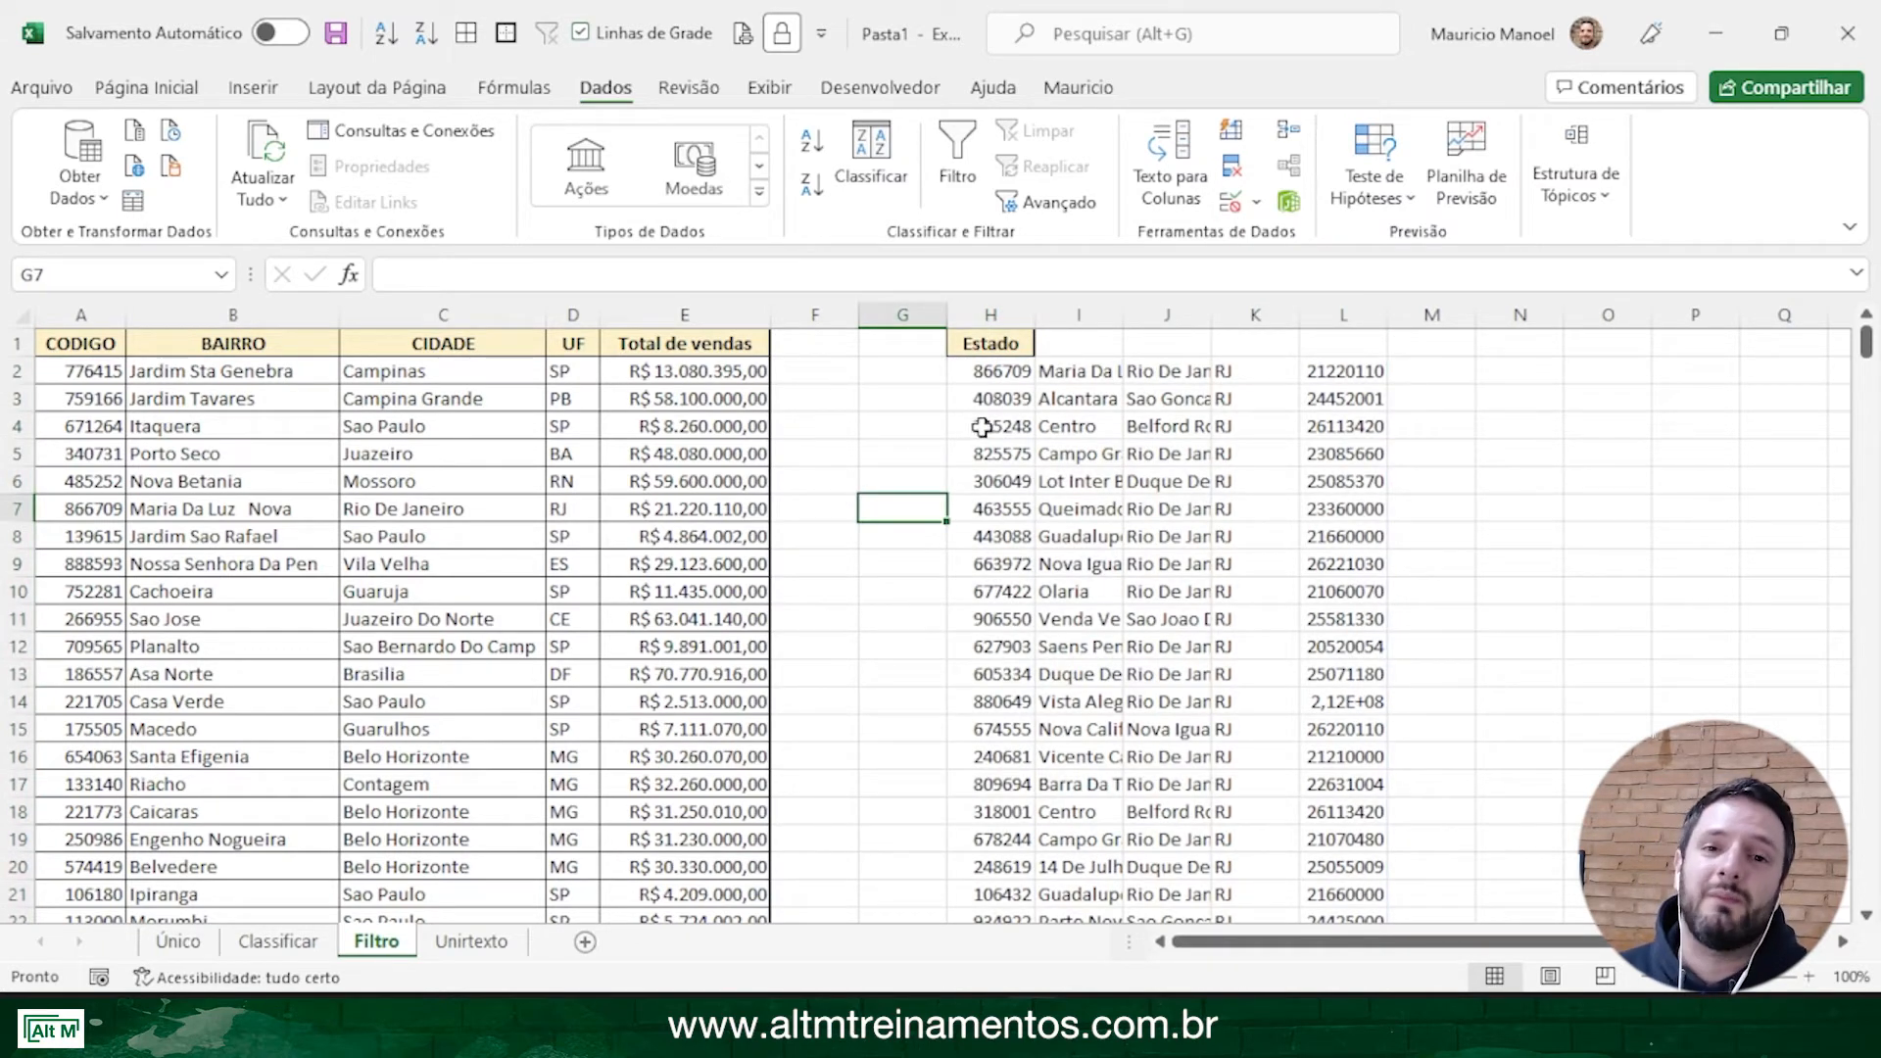
click(1273, 423)
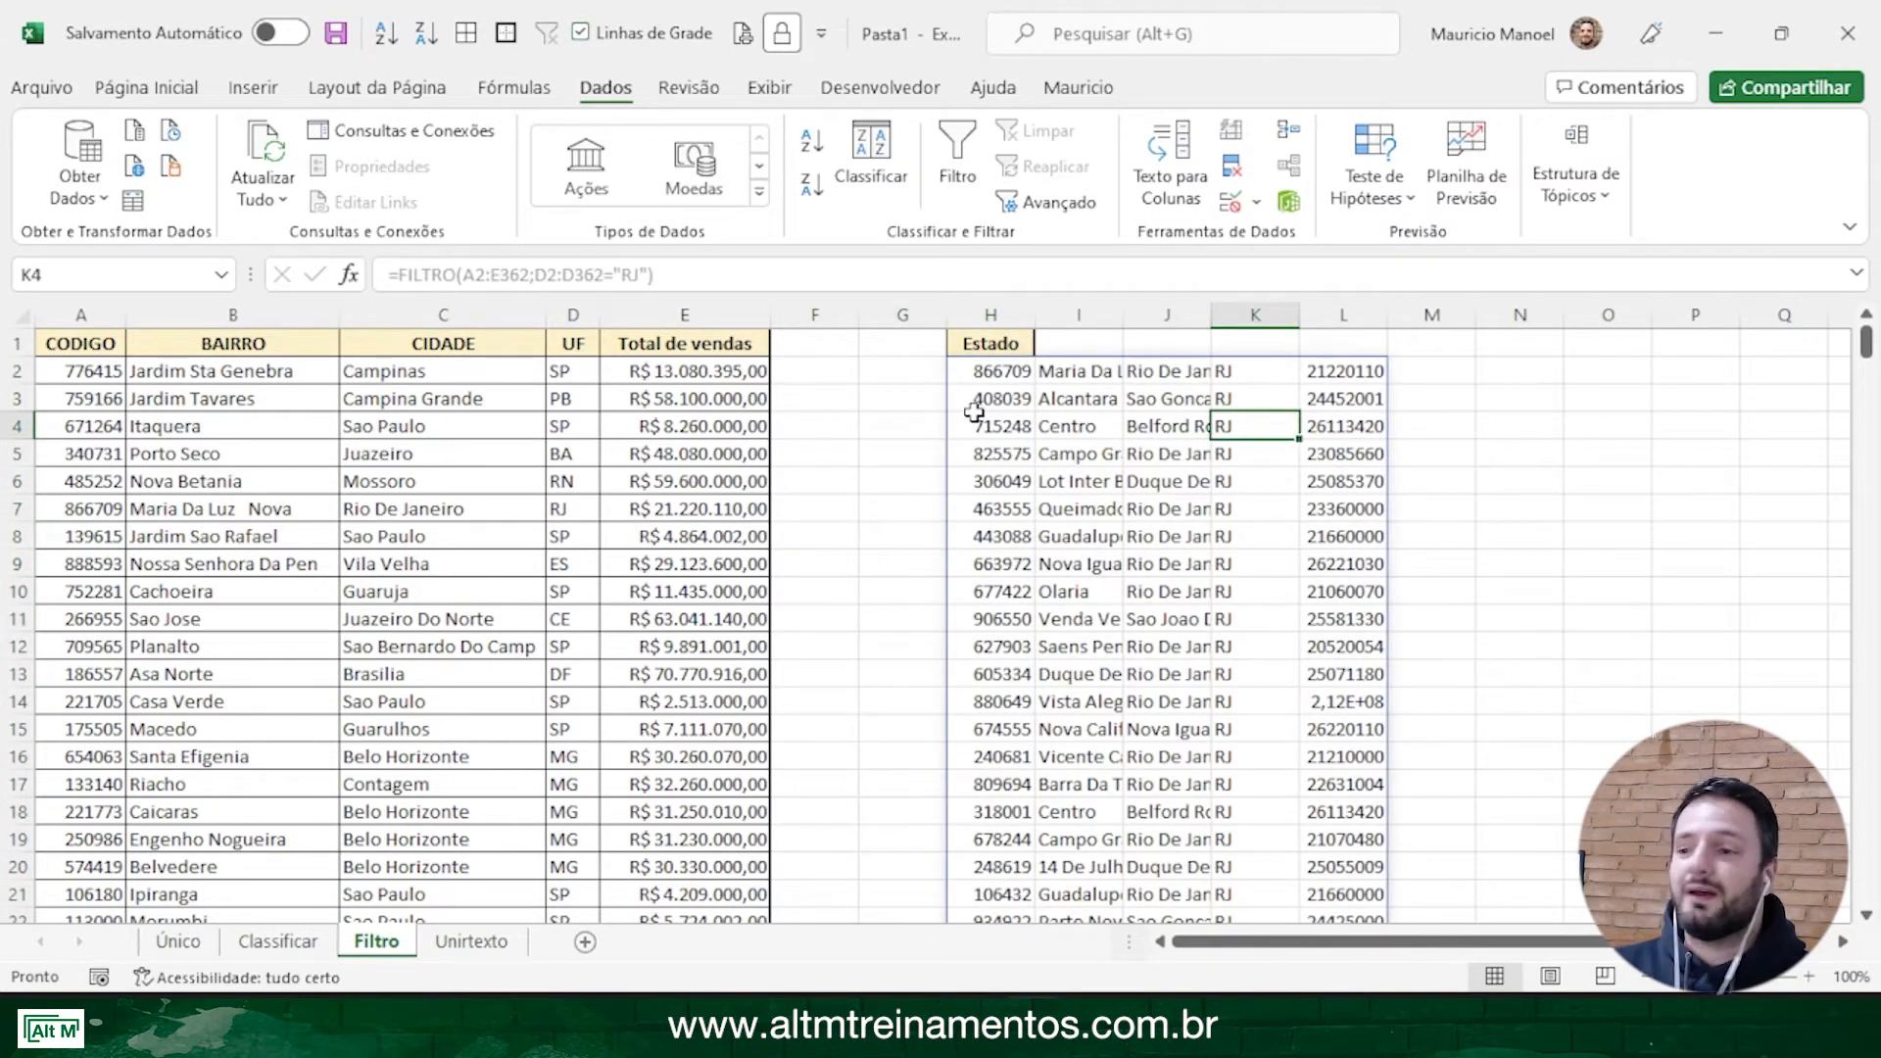
click(1011, 368)
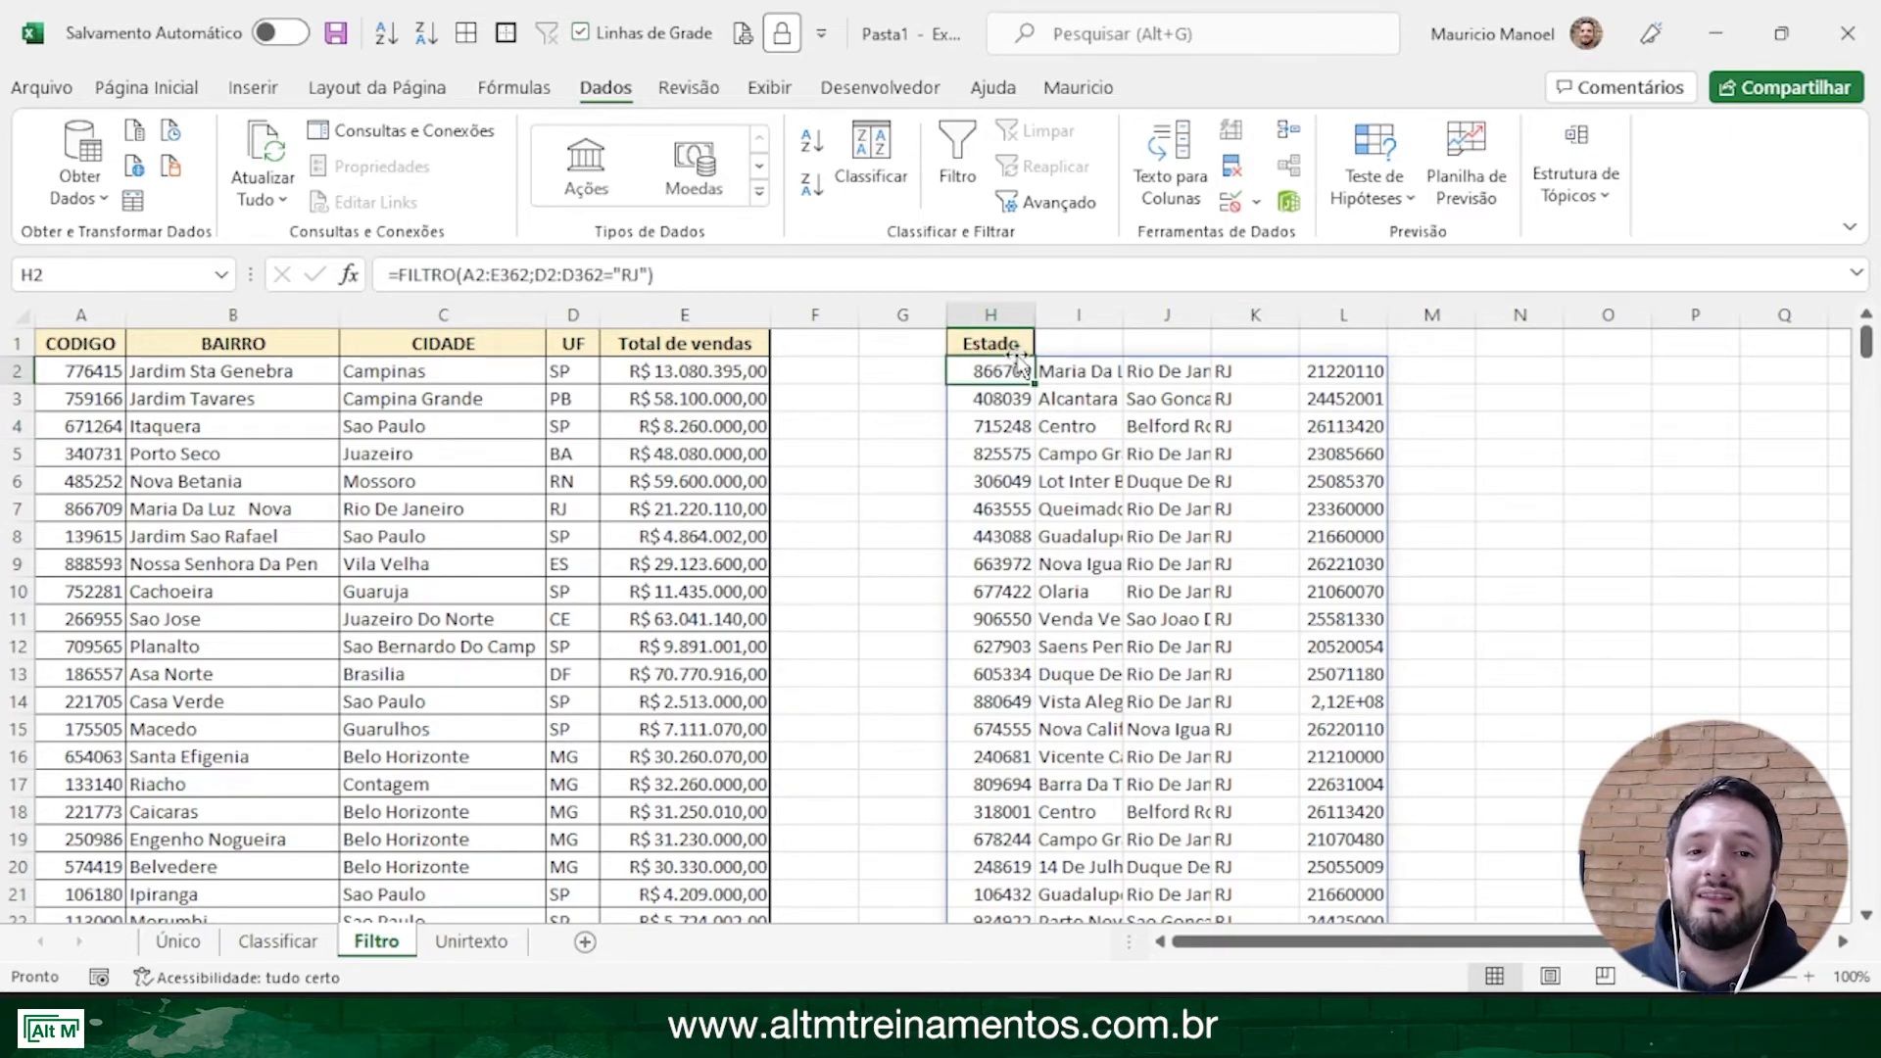
scroll(1083, 437, down, 11)
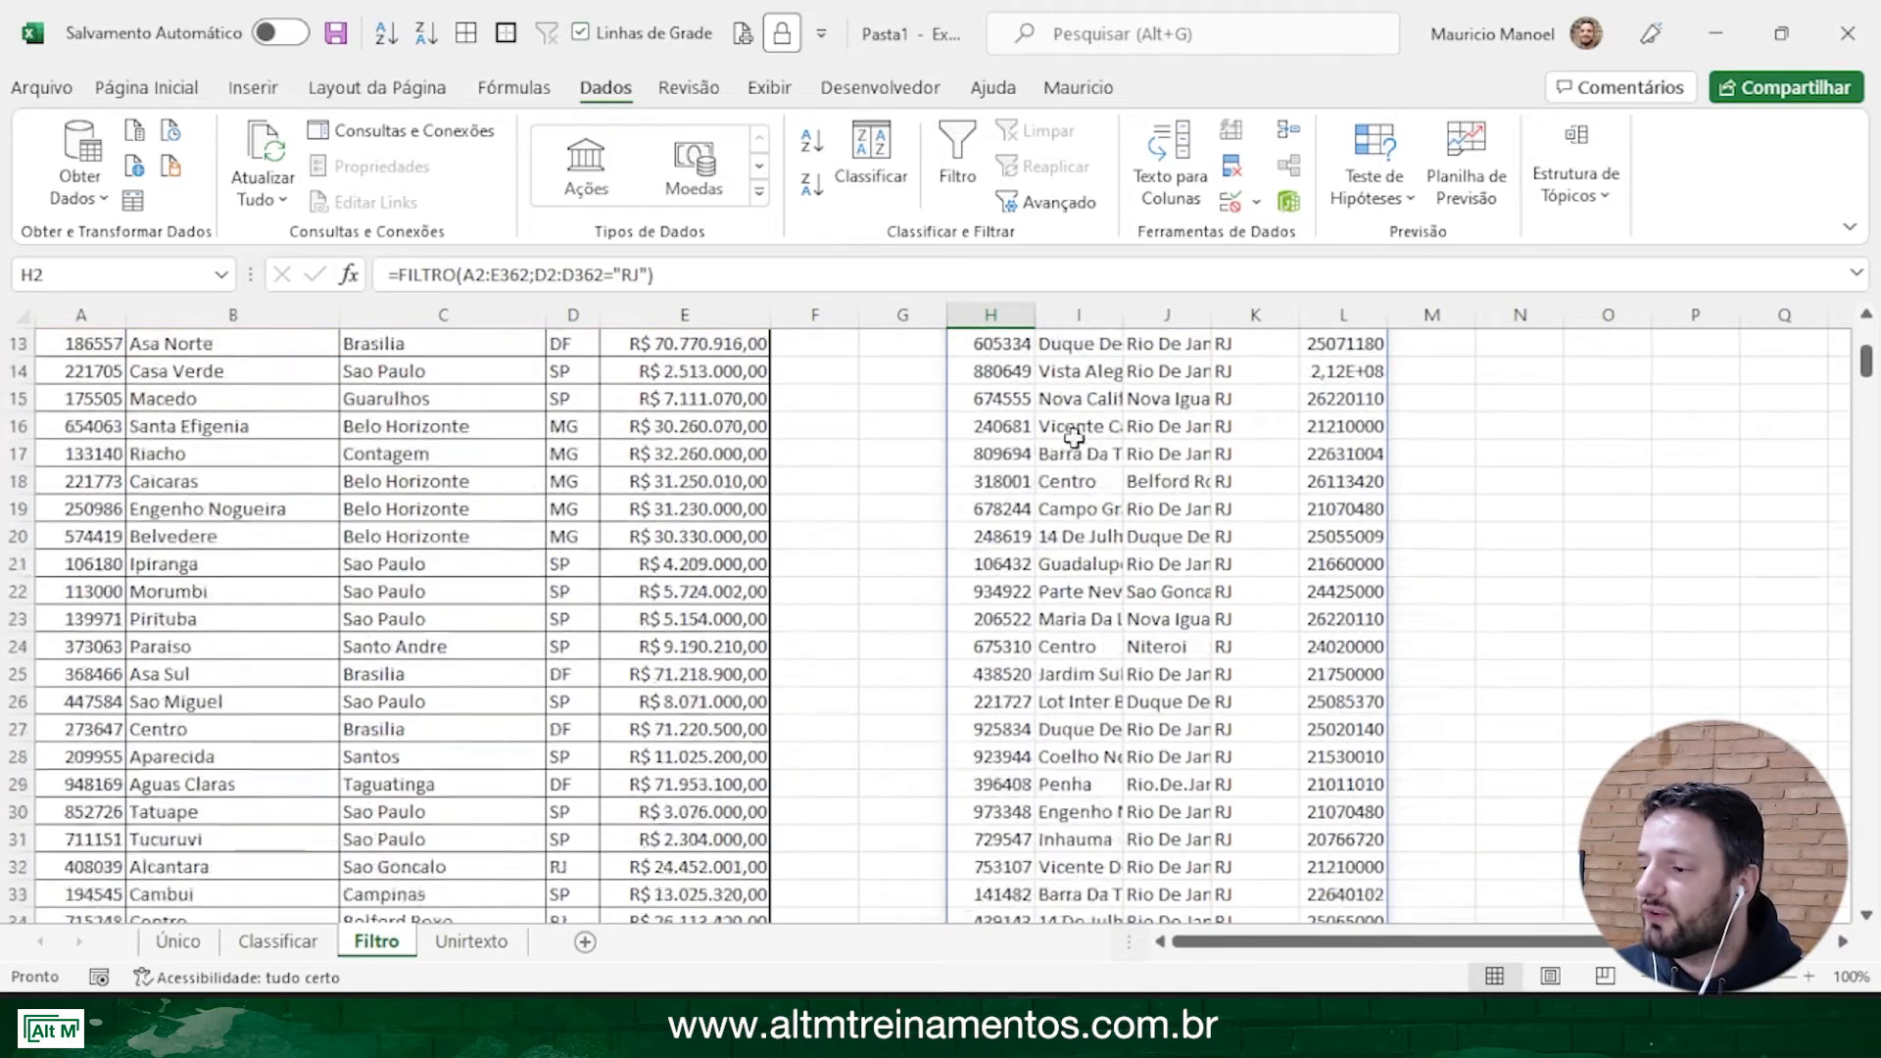
scroll(1105, 490, up, 9)
scroll(1105, 490, up, 2)
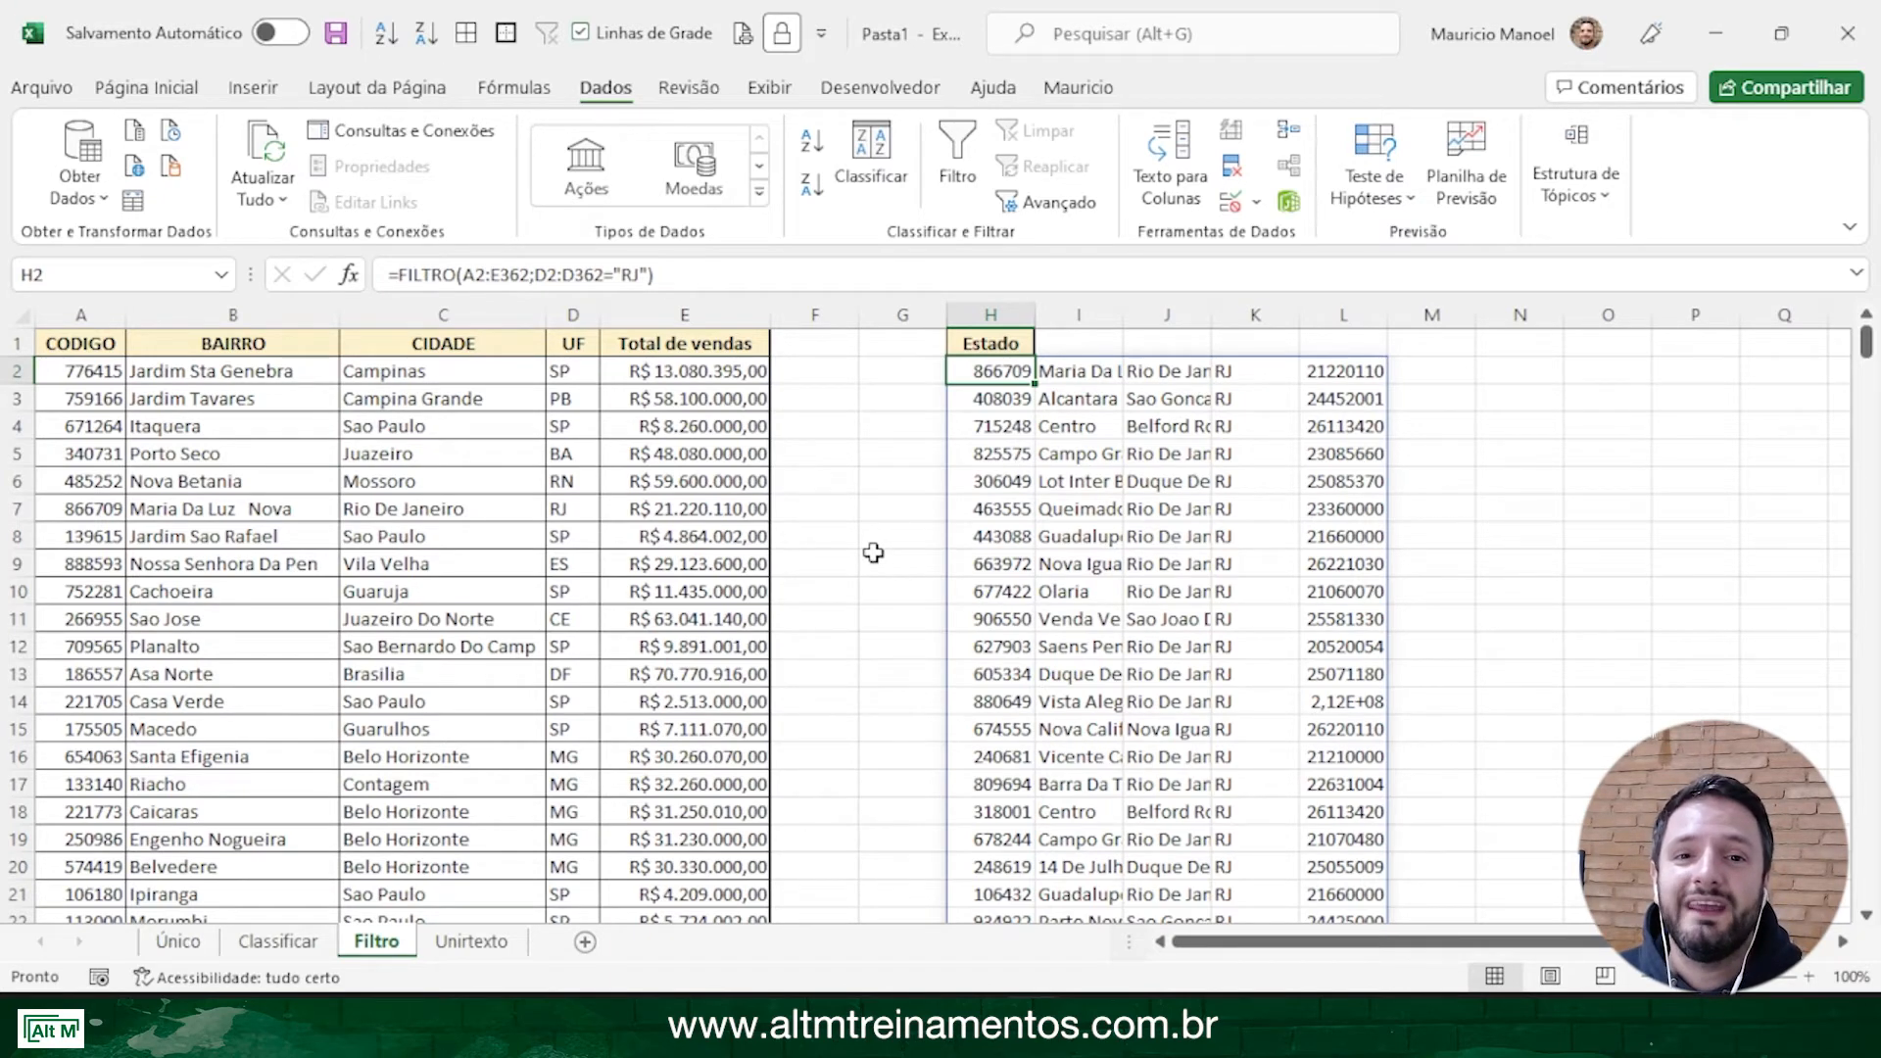
Clear the contents of columns G to J on the Unirtexto sheet, including the Bairros and Cidade headers
click(478, 942)
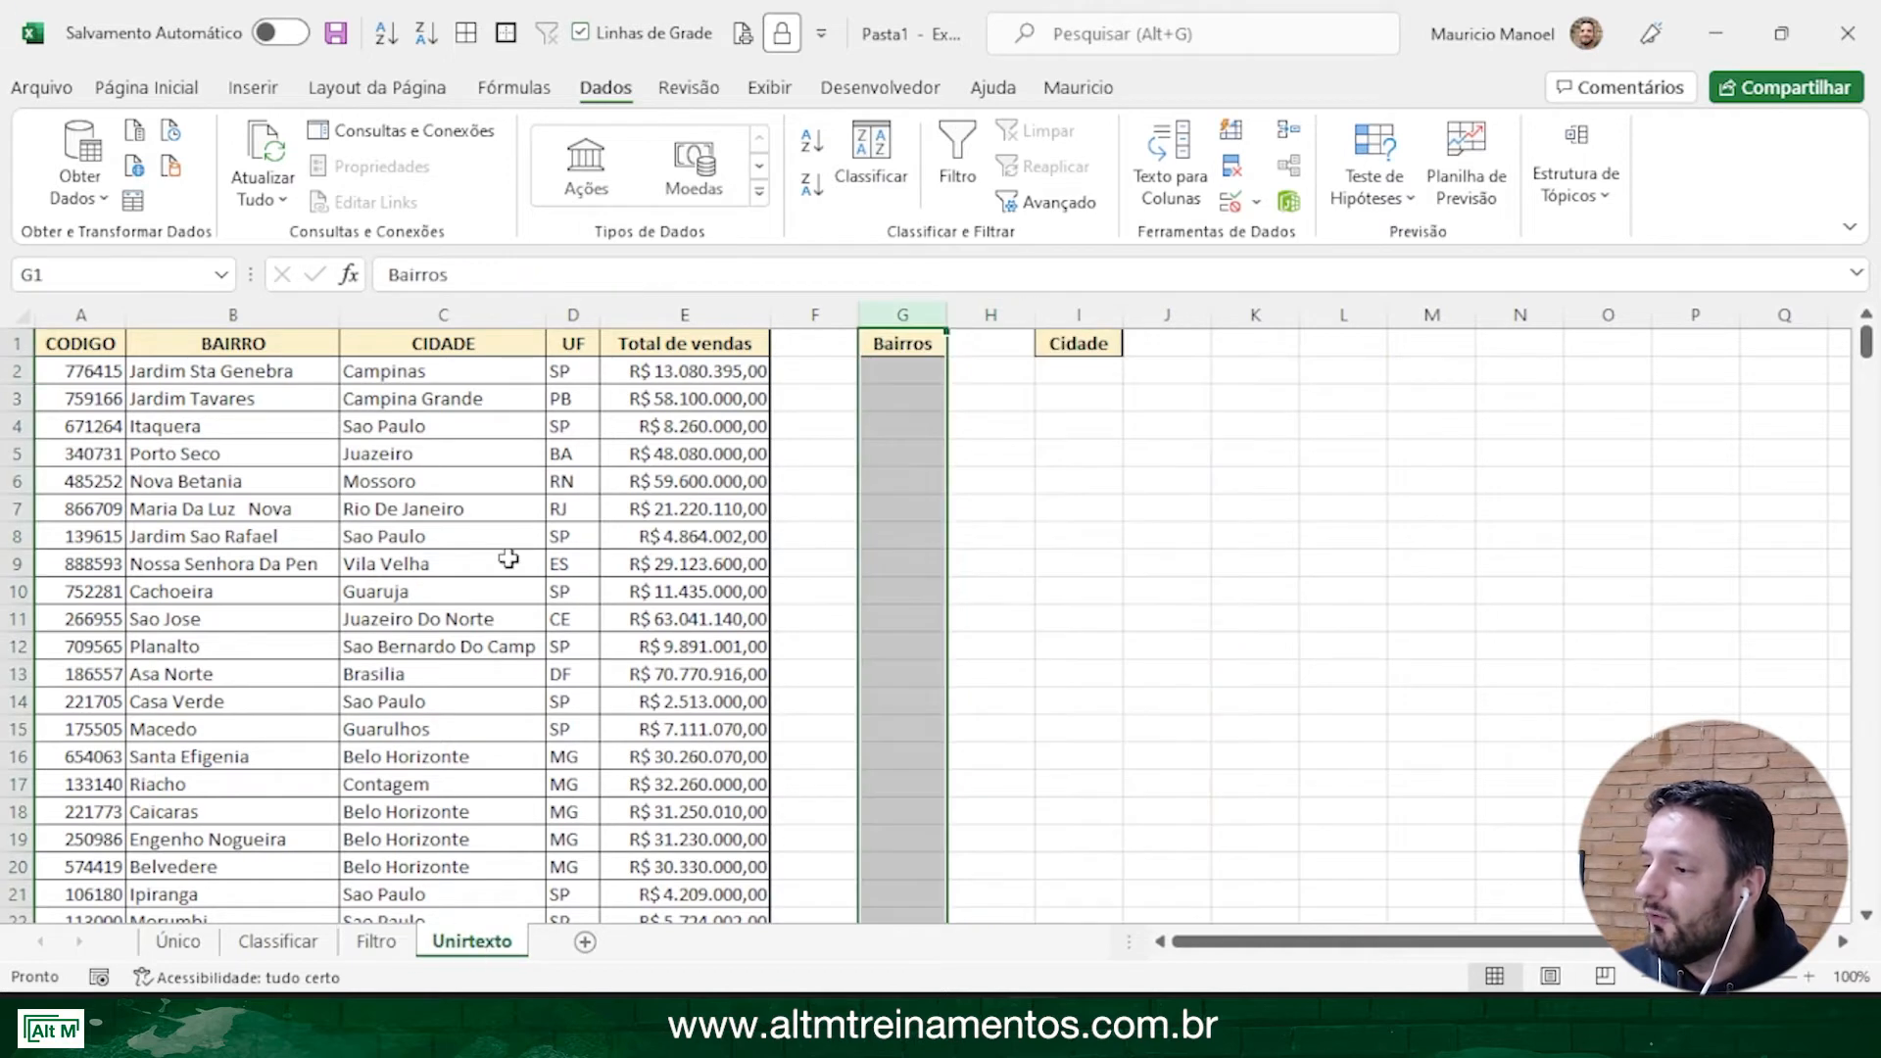
click(1009, 453)
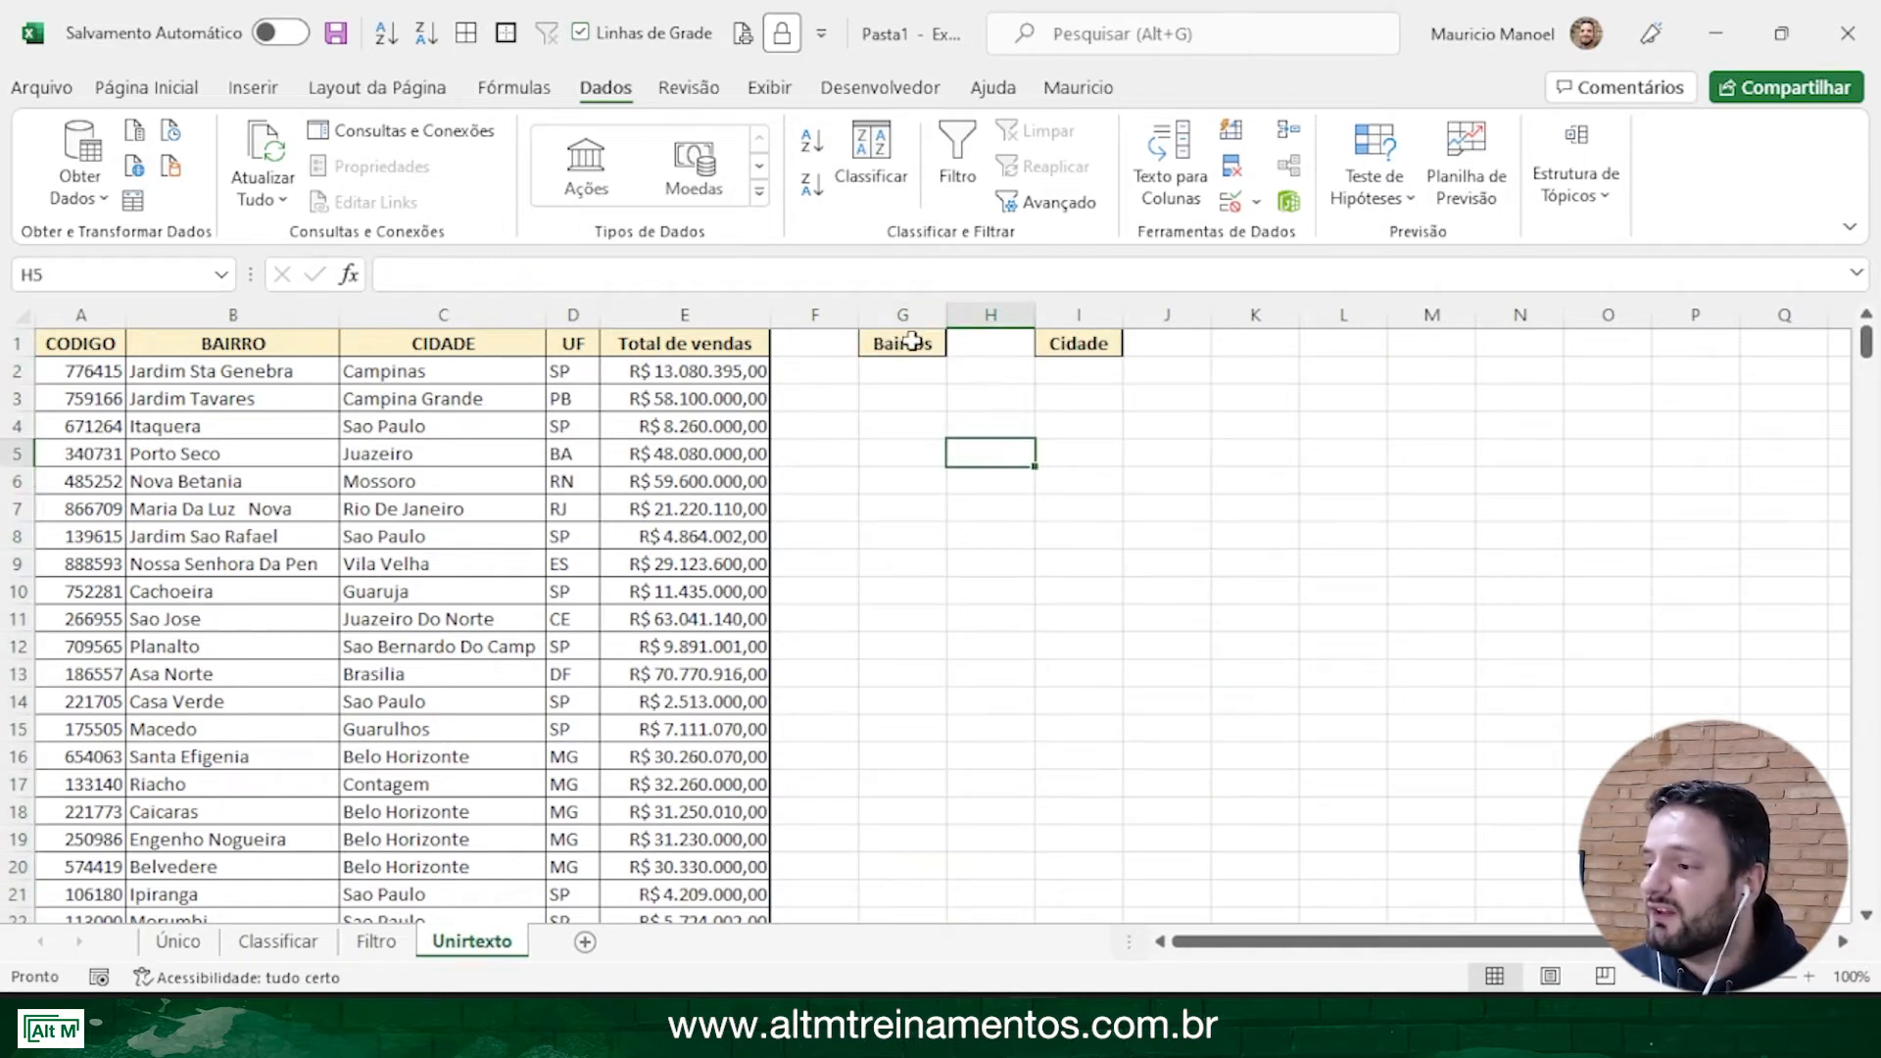
drag(902, 314, 1206, 311)
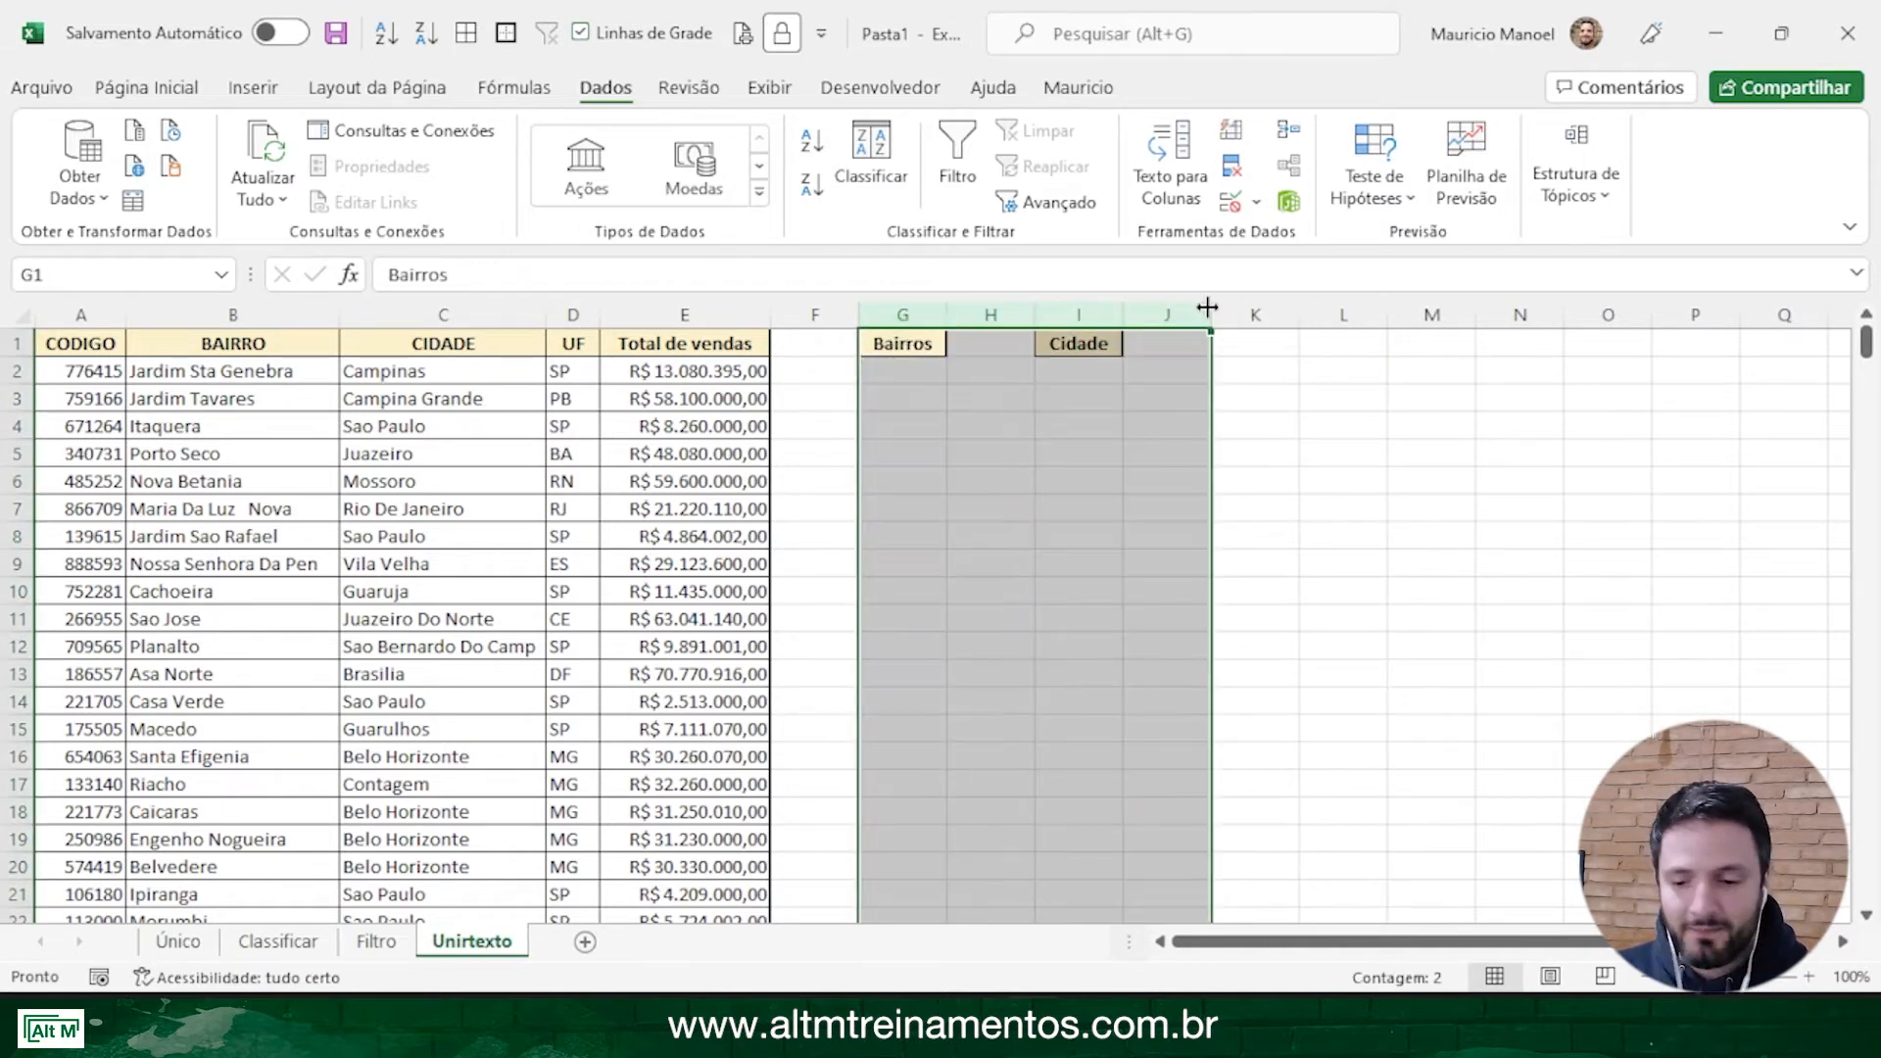
key(Delete)
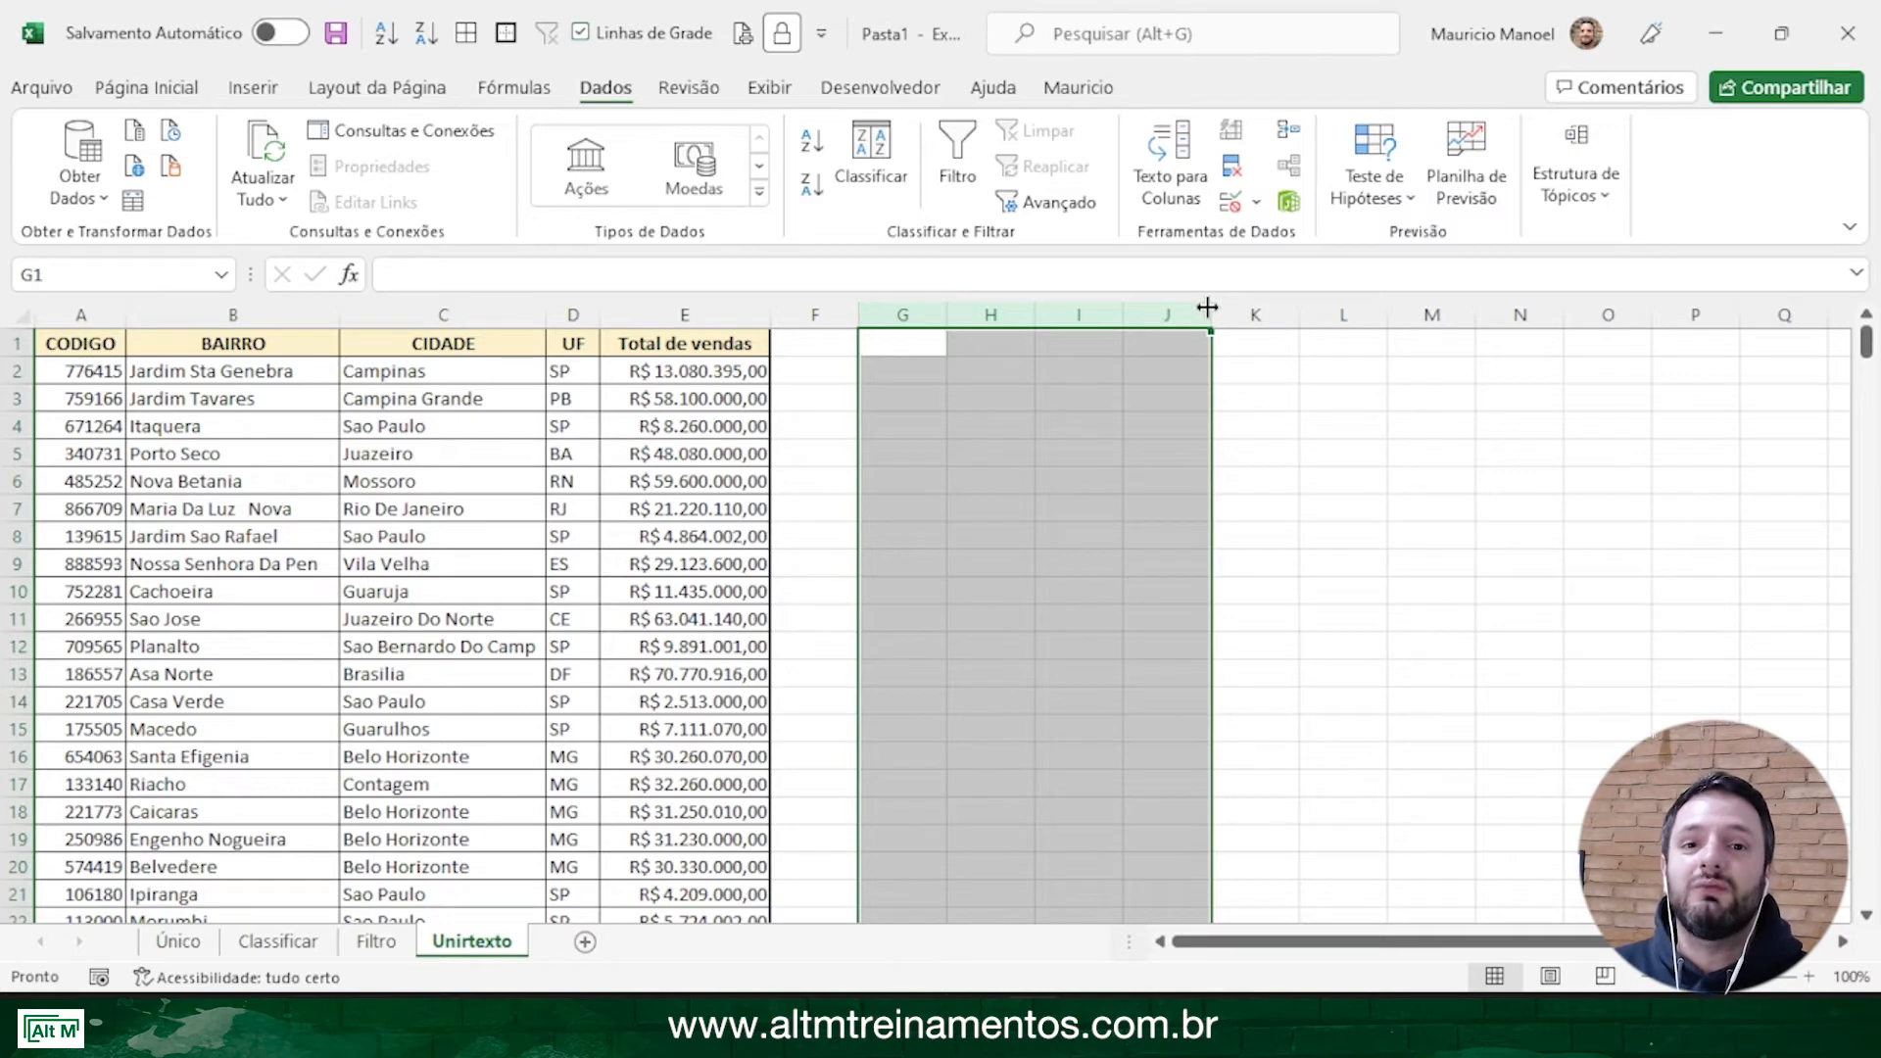
click(924, 463)
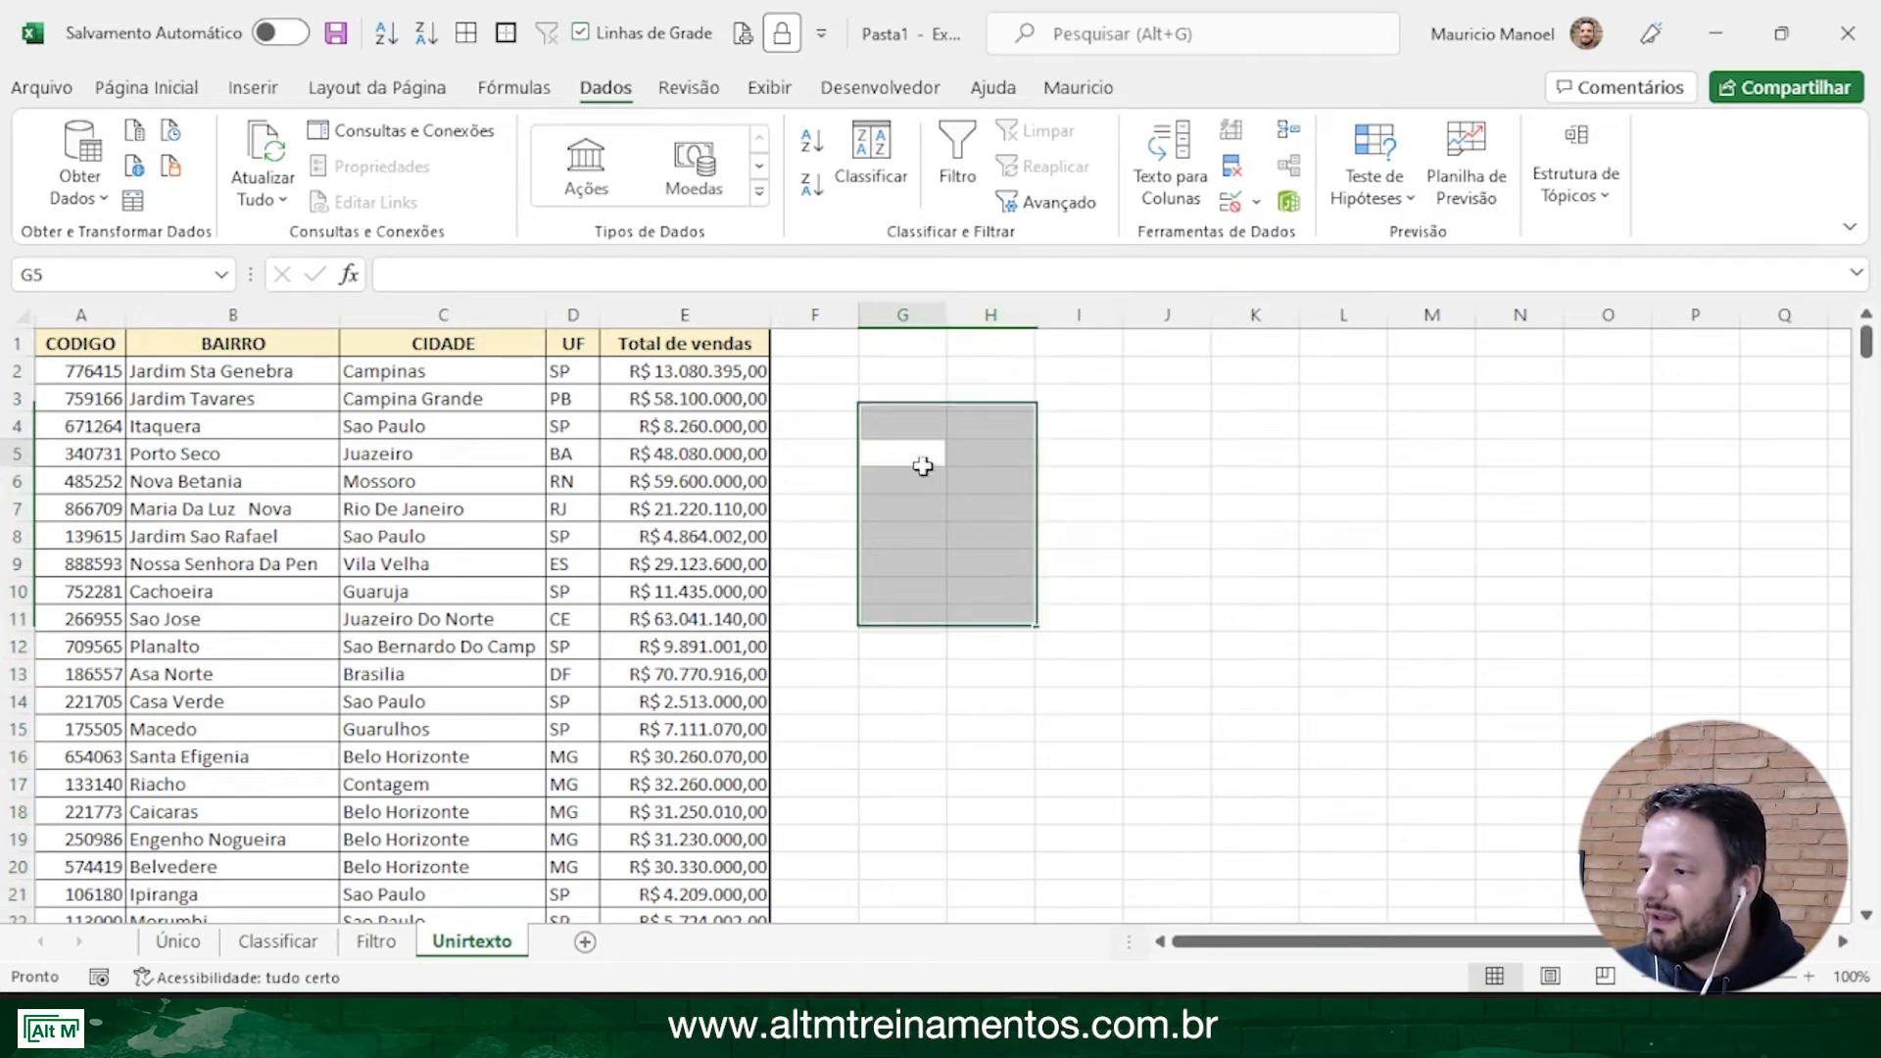
Enter the header Todas as informações in cell G1 and widen column G well beyond the header text
click(891, 374)
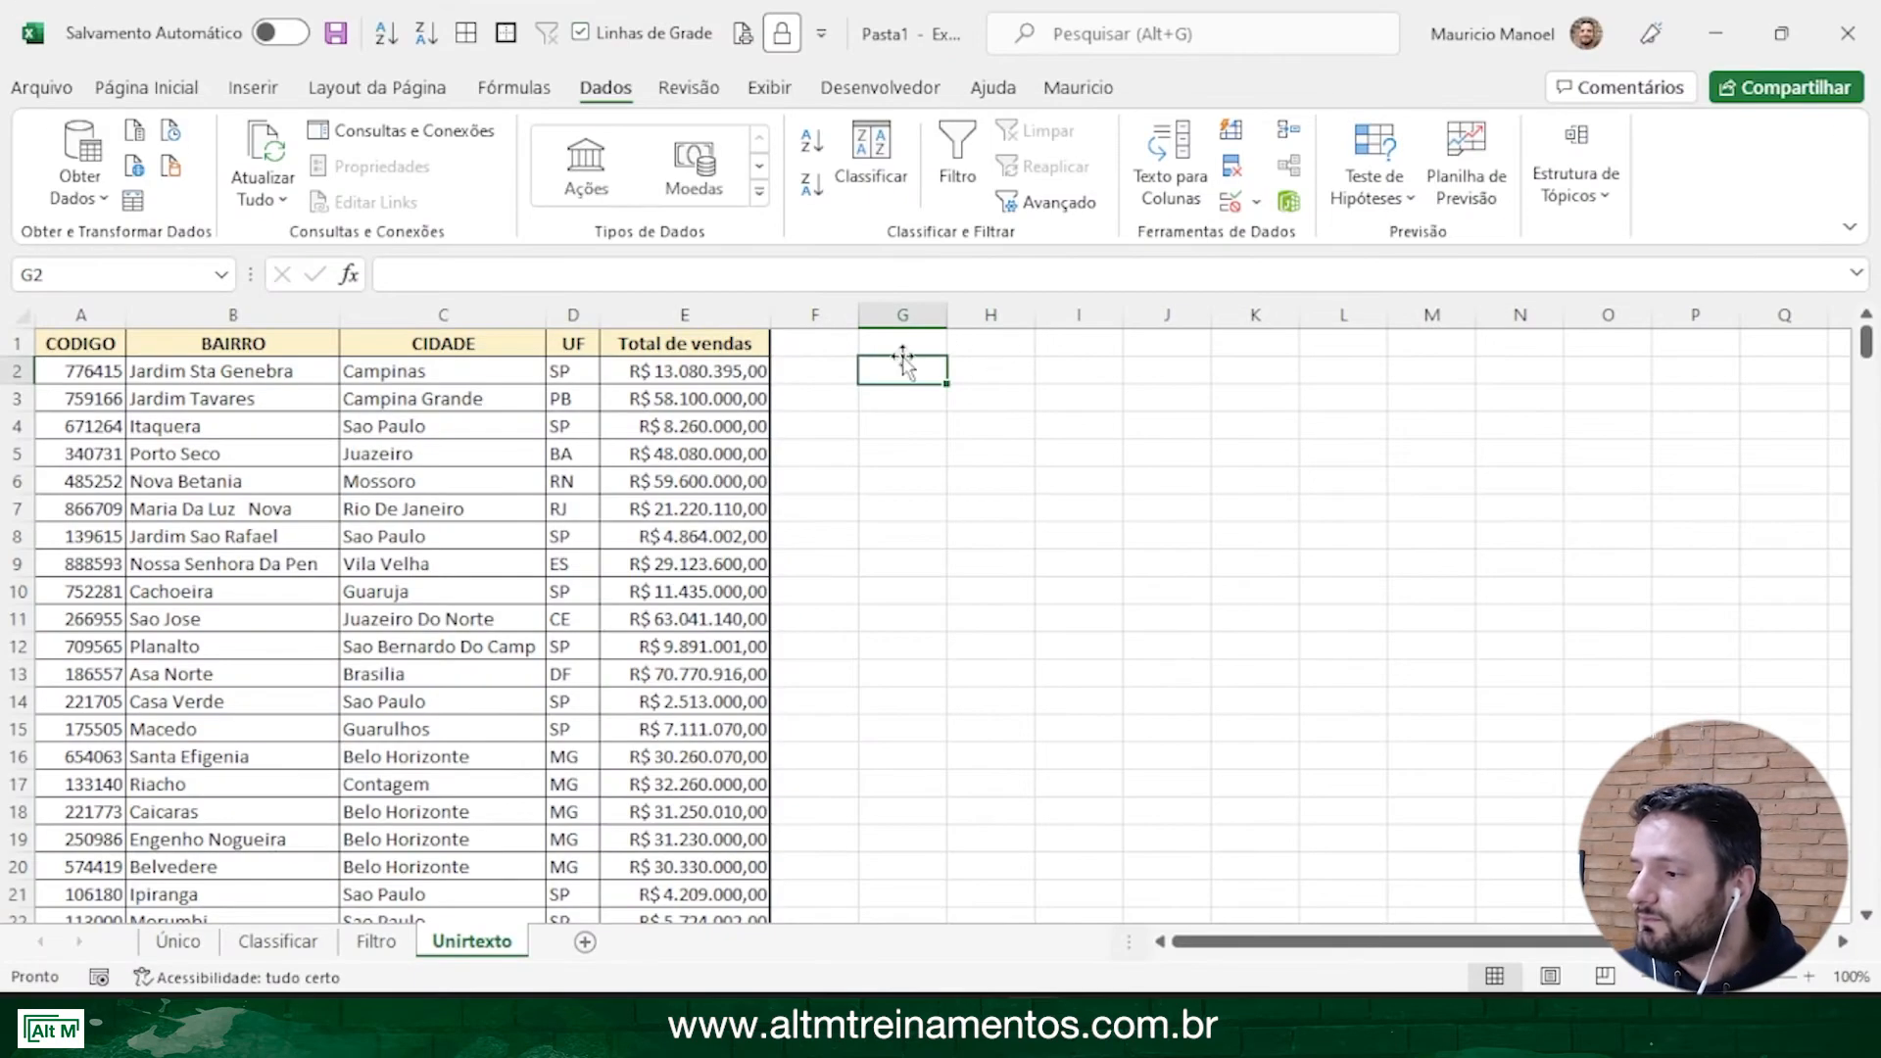
click(1791, 288)
text(Total)
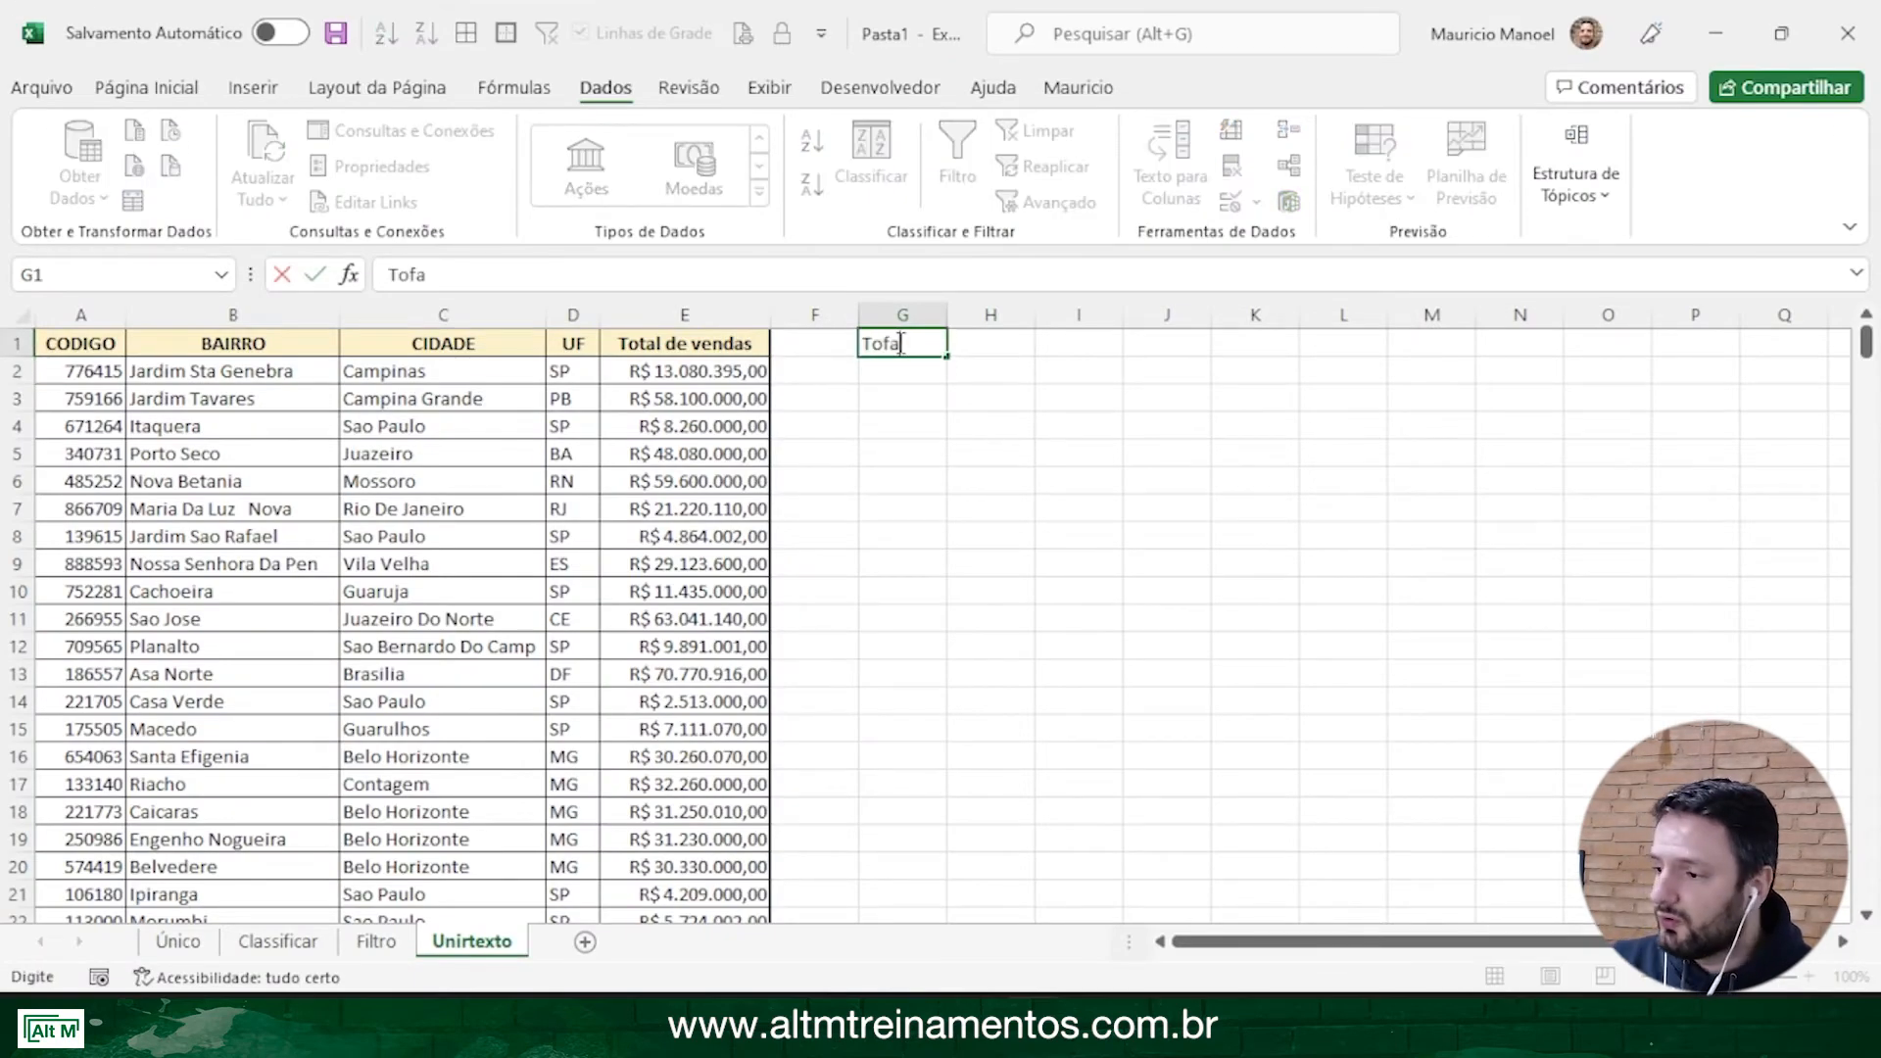
key(BackSpace)
key(BackSpace)
key(BackSpace)
text(das as)
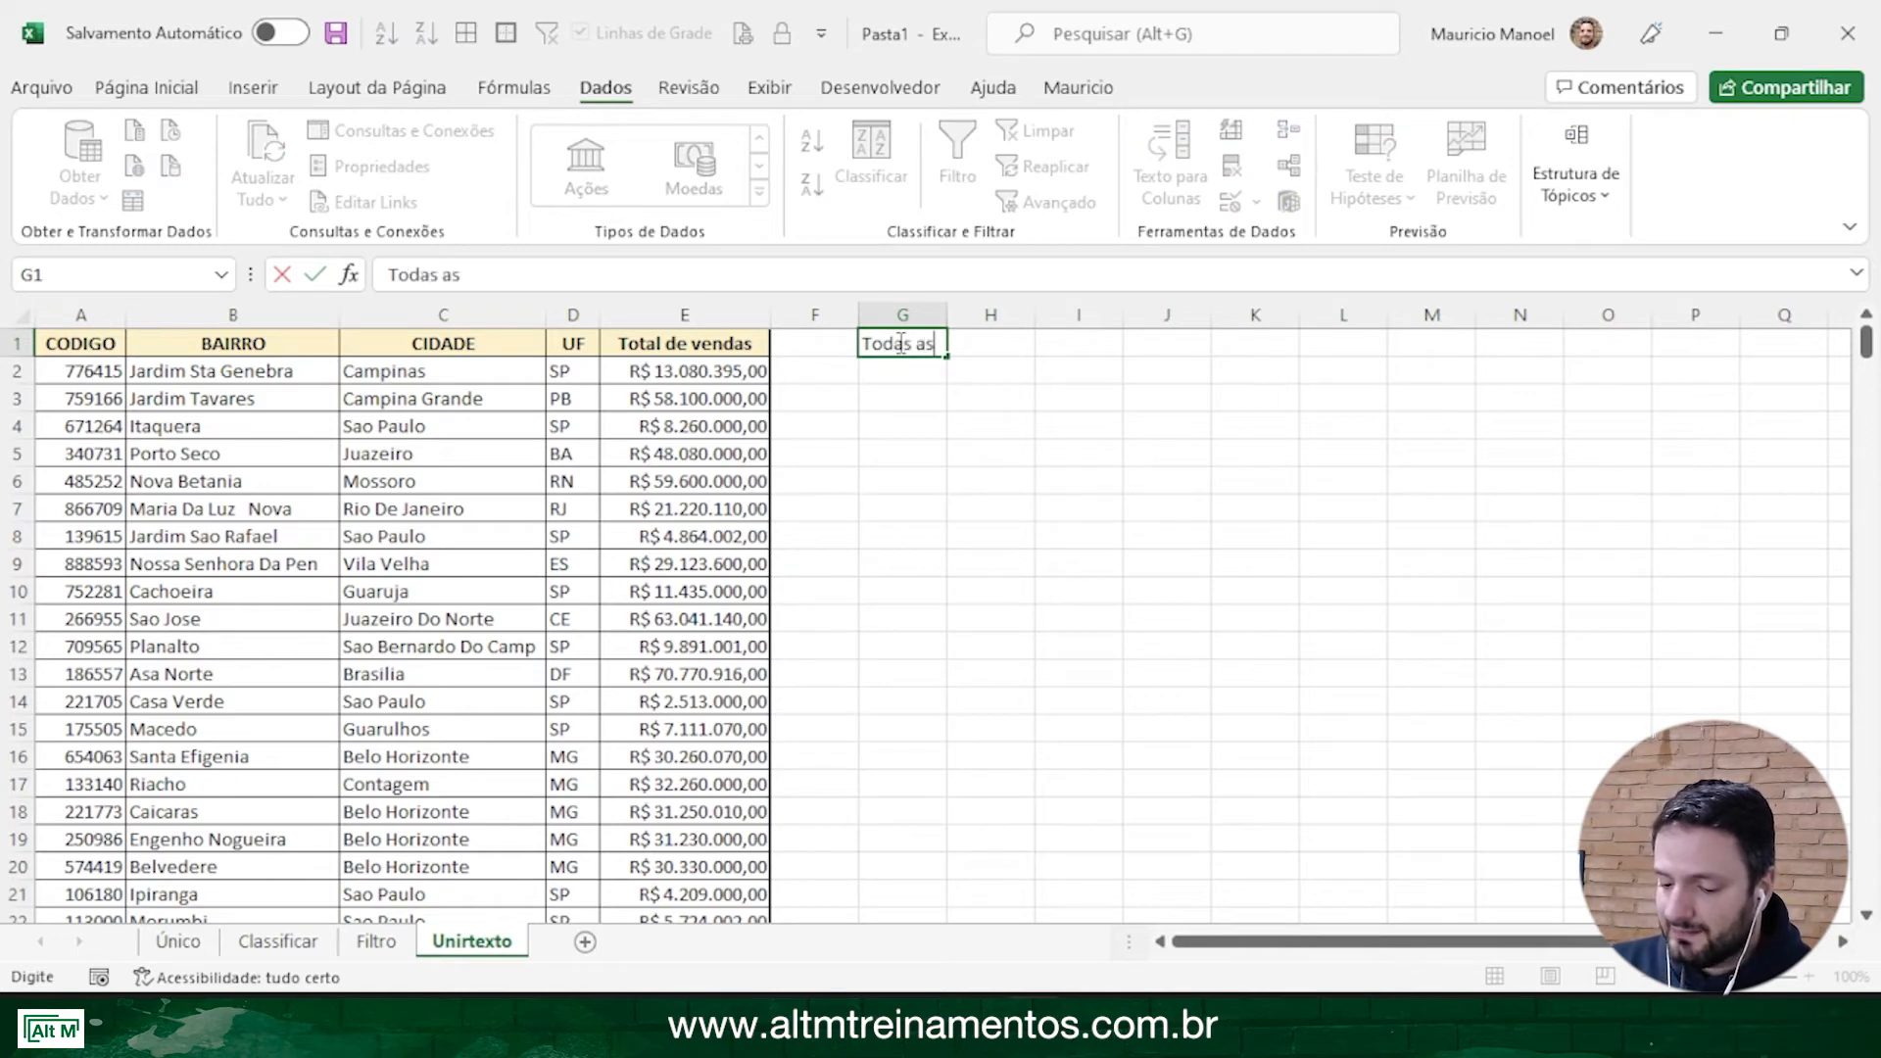
text( informações)
key(Return)
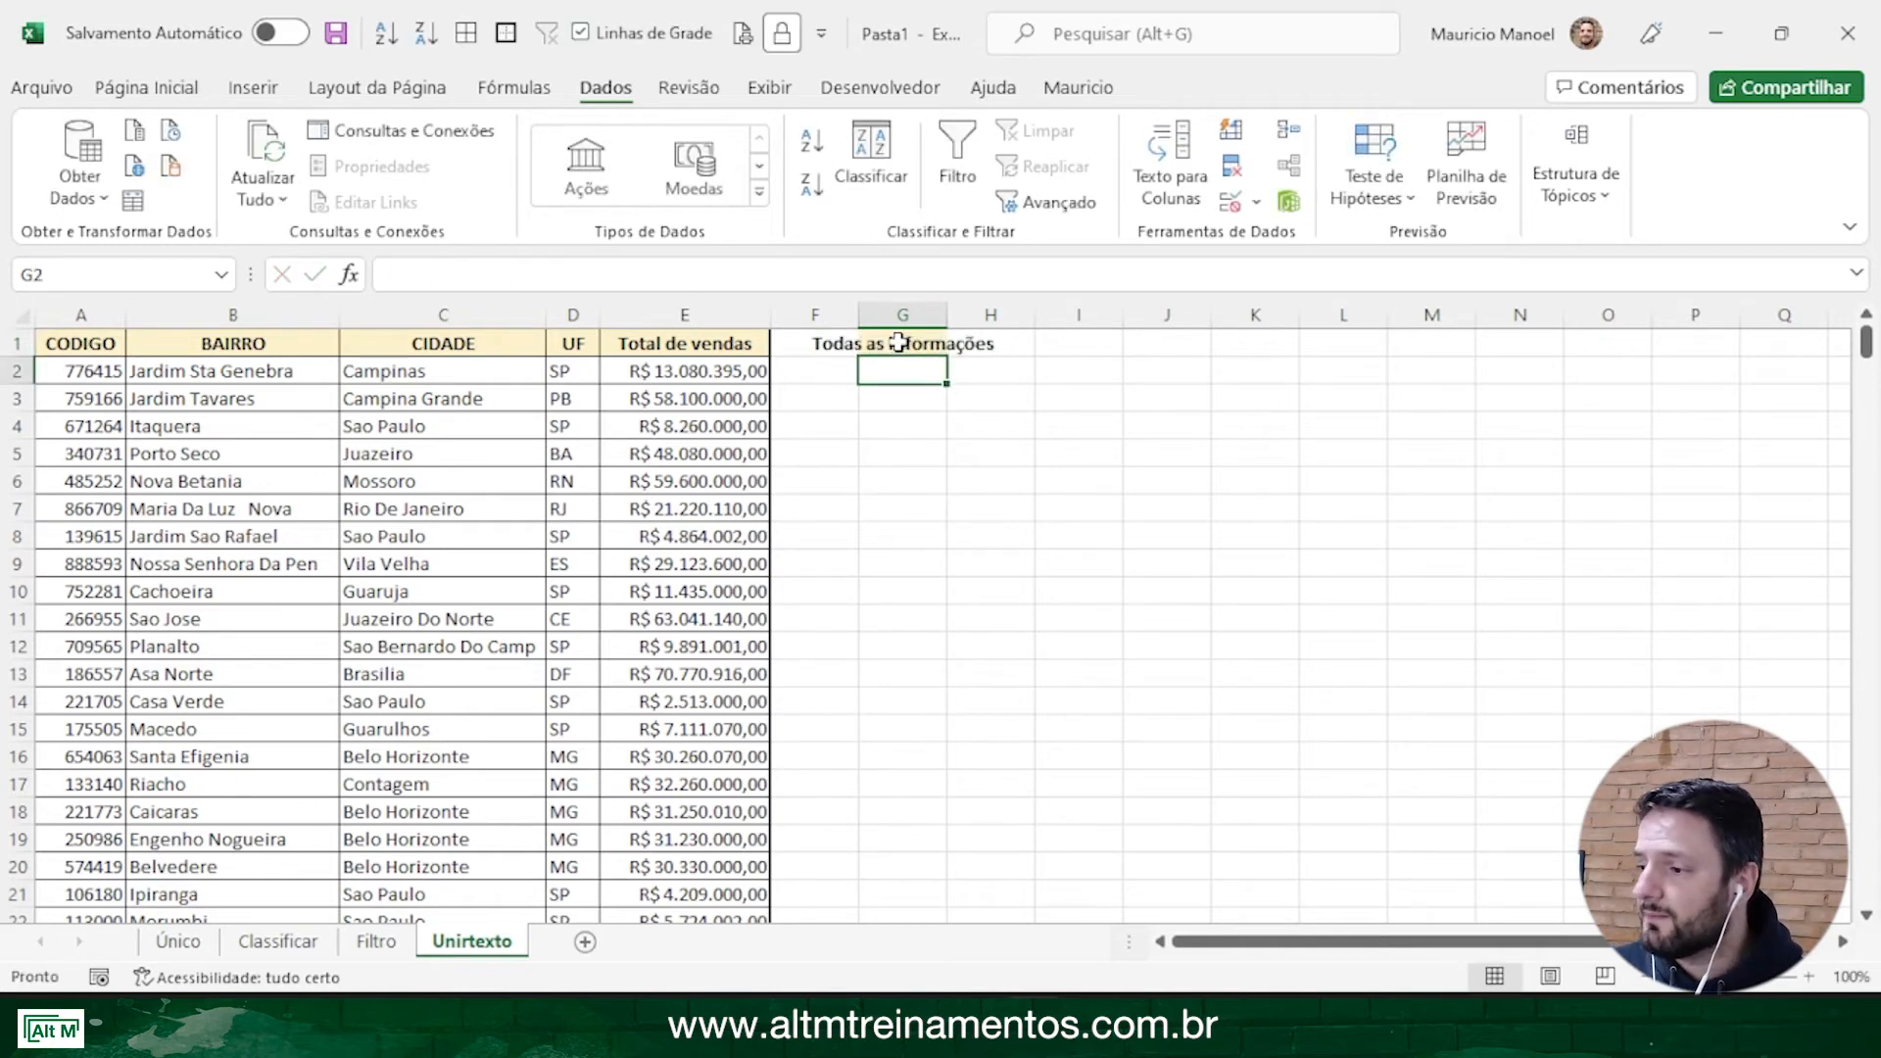
drag(947, 315, 1390, 315)
Begin a UNIRTEXTO formula in cell G2 with " - " as the delimiter
text(=uni)
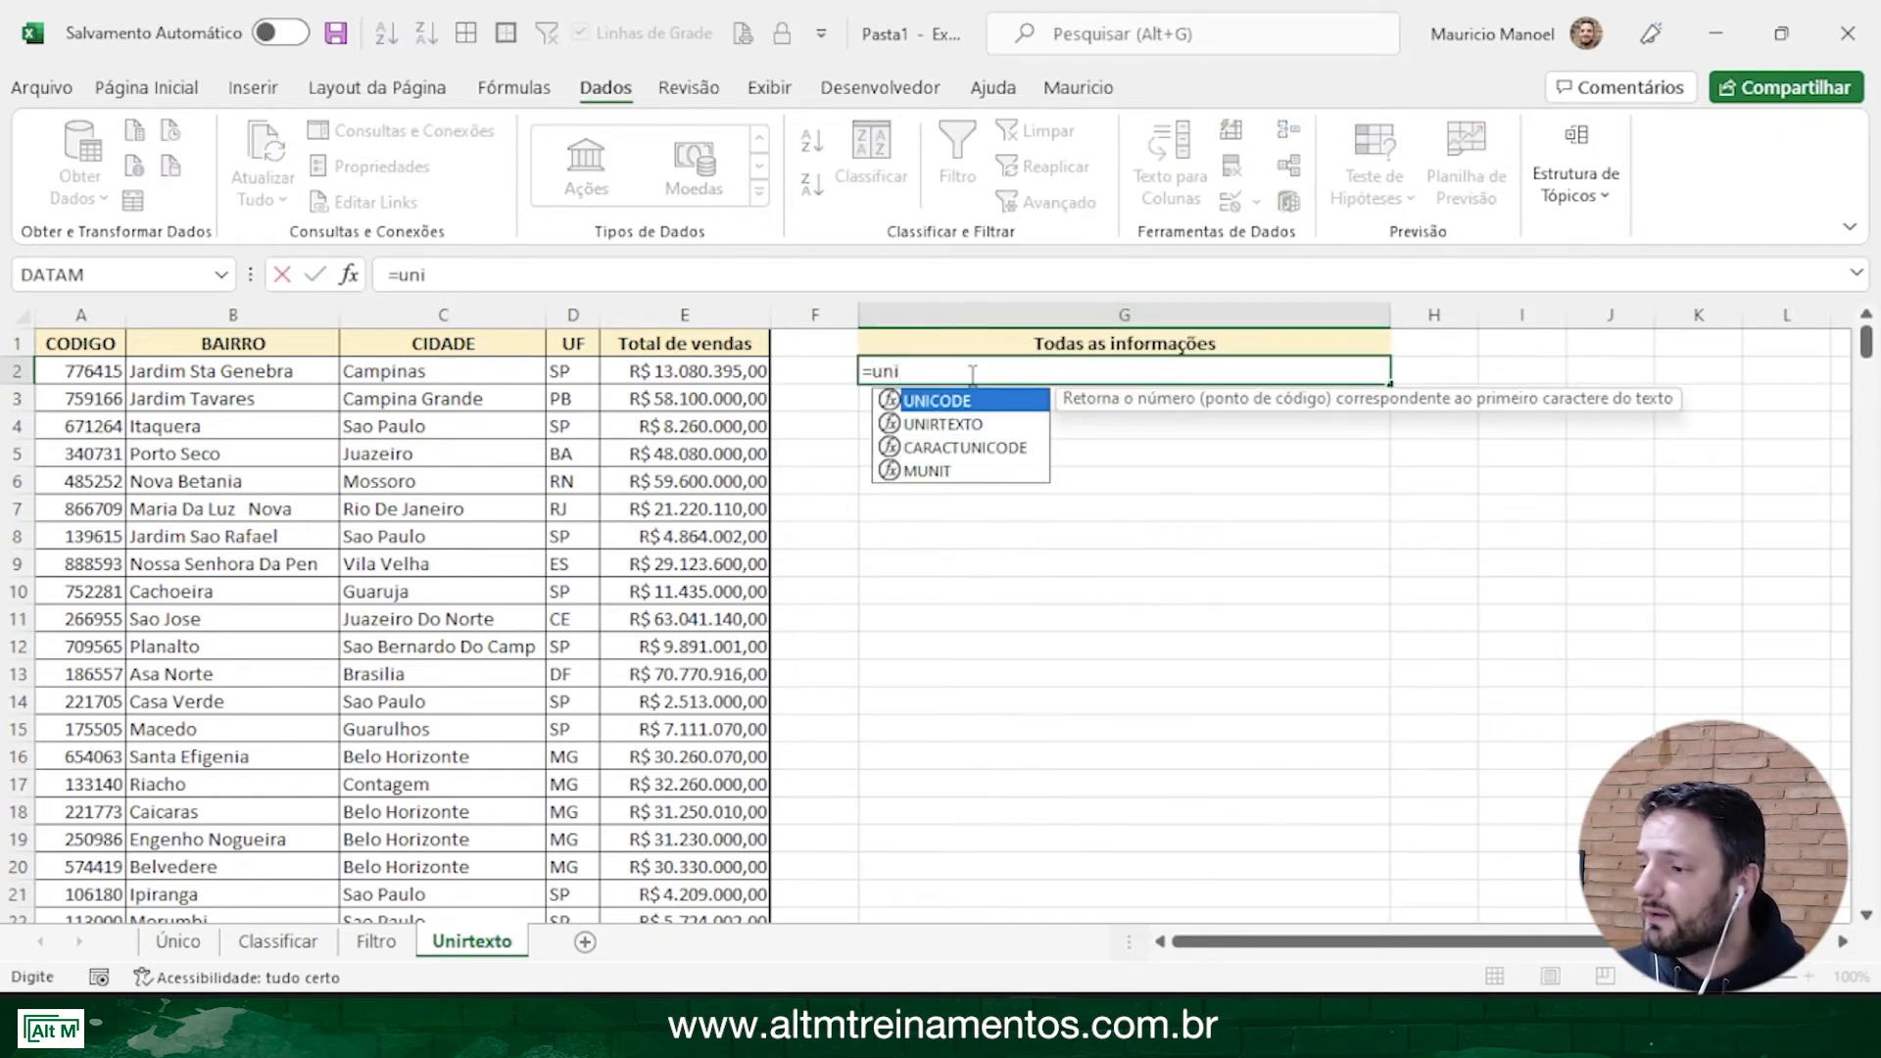
click(940, 424)
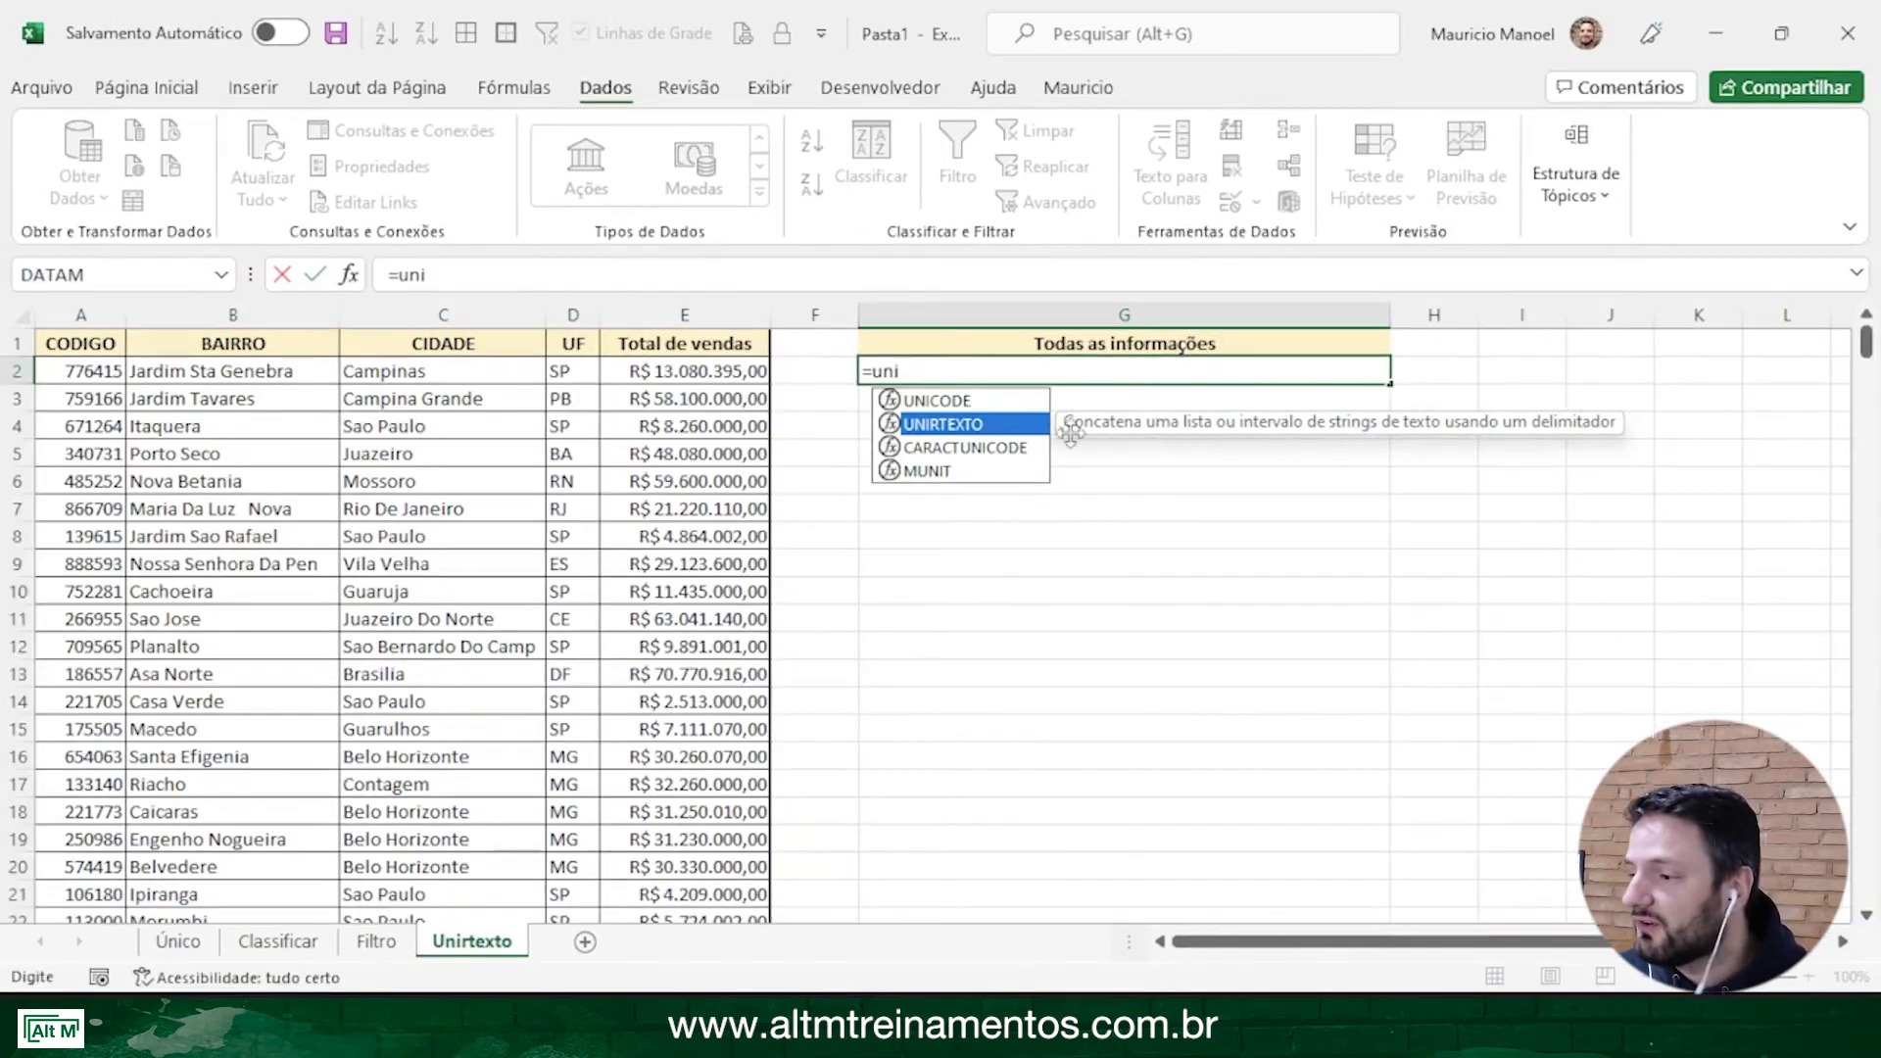
double_click(585, 428)
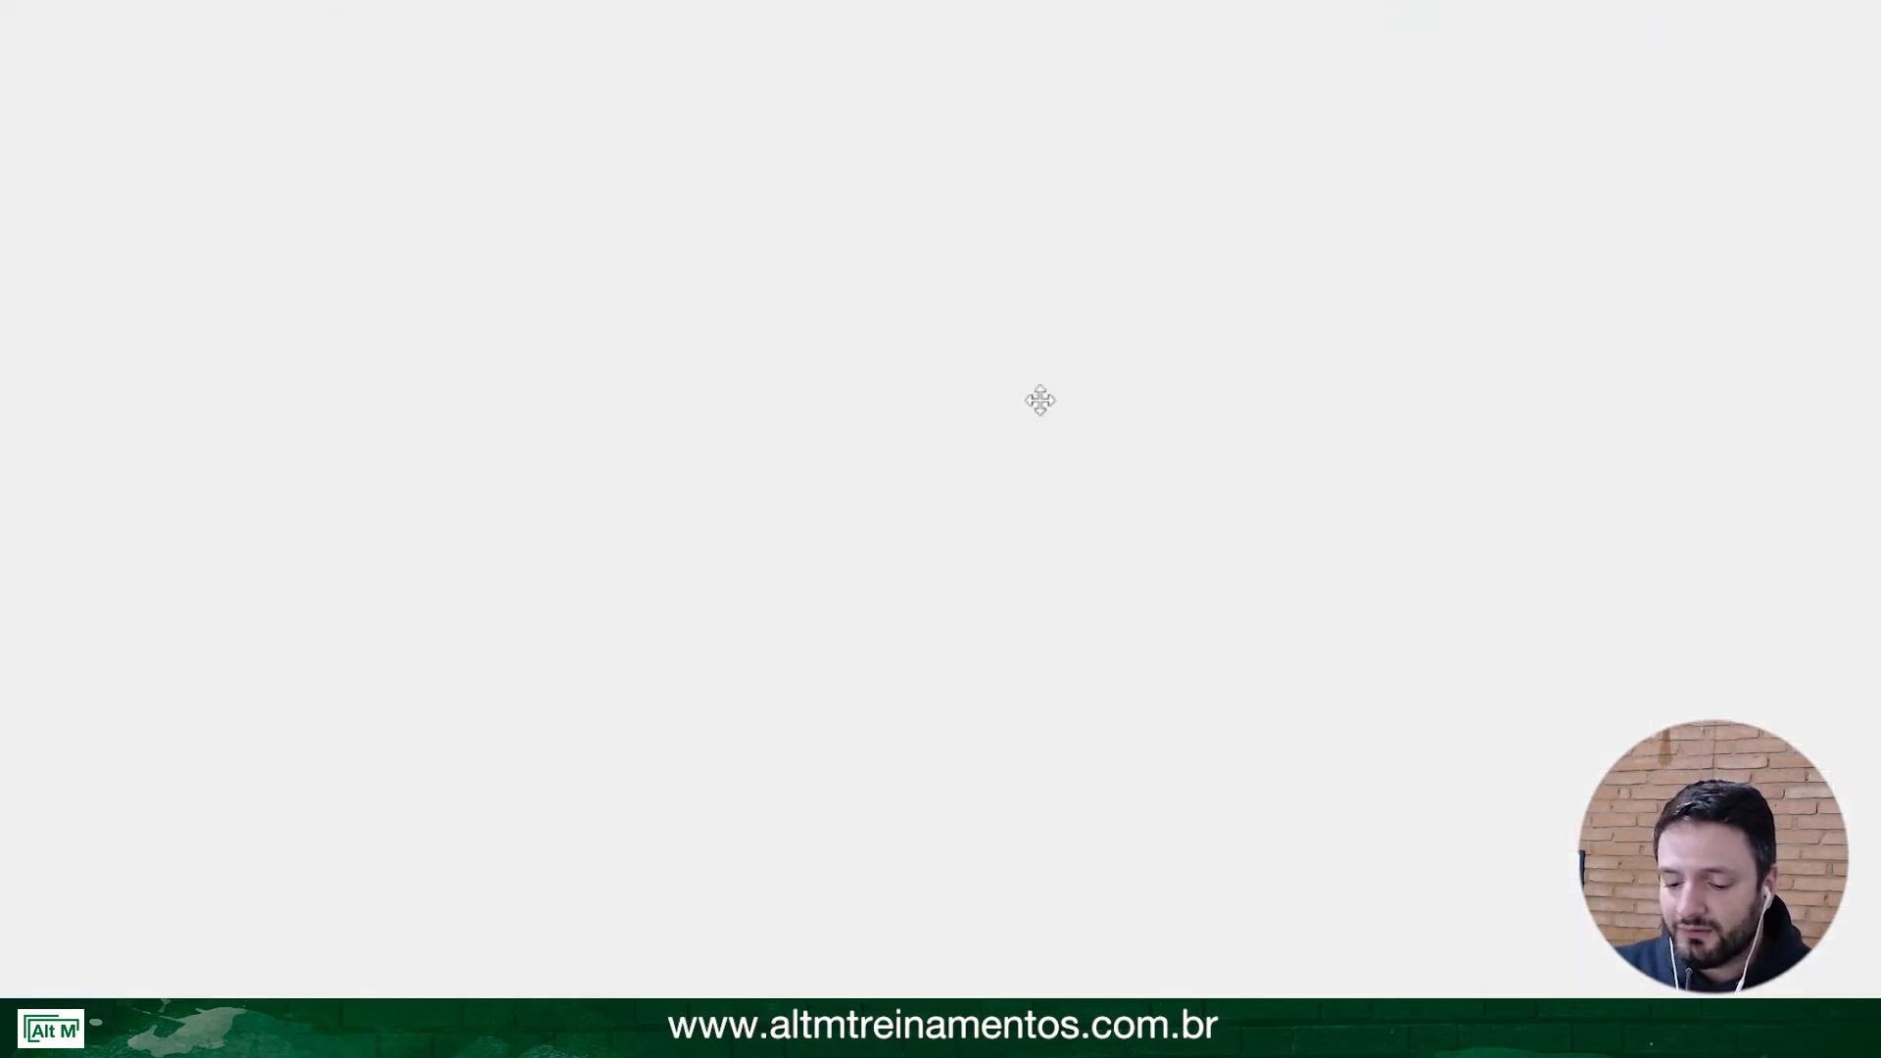
text(")
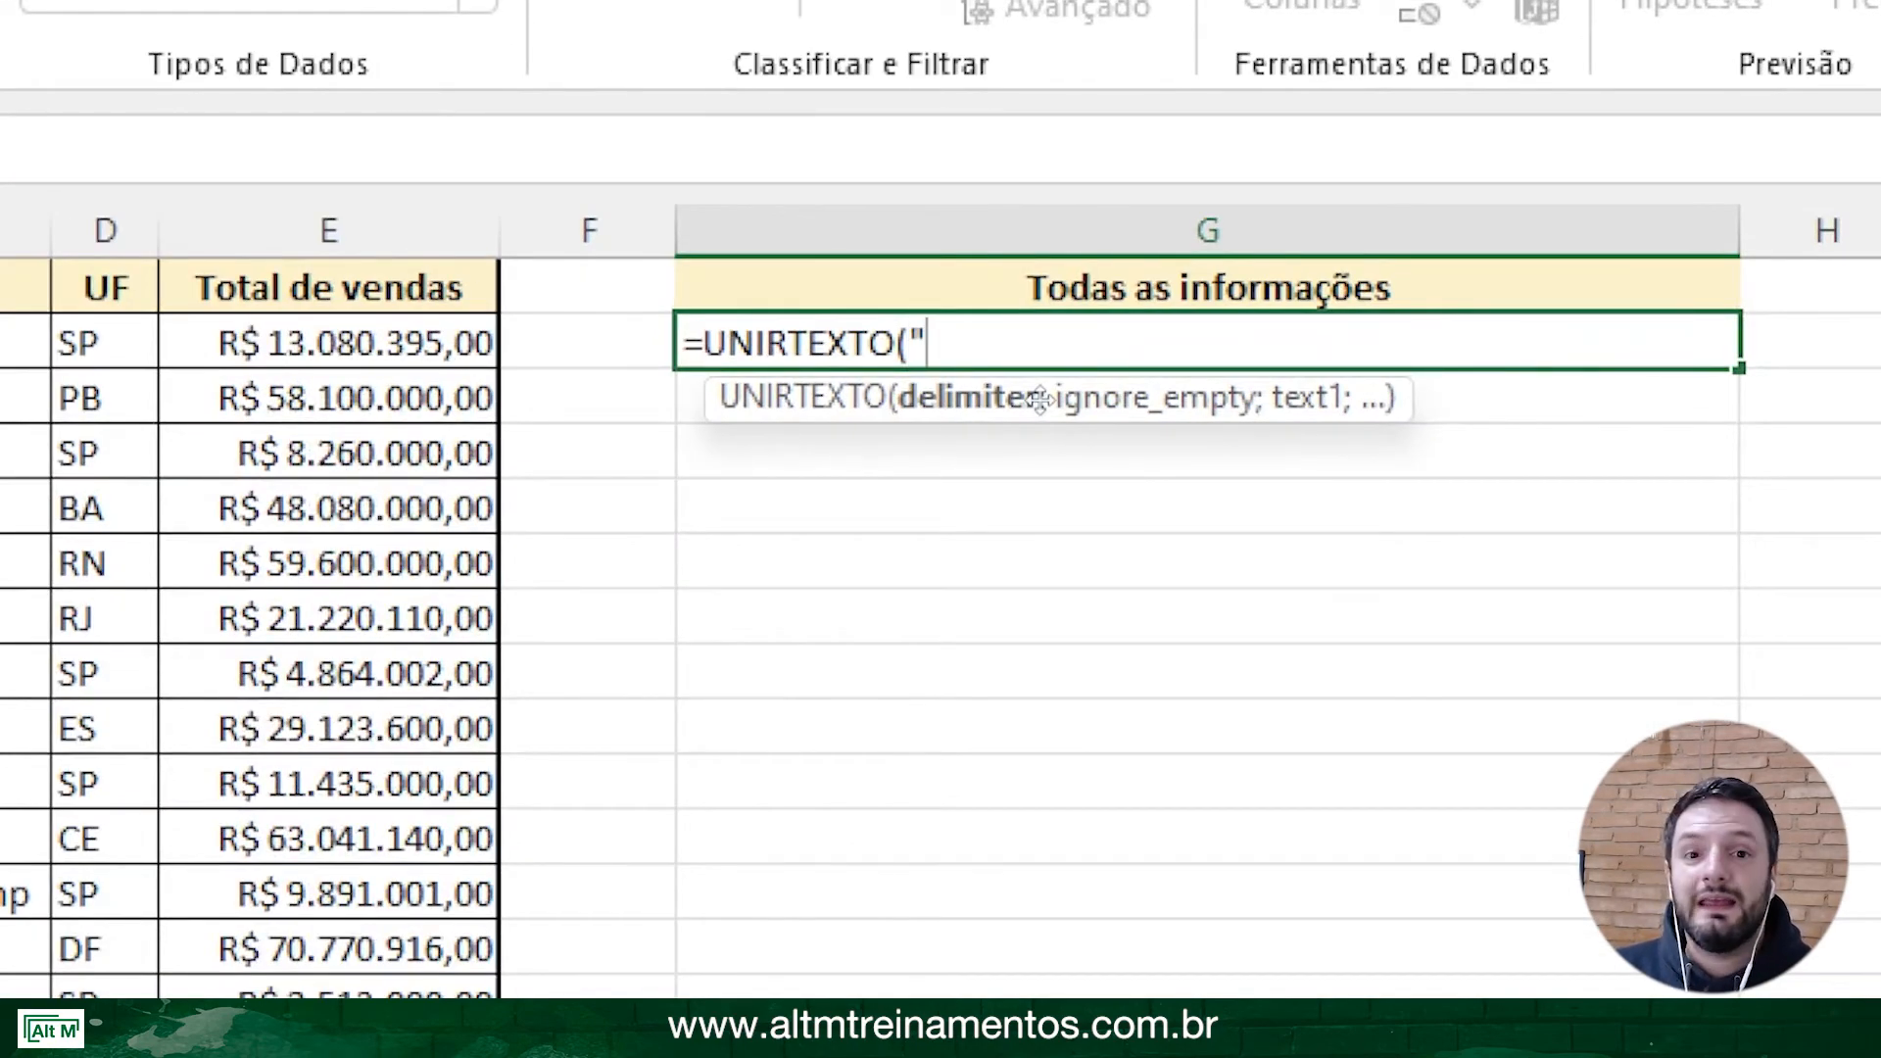
text( - ")
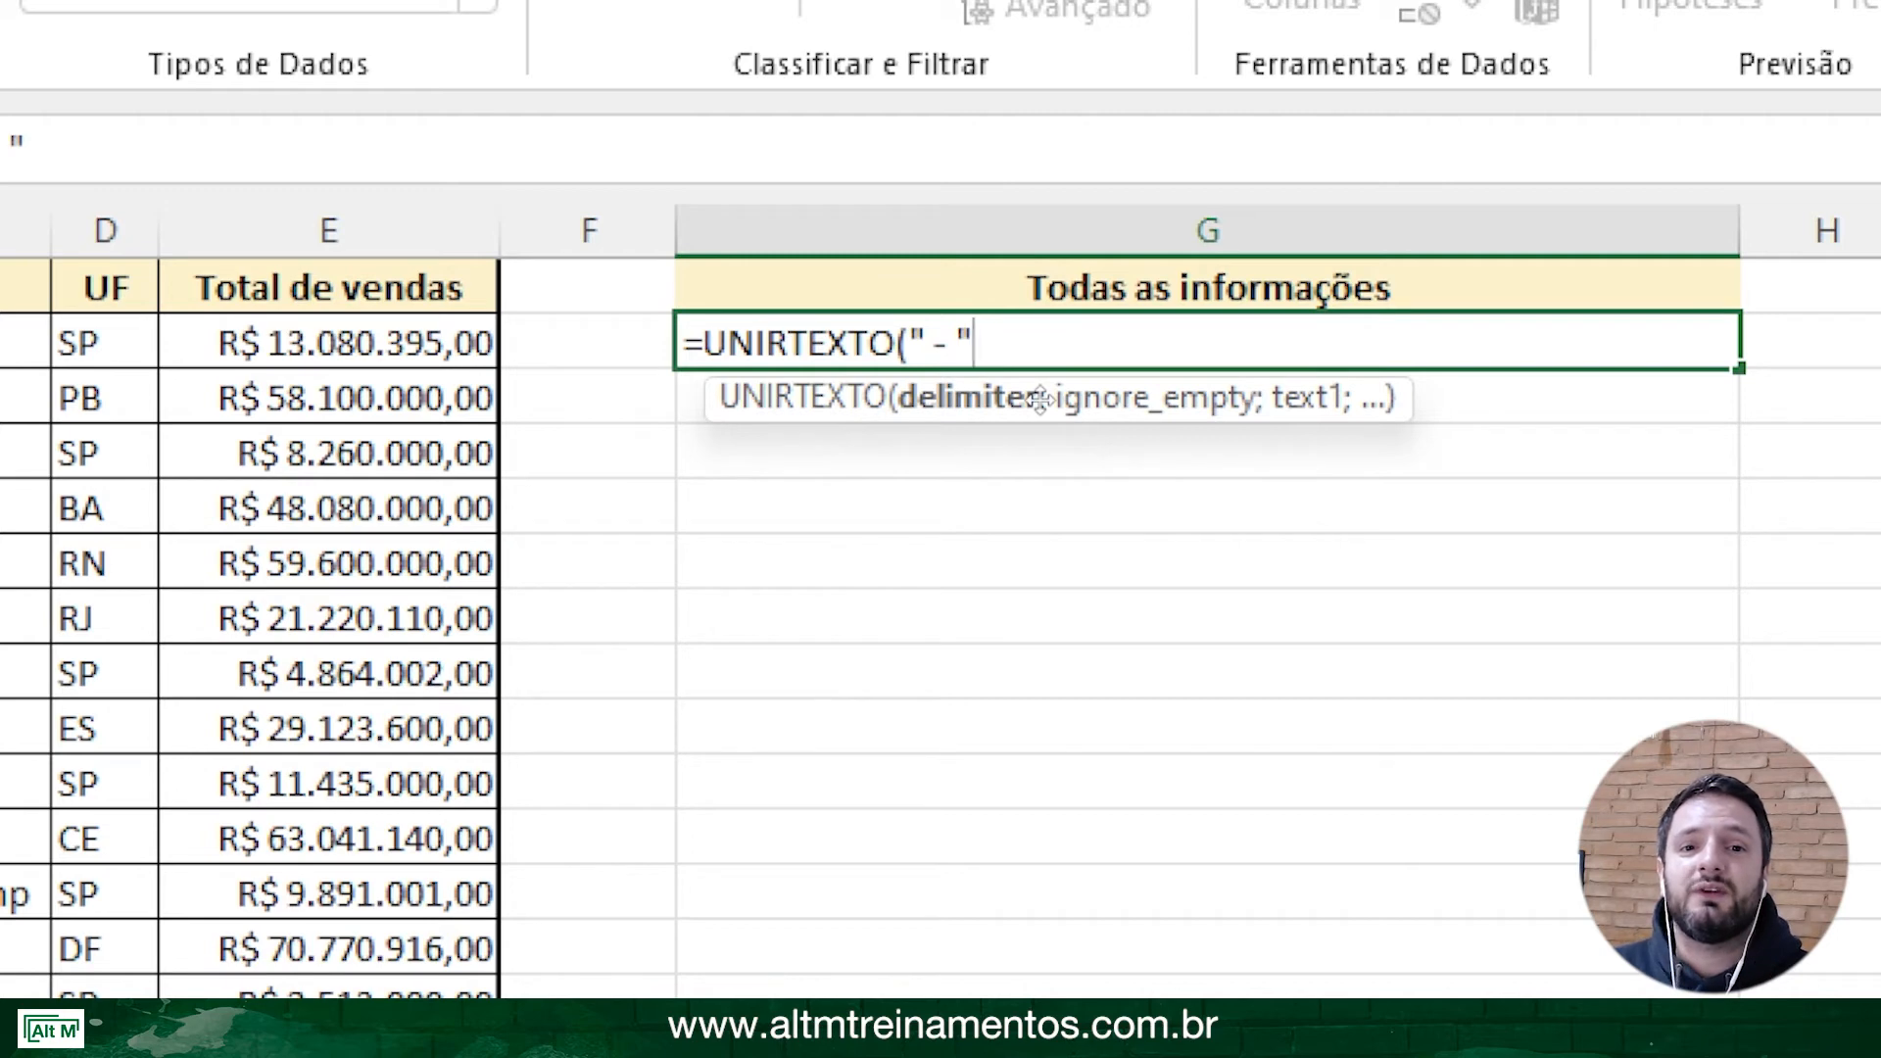
text(;)
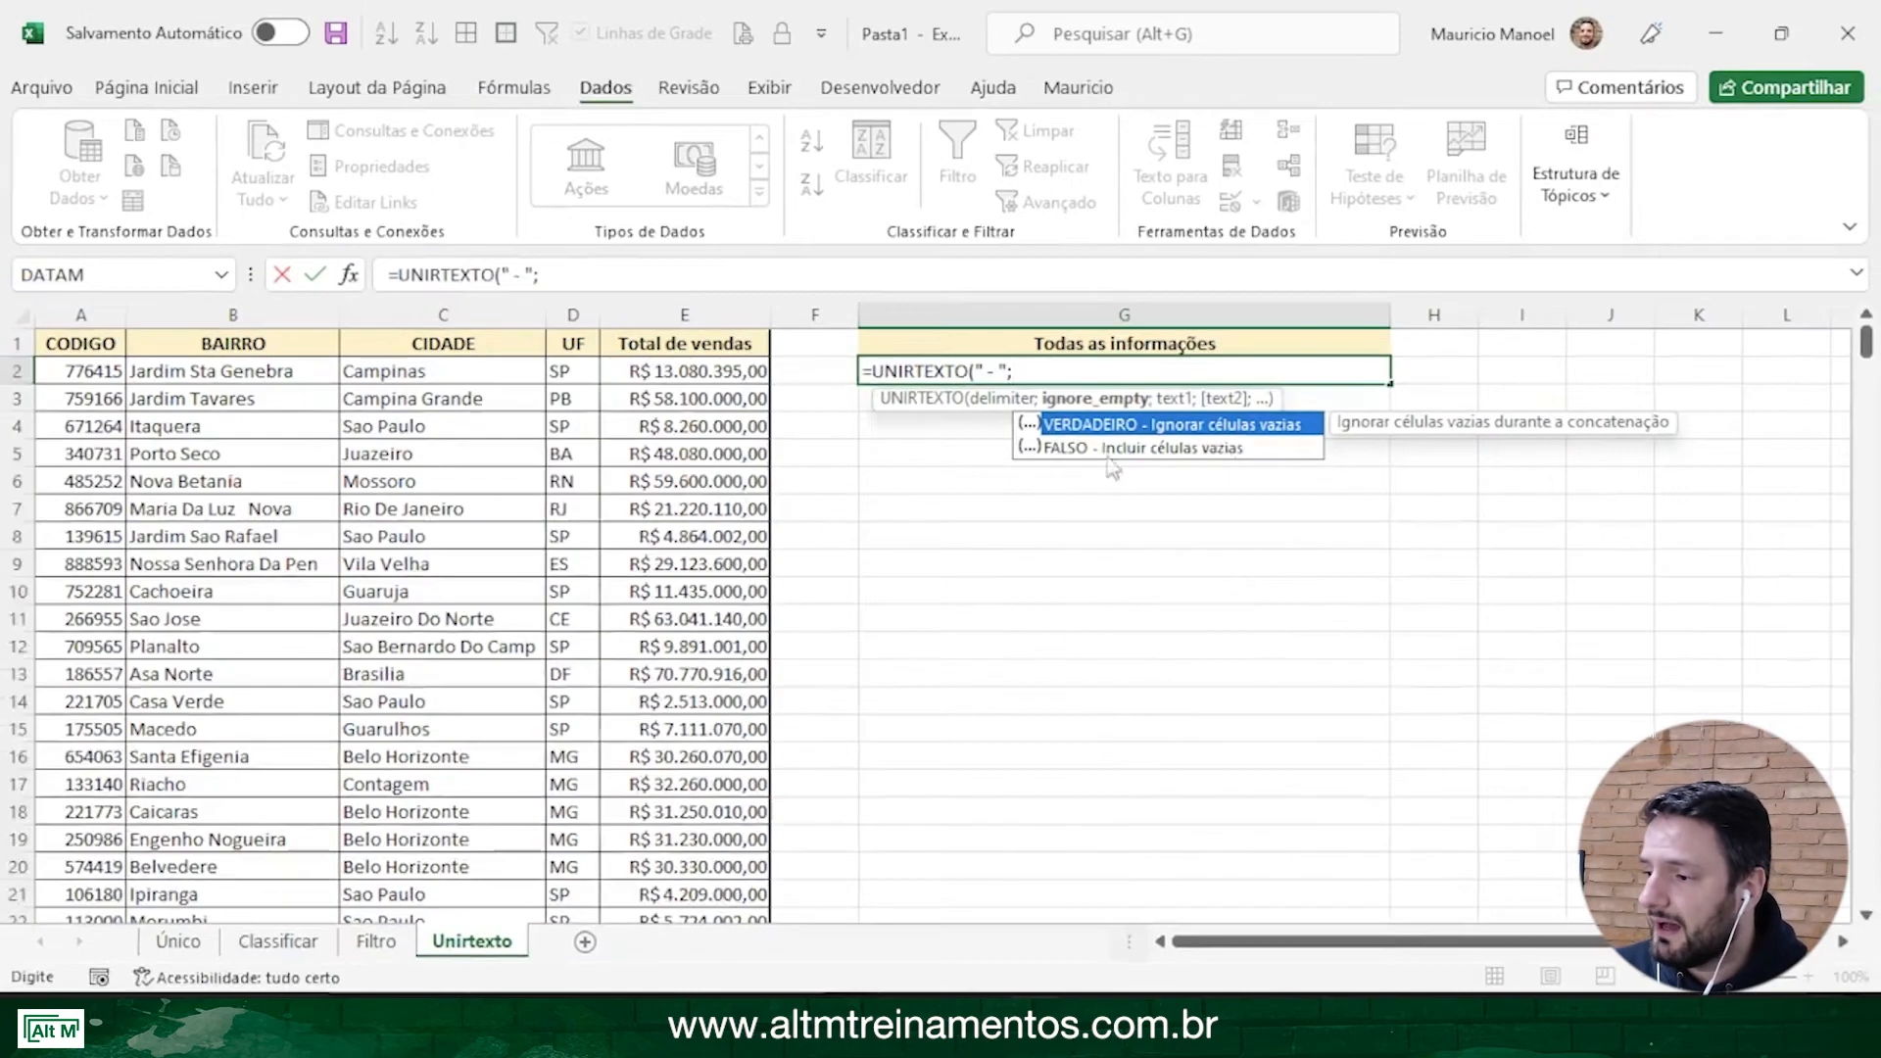
Complete the G2 UNIRTEXTO formula with VERDADEIRO to ignore empty cells and A2:D2 as the text range
double_click(1107, 423)
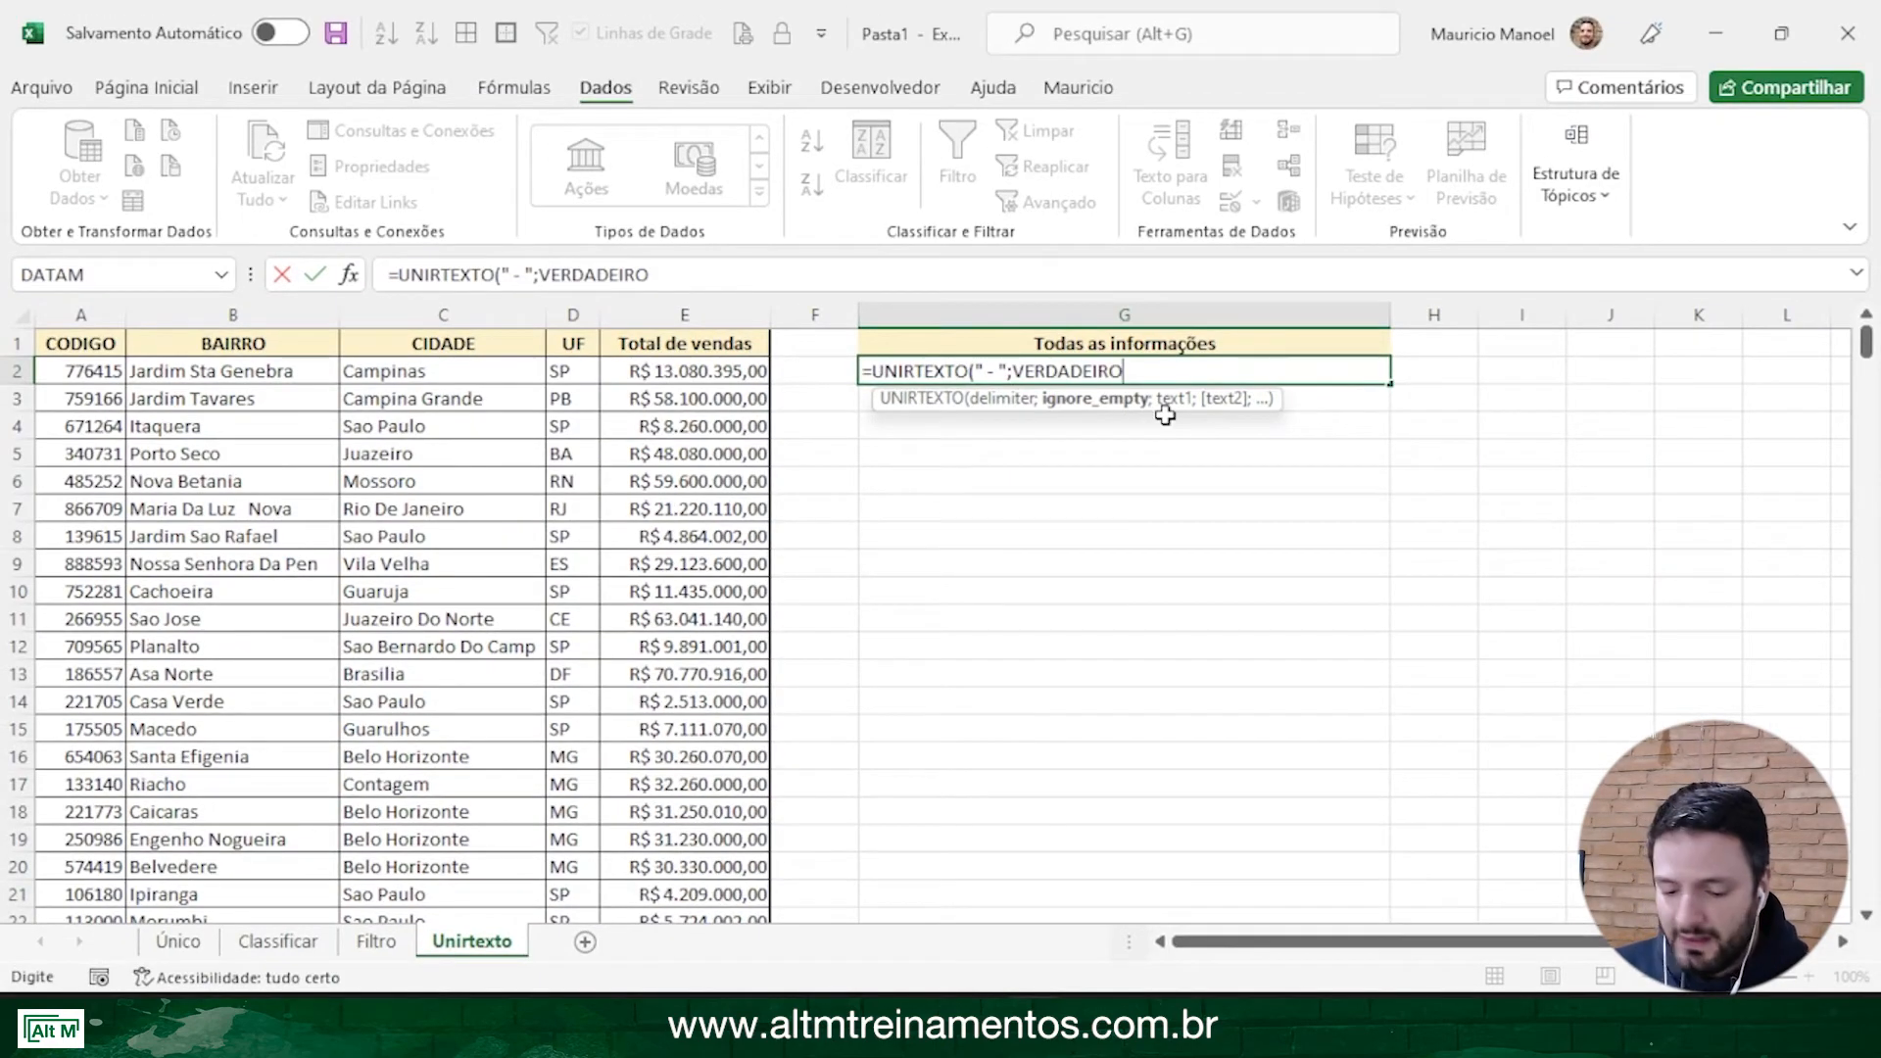
text(;)
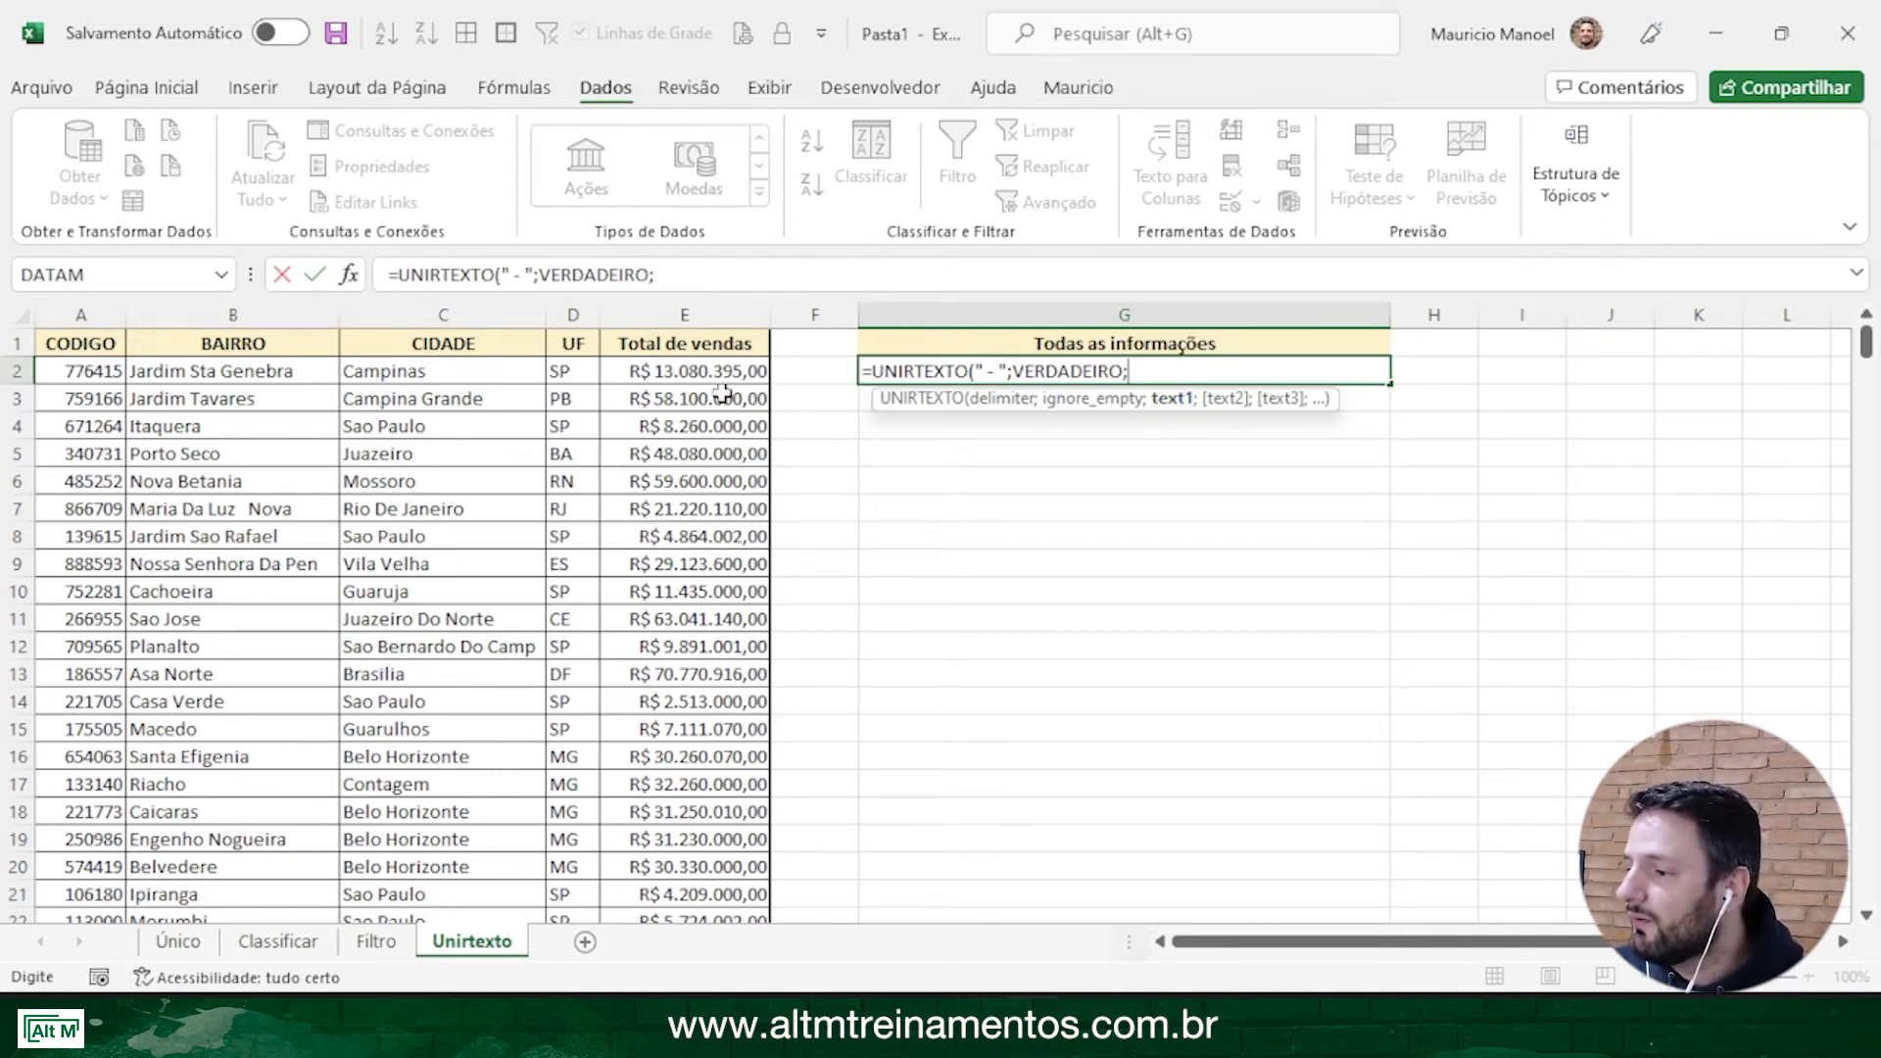
drag(57, 373, 573, 365)
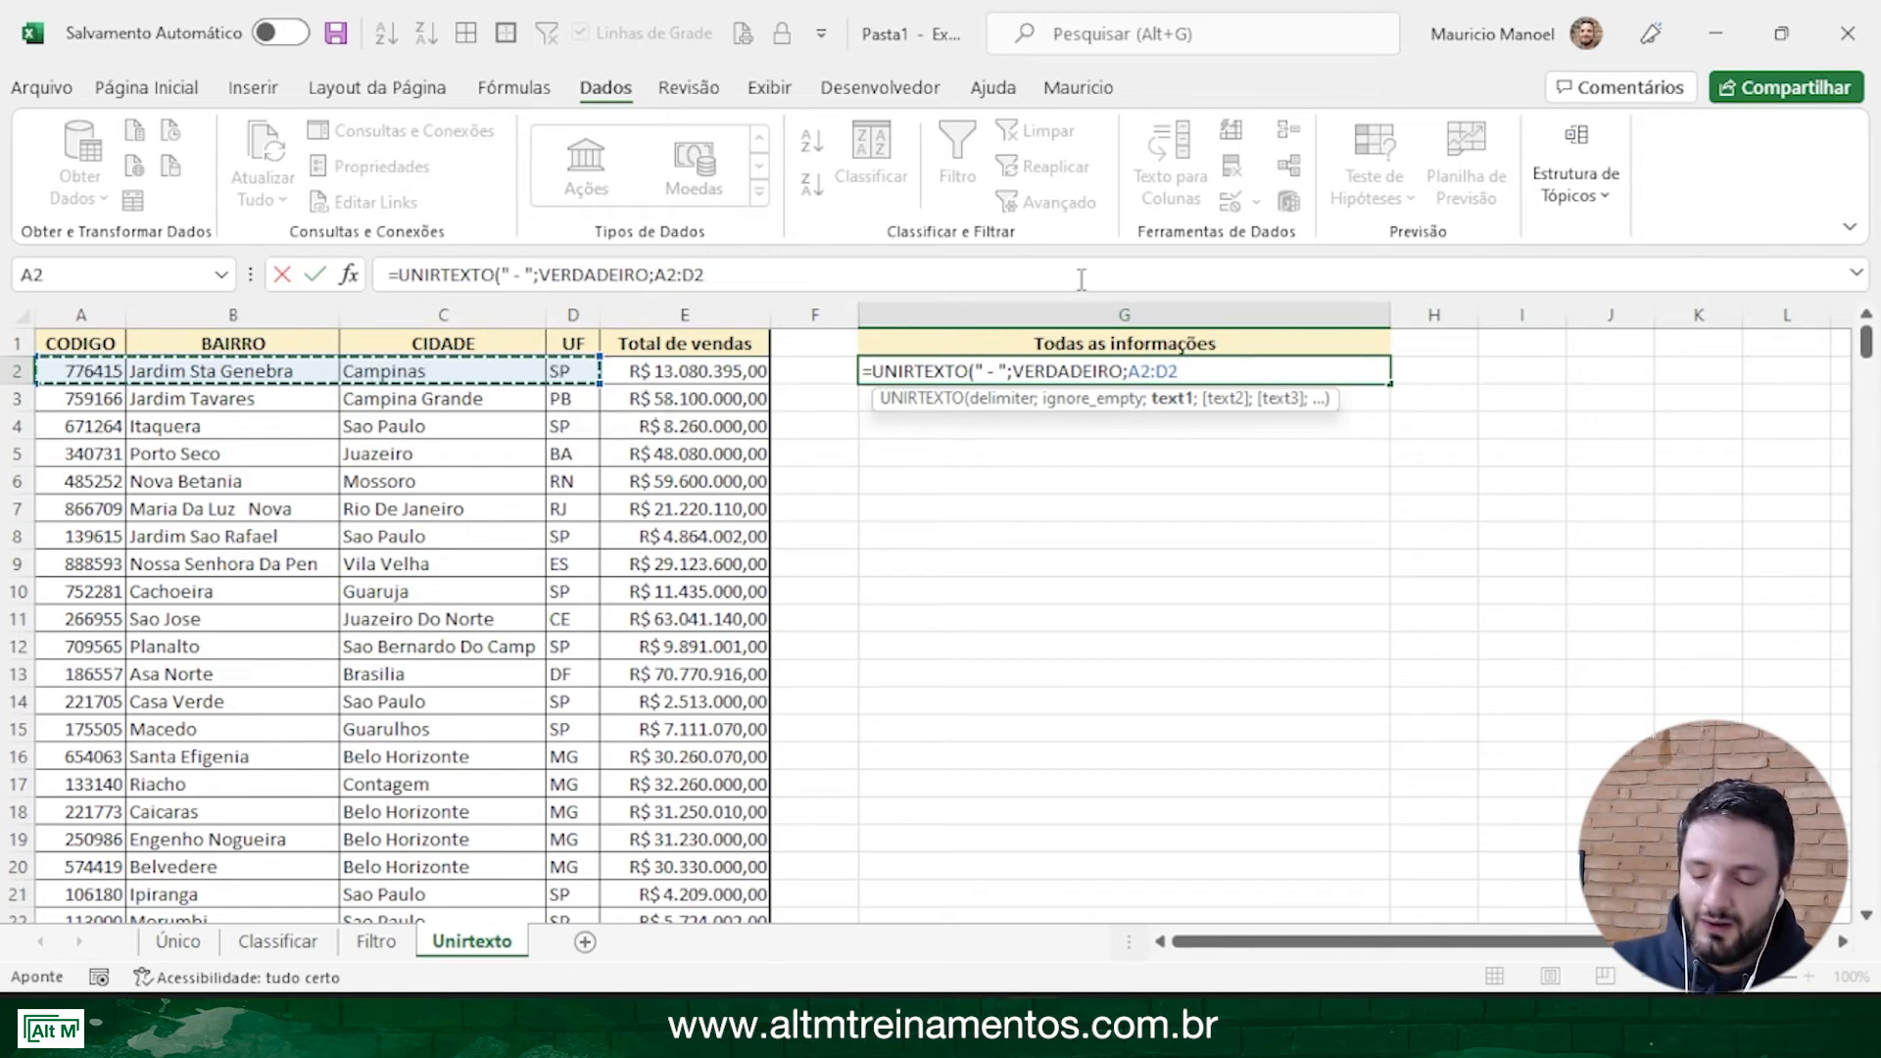
text())
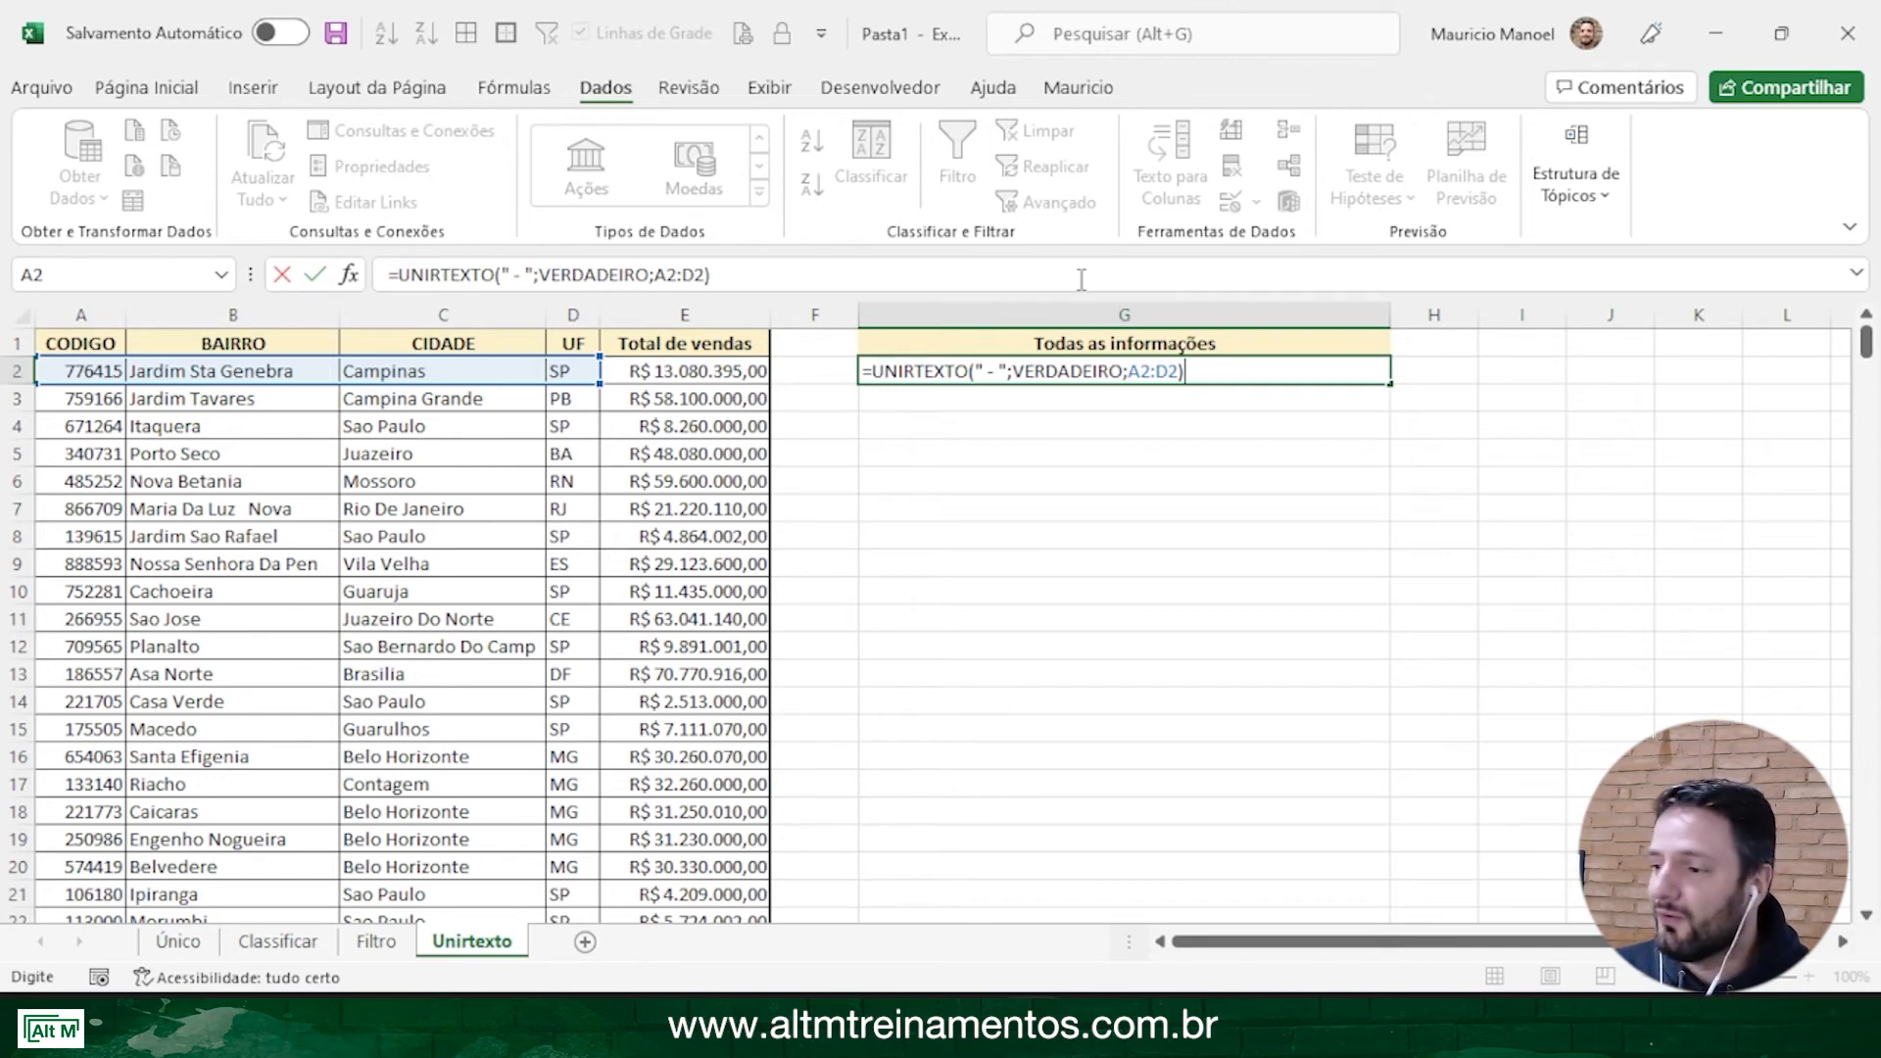
key(Return)
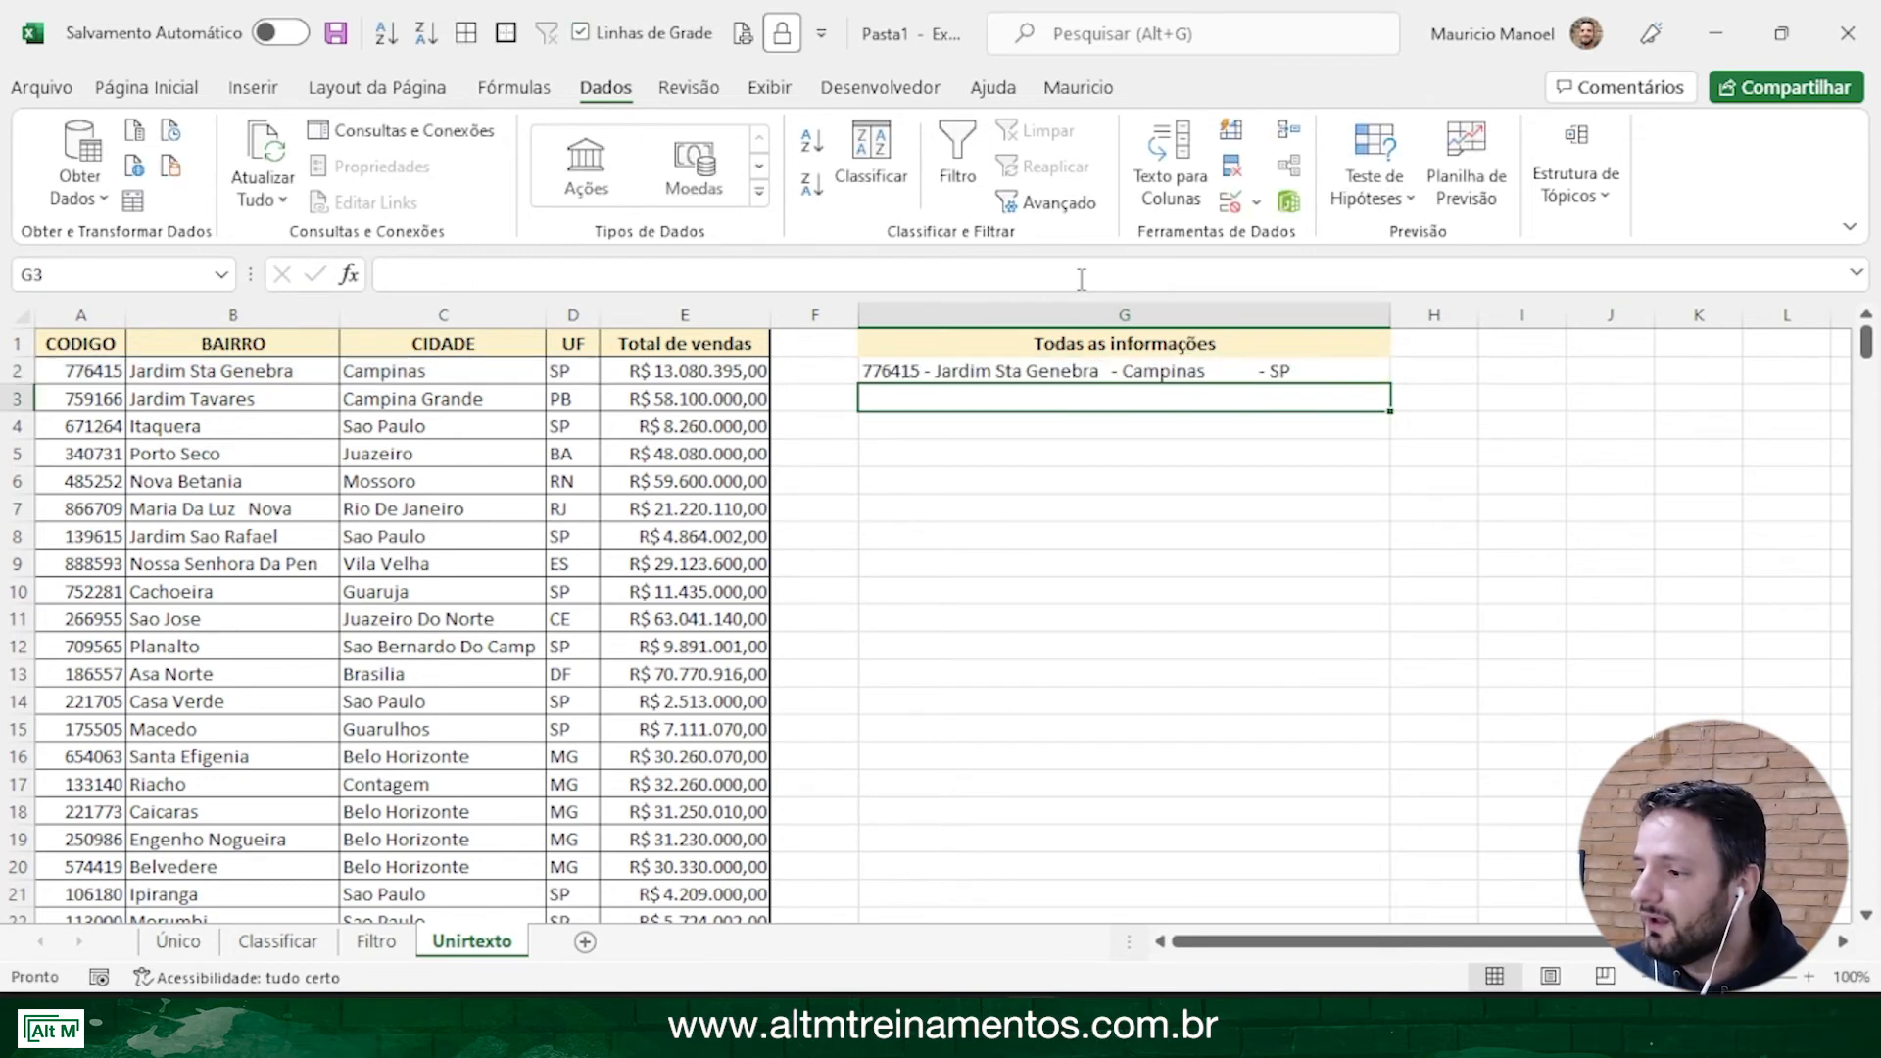
Remove the trailing spaces after Campinas in cell C2
click(879, 372)
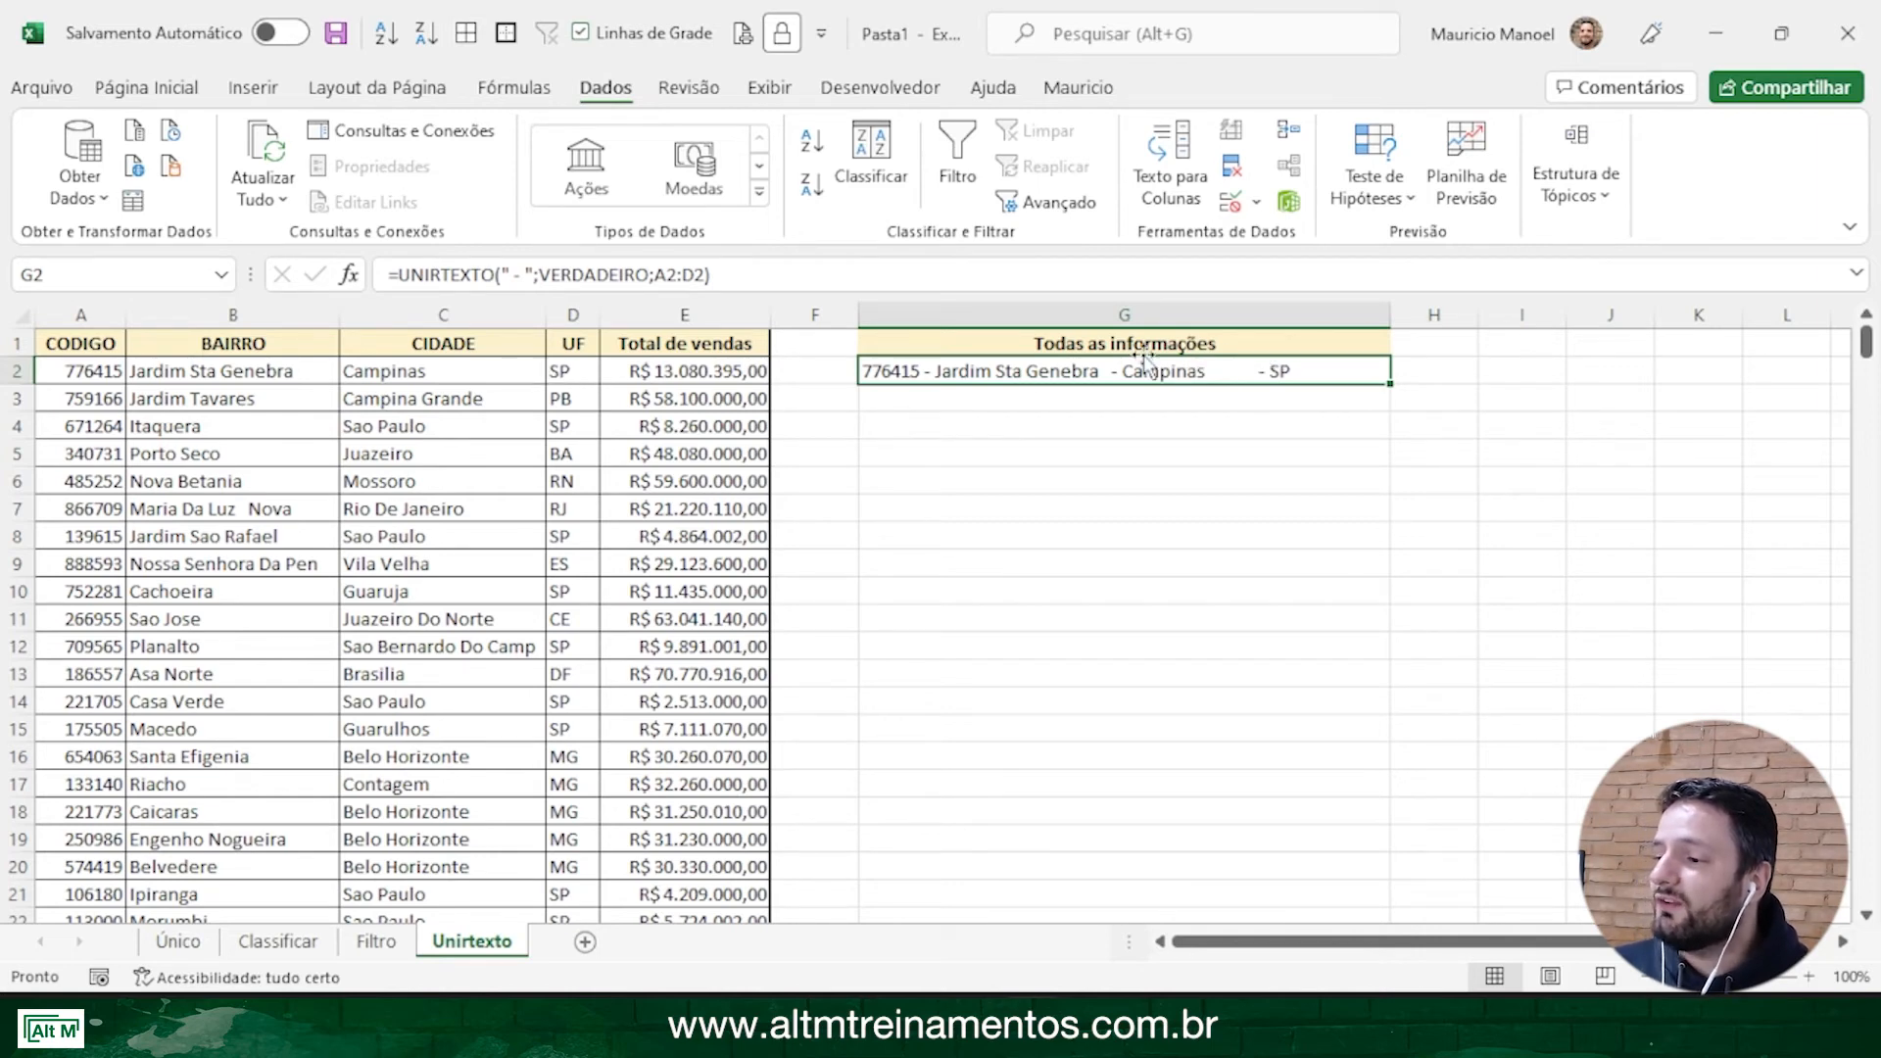
double_click(494, 371)
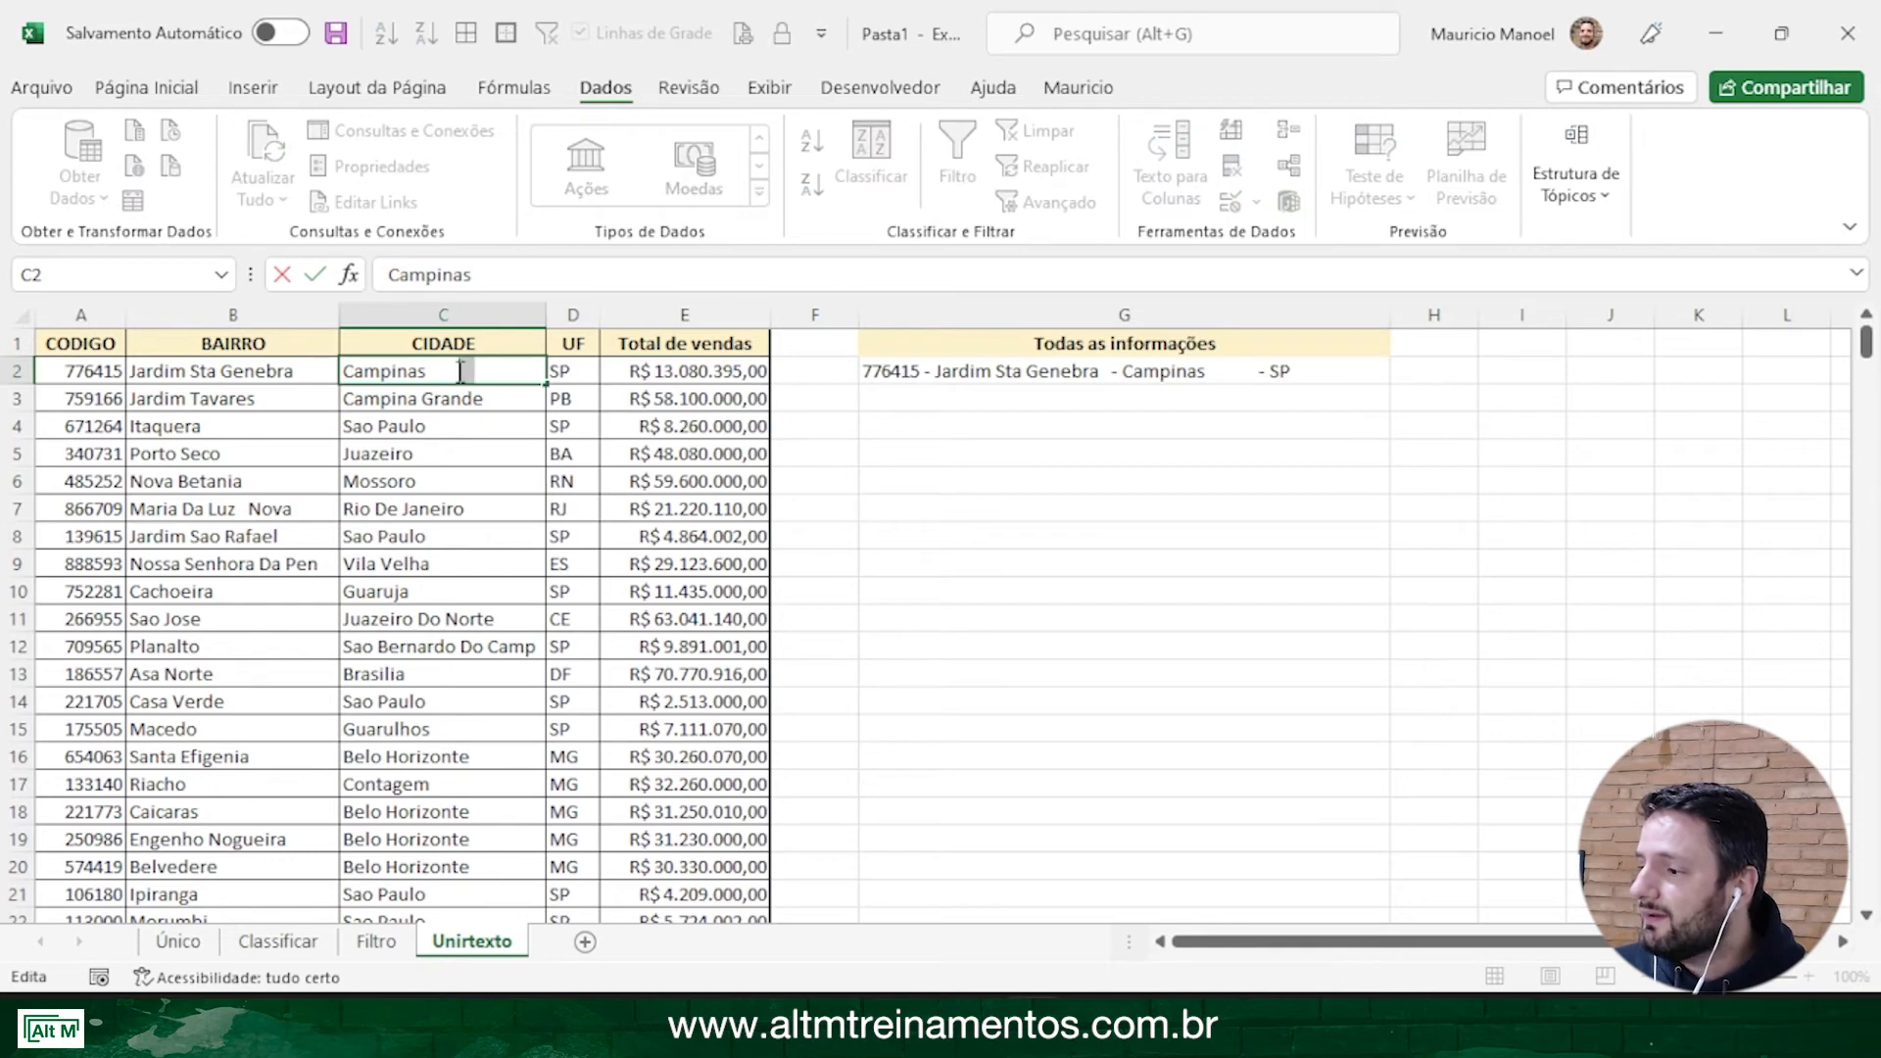
drag(460, 373, 428, 373)
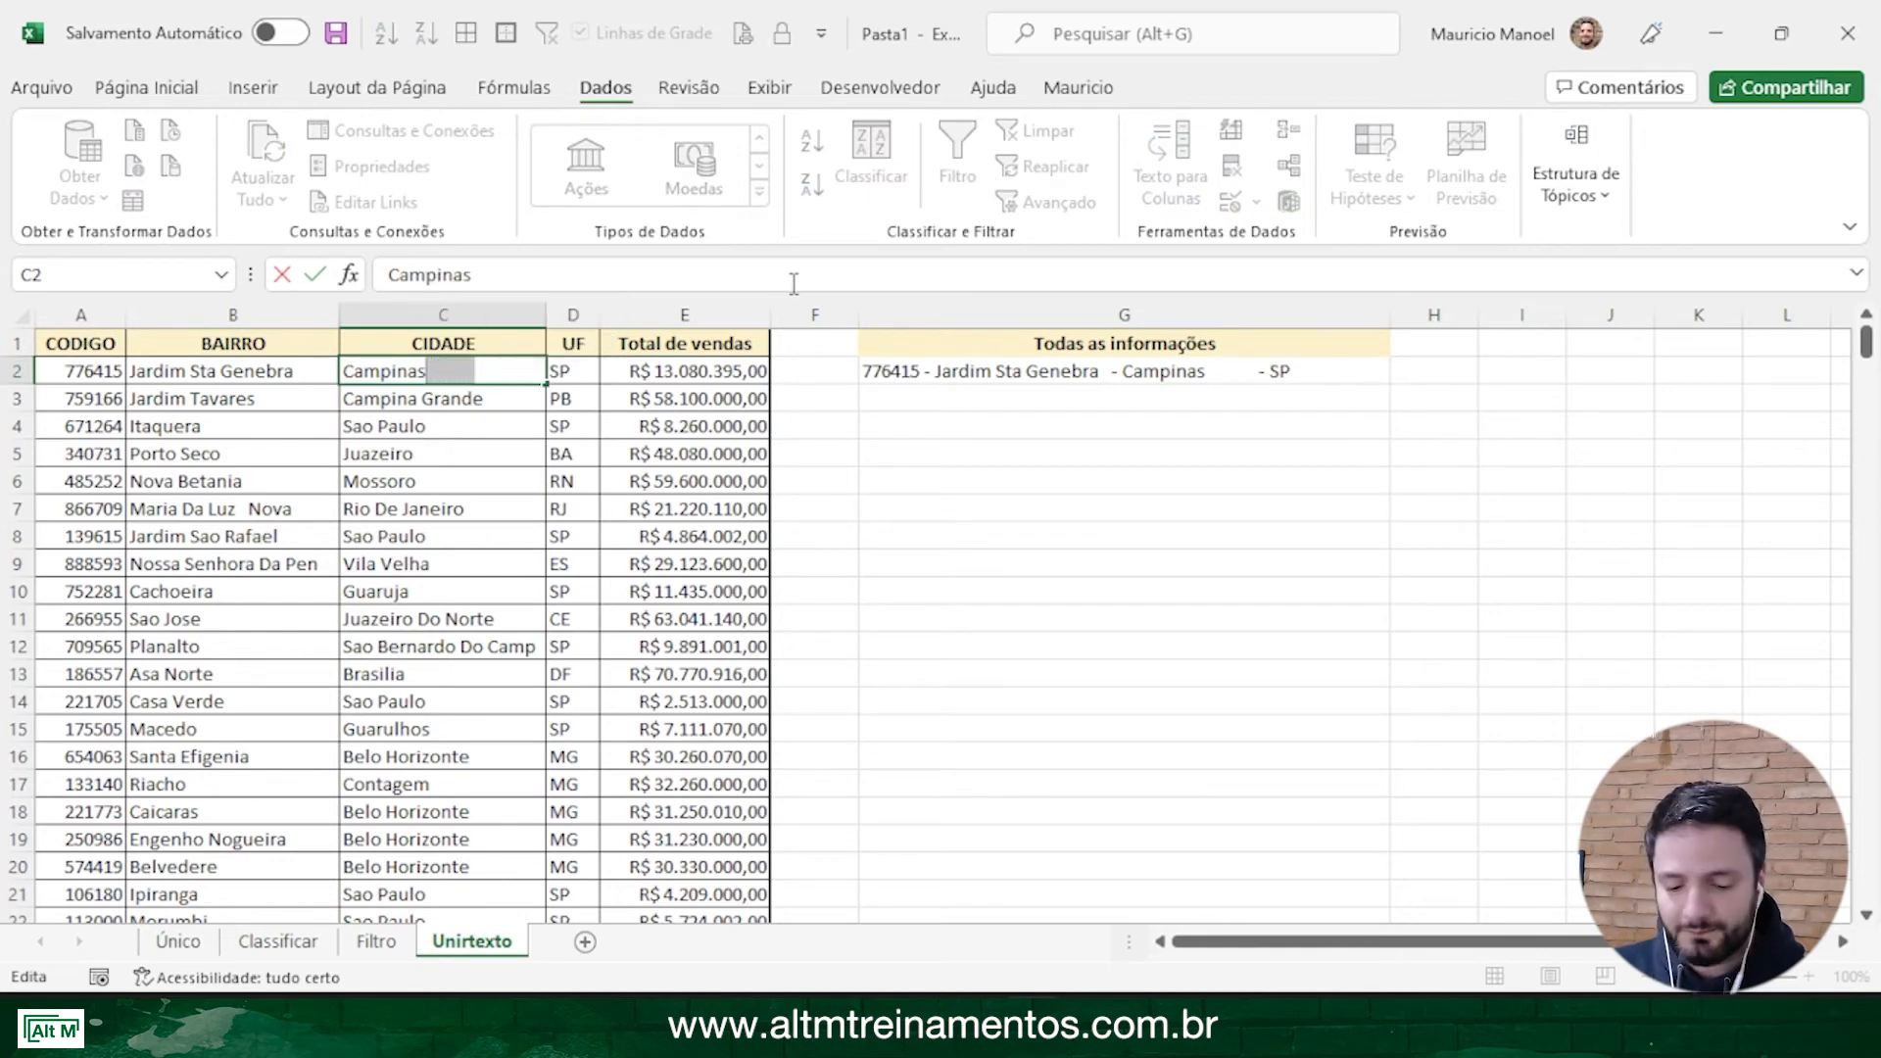
key(BackSpace)
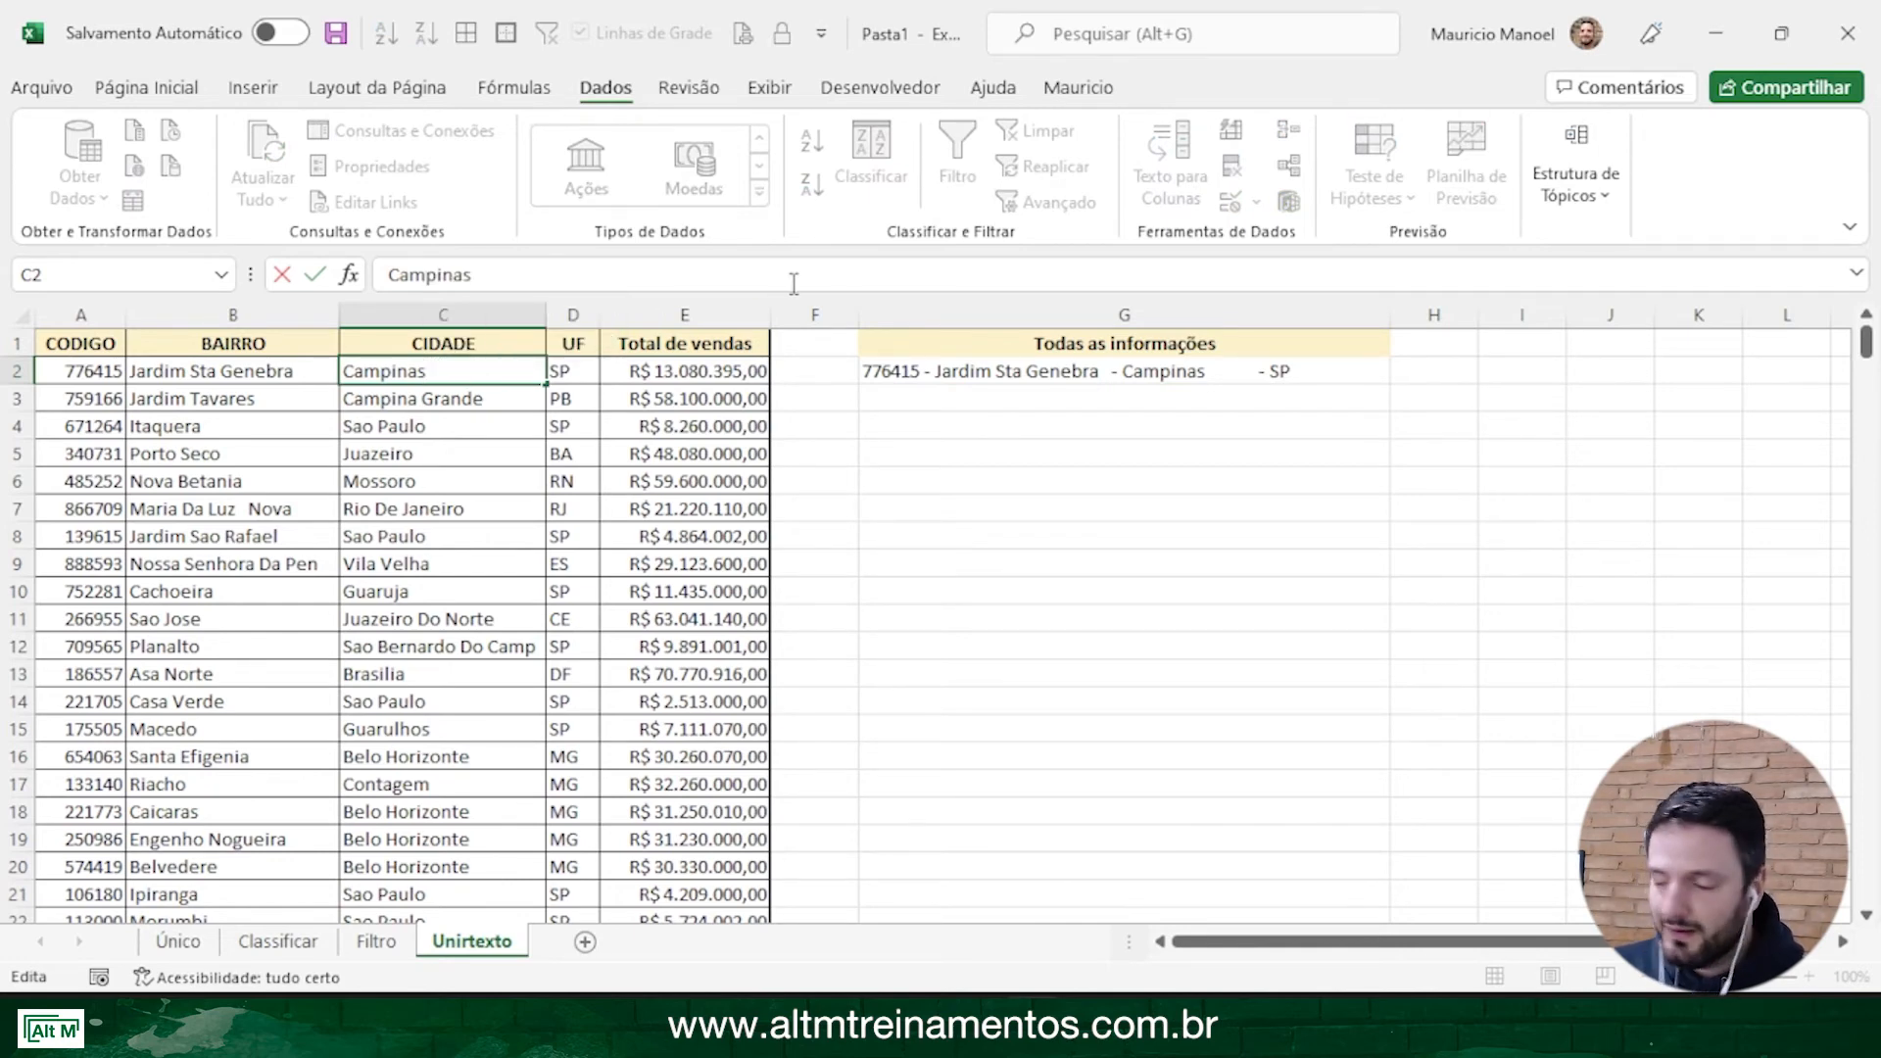
key(Return)
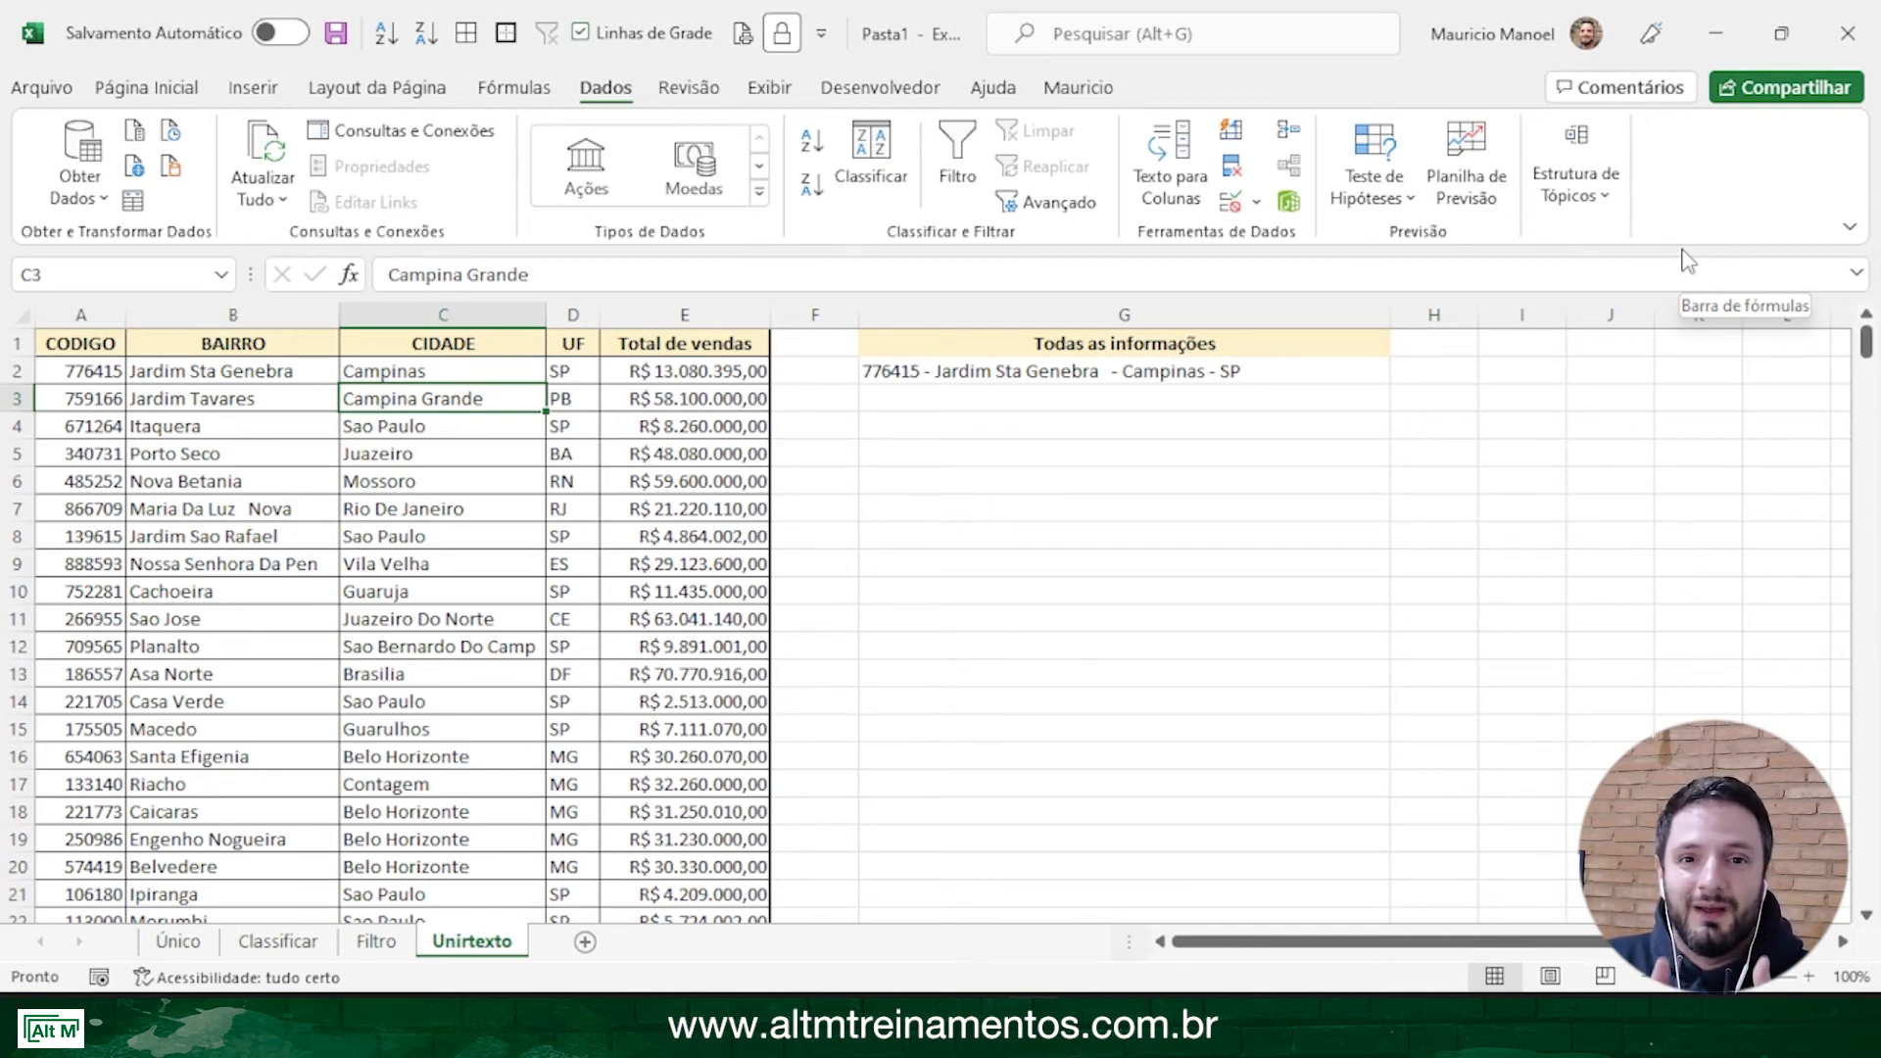
Fill the G2 UNIRTEXTO formula down column G to row 362 and review the joined texts
click(1272, 380)
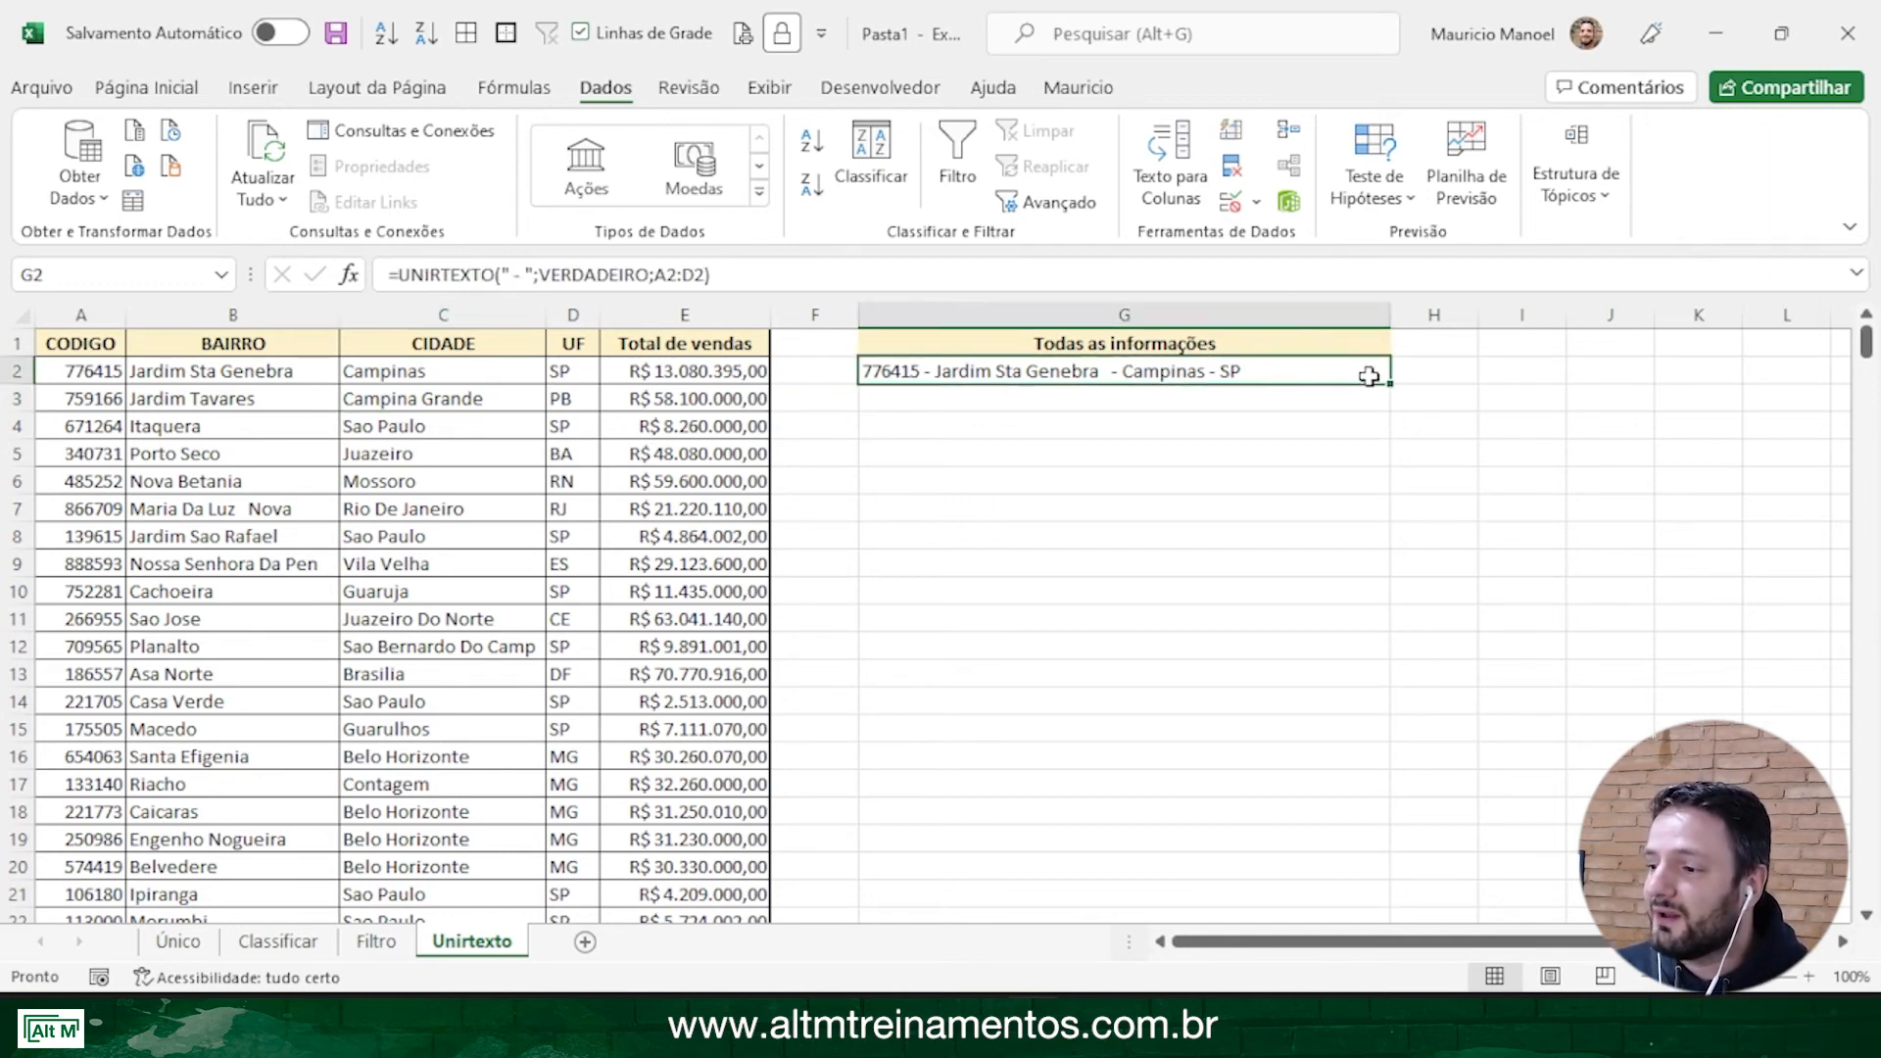
drag(1393, 388, 1391, 876)
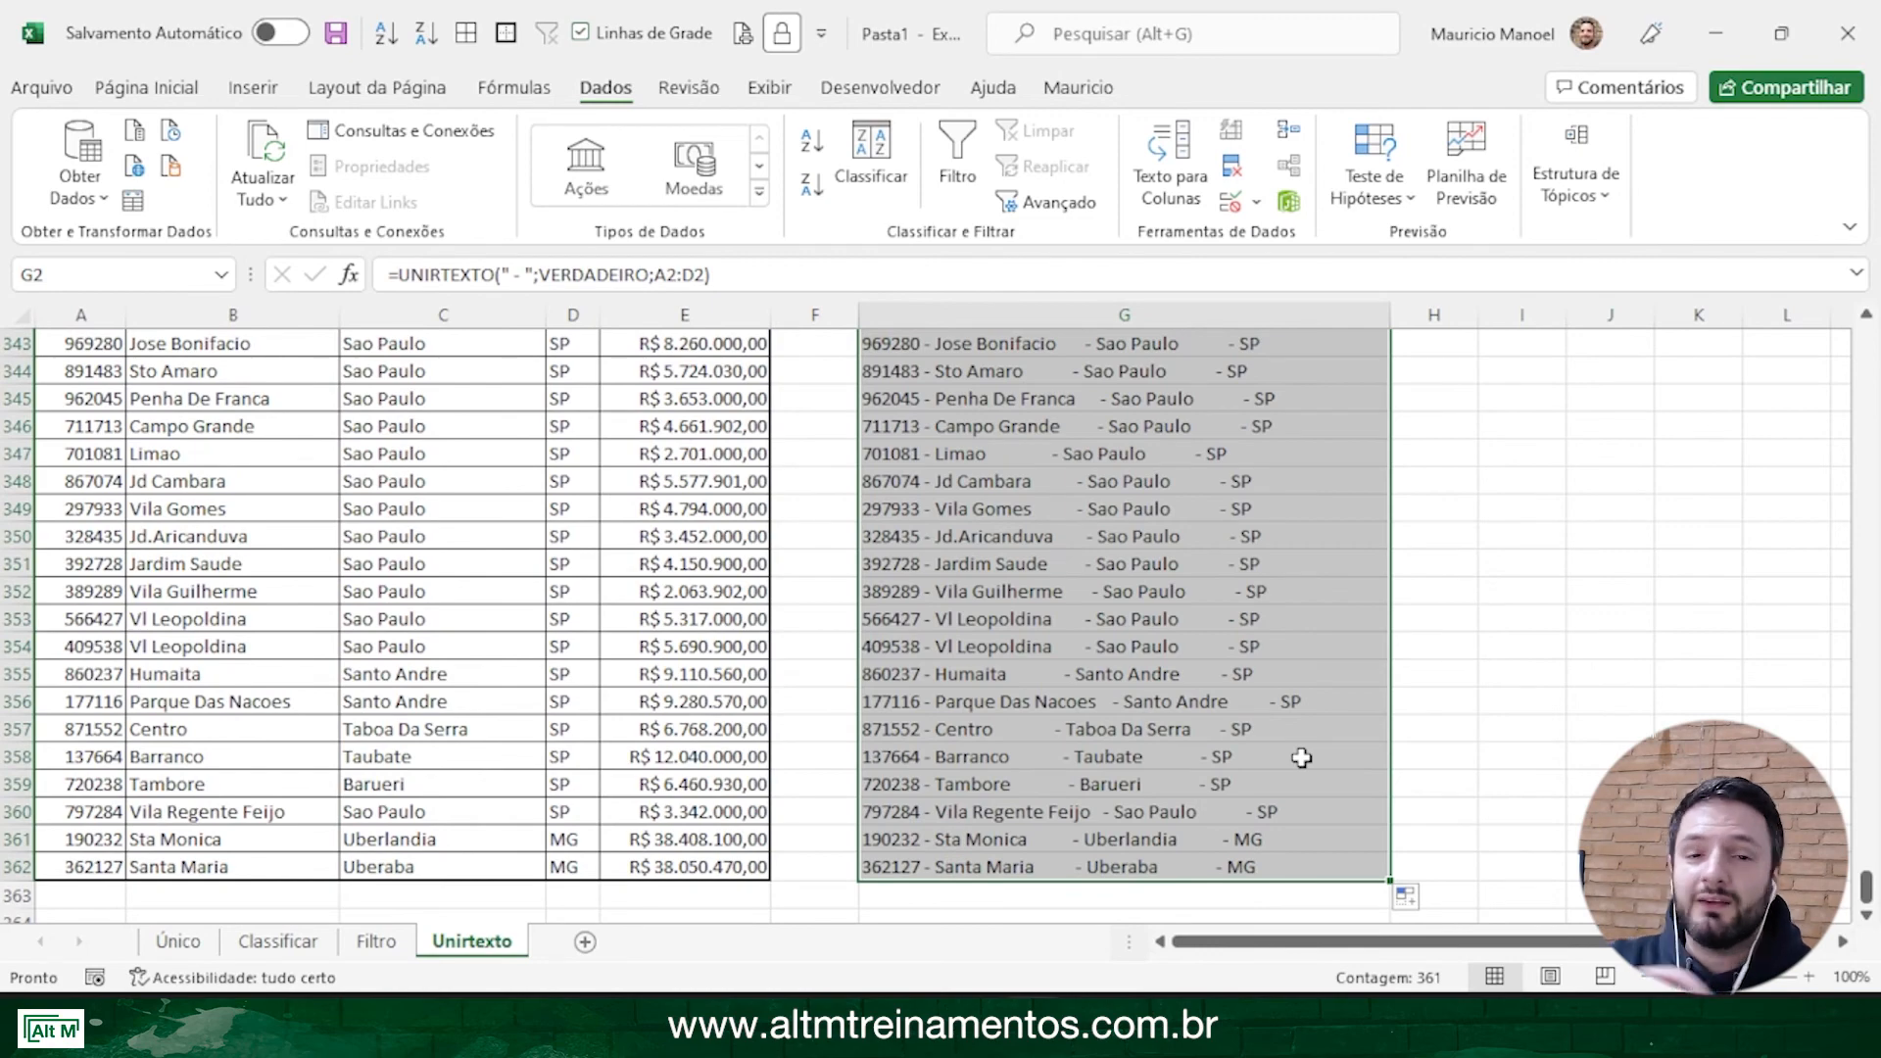
scroll(1141, 593, up, 20)
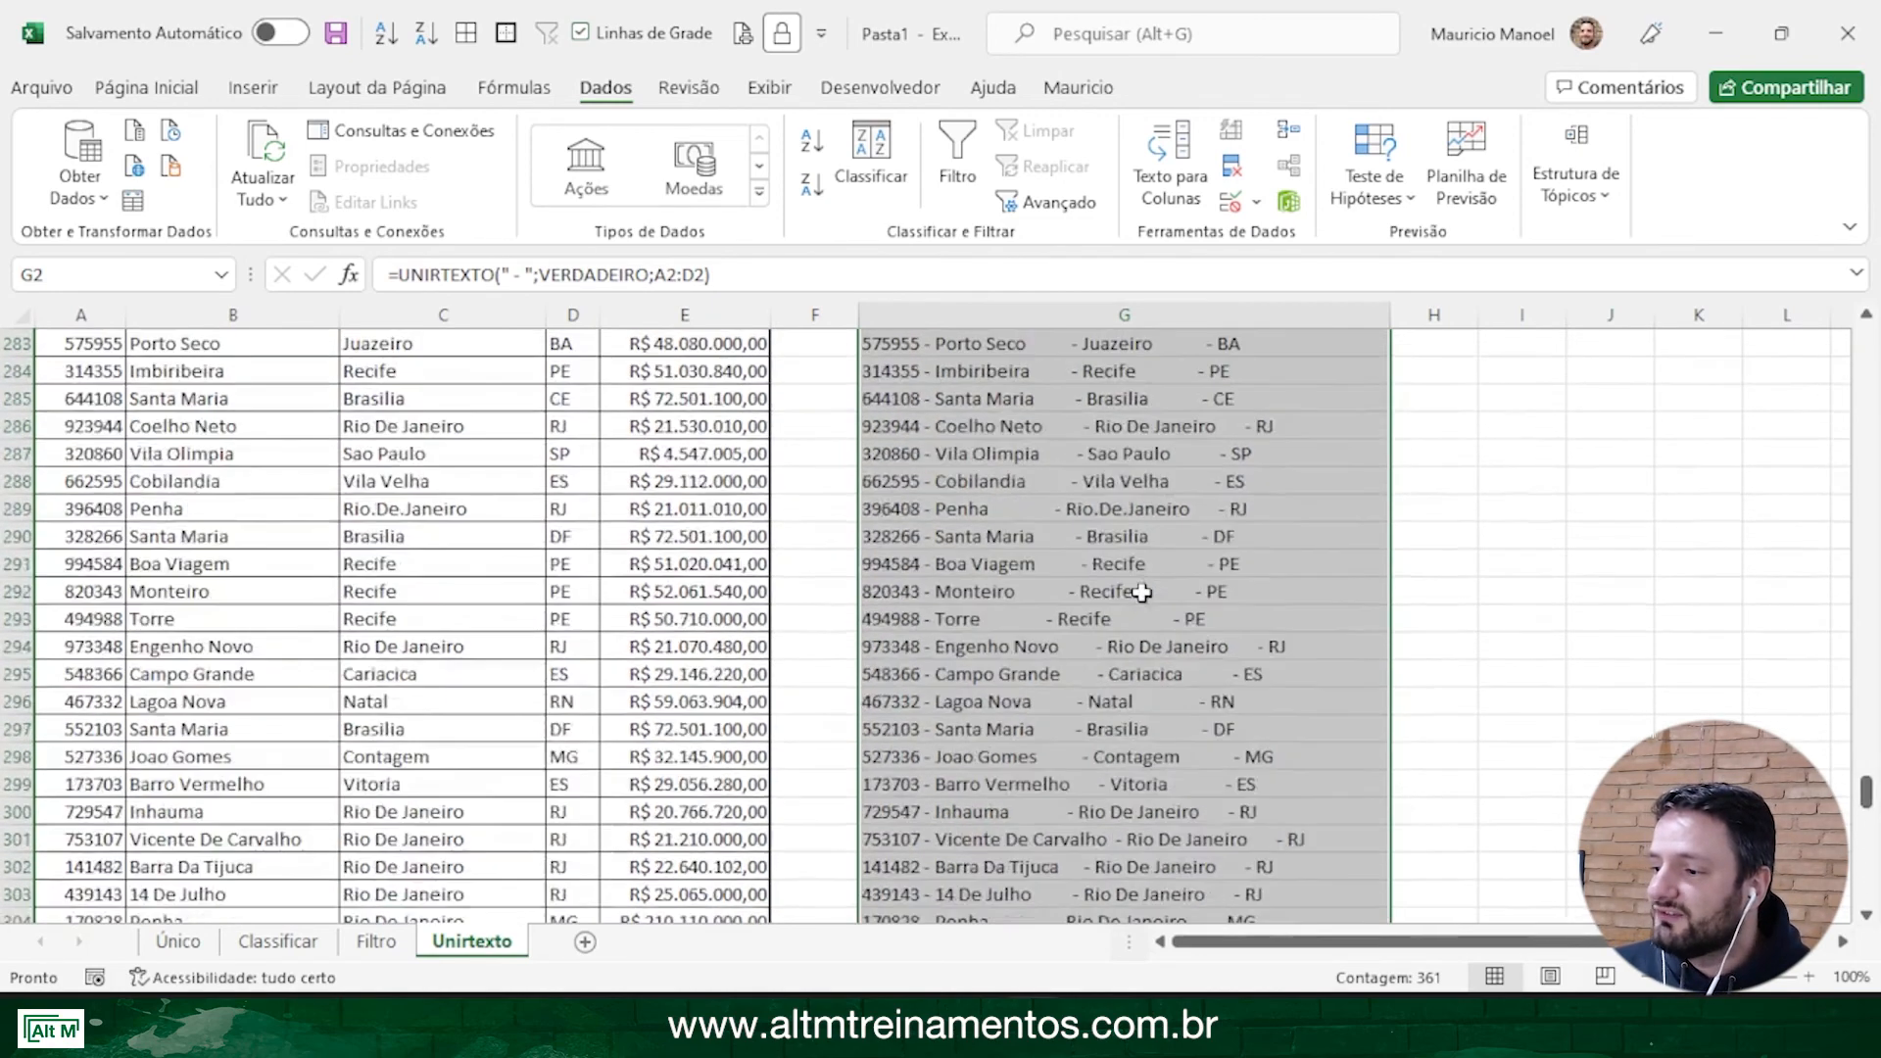
Remove the trailing spaces after Porto Alegre in cell C201 and check the joined texts in column G
scroll(1141, 593, up, 9)
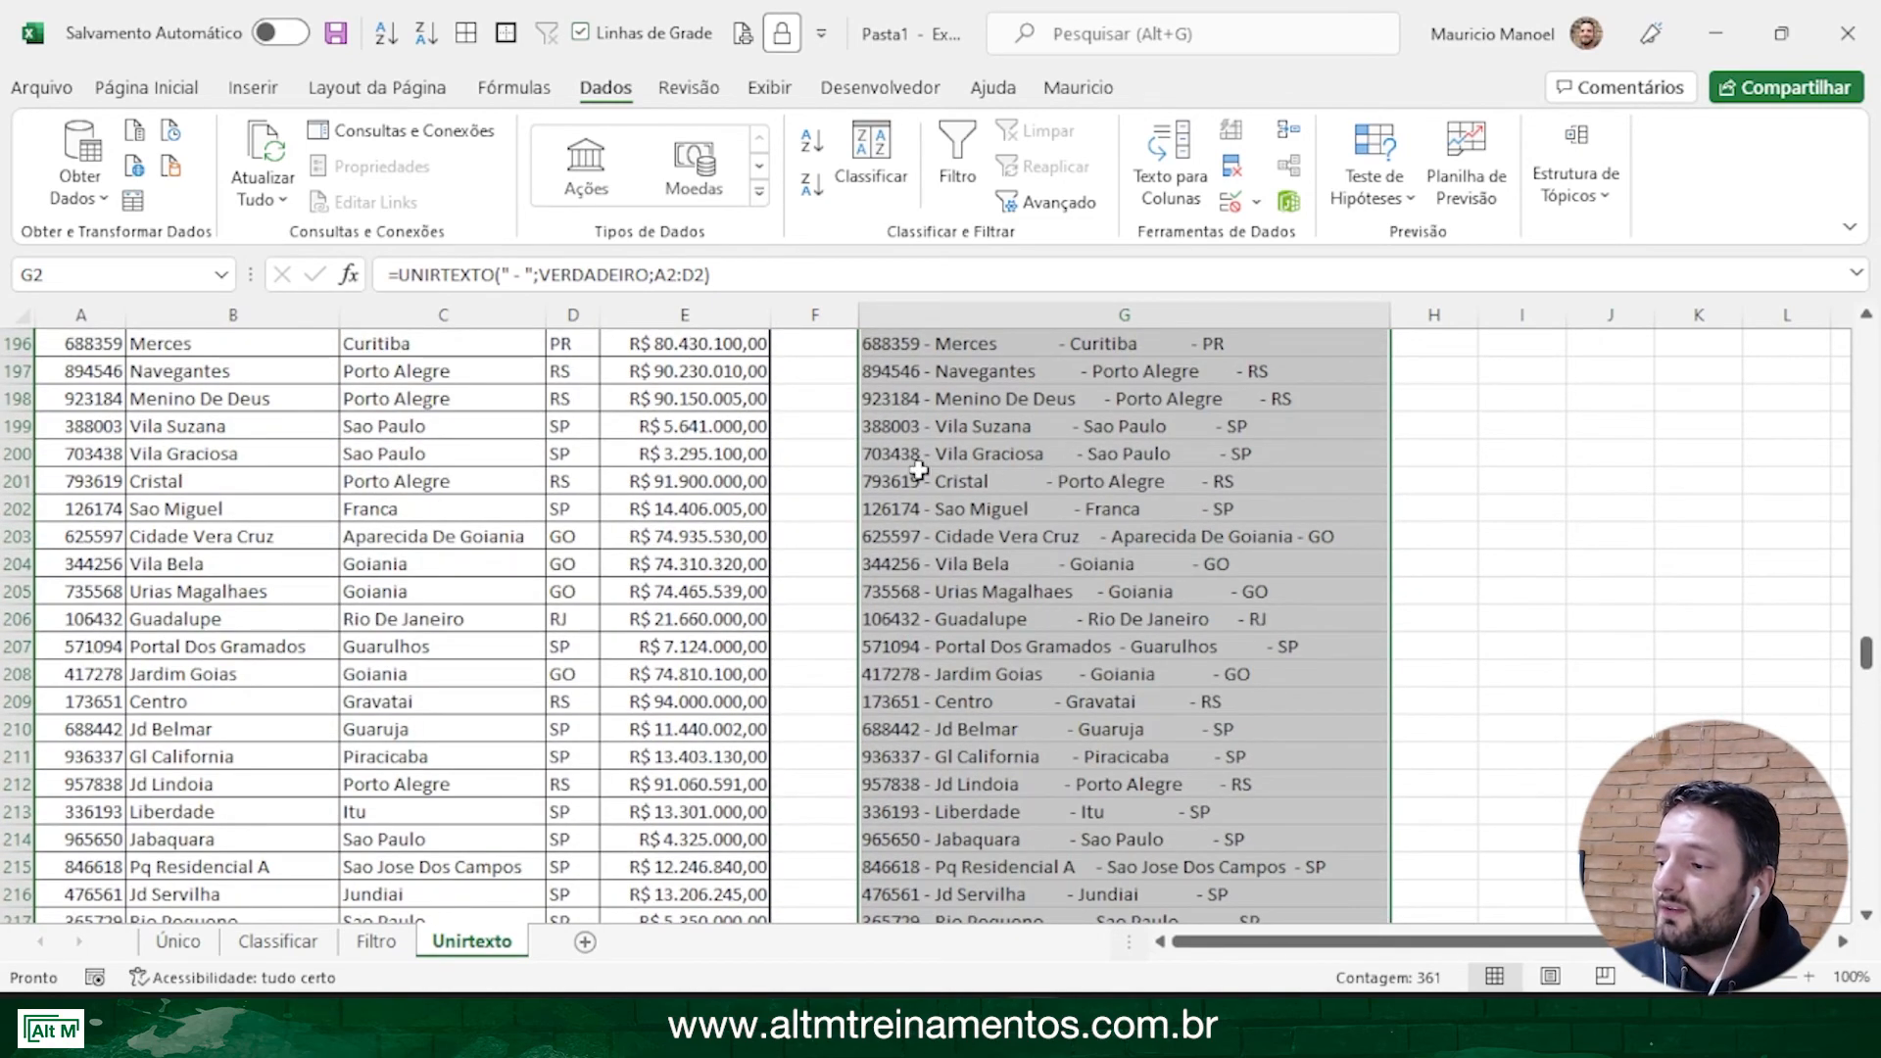
double_click(499, 481)
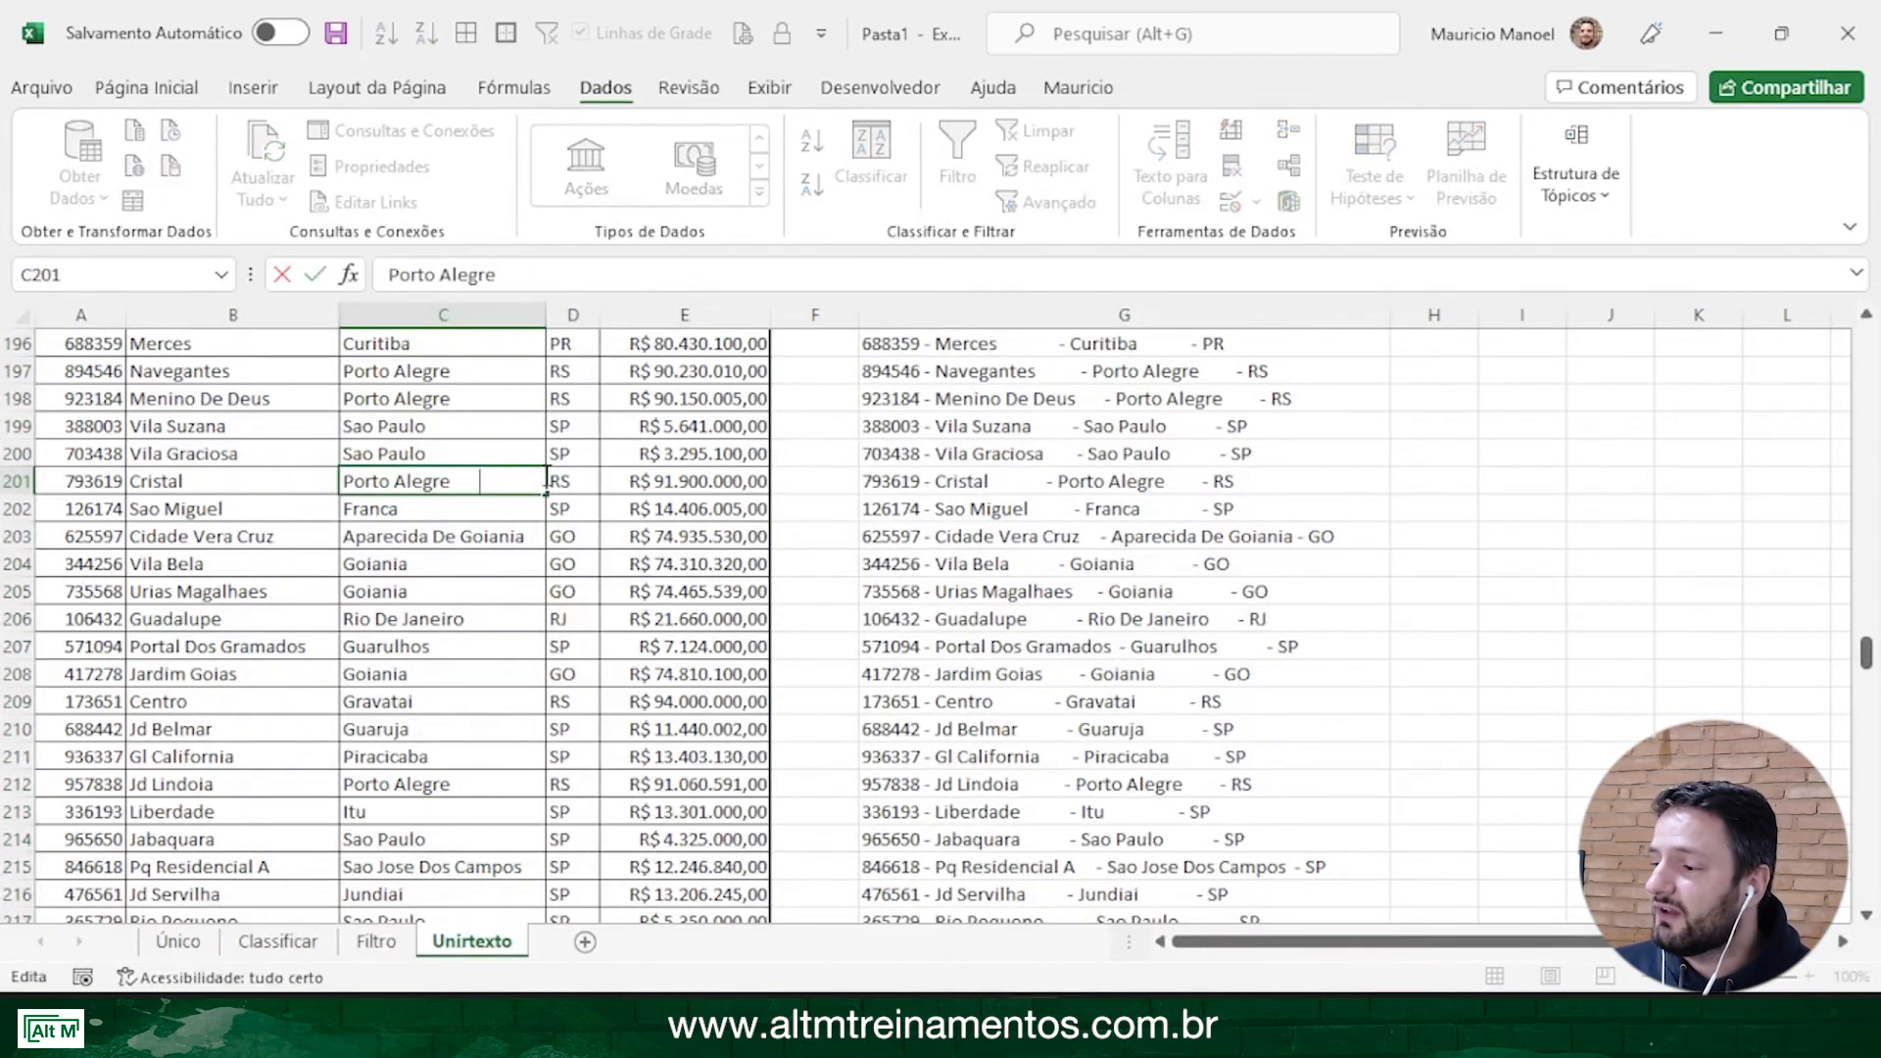
key(BackSpace)
key(BackSpace)
key(BackSpace)
key(Return)
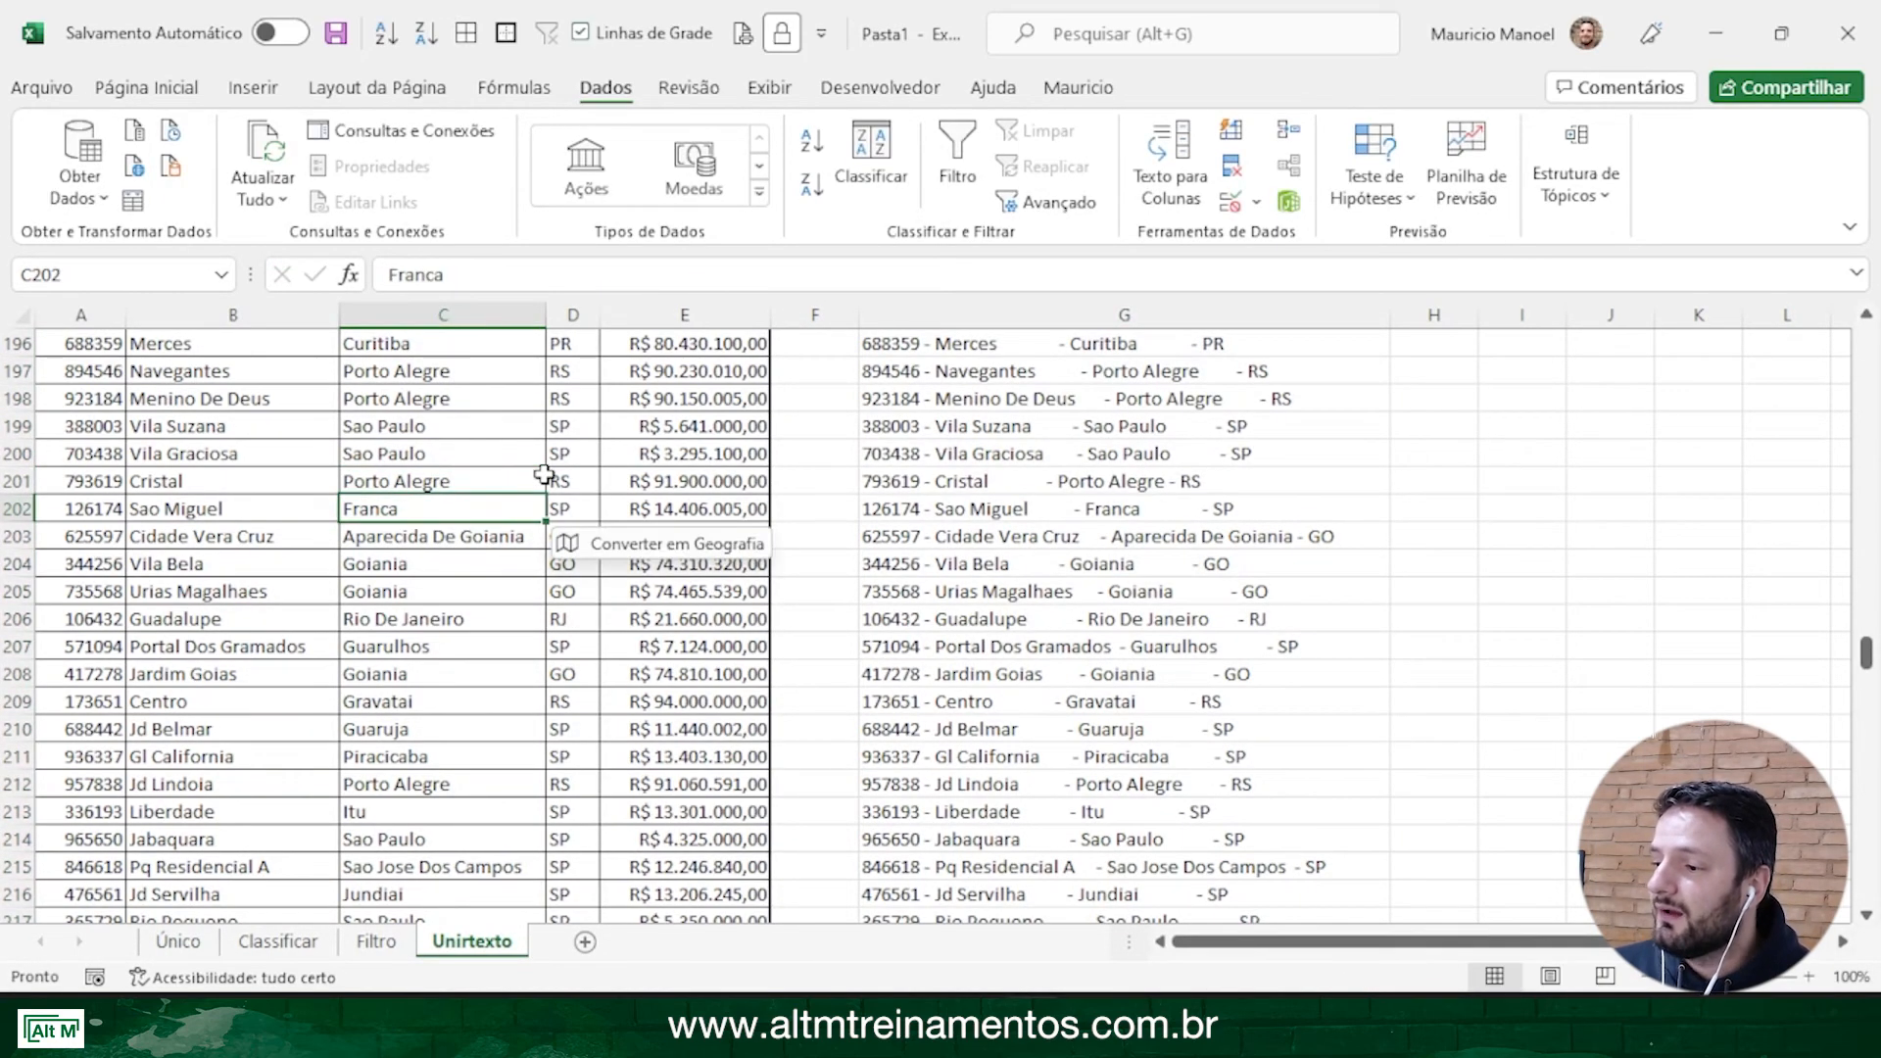
click(1078, 547)
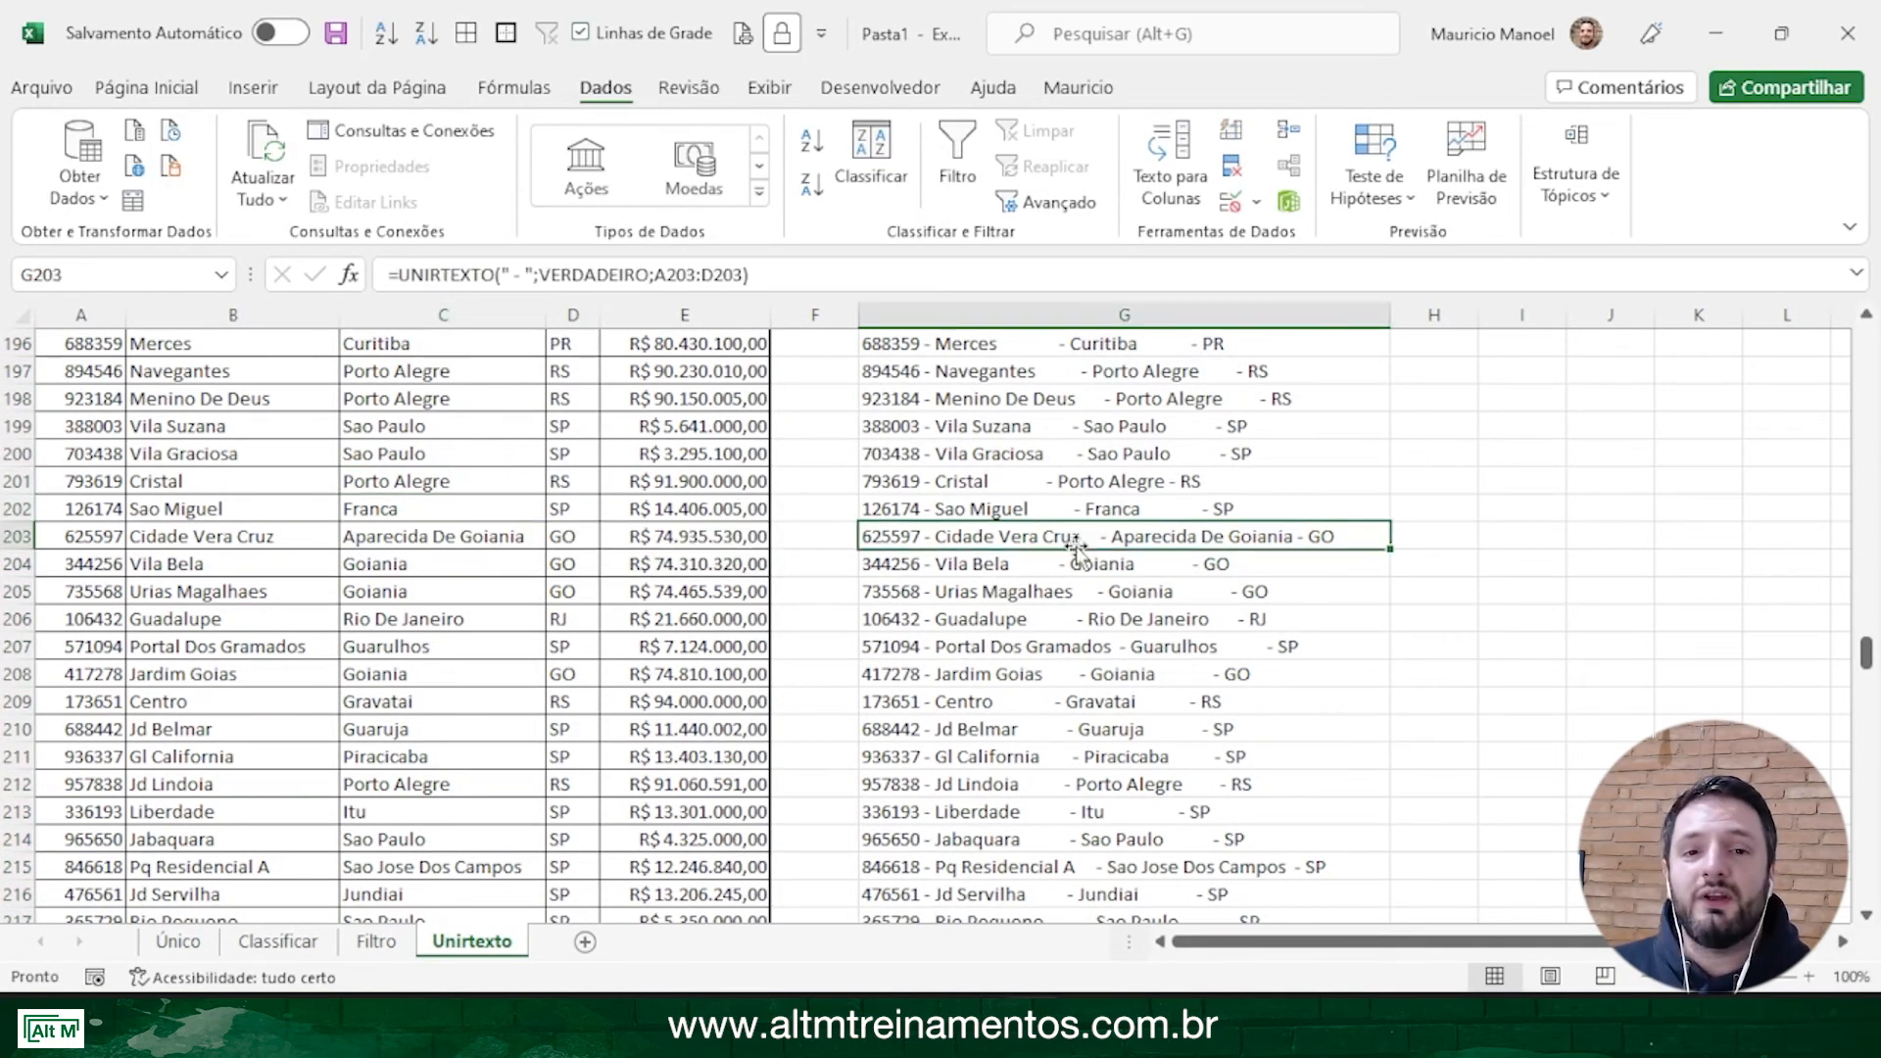
Clear the city names in cells C3:C16 to test how UNIRTEXTO handles empty cells
scroll(1078, 546, up, 20)
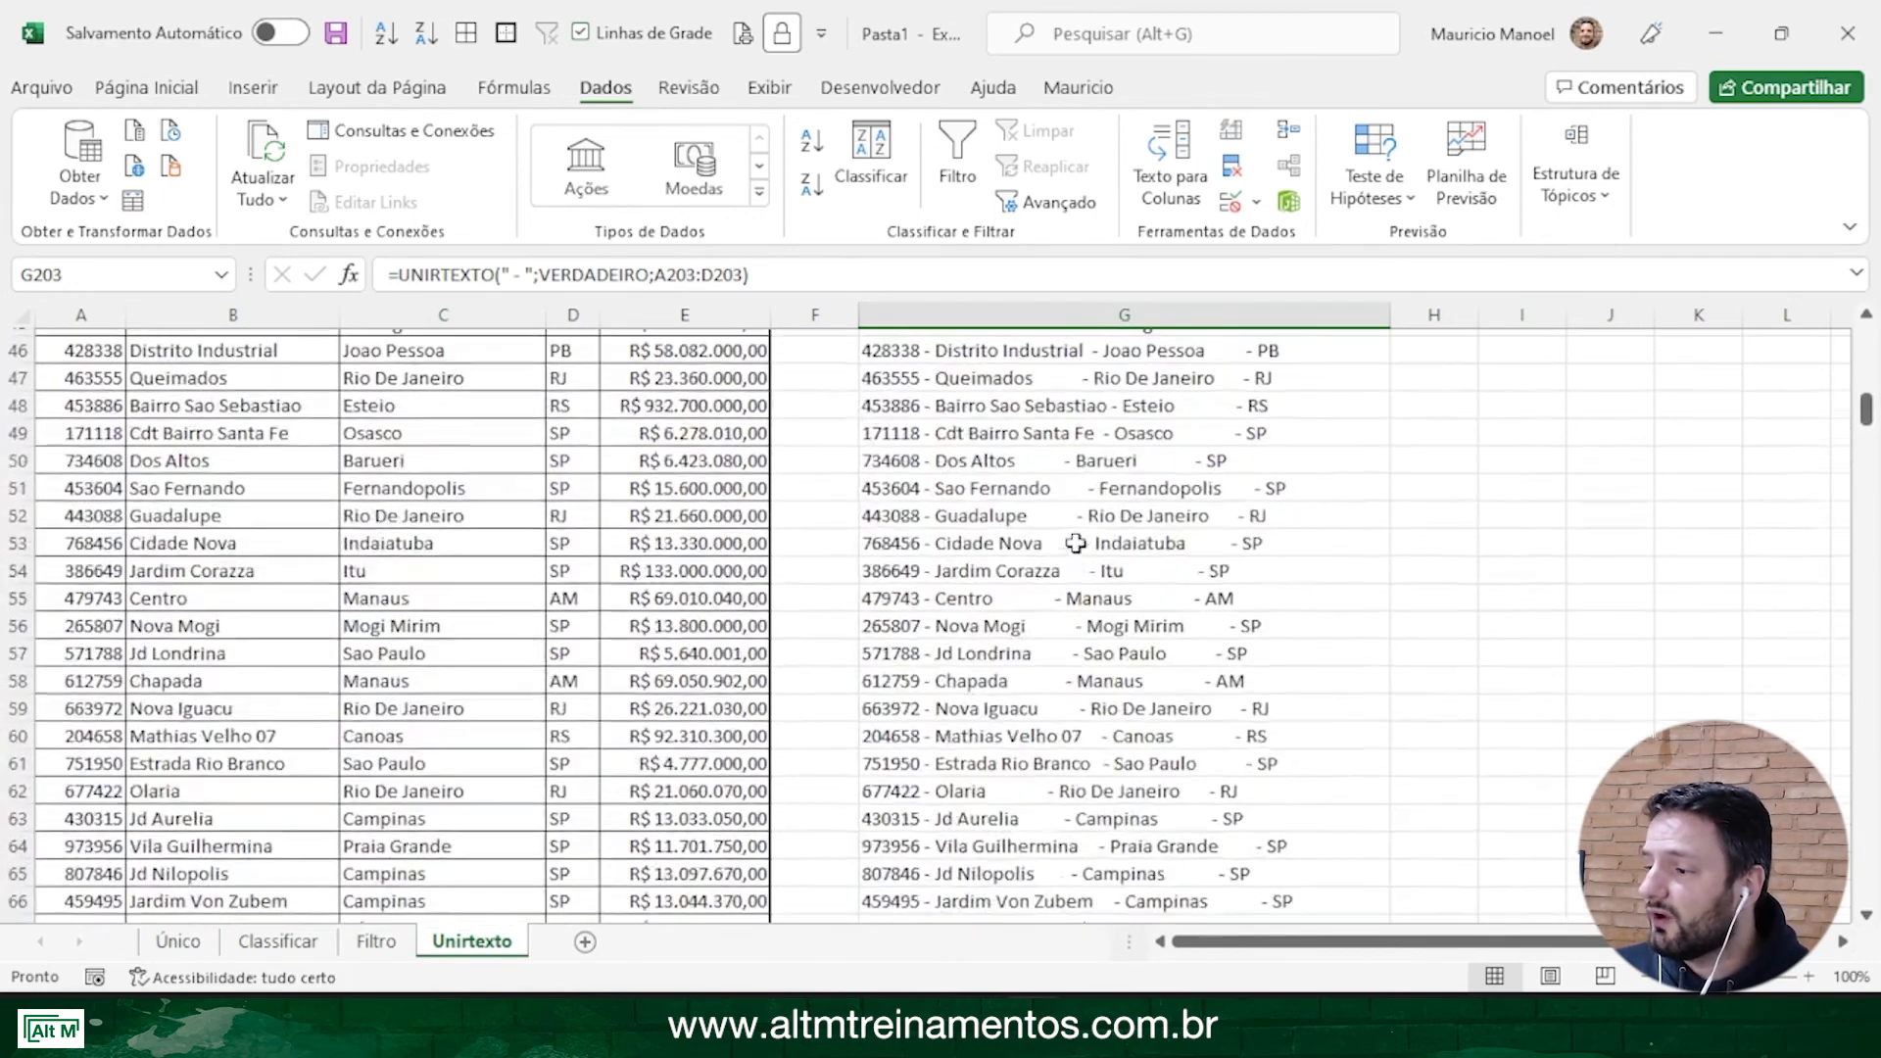
scroll(1076, 542, up, 15)
drag(392, 409, 407, 758)
key(Delete)
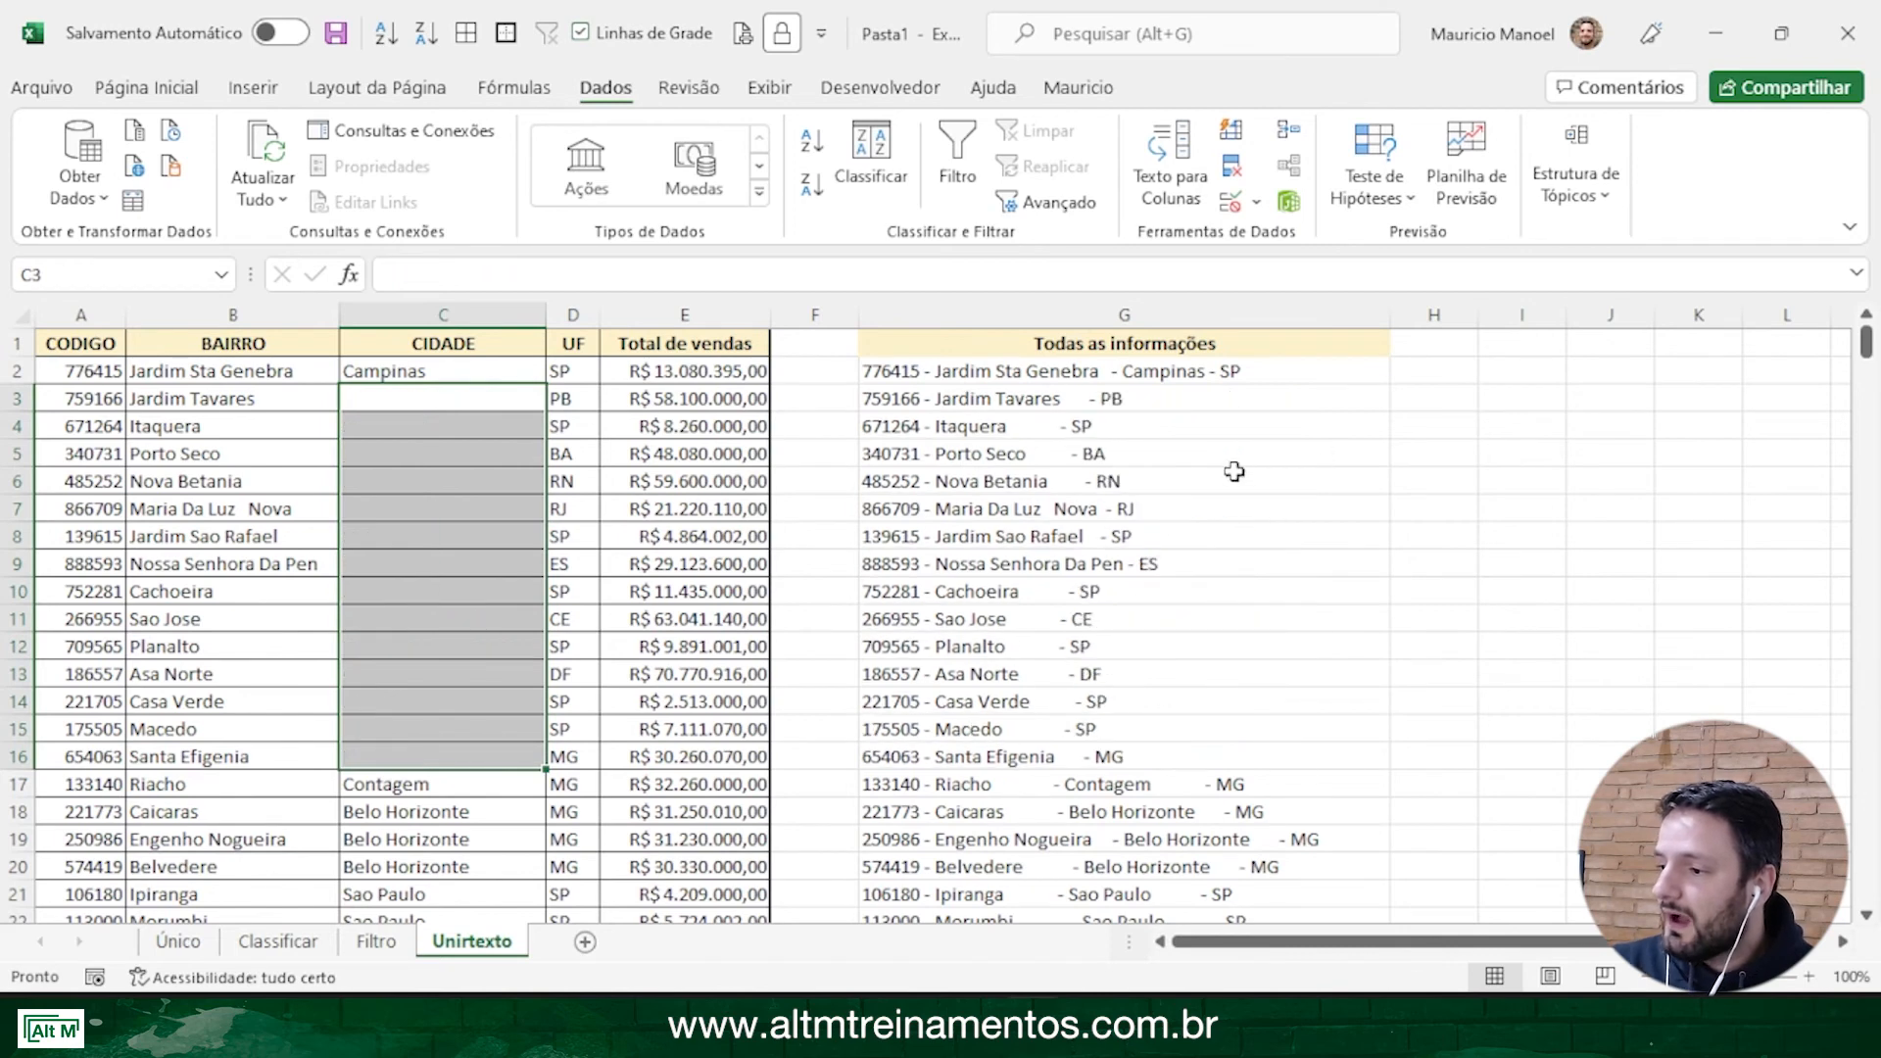